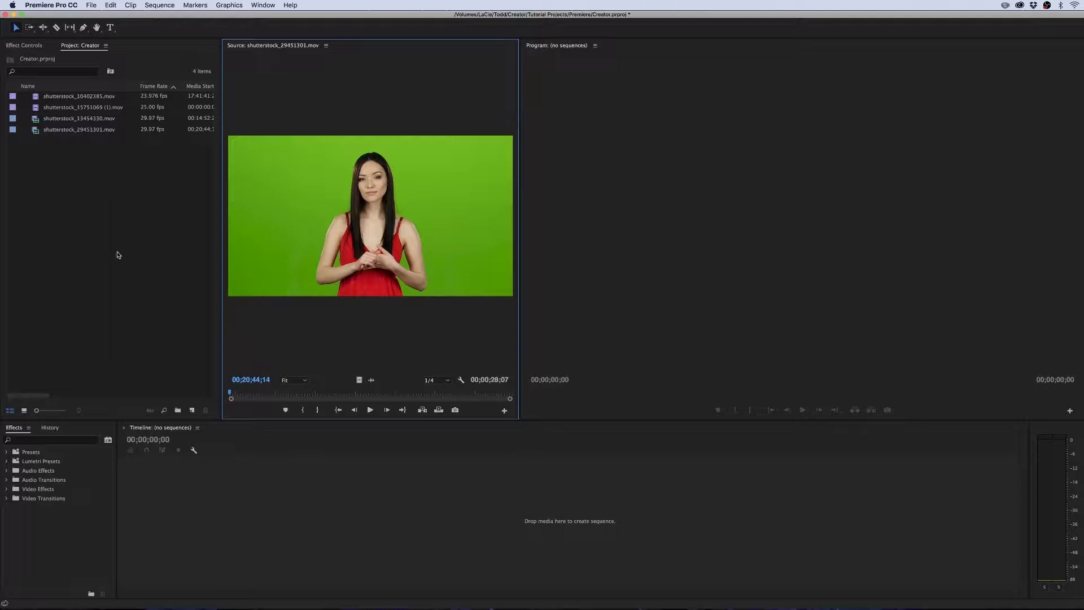
Import the RS3012_Creator_Icons_End_Screens and RS3012_Creator_Light folders into the project
right_click(67, 239)
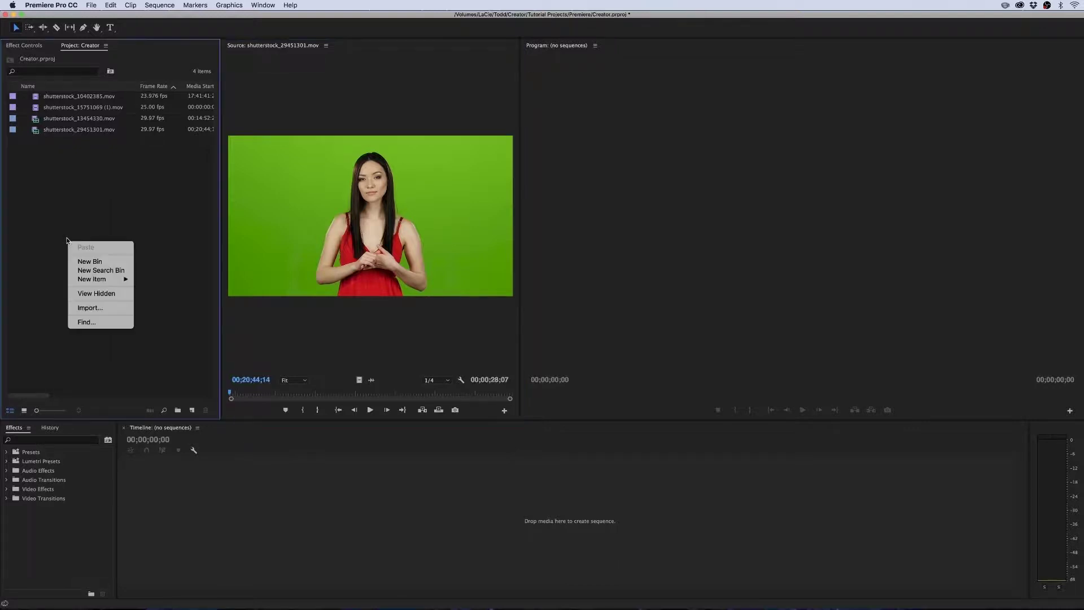
click(89, 309)
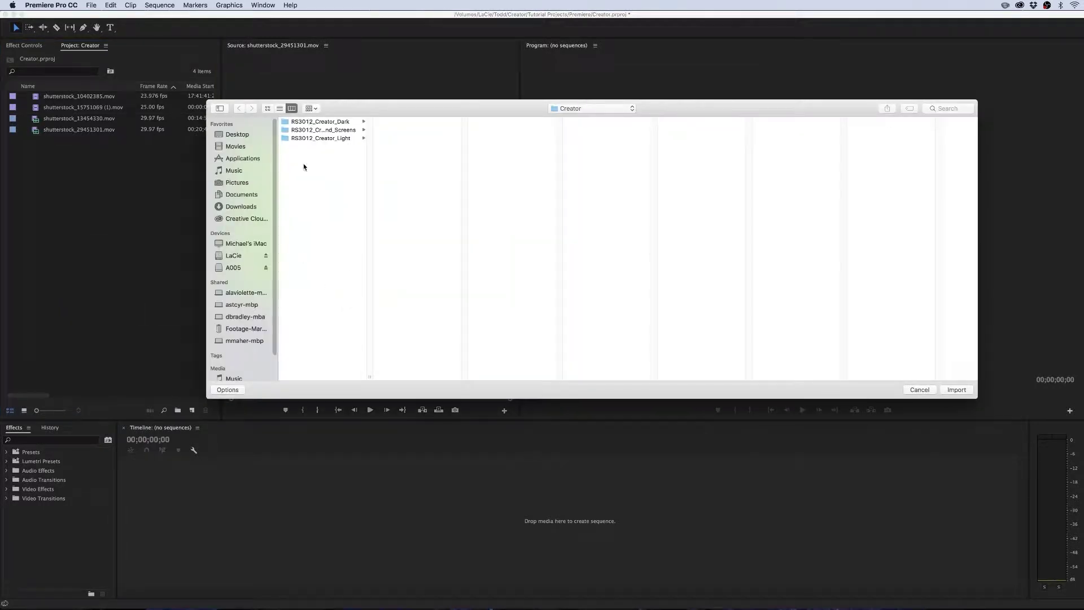
drag(371, 375, 438, 380)
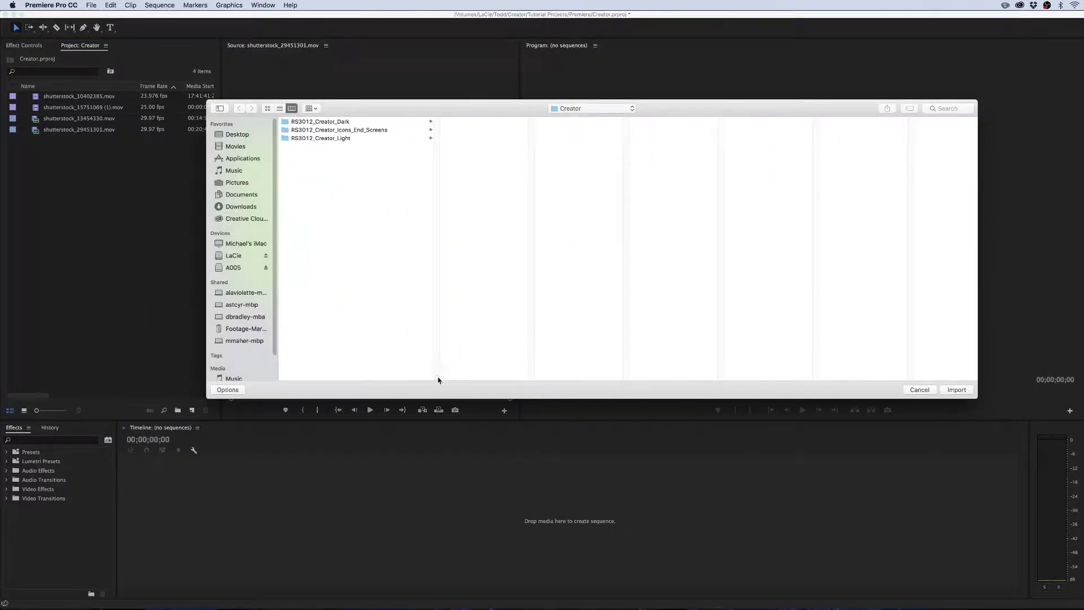
click(333, 129)
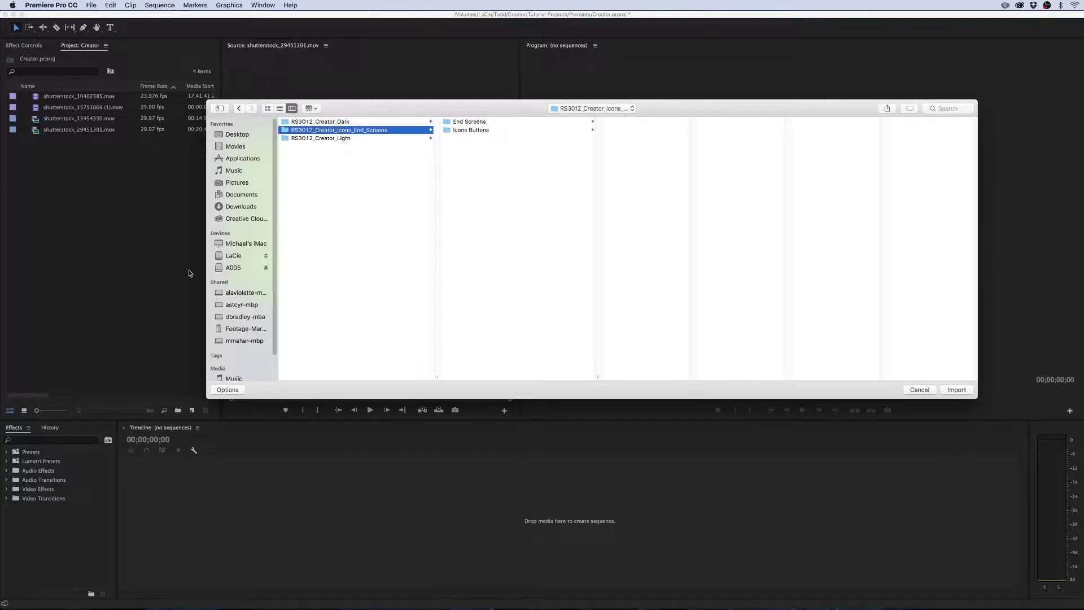
key(Down)
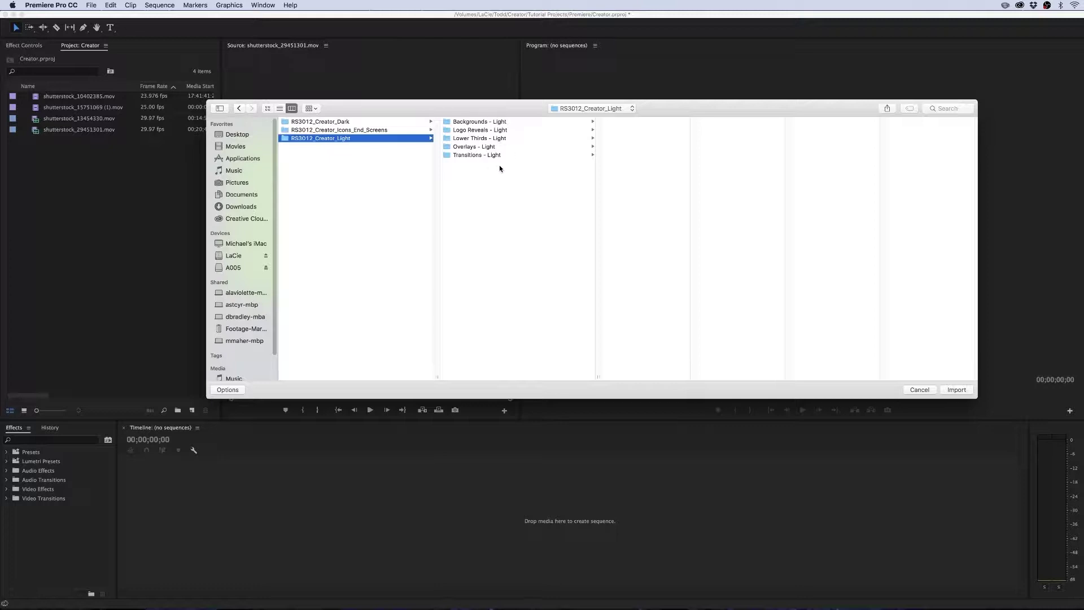
shift+click(364, 132)
key(Return)
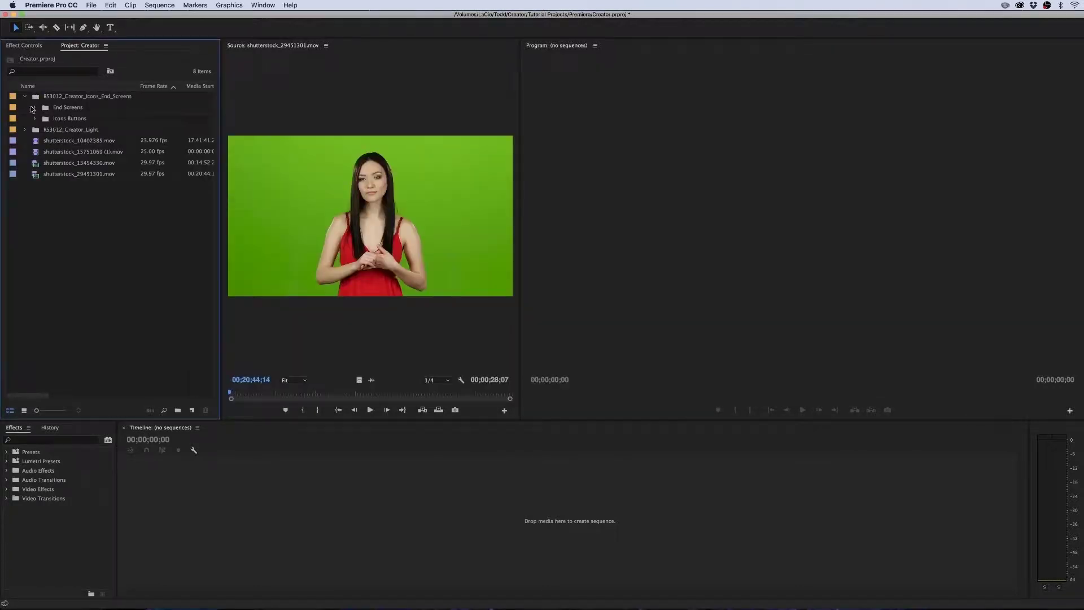
Expand the RS3012_Creator_Light bin and preview the shutterstock_10402385, shutterstock_15751069 (1) and shutterstock_13454330 clips
click(24, 98)
click(24, 107)
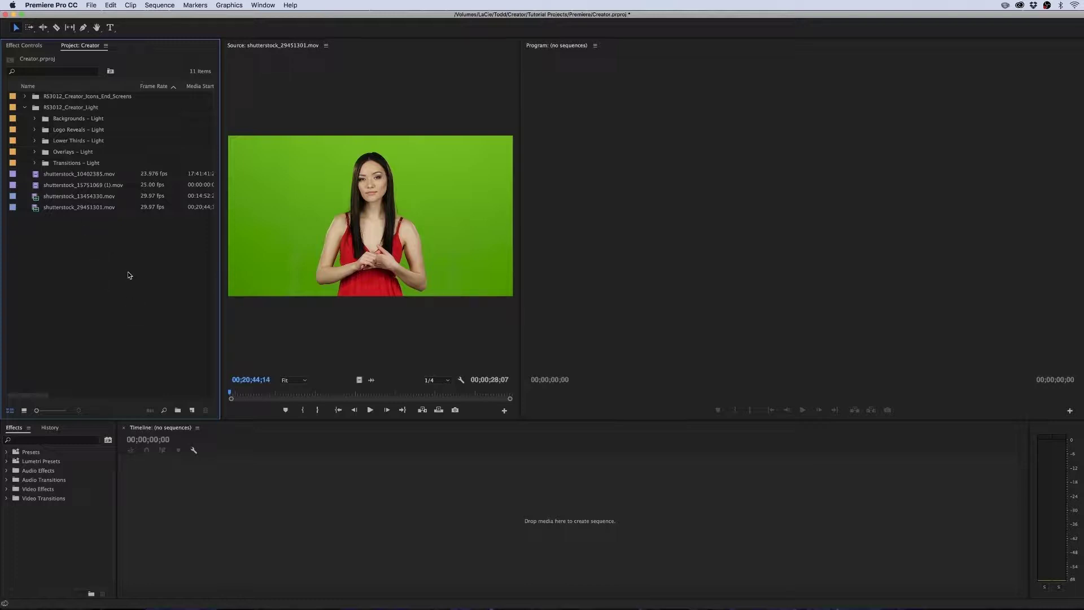
double_click(36, 176)
drag(262, 395, 304, 394)
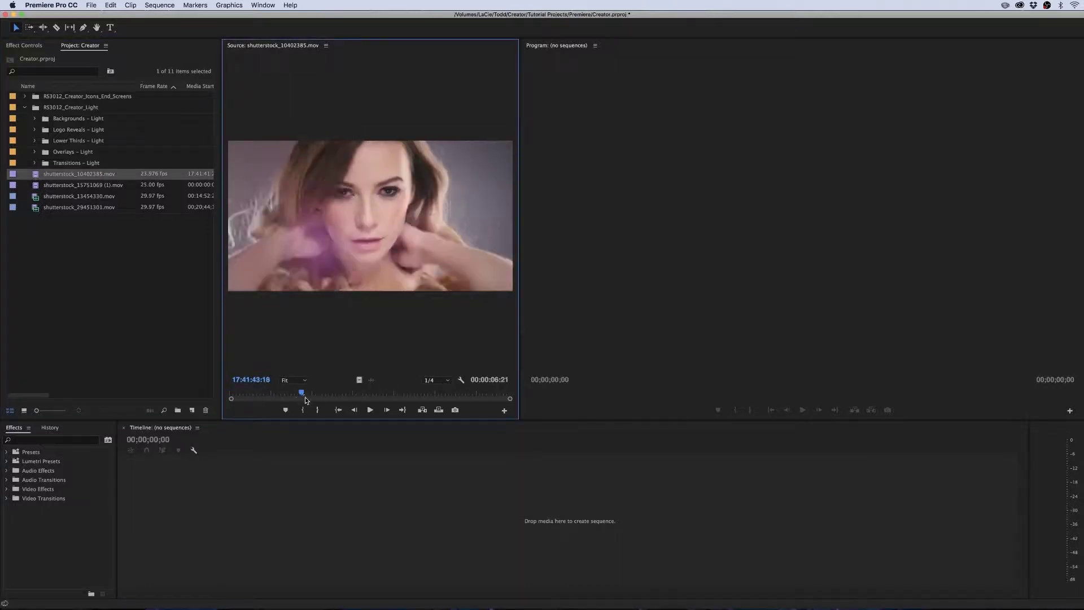
double_click(39, 186)
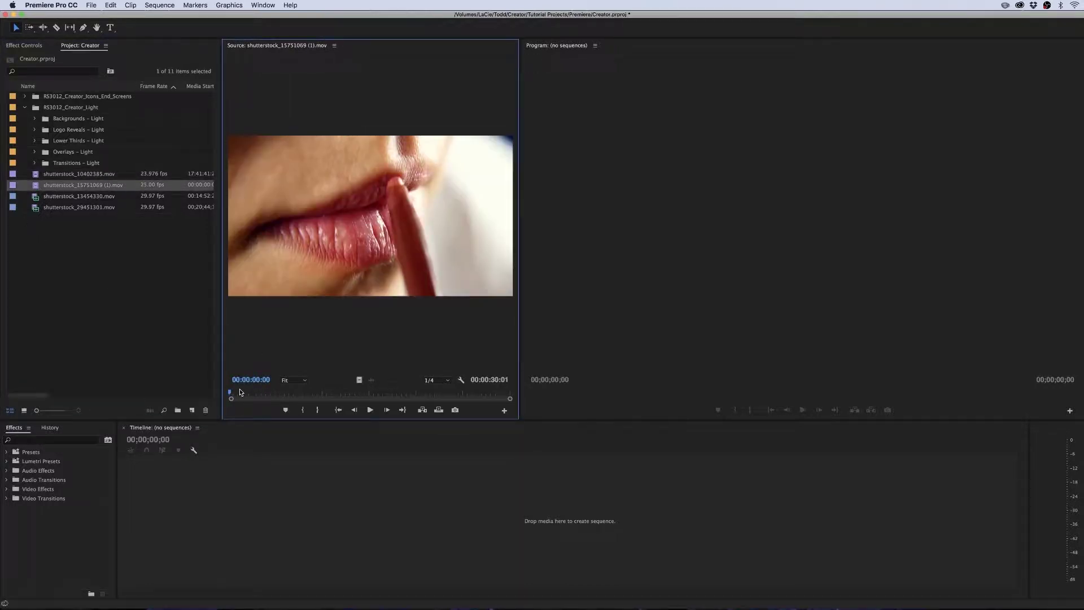
key(space)
double_click(34, 196)
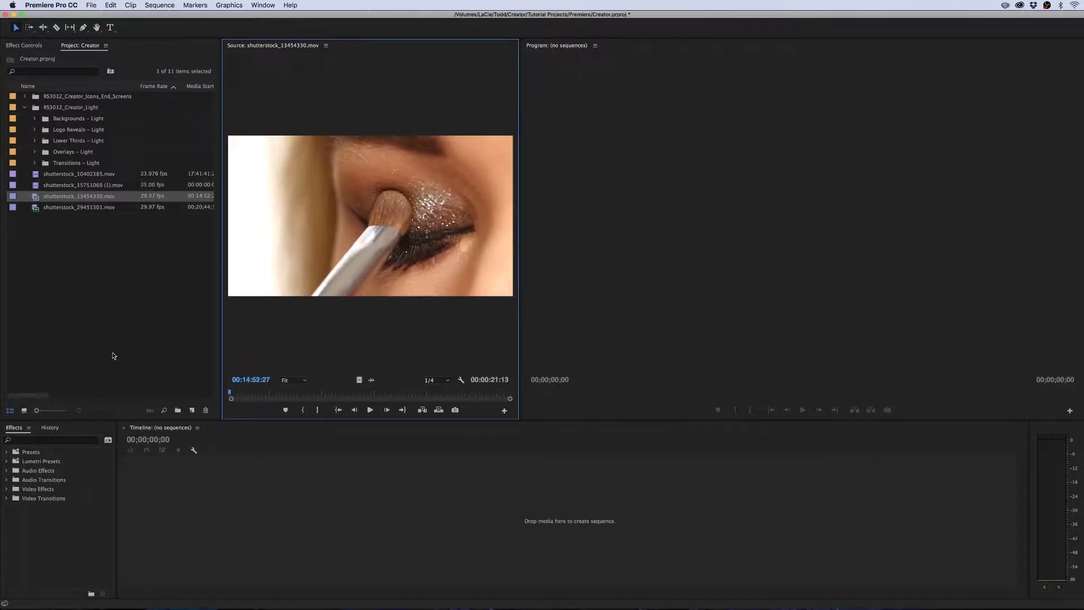
Create a new sequence from a short marked range of shutterstock_10402385.mov
double_click(79, 174)
key(space)
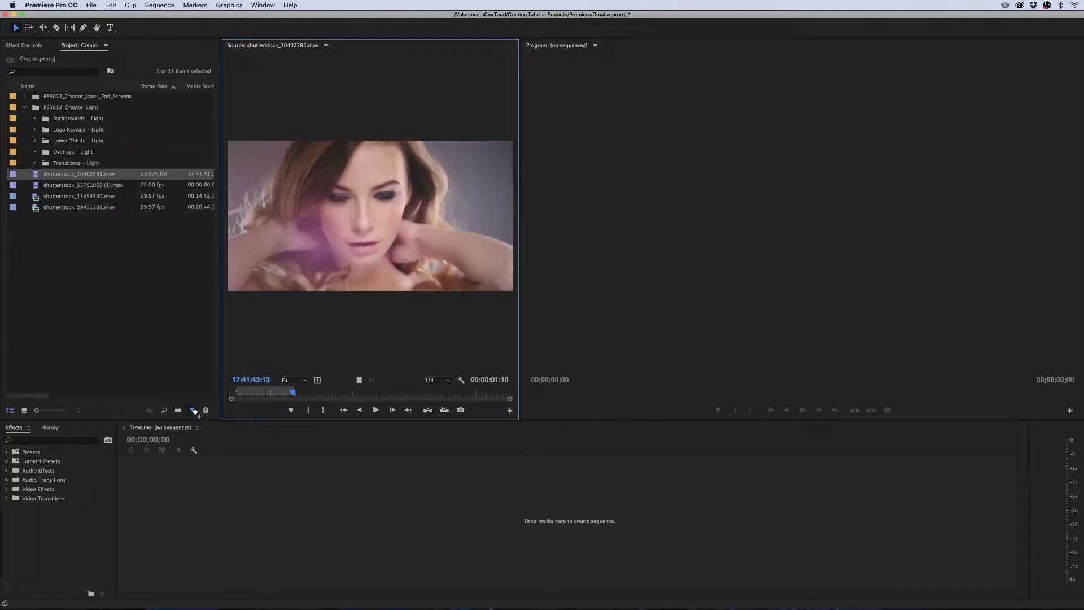
drag(193, 411, 193, 411)
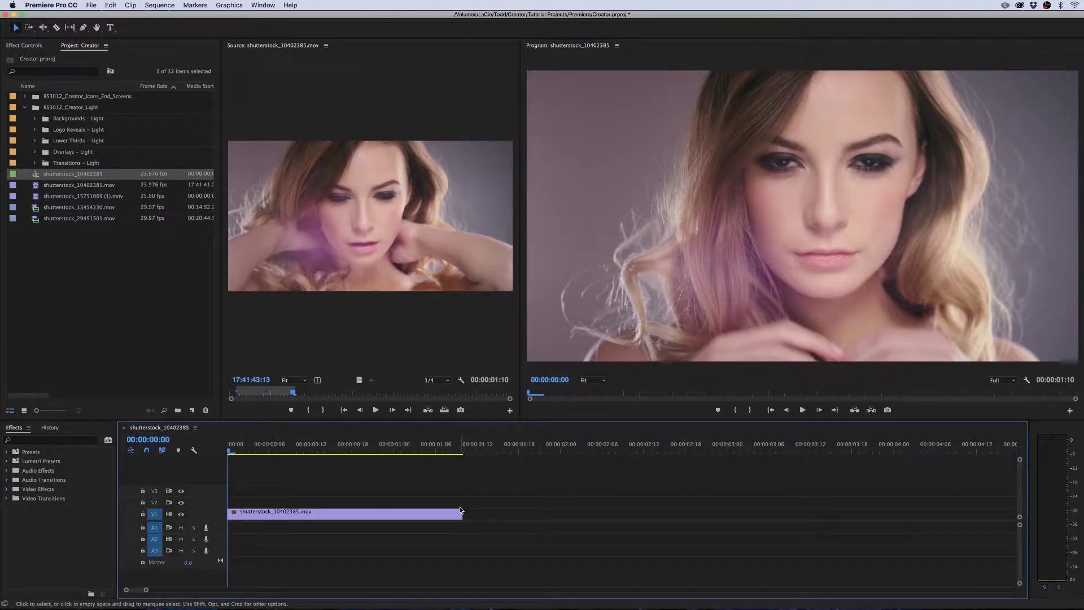
Trim the first clip's end and add shutterstock_15751069 (1).mov and shutterstock_13454330.mov after it, starting the latter at 00;14;55;00
drag(449, 510, 435, 511)
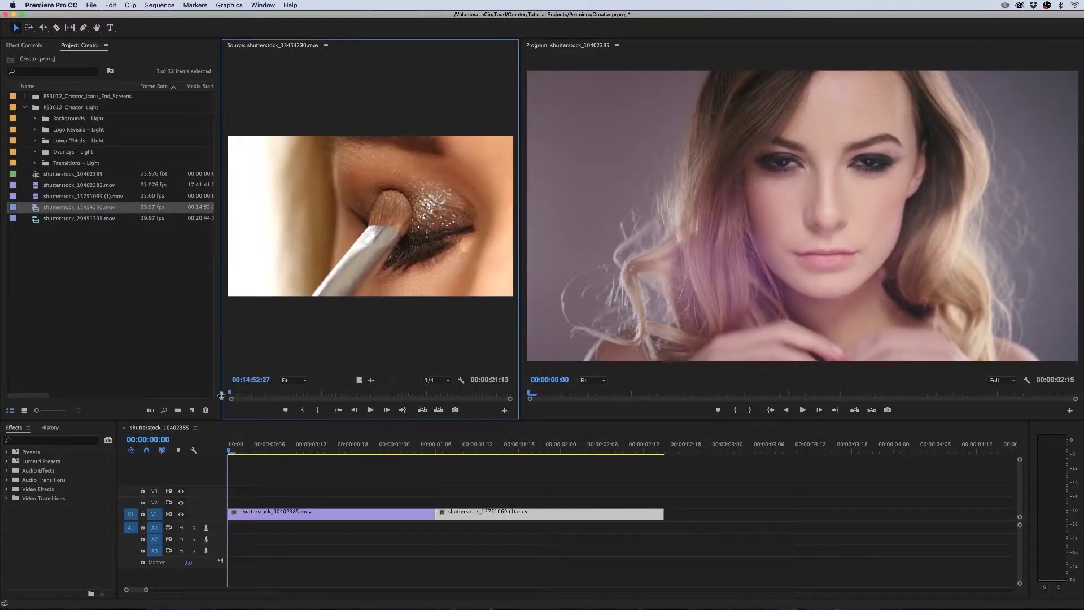
click(255, 396)
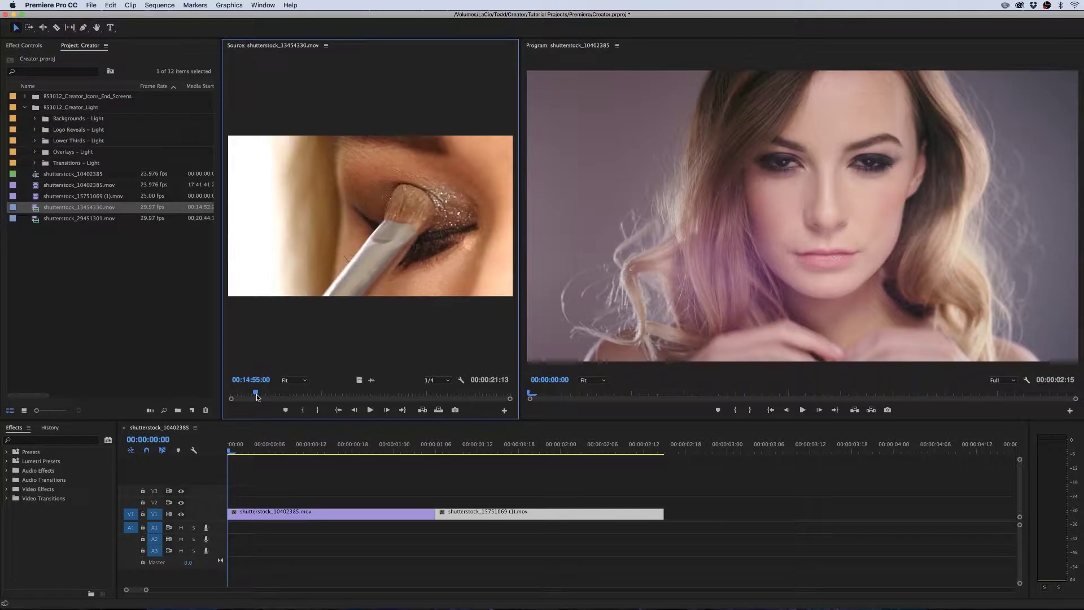
key(i)
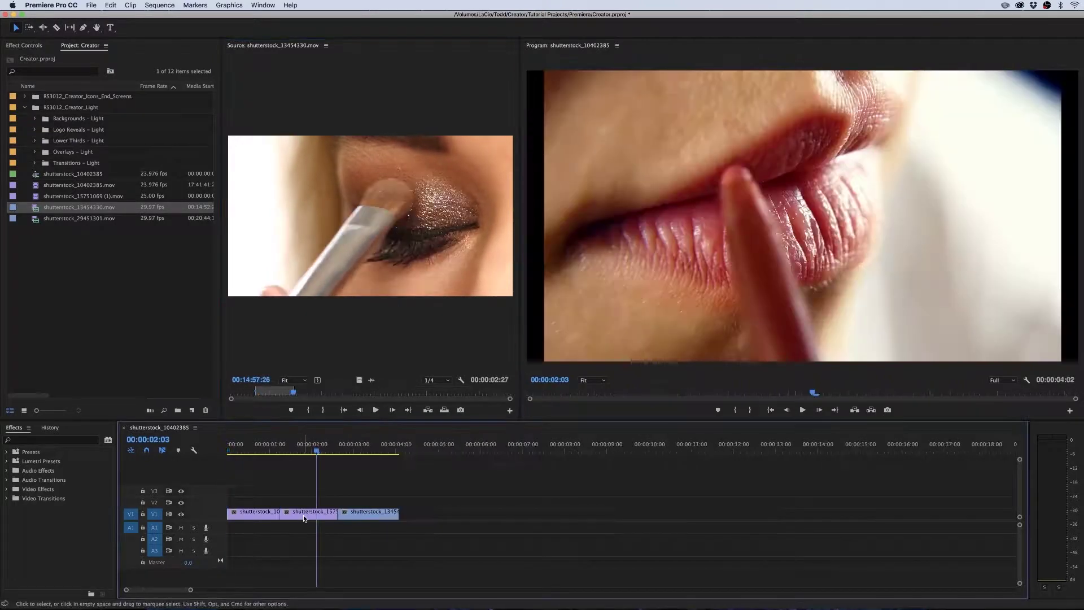
Apply Set to Frame Size to the lipstick clip in the sequence
right_click(304, 511)
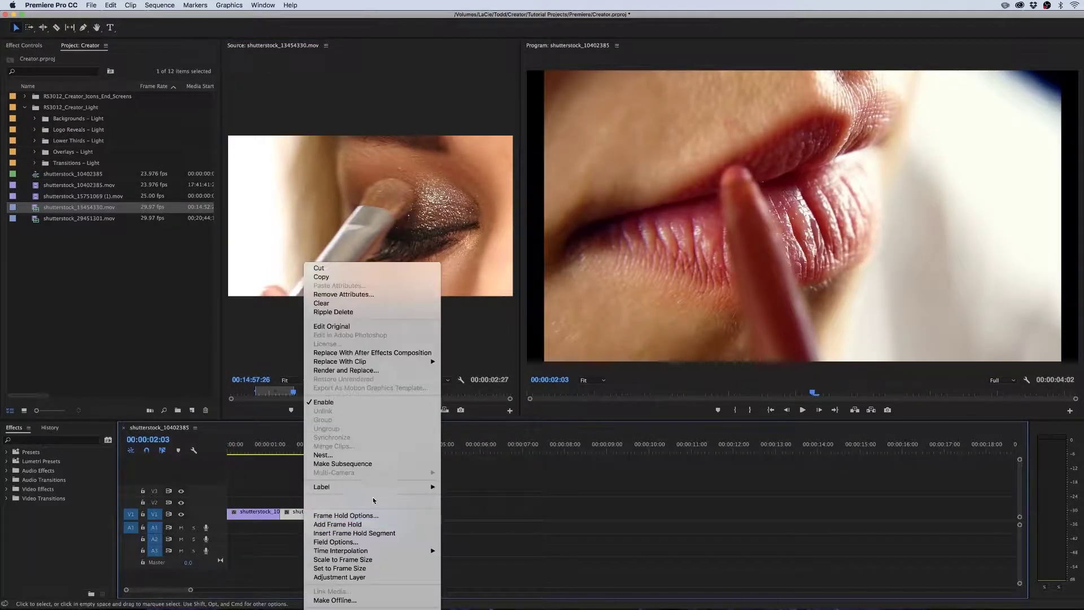
click(359, 569)
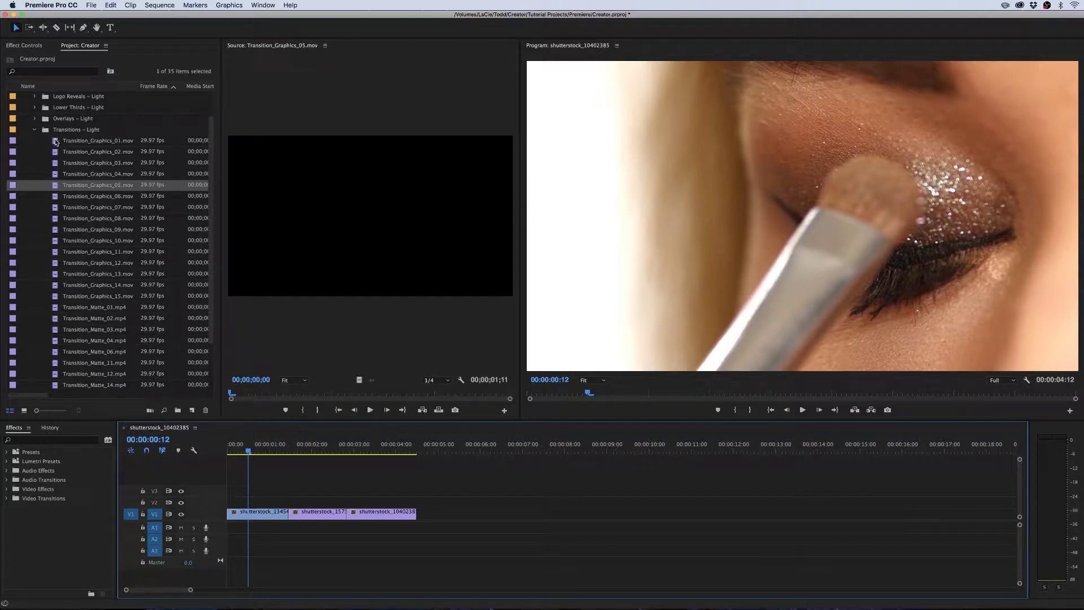
Preview Transition_Graphics_01.mov and place it on V4 over the cut between the first two clips
double_click(54, 141)
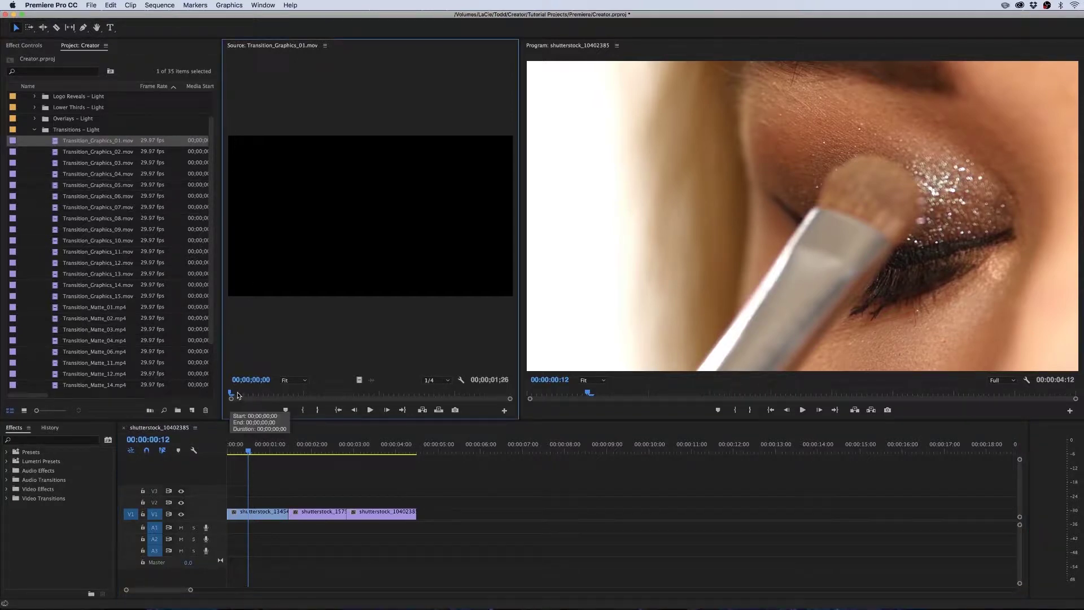
drag(236, 395, 481, 394)
drag(60, 146, 308, 502)
drag(304, 446, 282, 447)
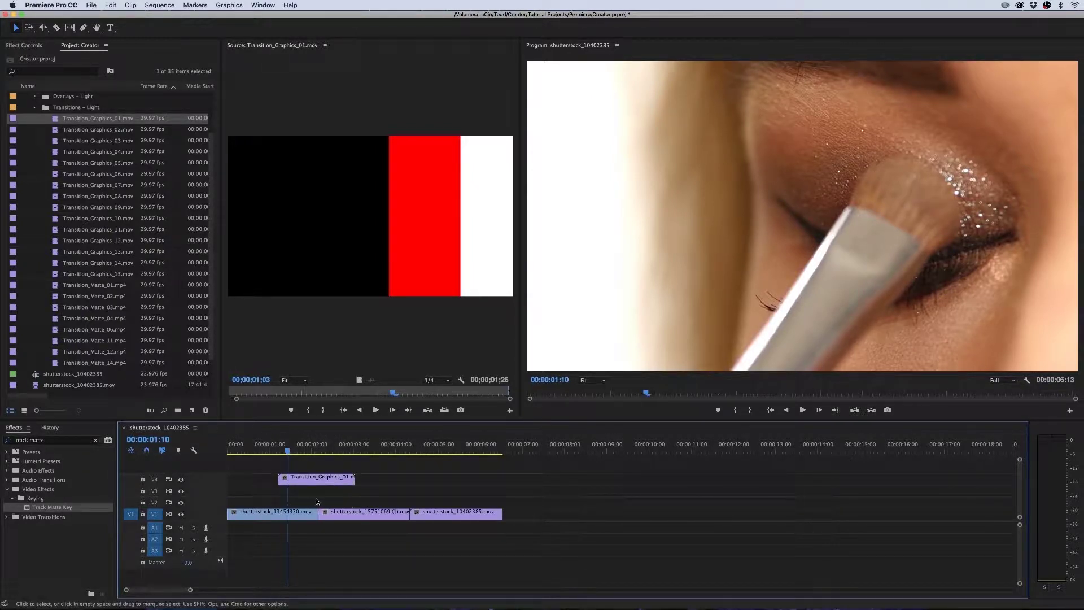
Move the lipstick clip up to V2 and extend it and the first clip so they overlap for the transition graphic's full length
drag(350, 517, 357, 506)
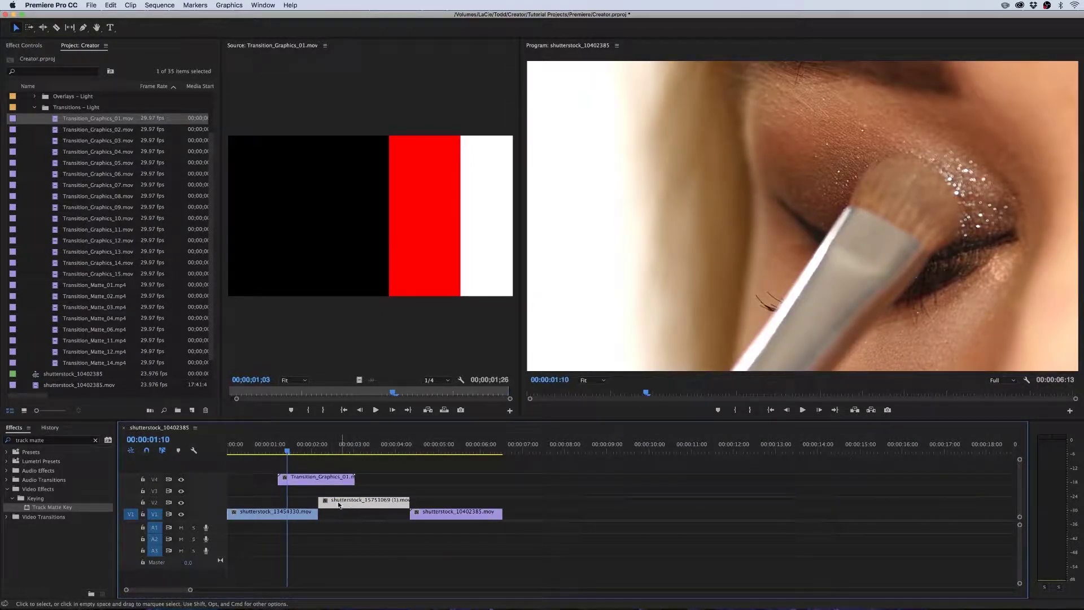
mouse_move(287, 449)
mouse_down()
mouse_move(326, 450)
mouse_move(273, 450)
mouse_up()
drag(321, 503, 355, 515)
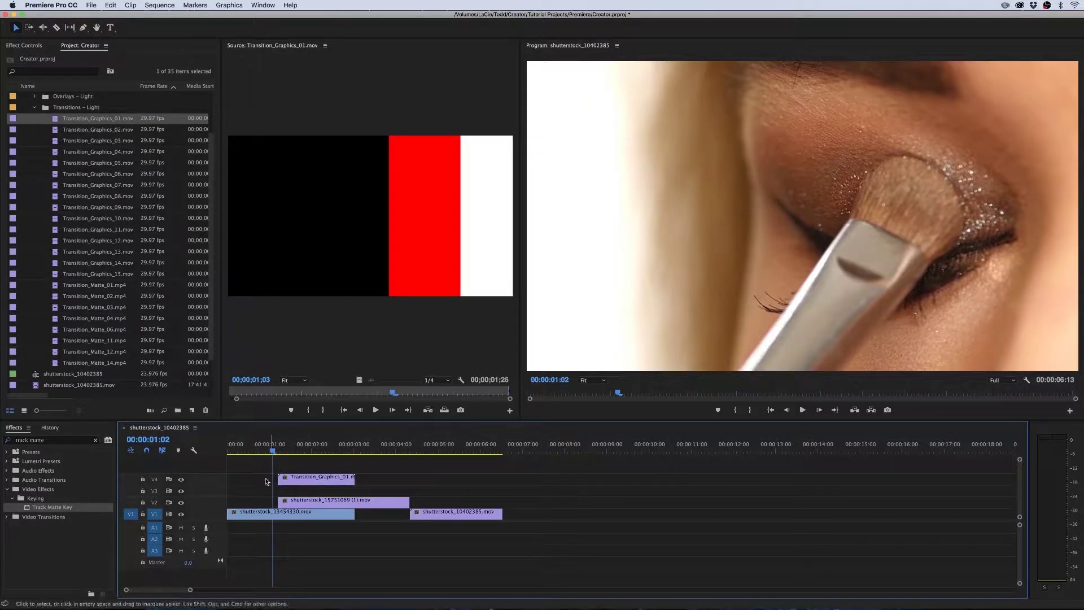
Place Transition_Matte_01.mp4 on V3, aligned with the start of the transition graphic
click(56, 289)
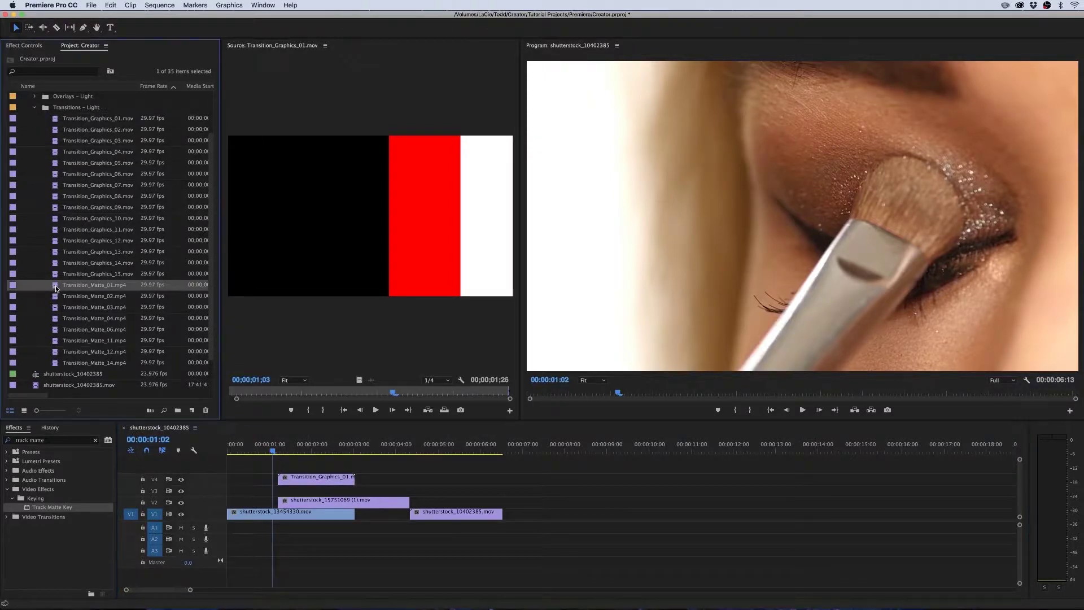
drag(56, 289, 280, 493)
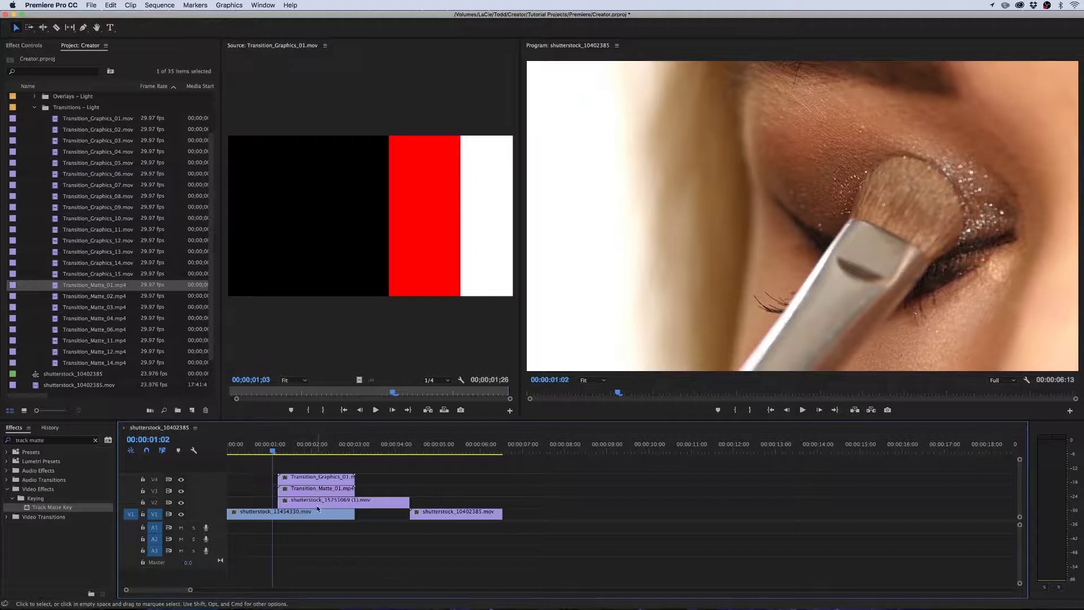
Apply the Track Matte Key effect to the lipstick clip on V2
click(39, 452)
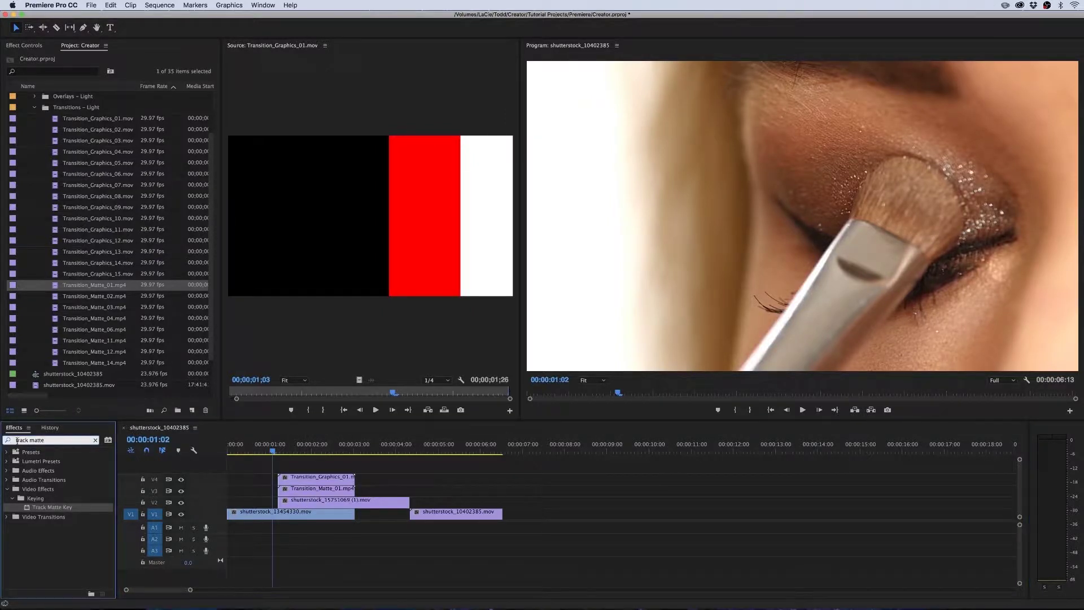
drag(55, 510, 308, 502)
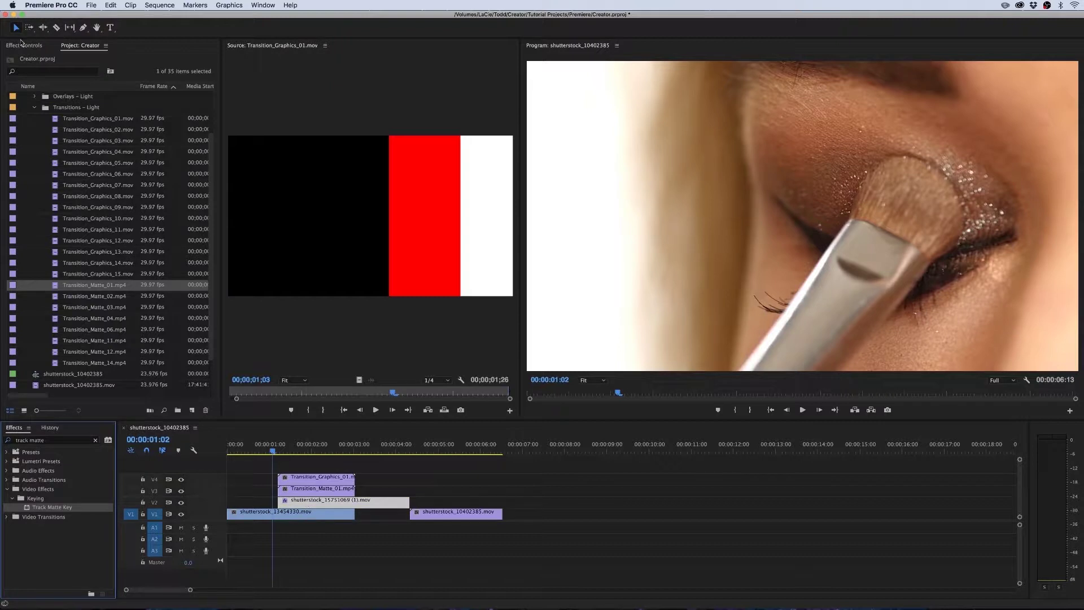
Set the Track Matte Key's matte to Video 3 and its compositing to Matte Luma
click(23, 46)
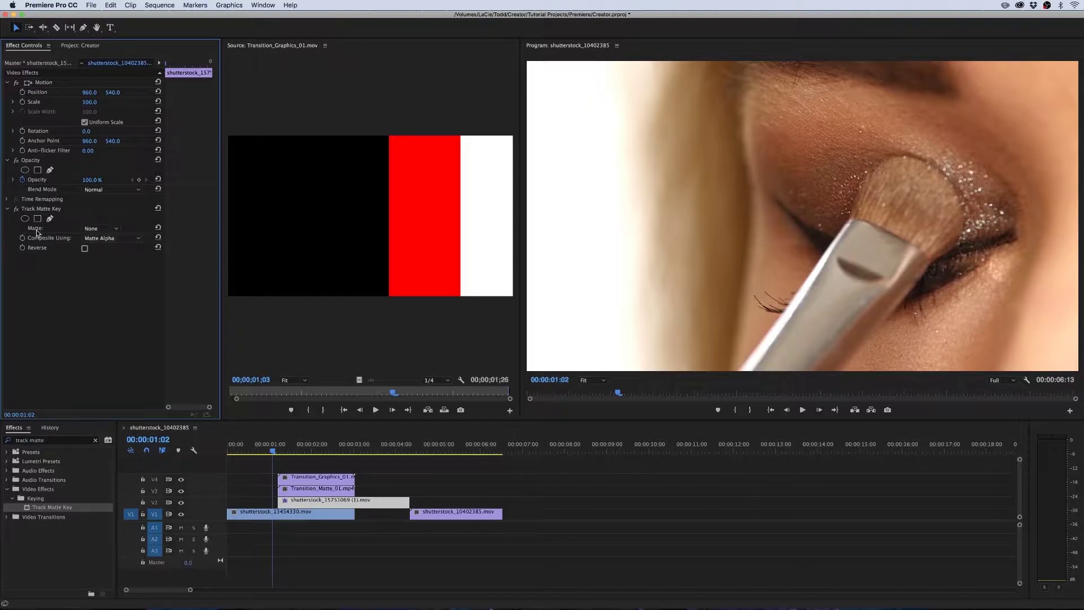
click(112, 229)
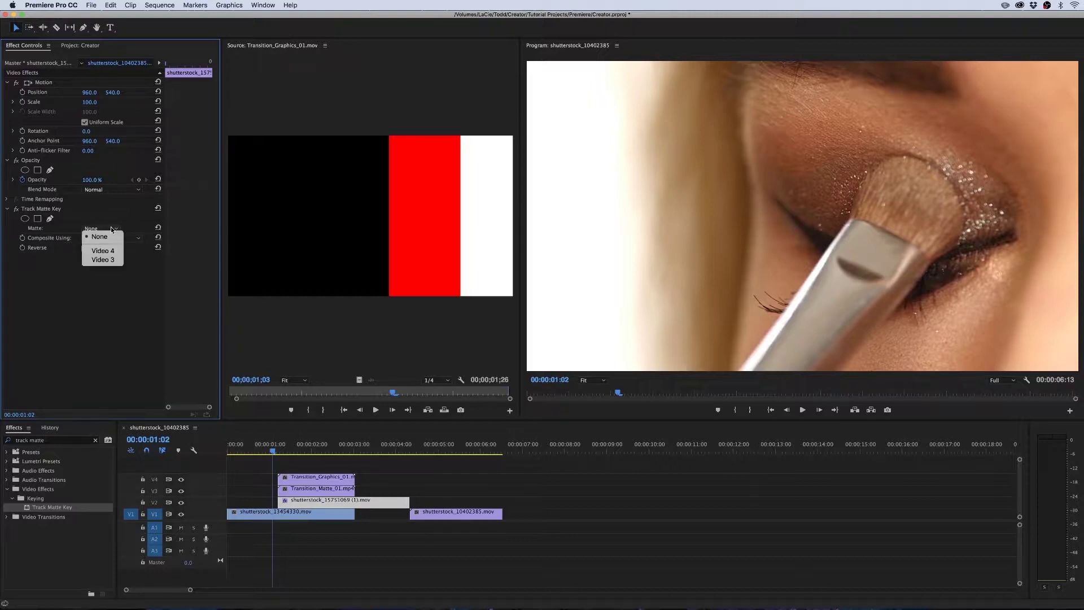
click(389, 480)
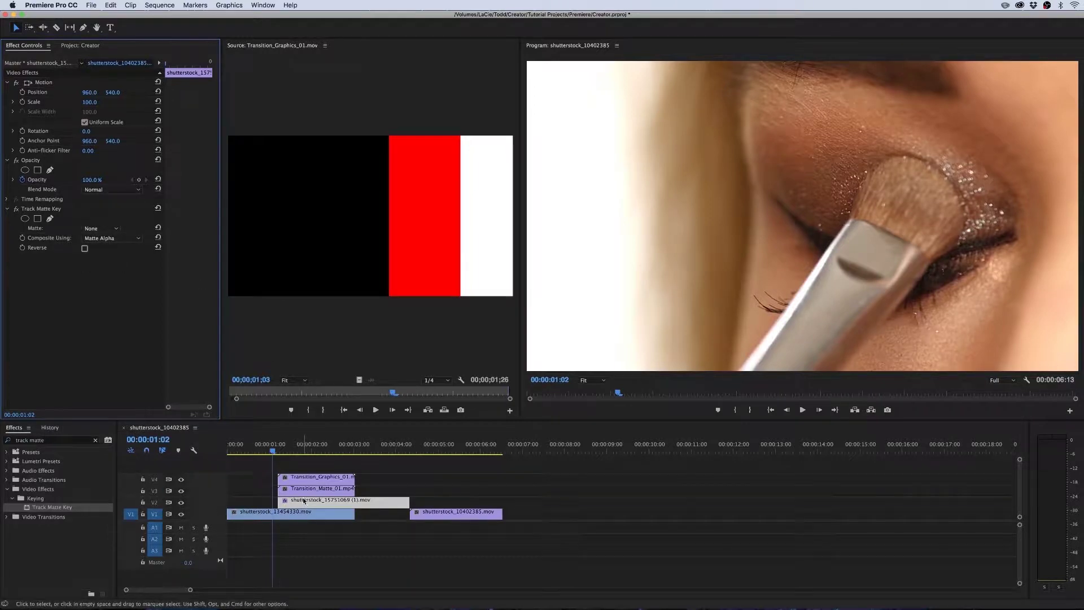
click(104, 230)
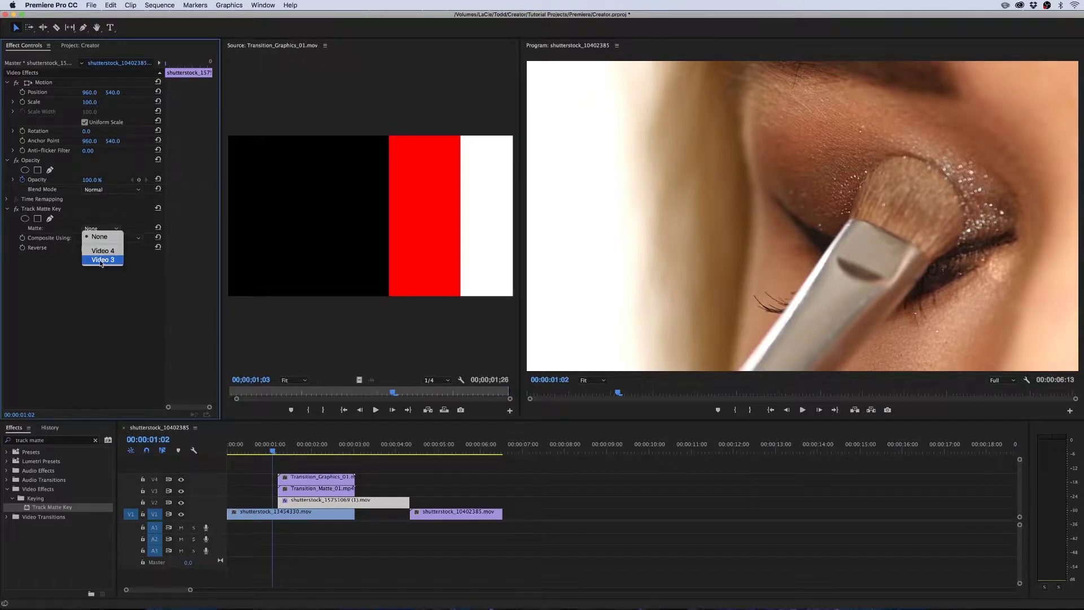
click(101, 261)
click(105, 239)
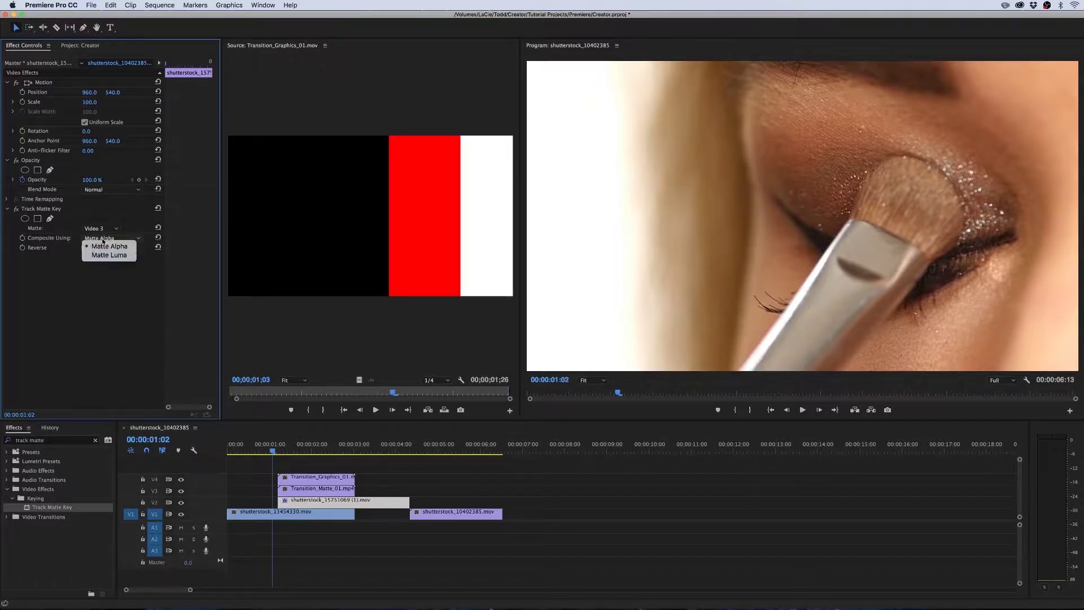
click(108, 255)
Apply Scale to Frame Size to both the transition graphic and the matte clip
drag(272, 452, 323, 460)
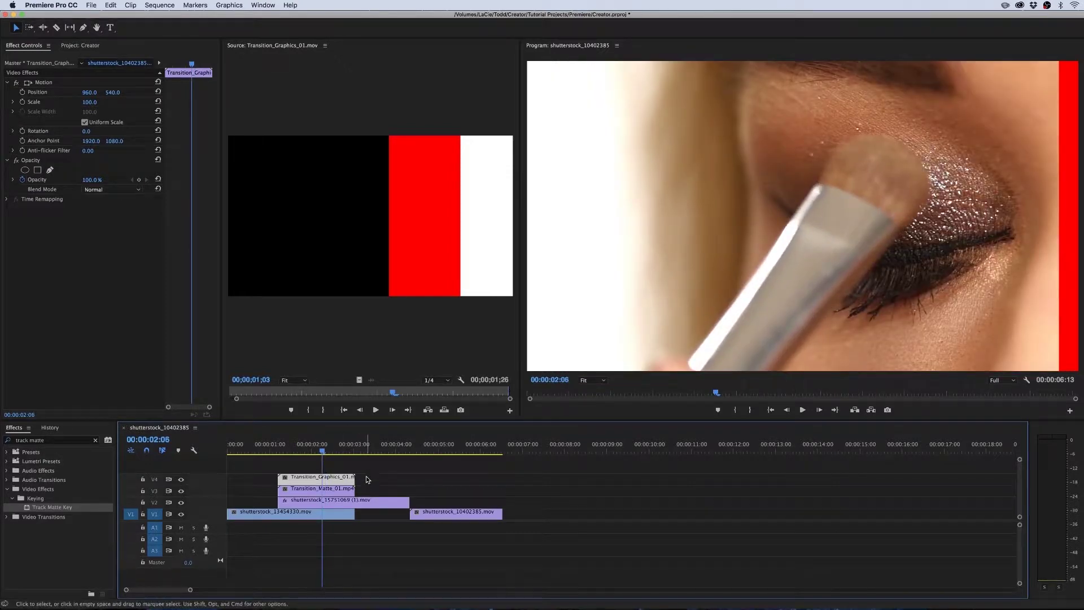
drag(362, 466, 310, 498)
right_click(314, 492)
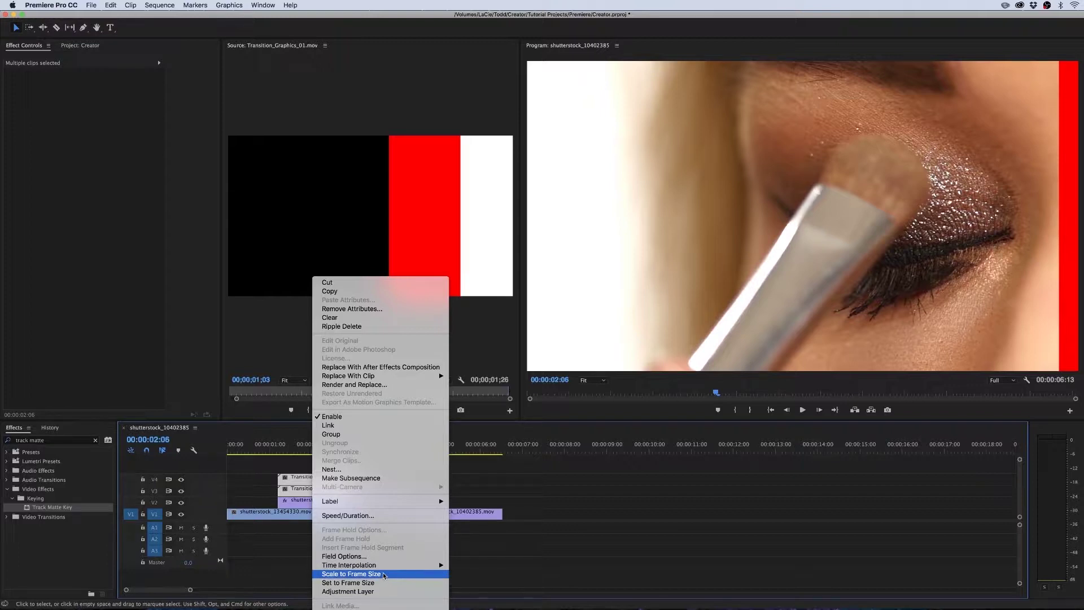
click(352, 574)
Play back and scrub through the transition to check the matte reveal
click(319, 456)
key(space)
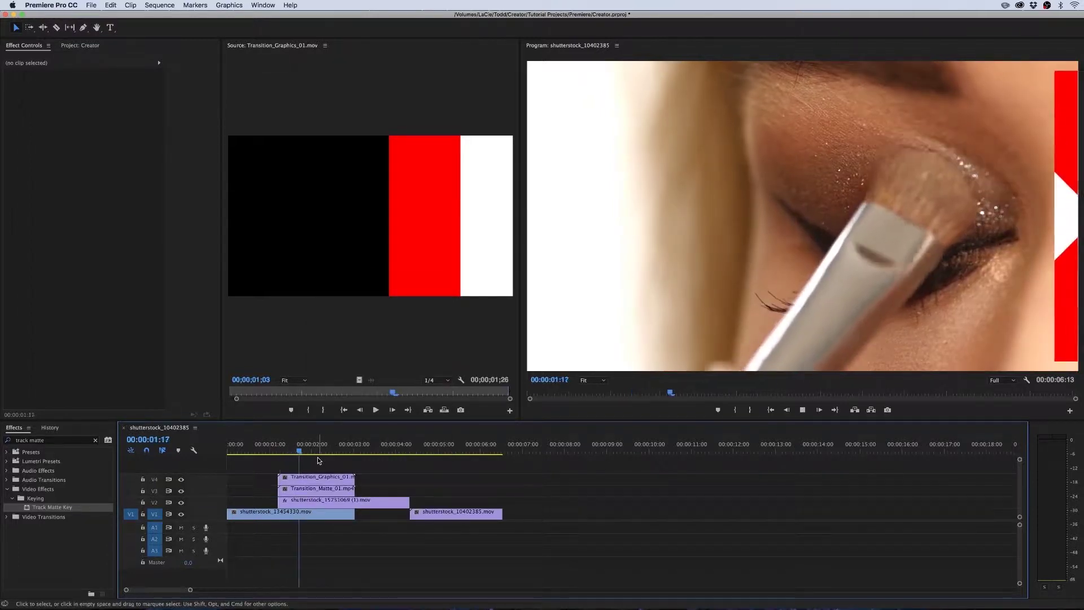
mouse_move(317, 455)
mouse_down()
mouse_move(274, 452)
mouse_move(360, 452)
mouse_move(332, 452)
mouse_up()
Split the V2 lipstick clip at the end of the transition graphic and remove the Track Matte Key from the later segment
key(c)
click(355, 501)
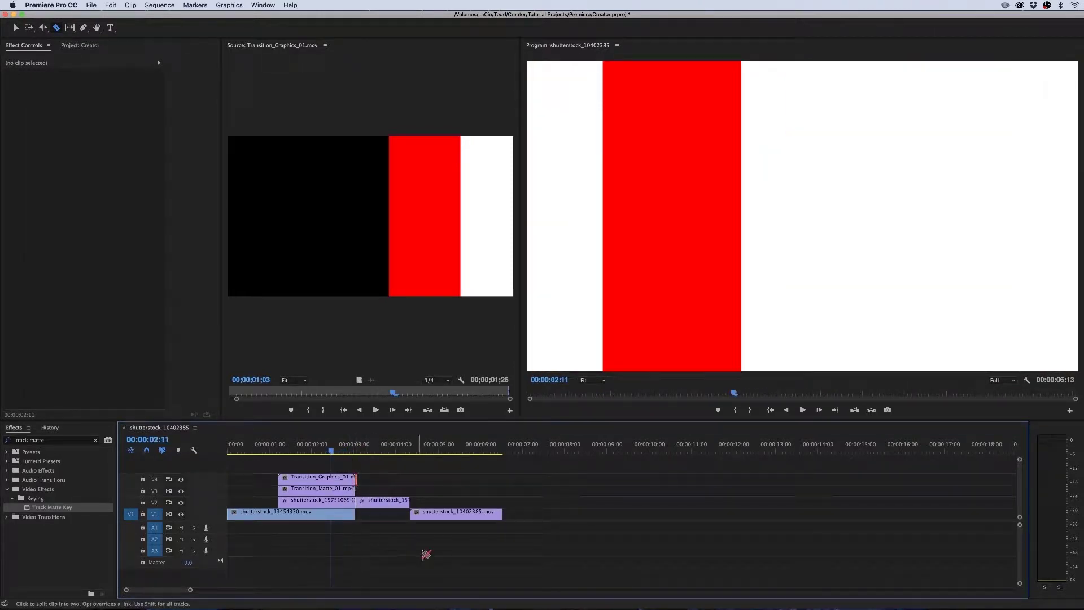
key(v)
click(386, 504)
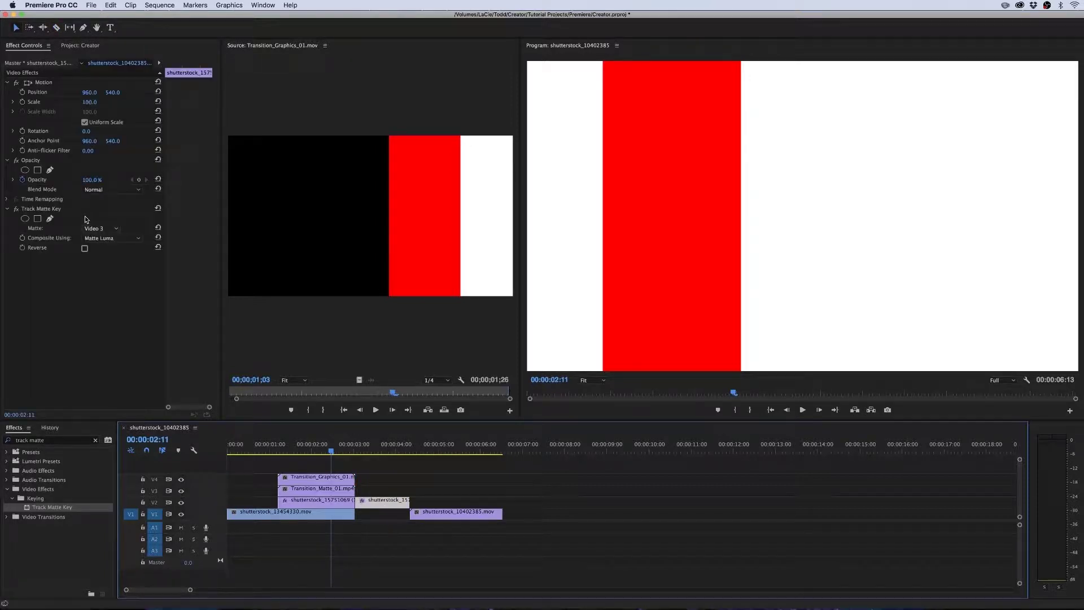
click(39, 210)
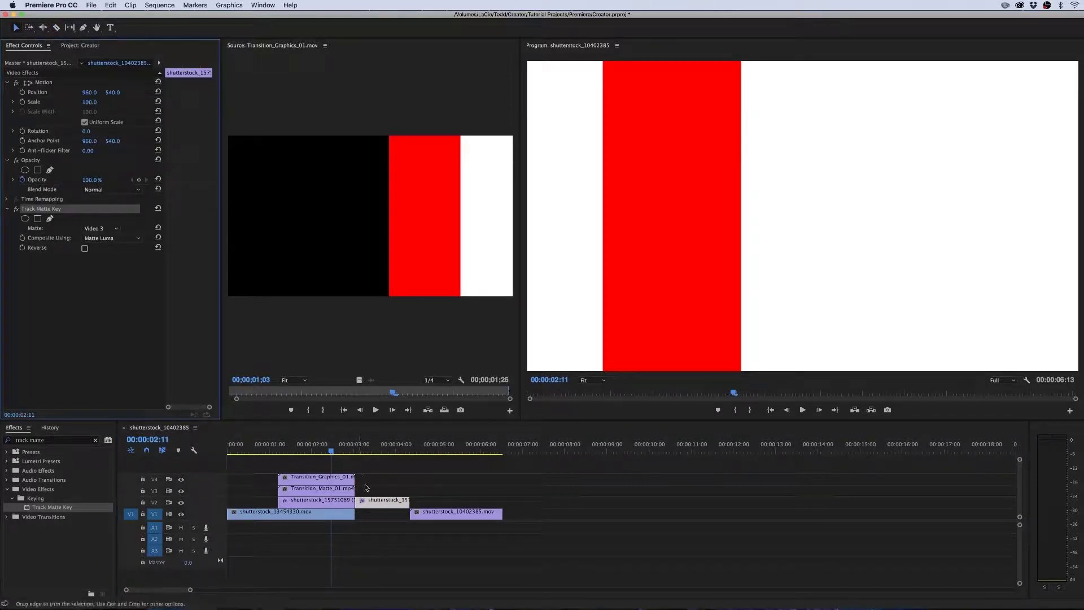
key(Delete)
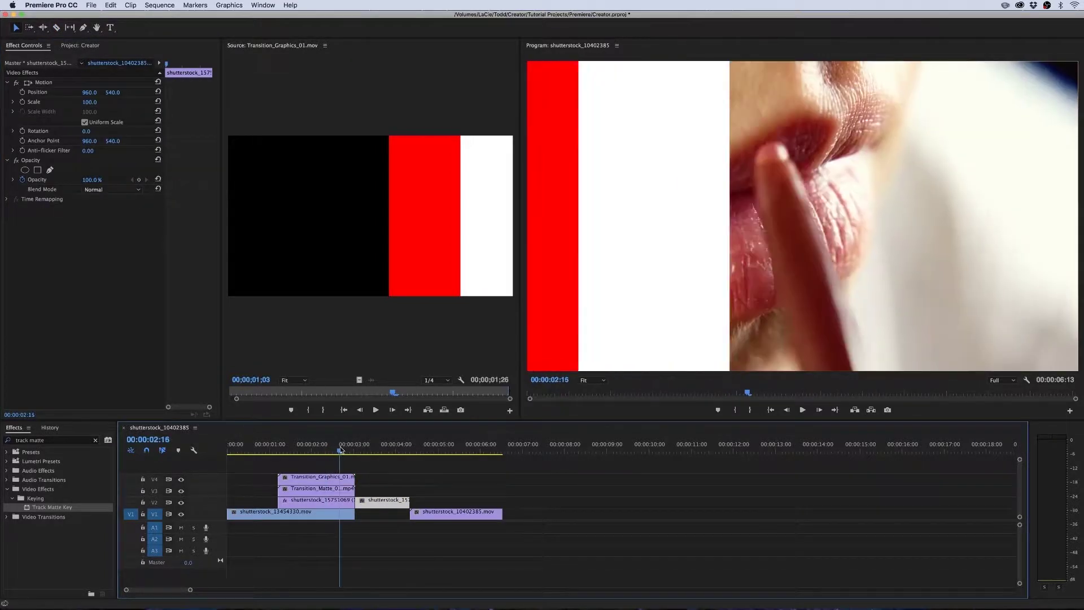
Apply the Fast Color Corrector effect to Transition_Graphics_01.mov on V4
drag(379, 451, 319, 452)
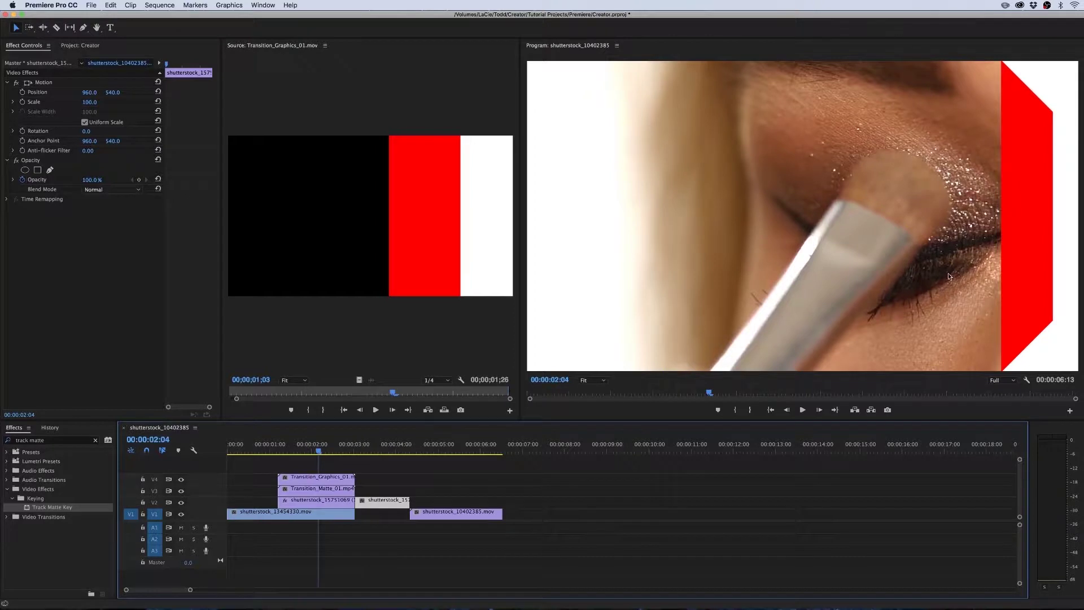
click(94, 441)
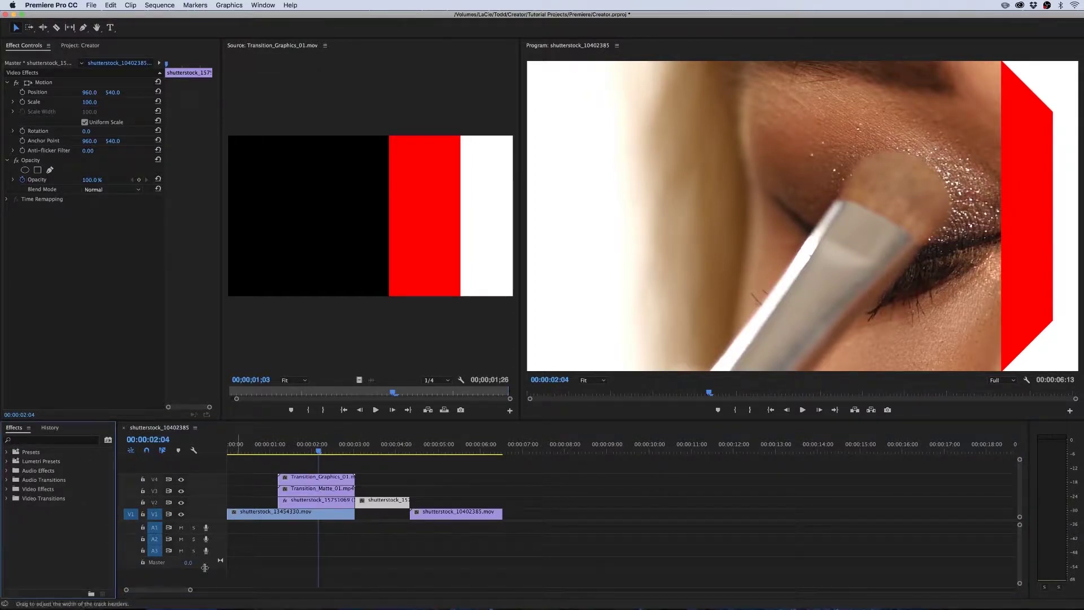
click(85, 440)
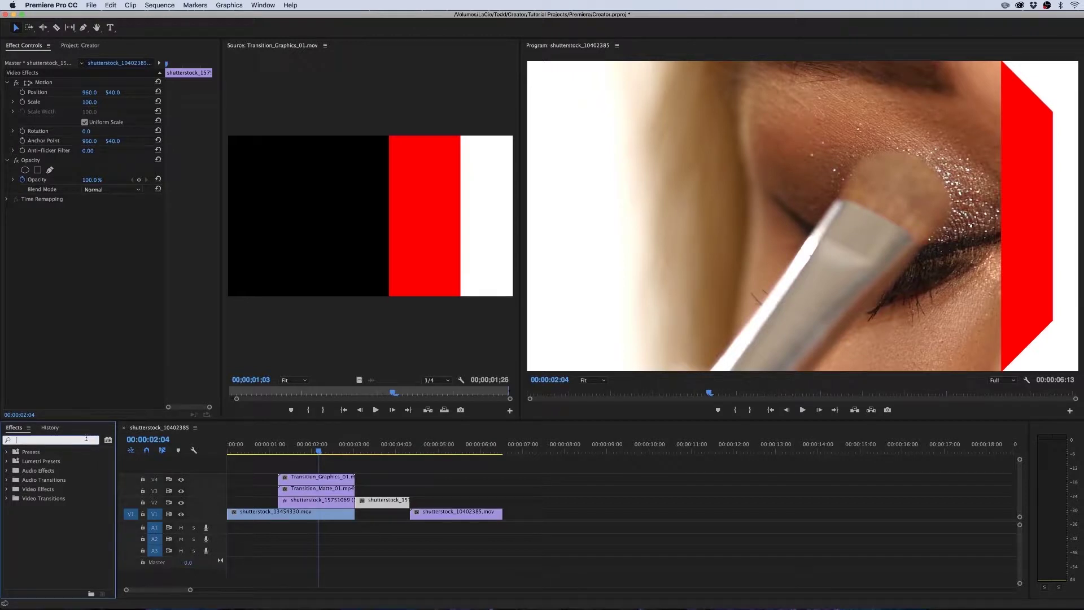
text(fast color)
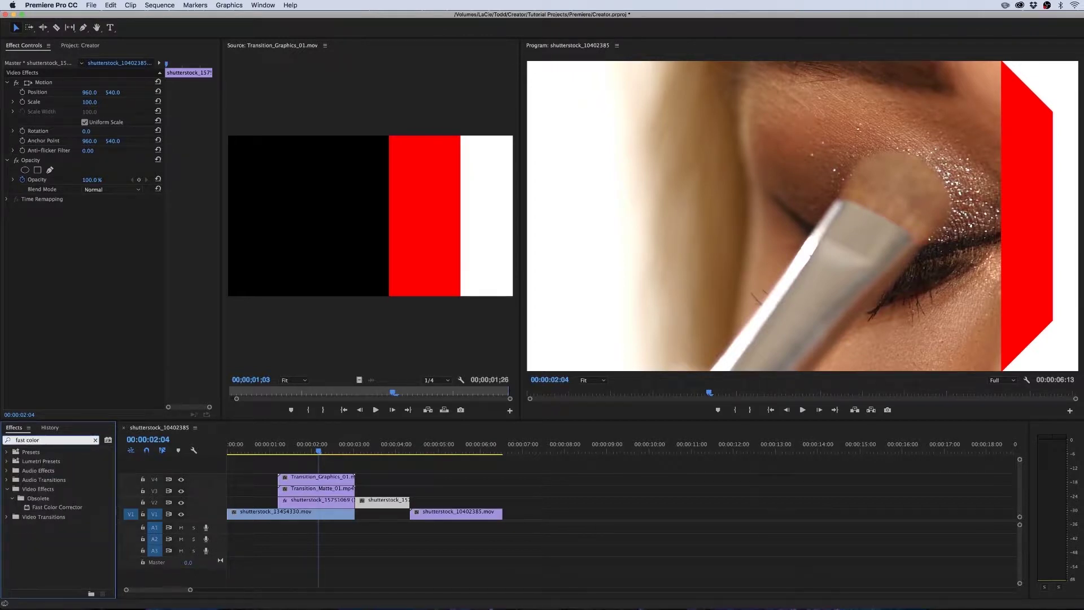
drag(51, 507, 330, 480)
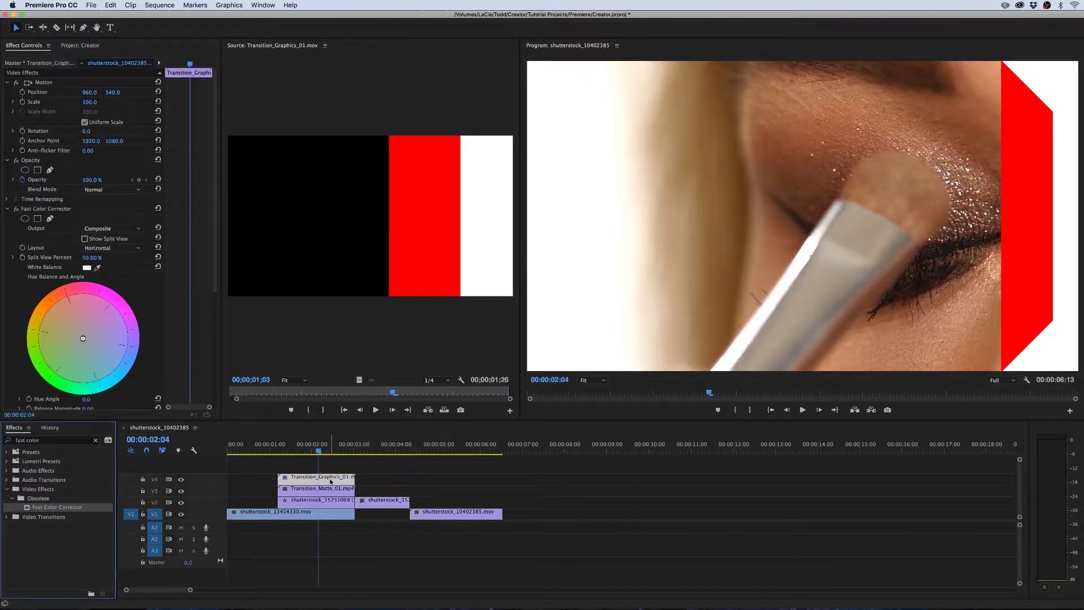
Set the graphic's Fast Color Corrector hue angle to 97° for a purple colour and check it on the transition
scroll(214, 182, down, 2)
drag(213, 179, 212, 238)
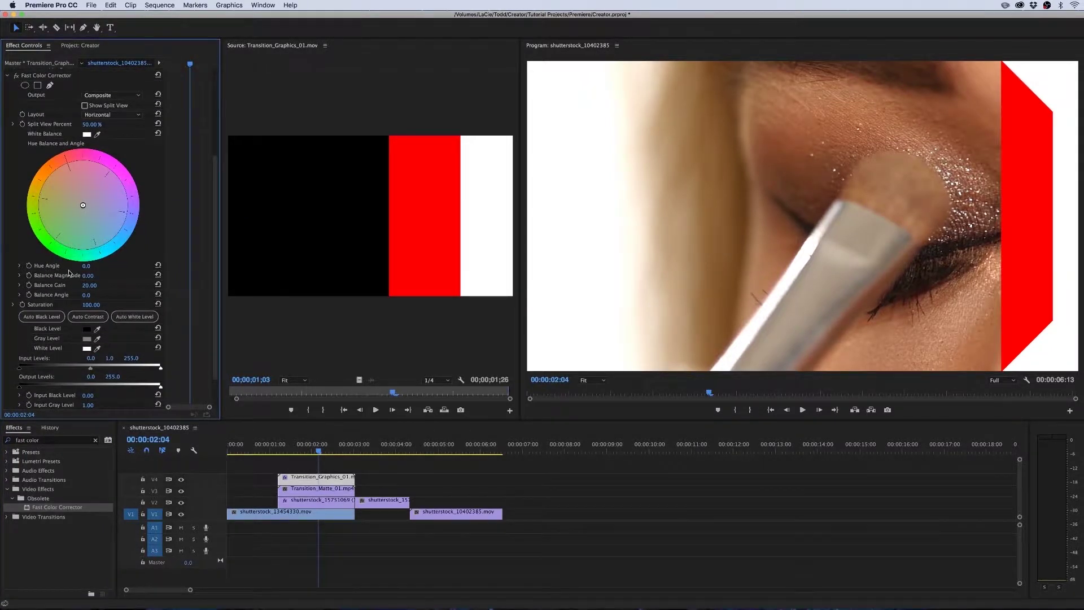
drag(62, 158, 125, 174)
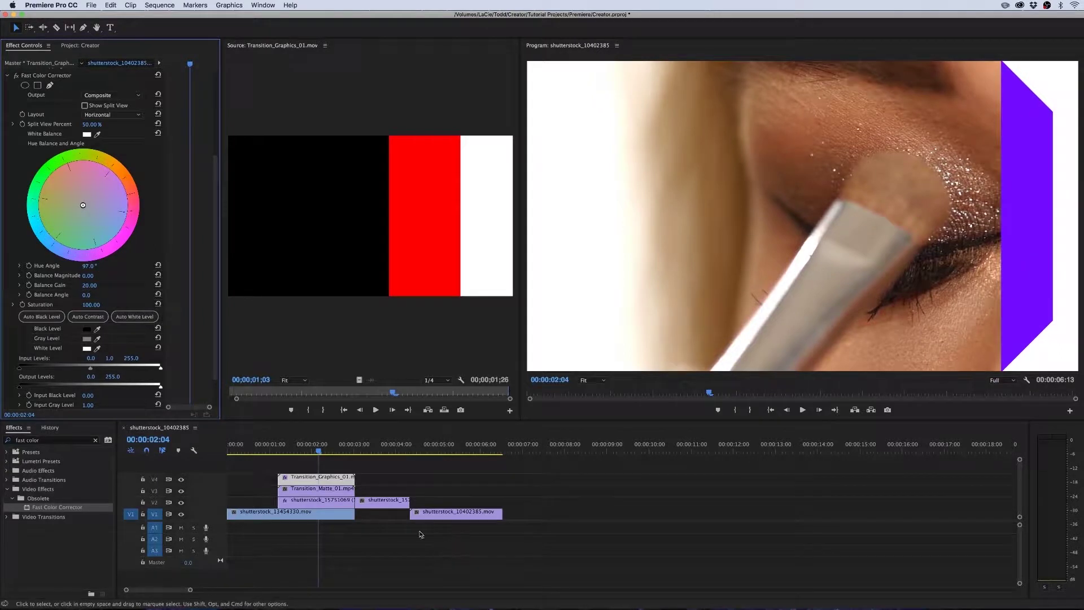
click(411, 481)
click(306, 452)
mouse_move(305, 452)
mouse_down()
mouse_move(351, 452)
mouse_move(283, 452)
mouse_move(338, 451)
mouse_move(300, 452)
mouse_up()
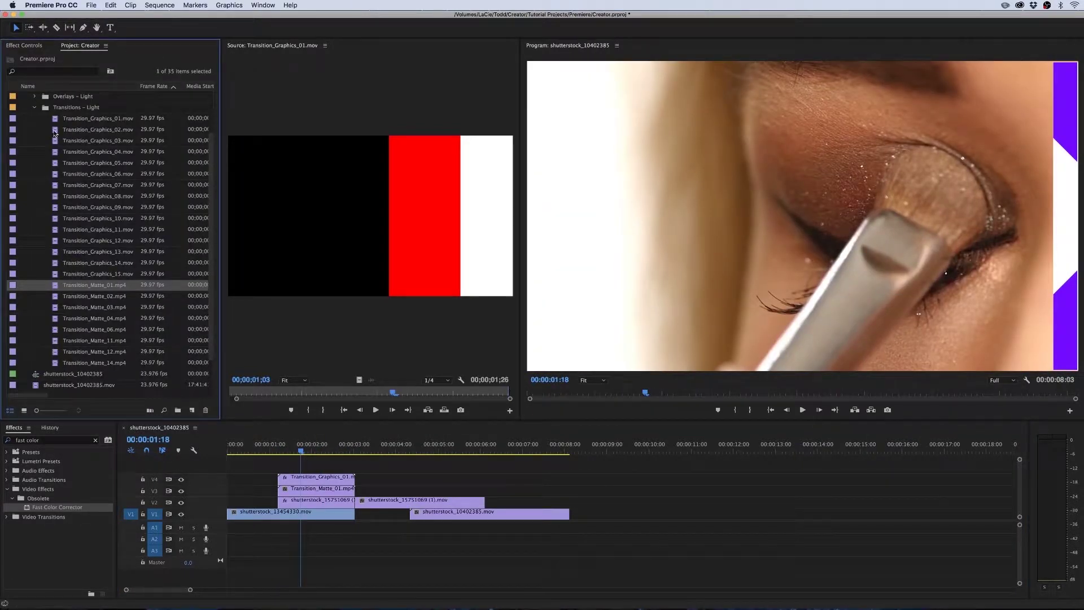
Place Transition_Graphics_02.mov on V4 over the second clip overlap, splitting the V2 clip at its start and the V1 clip at its end
drag(54, 132, 414, 488)
drag(495, 508, 487, 504)
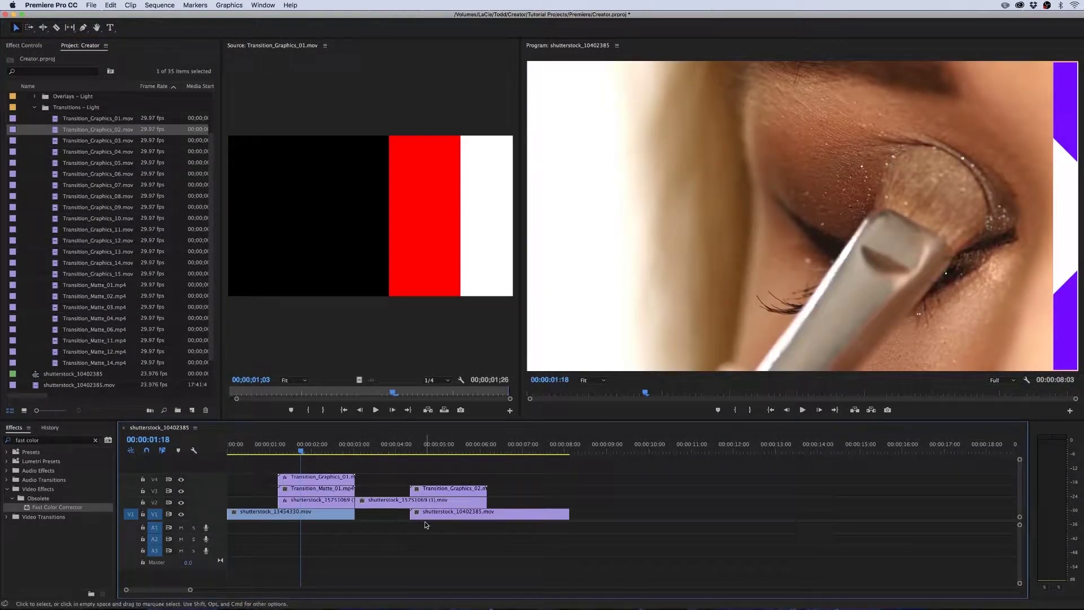
key(c)
click(411, 501)
click(487, 514)
key(v)
drag(468, 491, 466, 479)
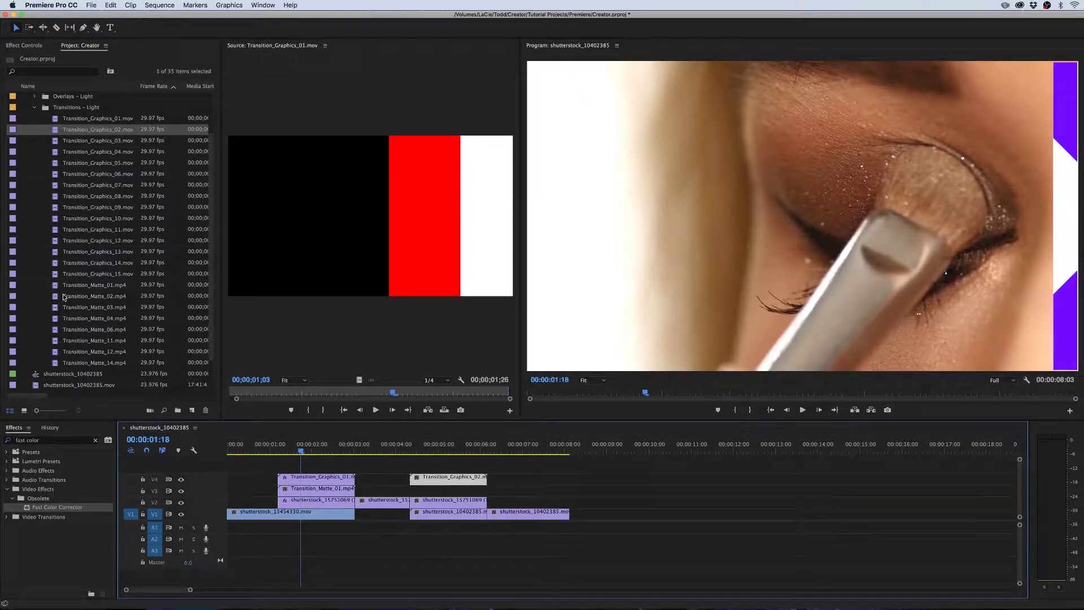
Place Transition_Matte_02.mp4 on V3 beneath the second graphic and apply Scale to Frame Size to both clips
drag(56, 299, 440, 493)
right_click(455, 491)
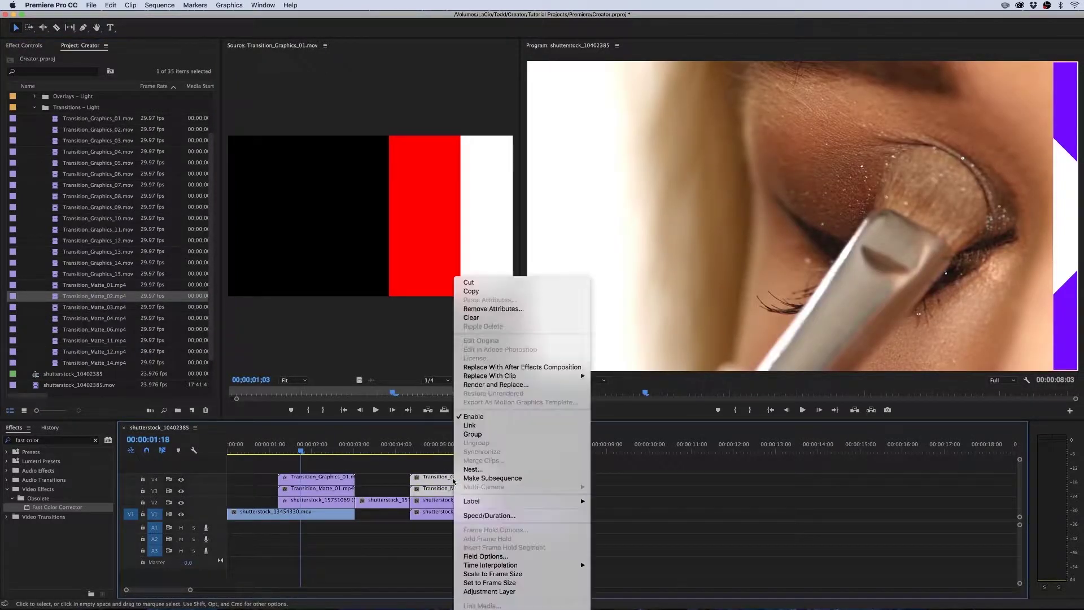
click(483, 574)
click(525, 524)
Apply the Track Matte Key effect to the V2 lipstick segment under the second transition
click(449, 447)
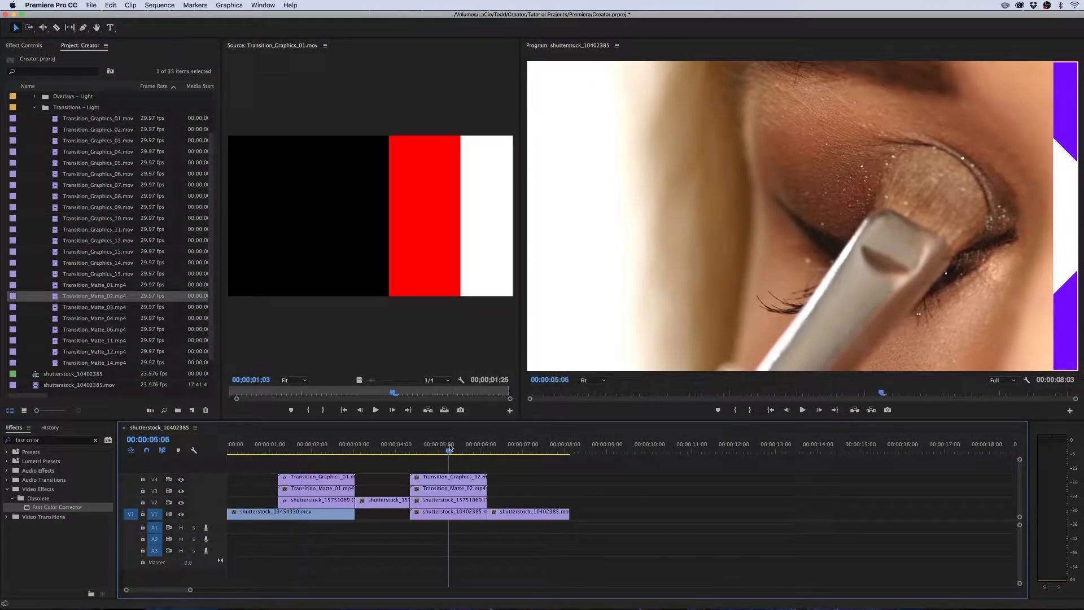
click(95, 439)
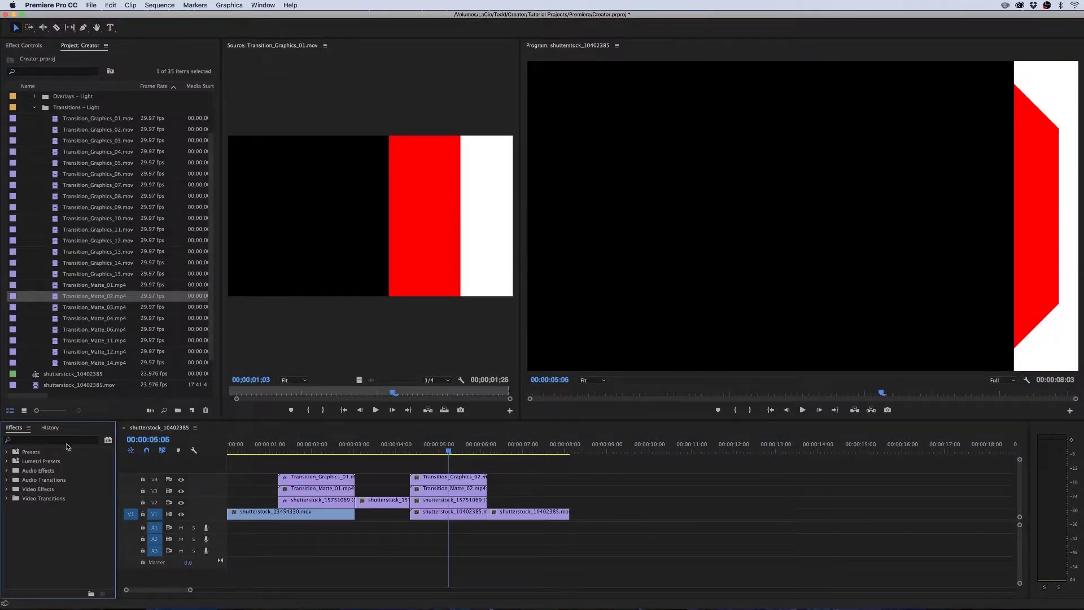
text(track matte key)
drag(63, 510, 428, 512)
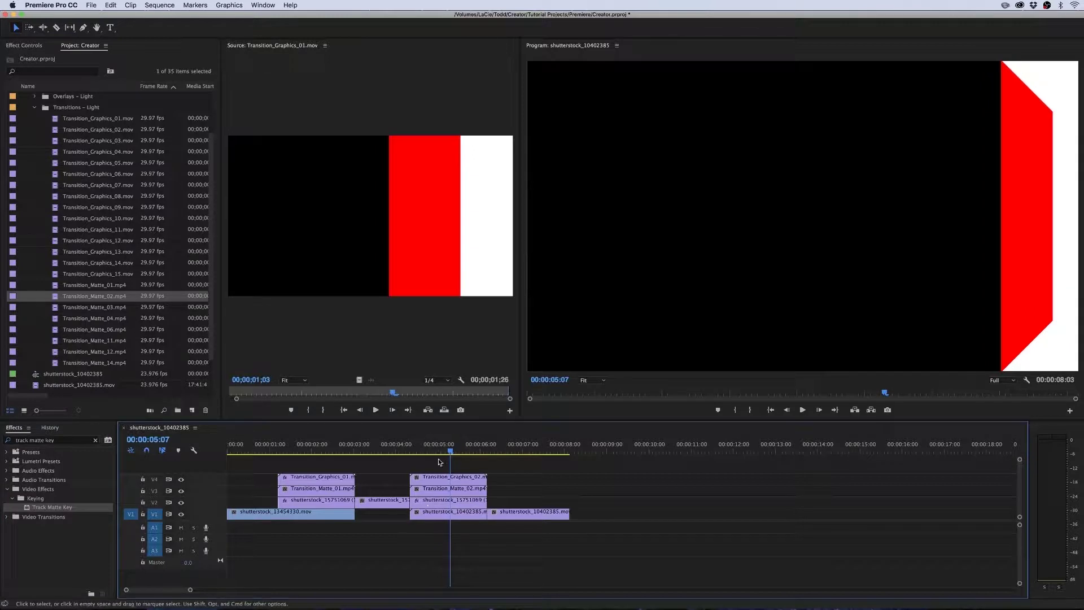
Set that segment's Track Matte Key to matte Video 3, composite using Matte Luma, and enable Reverse
click(16, 47)
click(451, 501)
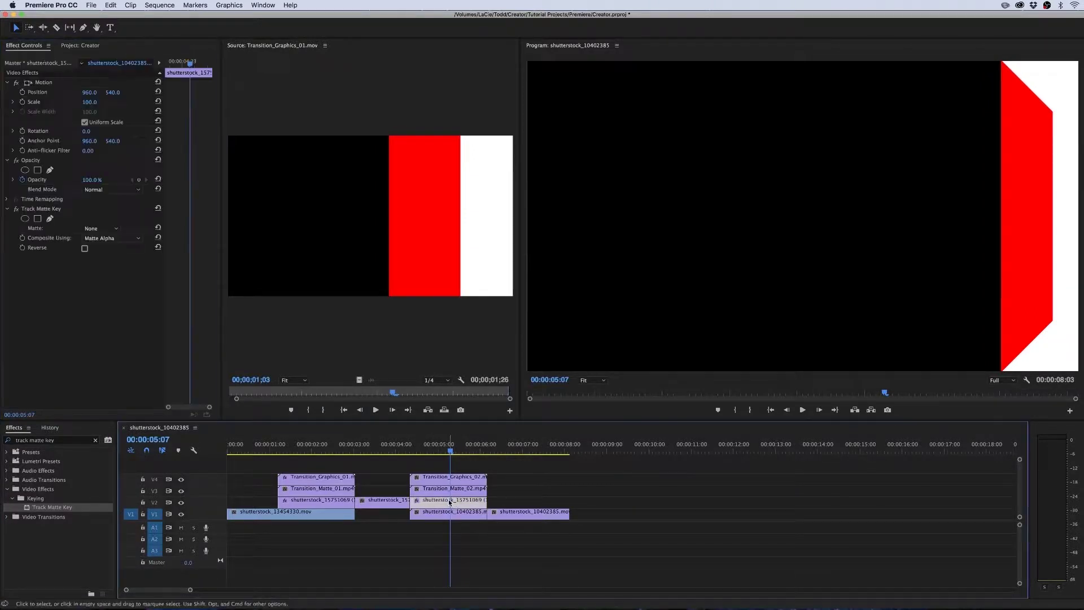
click(104, 230)
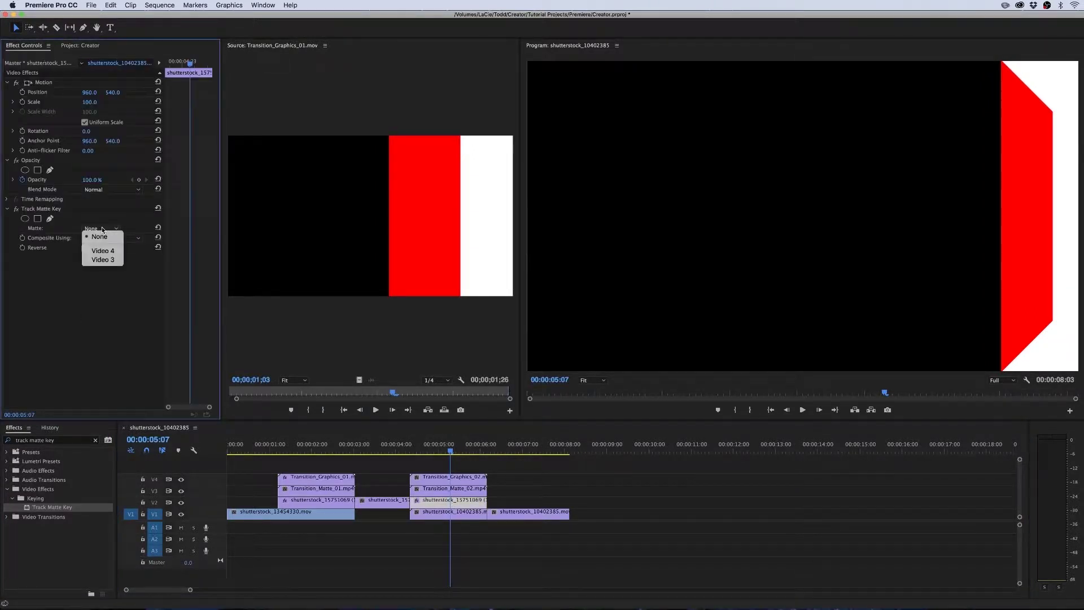
click(103, 260)
click(101, 239)
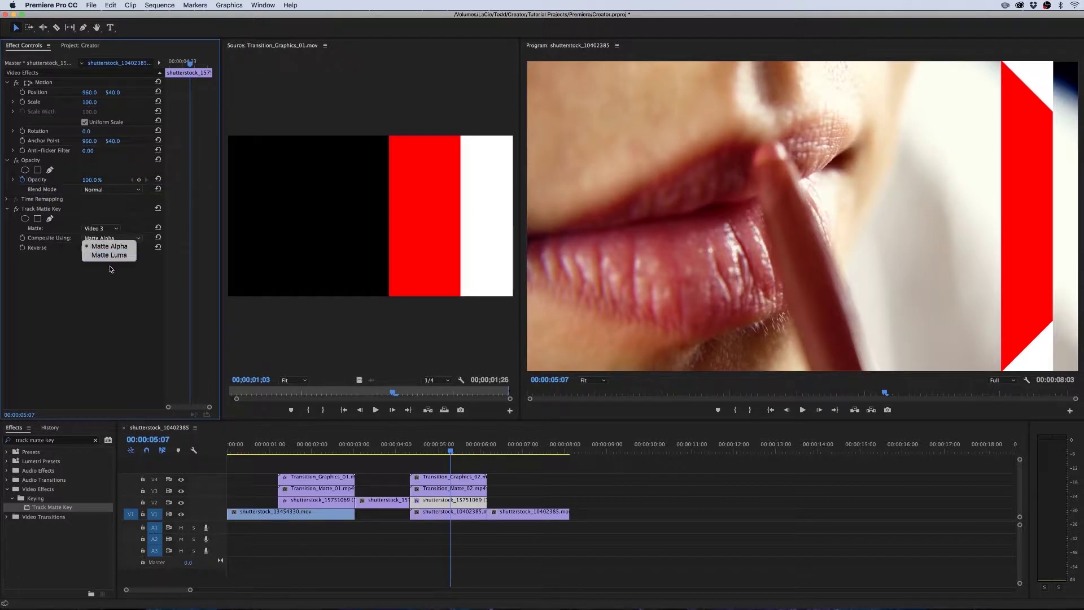
click(107, 257)
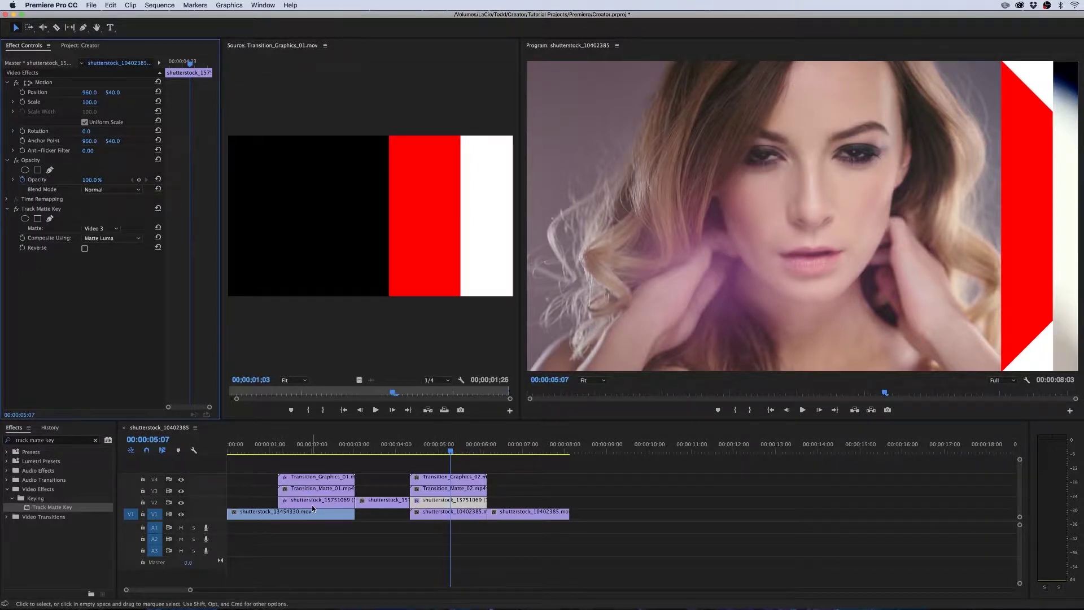
click(85, 249)
Play the sequence through both transitions to check the matte reveals
key(Up)
key(Up)
key(Up)
key(space)
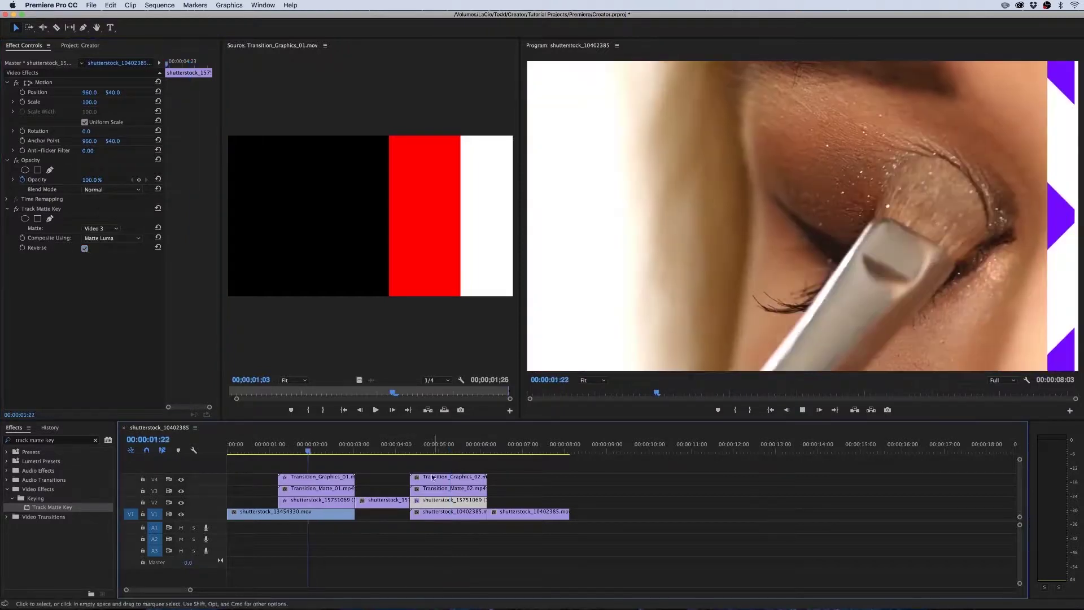
key(space)
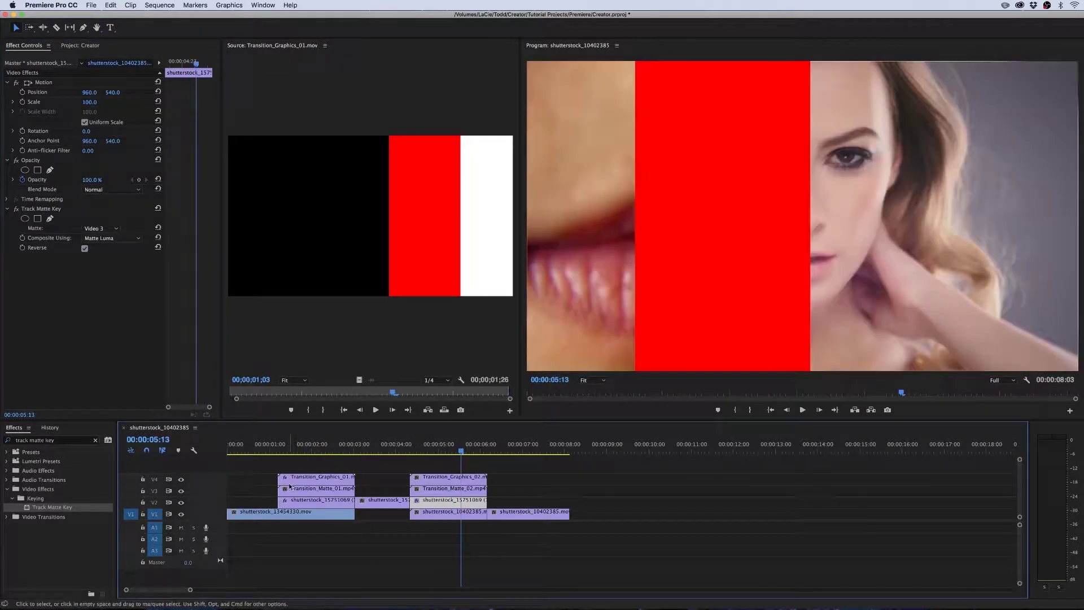
Copy the Fast Color Corrector from Transition_Graphics_01.mov to Transition_Graphics_02.mov and scrub through the recoloured transition
click(449, 478)
click(55, 211)
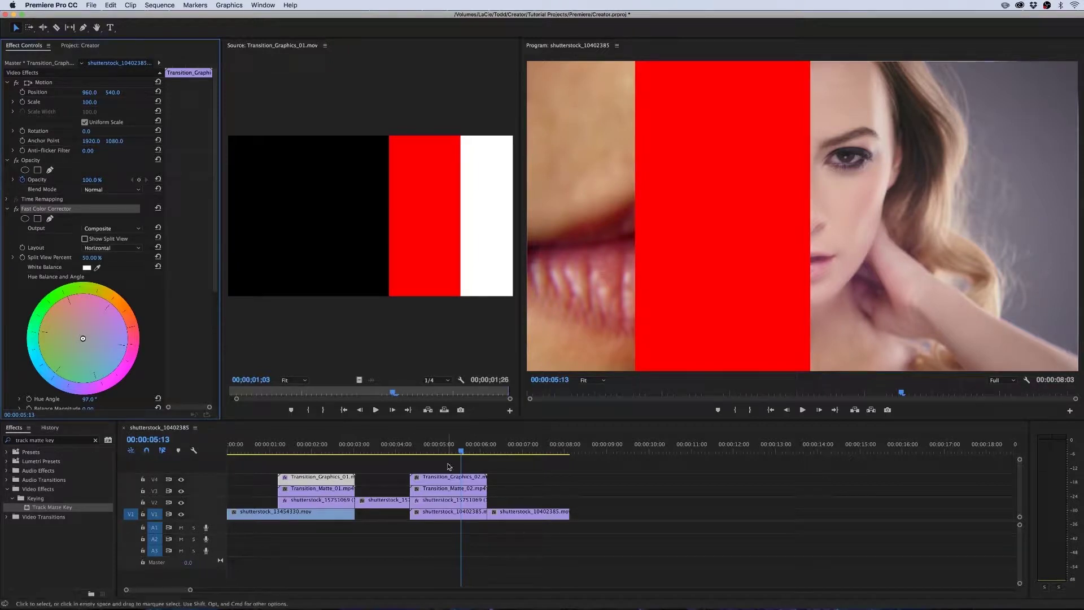
key(Delete)
click(304, 480)
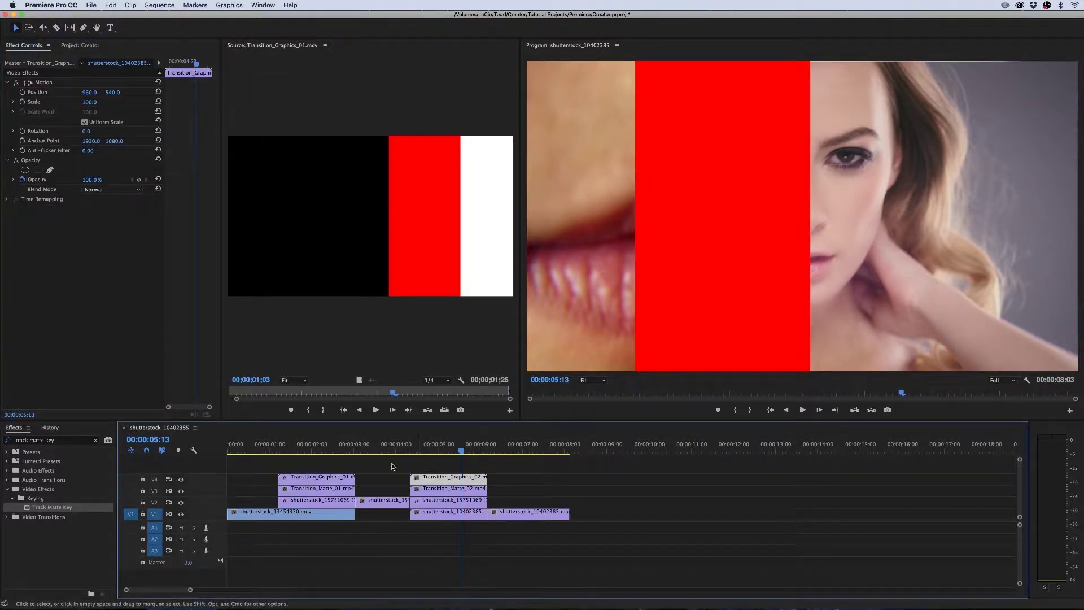
click(105, 315)
click(469, 481)
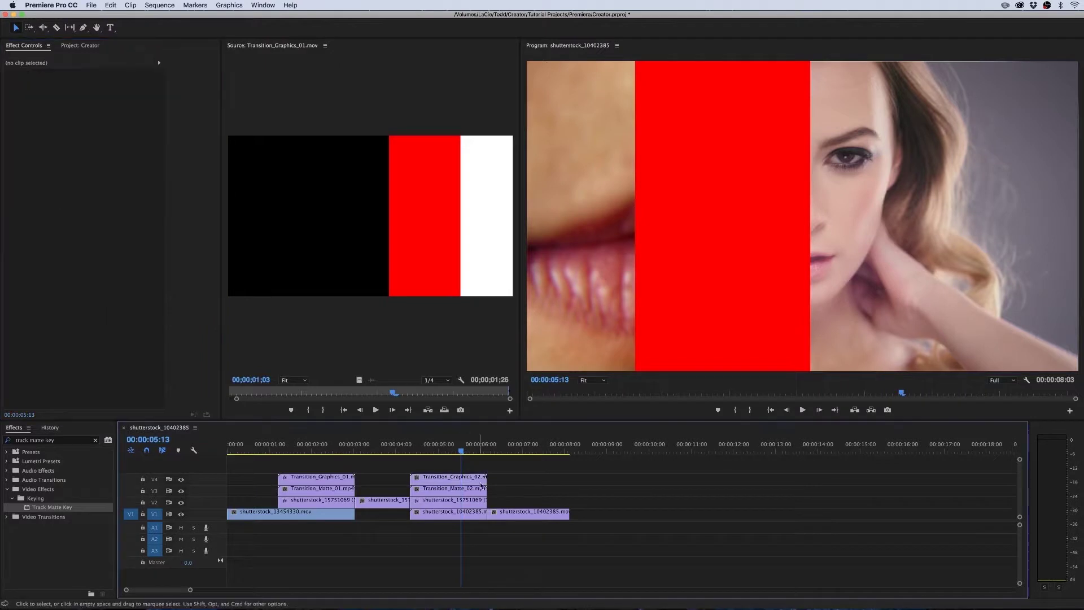
click(448, 450)
drag(449, 450, 454, 450)
click(45, 280)
key(super+v)
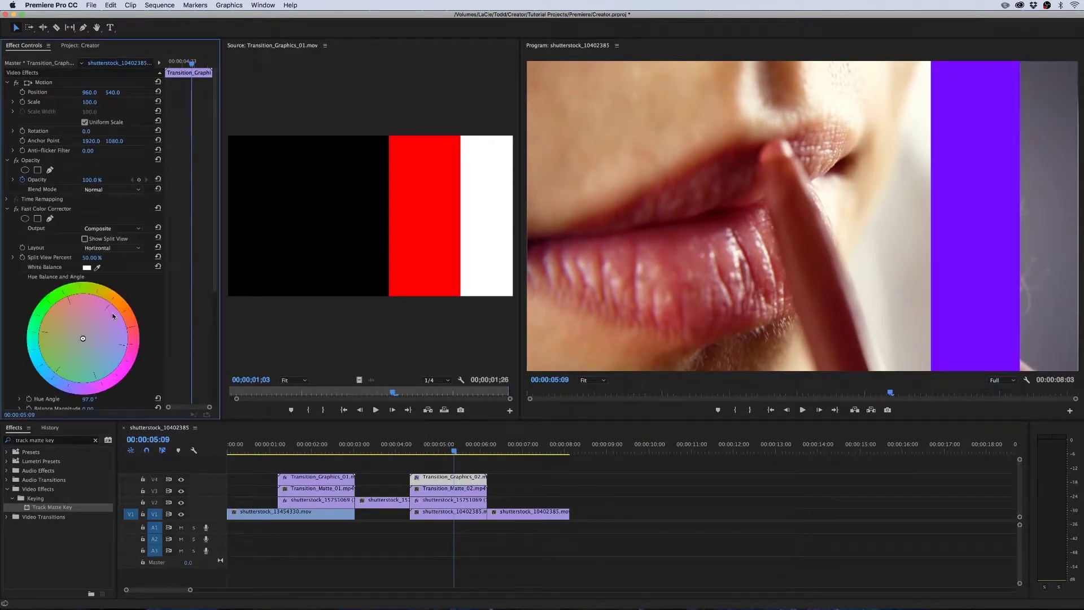
click(451, 450)
drag(452, 450, 484, 450)
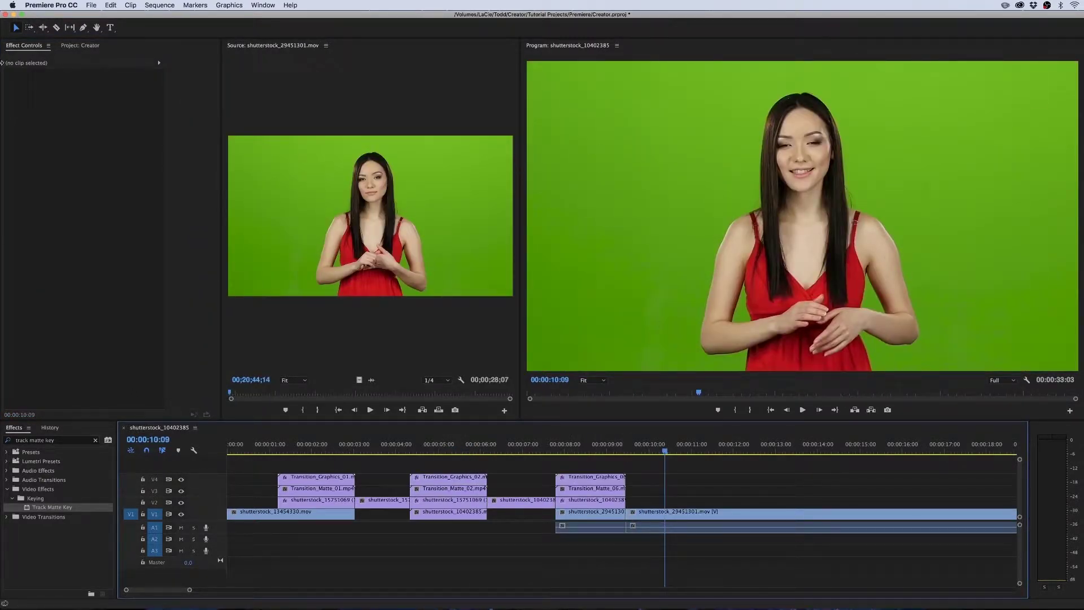
Preview Background 04.mov and Background 03.mov from the Backgrounds - Light folder
click(79, 45)
click(35, 152)
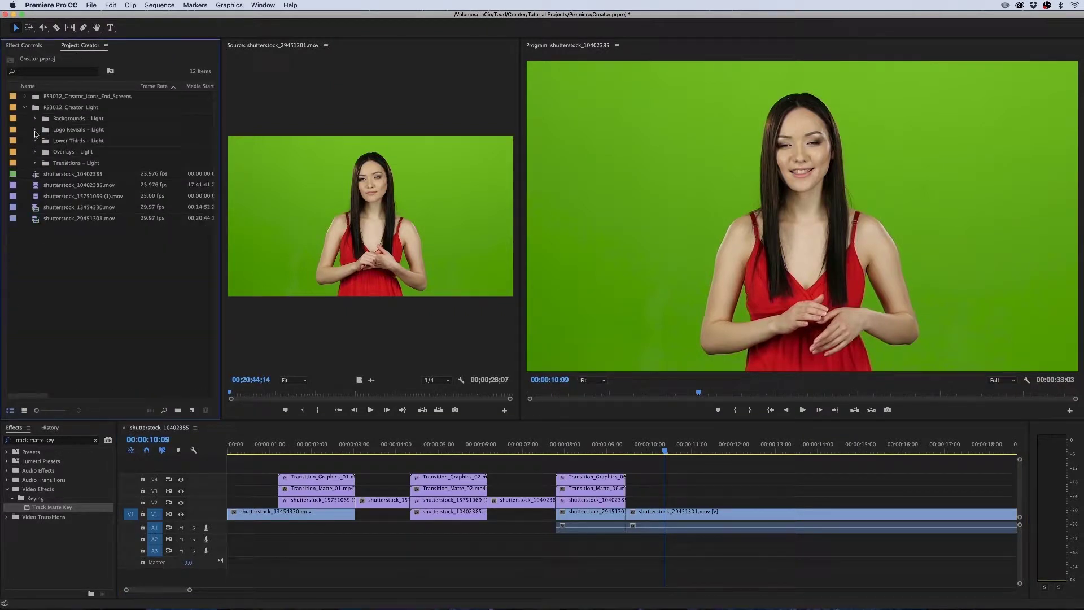
click(34, 119)
double_click(57, 163)
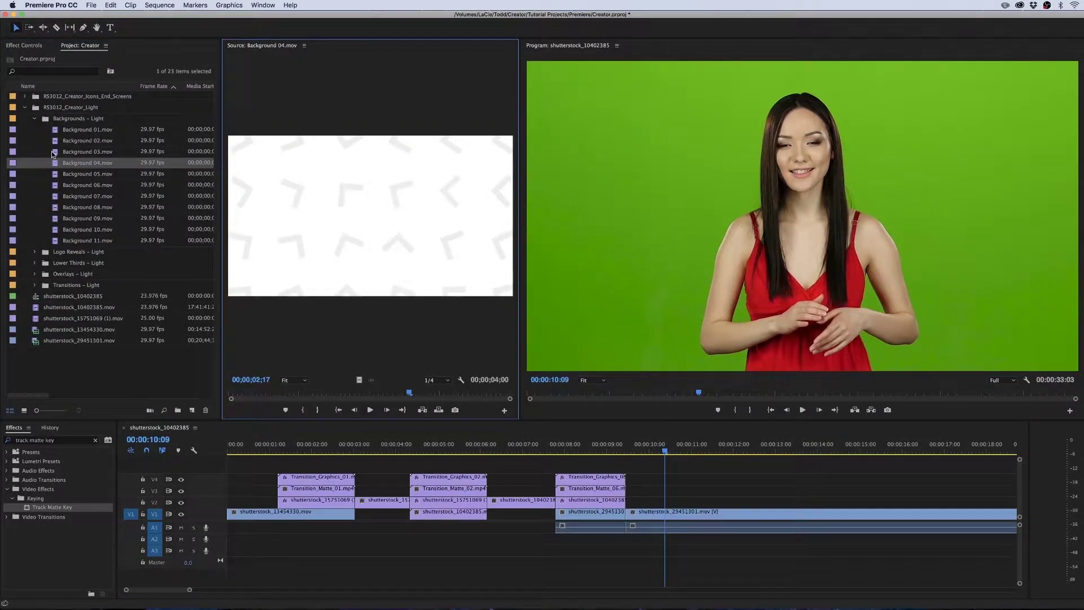
double_click(52, 153)
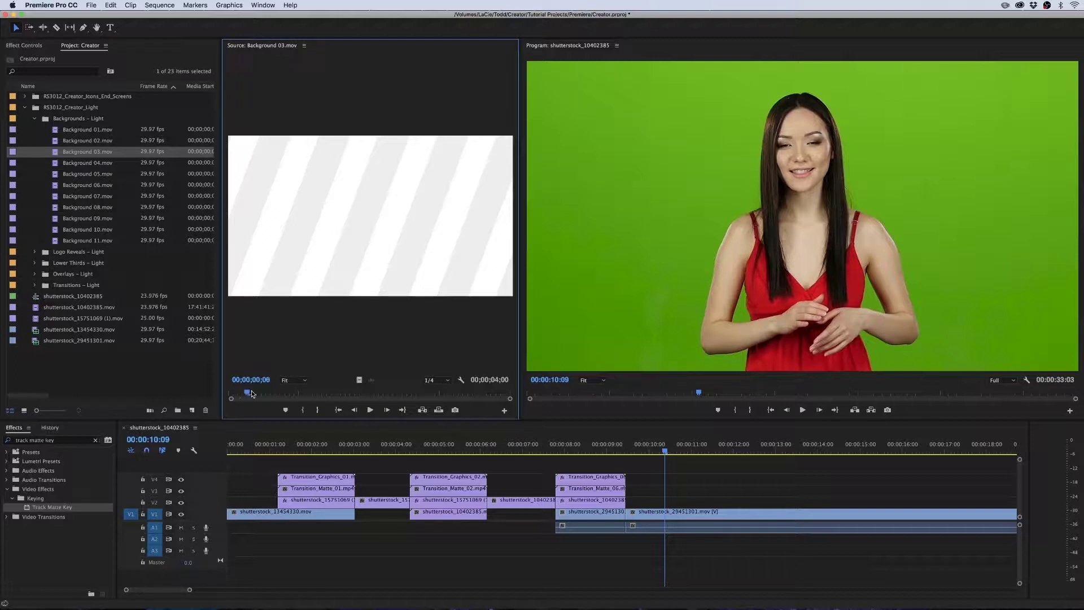
drag(251, 391, 435, 405)
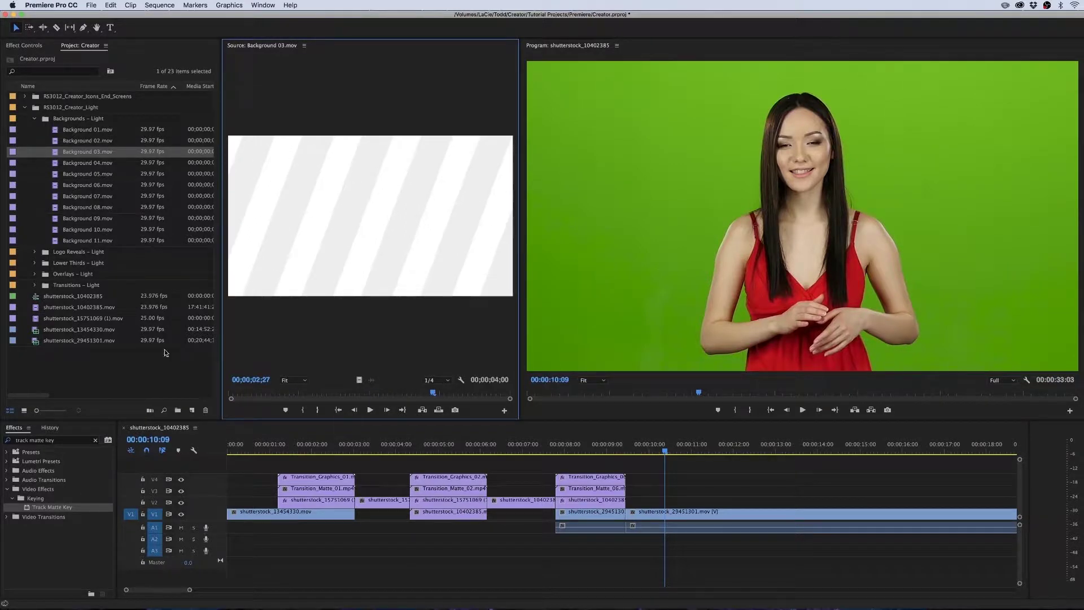
Move the green-screen clips and the third transition's stack up one video track, leaving V1 free beneath them
drag(557, 466, 673, 507)
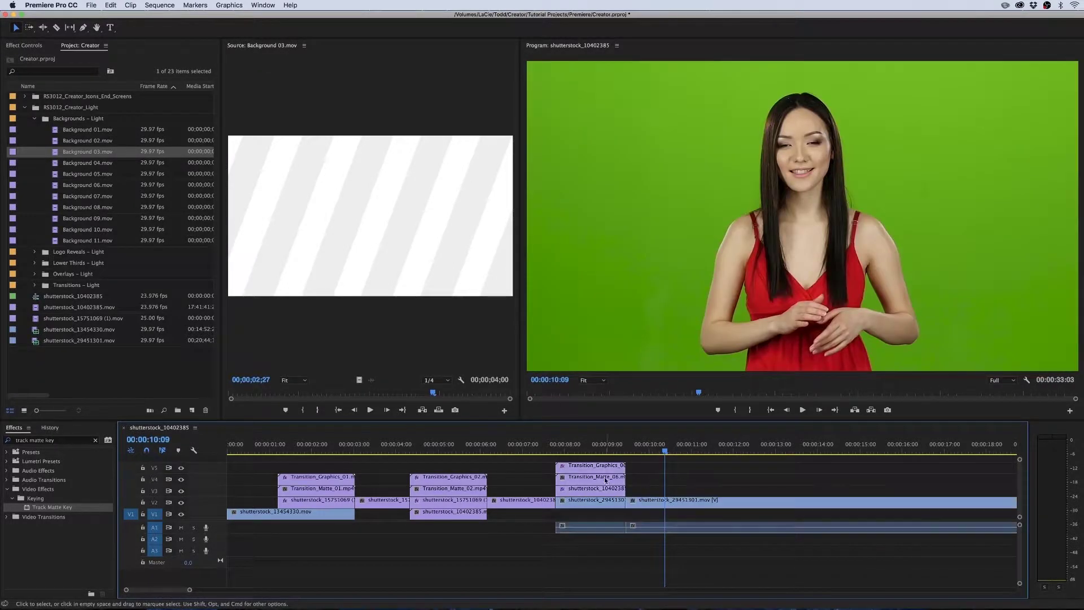
click(591, 455)
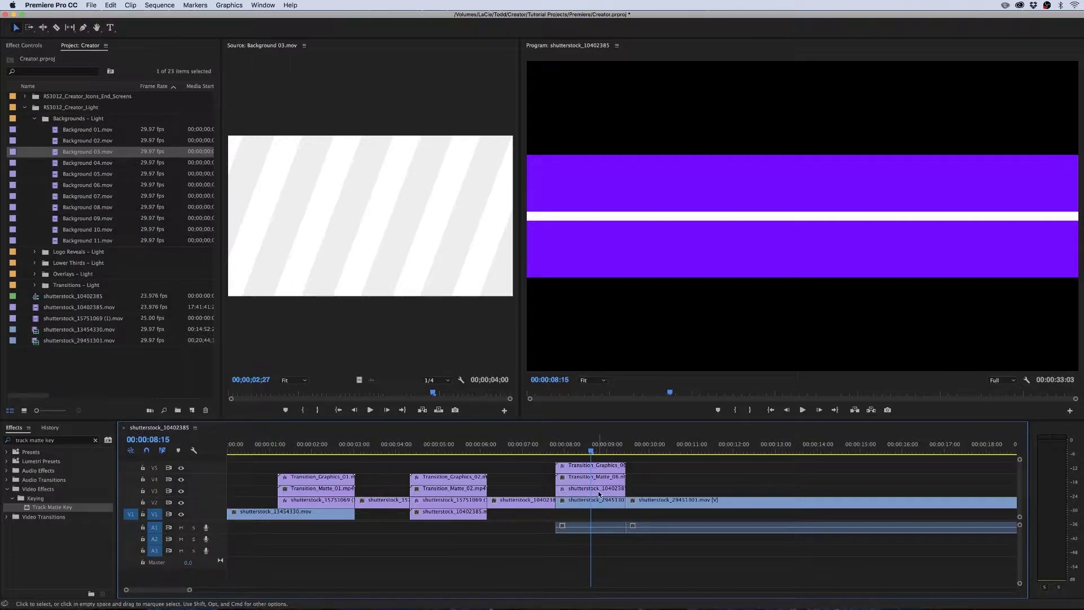
Point the Track Matte Key on the shutterstock_10402385 clip in the third transition to the track holding its Transition_Matte_06 clip
click(600, 495)
click(16, 46)
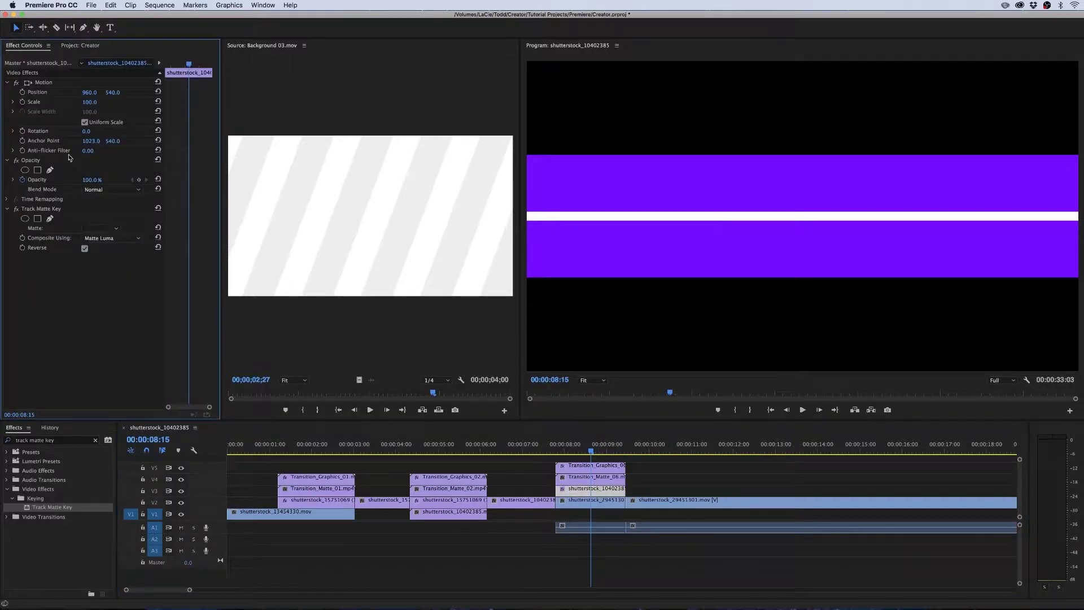
click(120, 234)
click(114, 263)
click(630, 477)
Apply Ultra Key to the long shutterstock_29451301.mov clip and sample the green backdrop beside the presenter's hair as key color
drag(613, 451, 722, 455)
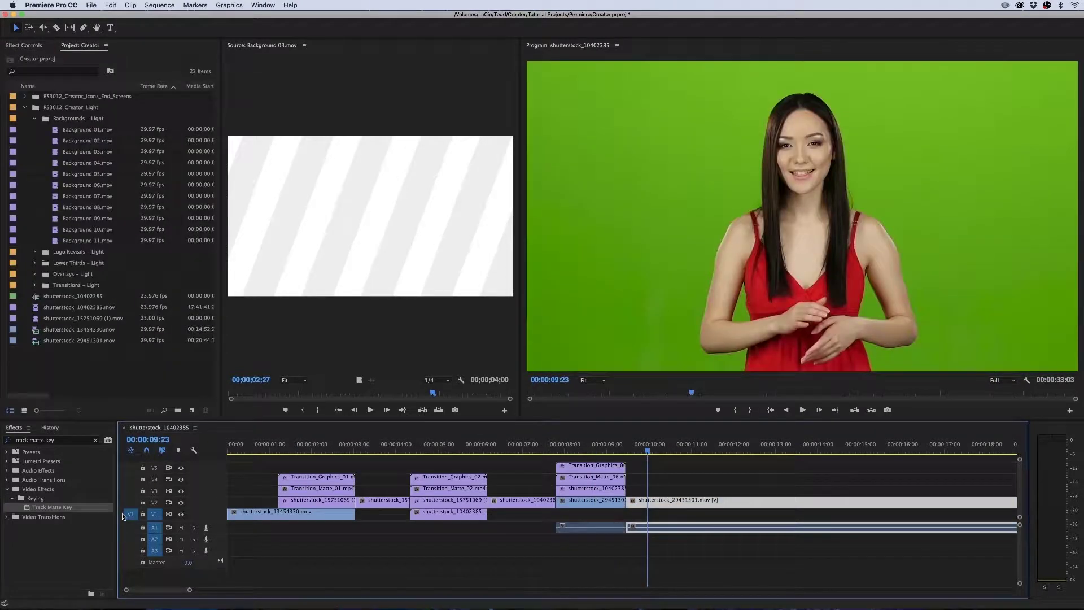
click(96, 441)
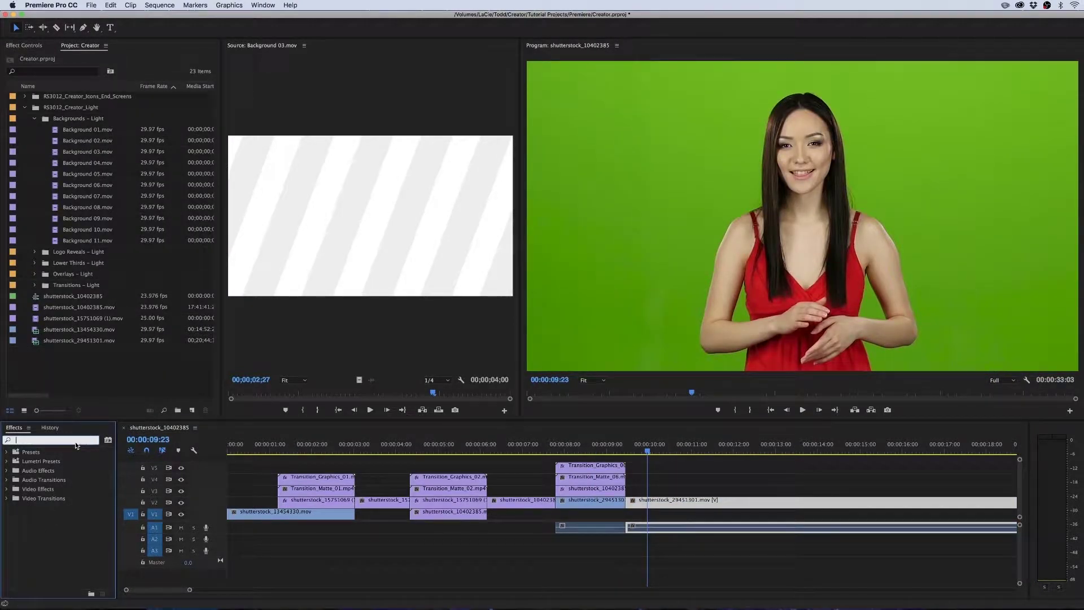
text(ultra)
drag(44, 507, 661, 503)
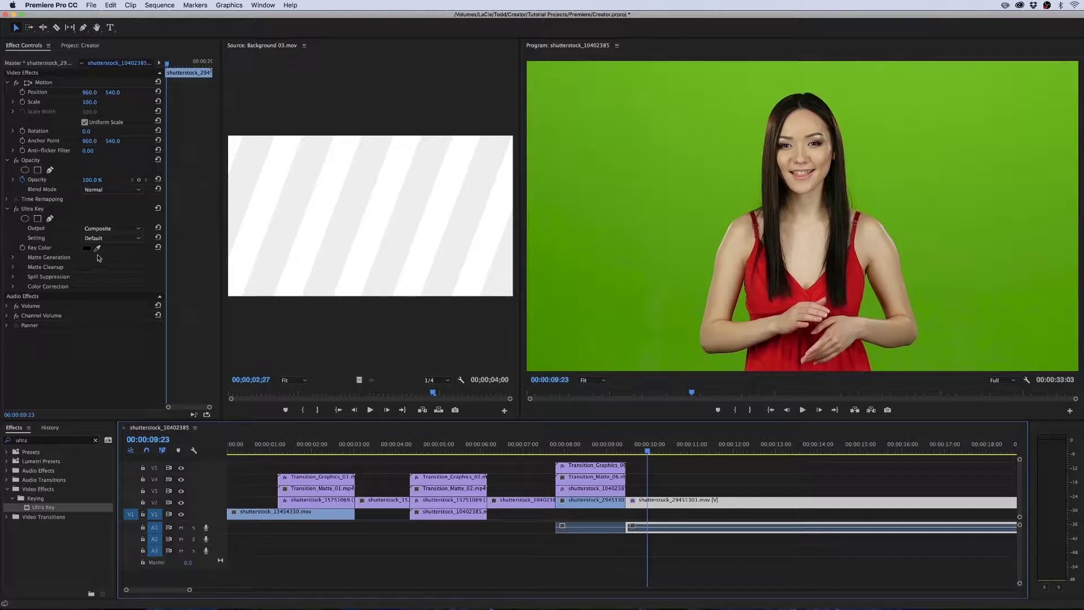
click(97, 249)
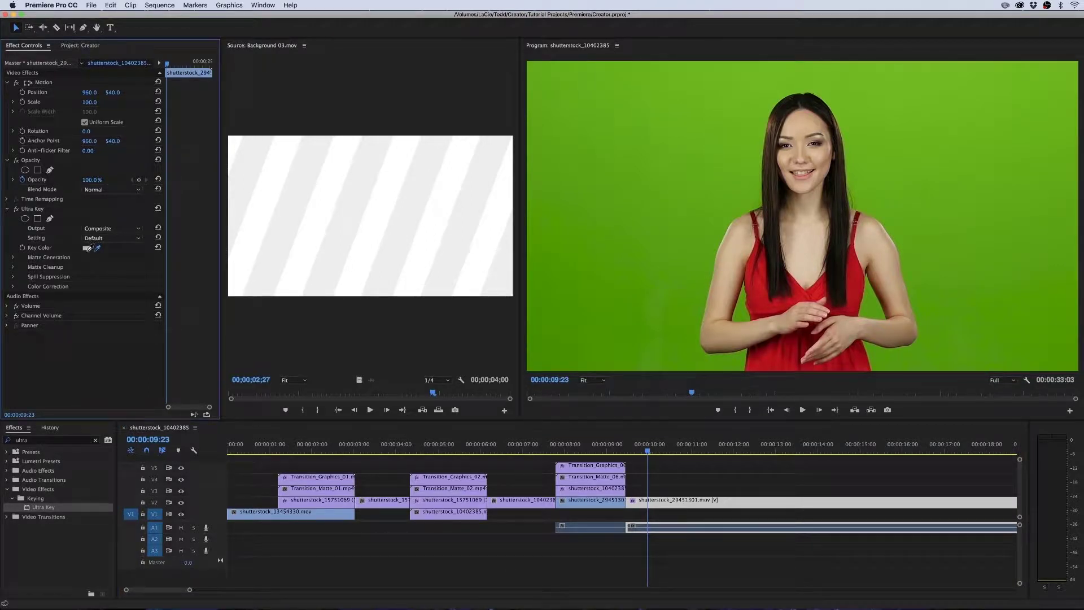
click(758, 143)
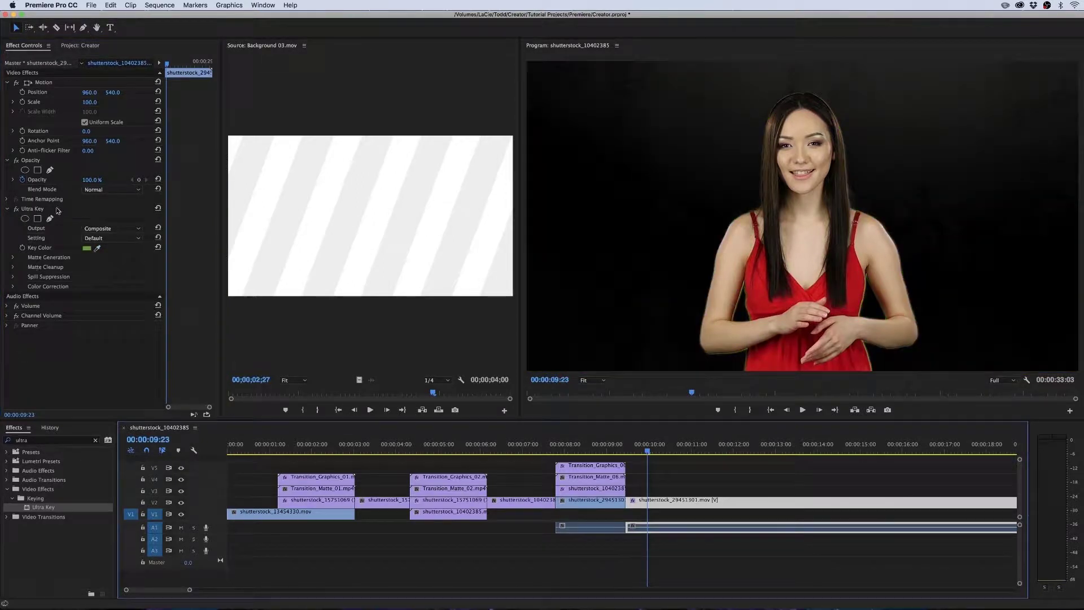
Refine the presenter's key: set Highlight to 0, Shadow to 57, Pedestal to 43 and matte cleanup Contrast to 82
click(13, 267)
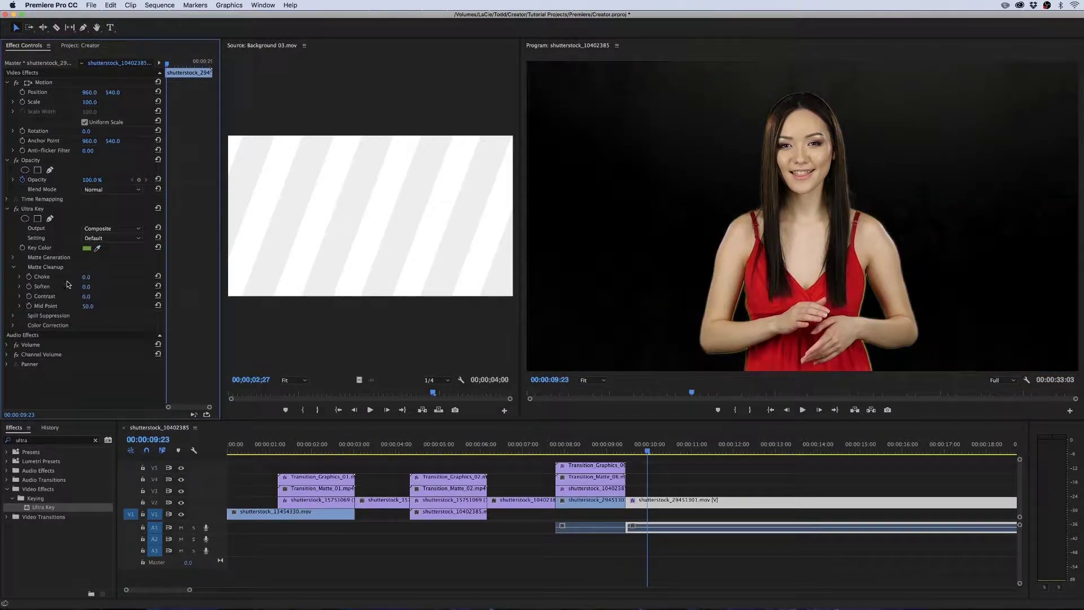
click(13, 257)
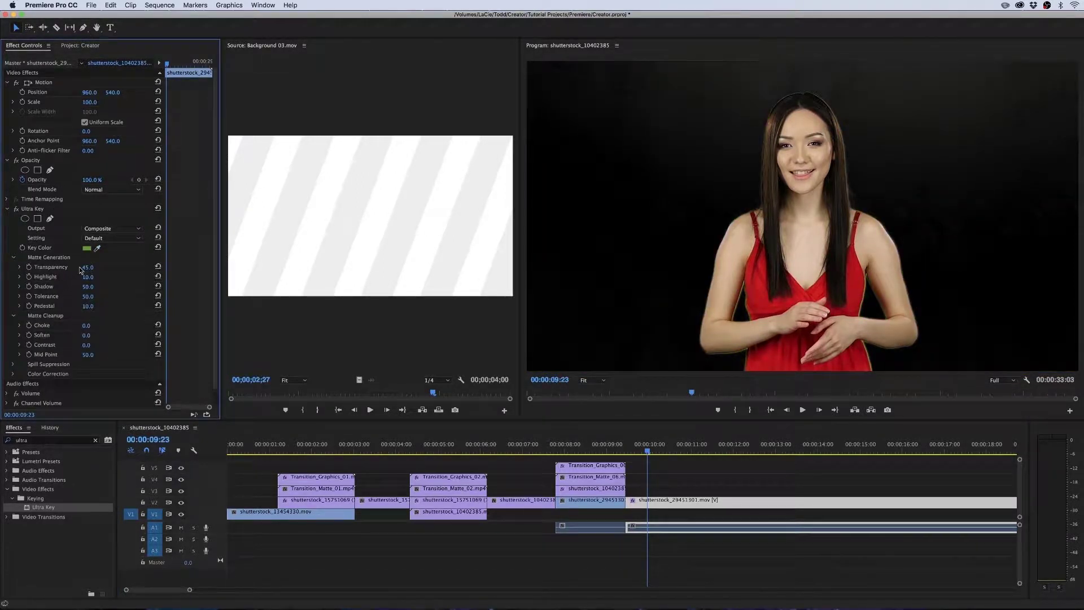
drag(87, 277, 107, 305)
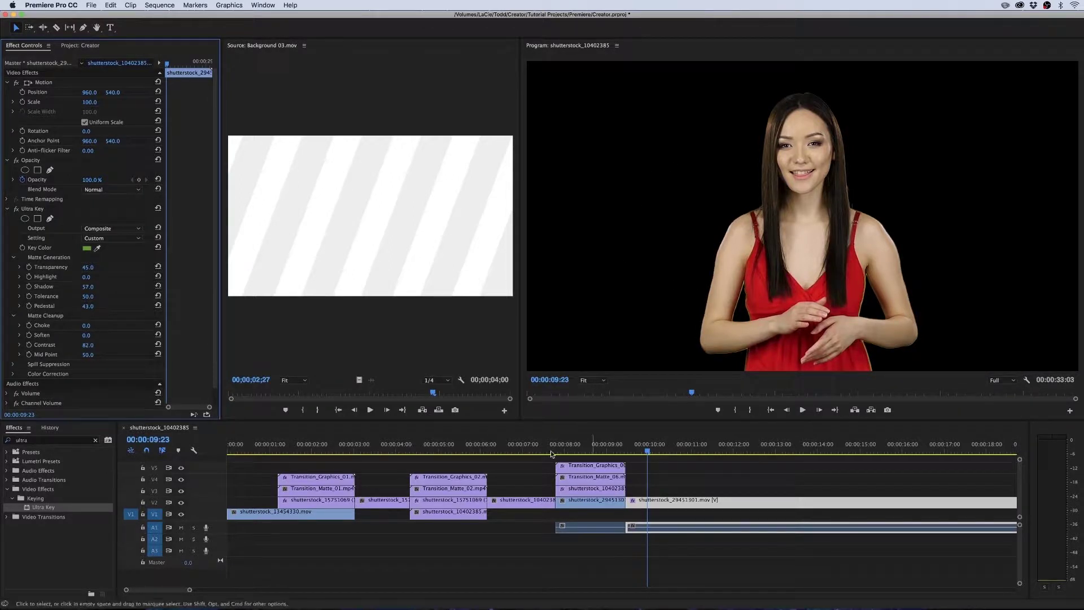
key(super+shift+a)
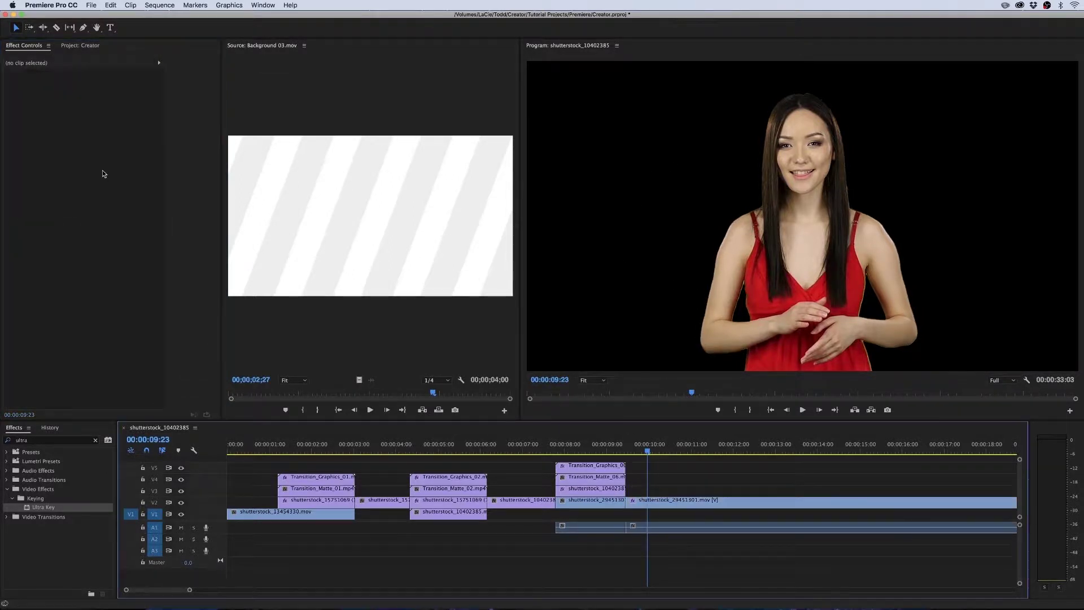
Lay Background 03.mov end to end three times on V1 beneath the green-screen clips and play the sequence back
click(82, 46)
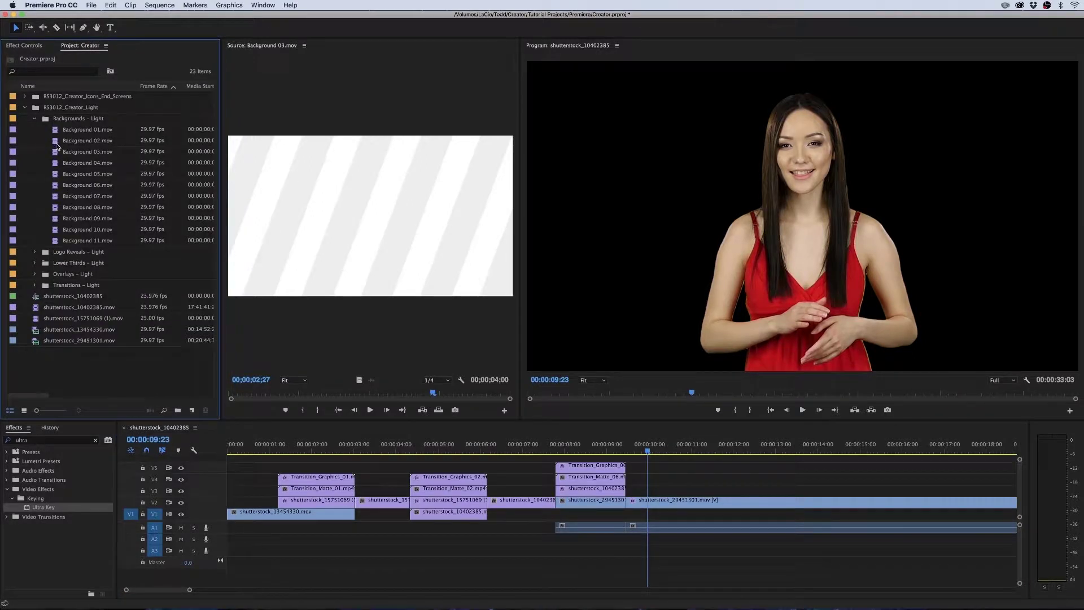
drag(425, 283, 615, 518)
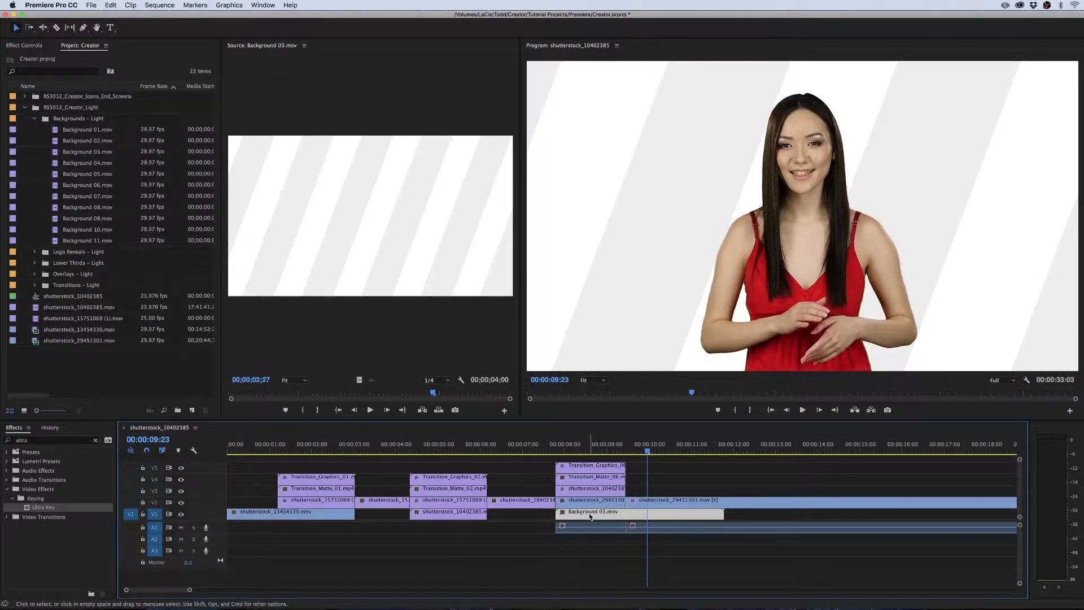
drag(592, 516, 766, 517)
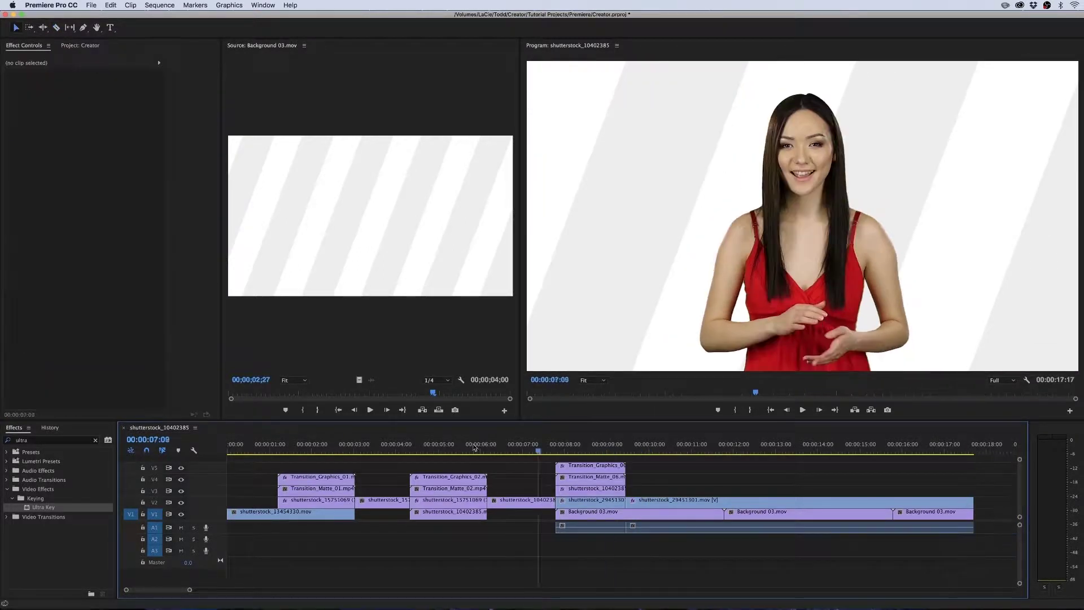
key(Home)
key(space)
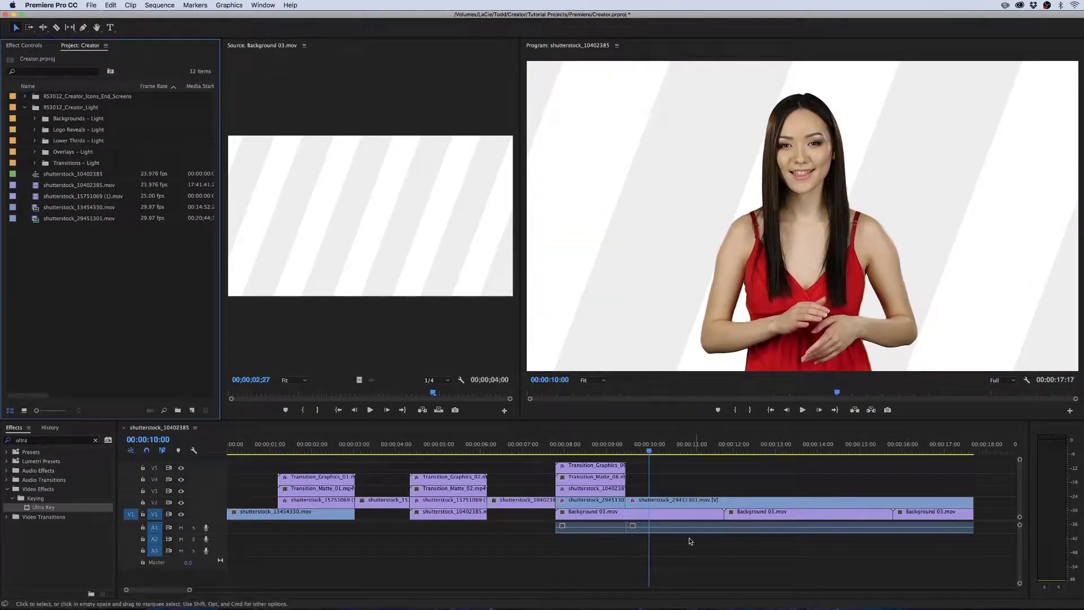
Add LTL 13 Simple Single Line ExtraWide.mov from the Single Line lower thirds on V3, starting with the long presenter clip
click(34, 142)
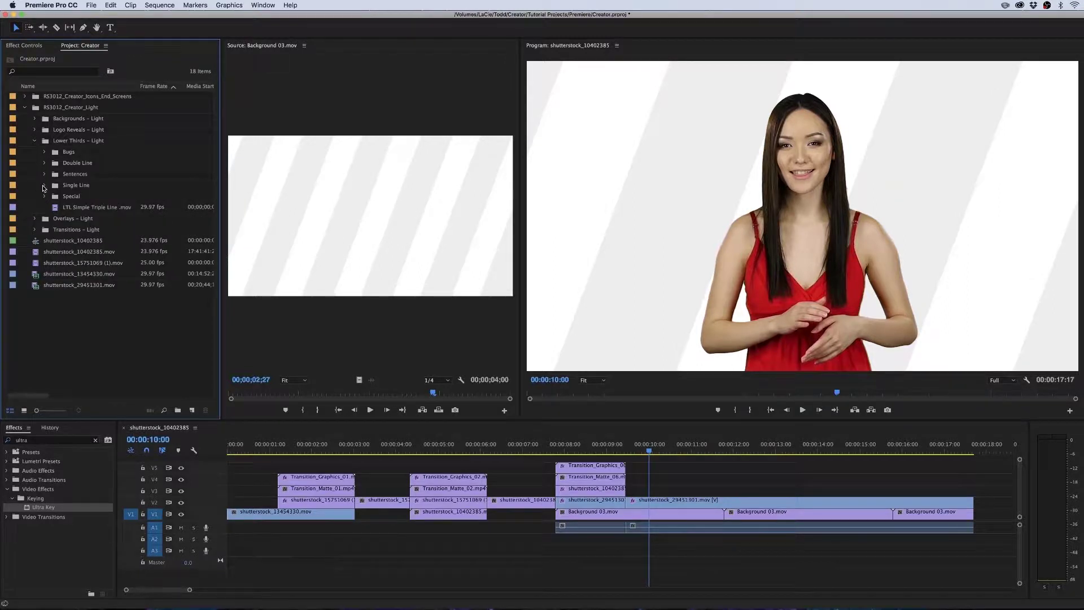
click(44, 185)
double_click(102, 329)
drag(102, 329, 642, 489)
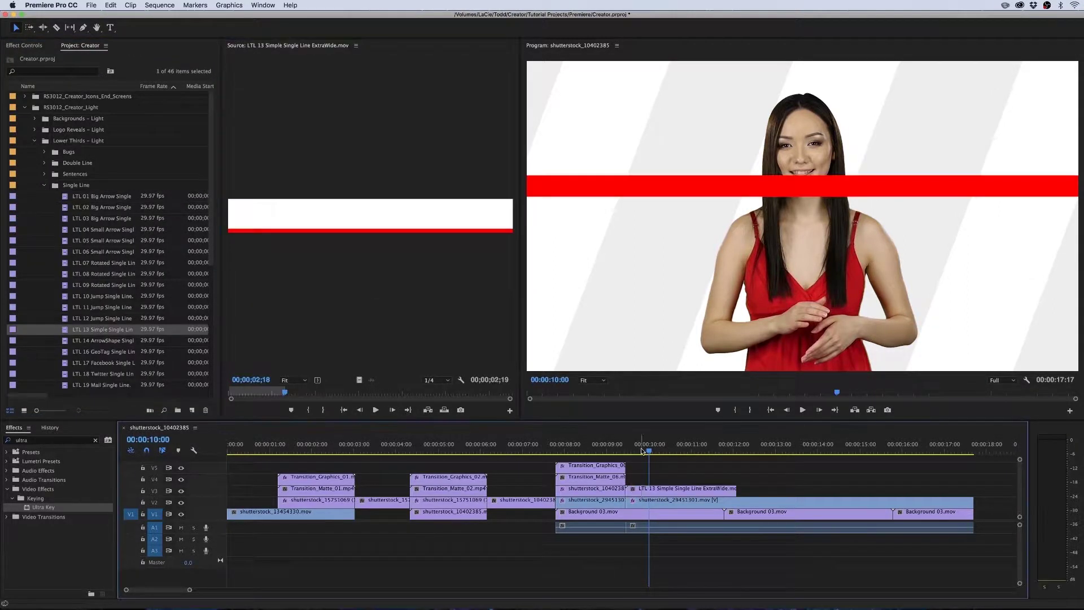
key(Right)
key(Right)
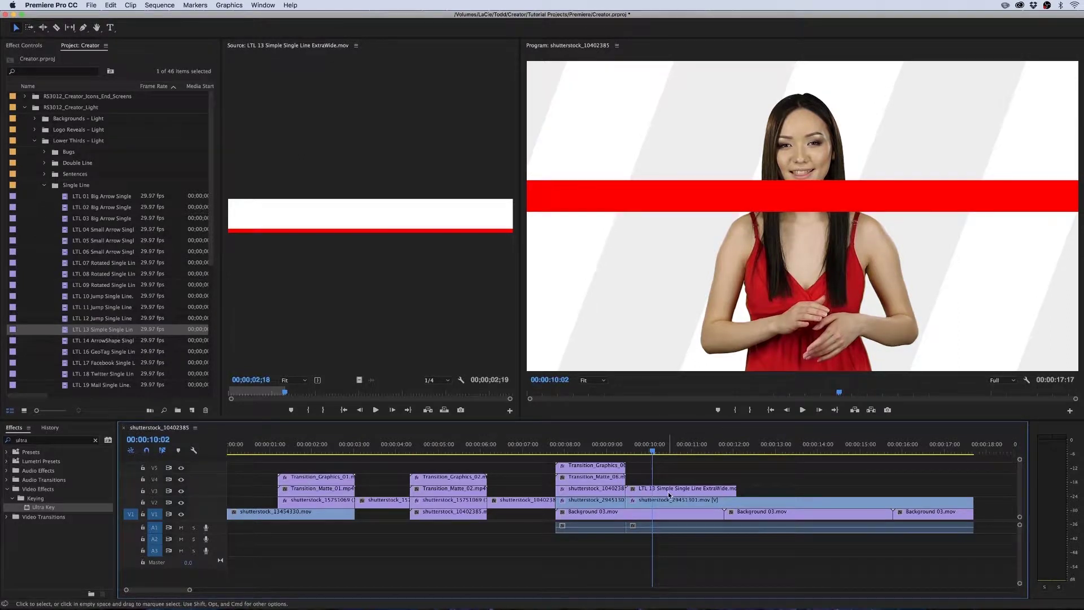
Scale the lower third to frame size and set its vertical position to 886
right_click(669, 492)
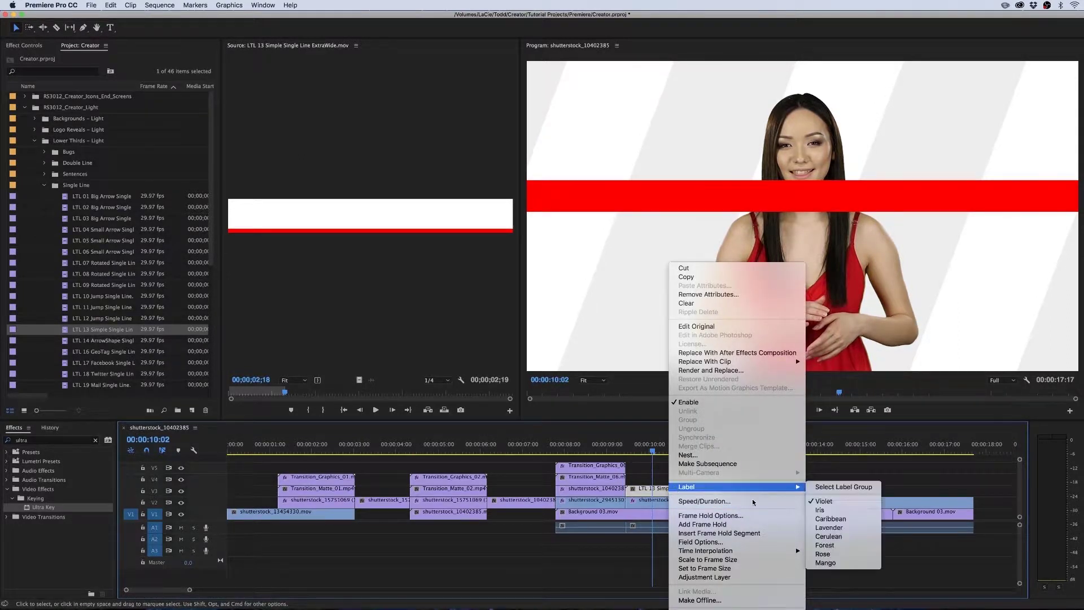
click(740, 559)
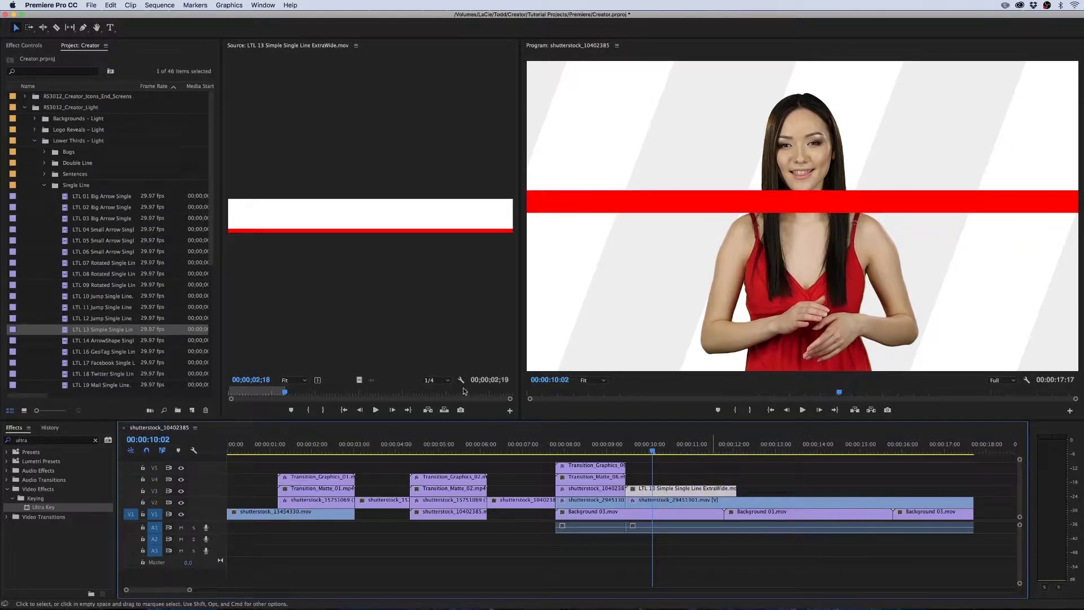
key(y)
click(23, 47)
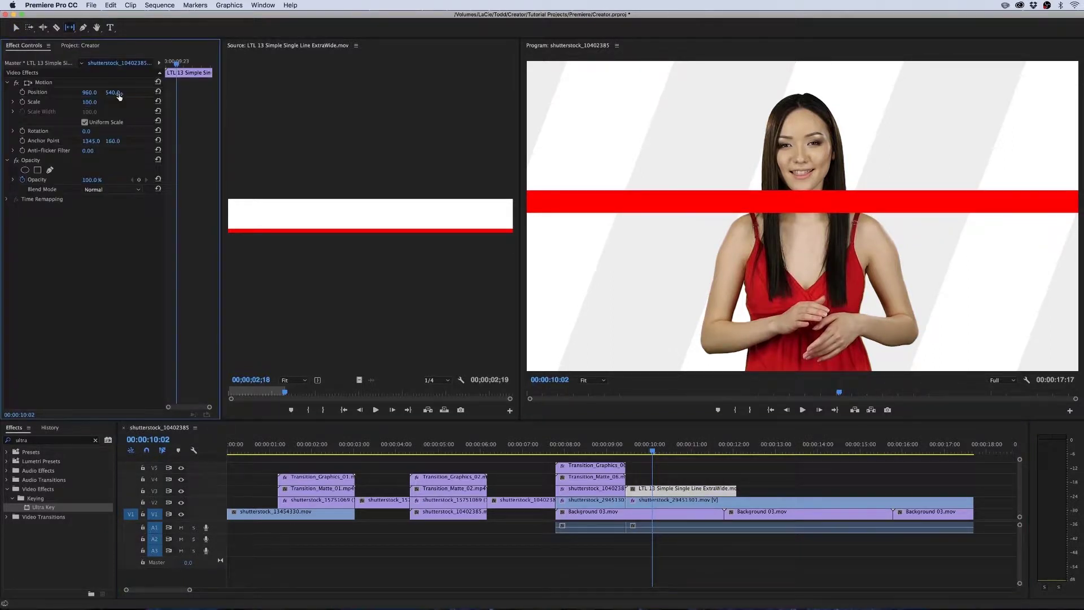
drag(120, 96, 150, 96)
Play the lower third, extend its clip to the end of the presenter clip and park the playhead at 00:00:10:23
click(620, 453)
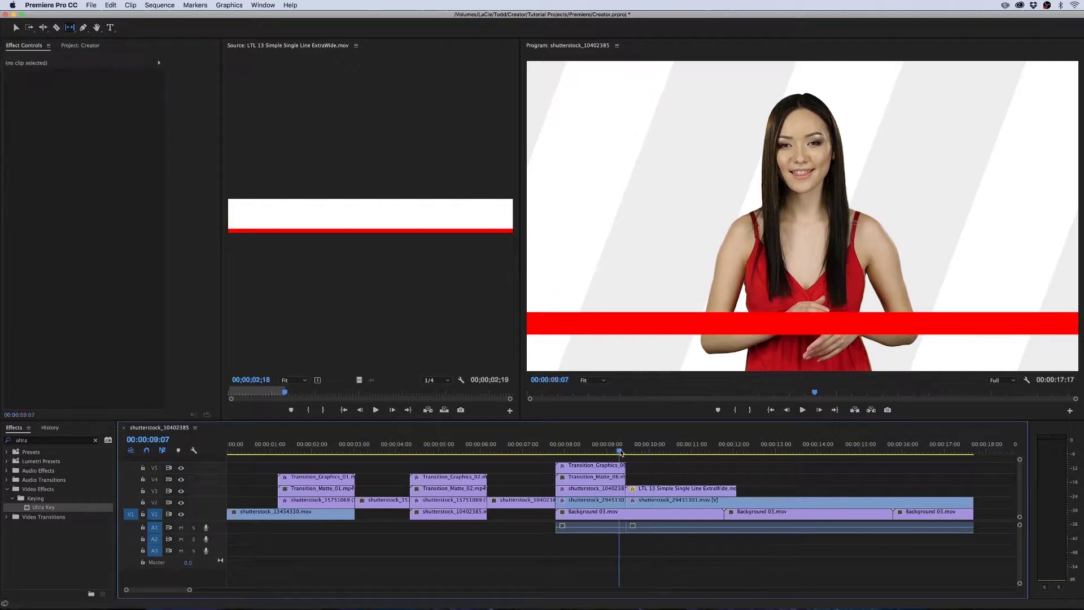
key(space)
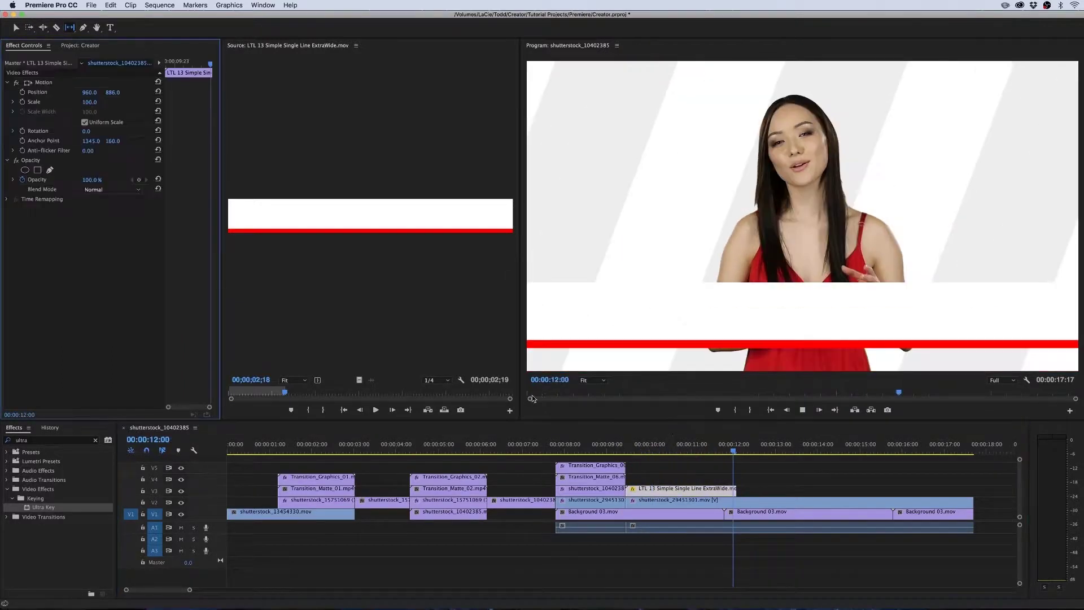
click(700, 453)
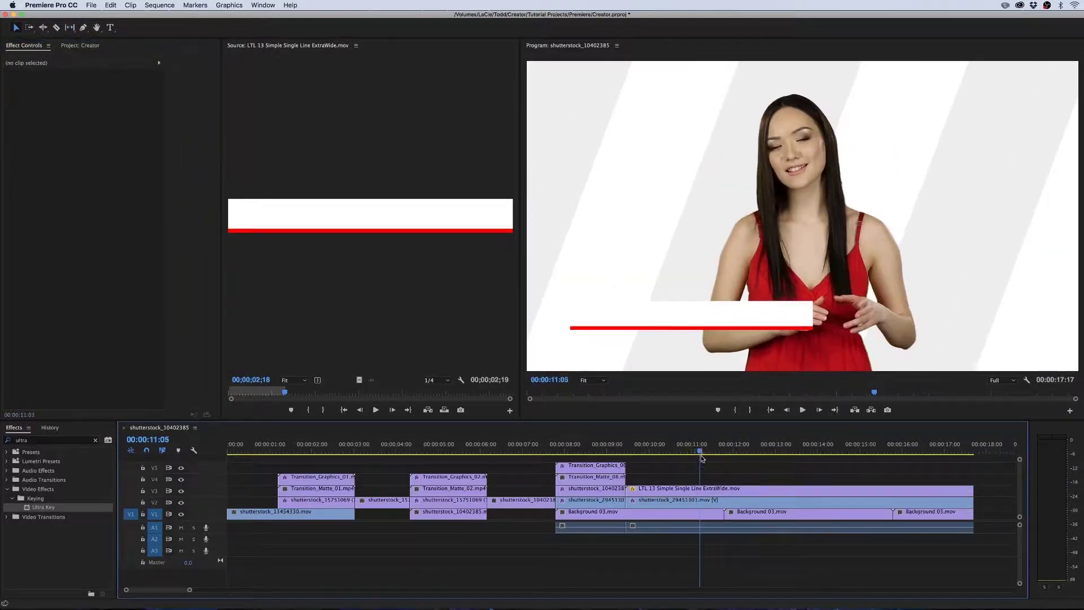
mouse_move(702, 459)
mouse_down()
mouse_move(637, 454)
mouse_move(701, 456)
mouse_move(658, 473)
mouse_move(689, 471)
mouse_up()
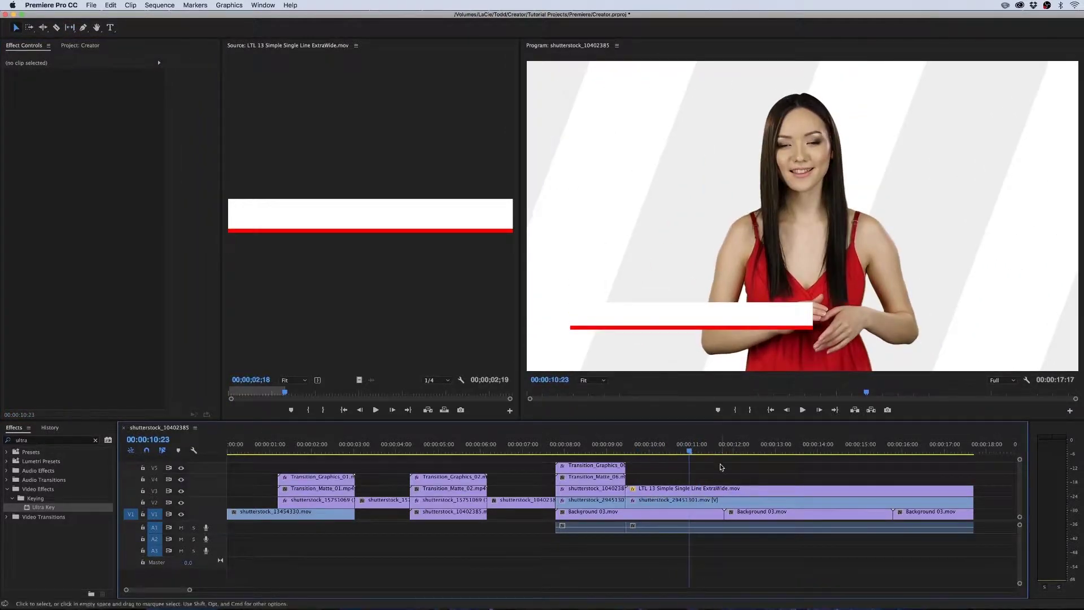
Switch to Chrome, look through the Montserrat font styles on the Font Squirrel page, and return to Premiere Pro
click(112, 29)
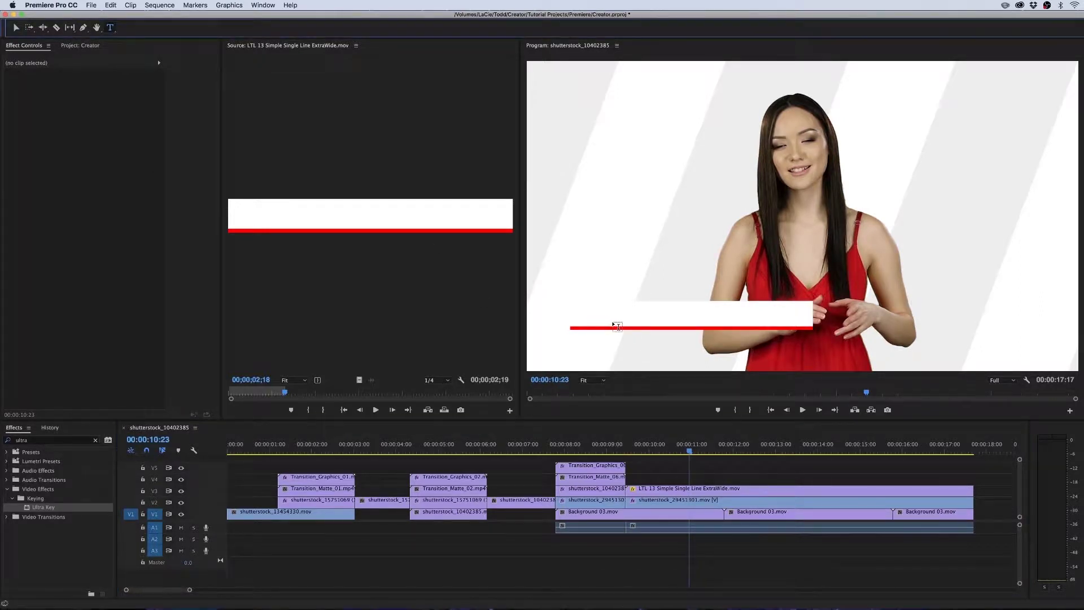
key(super+Tab)
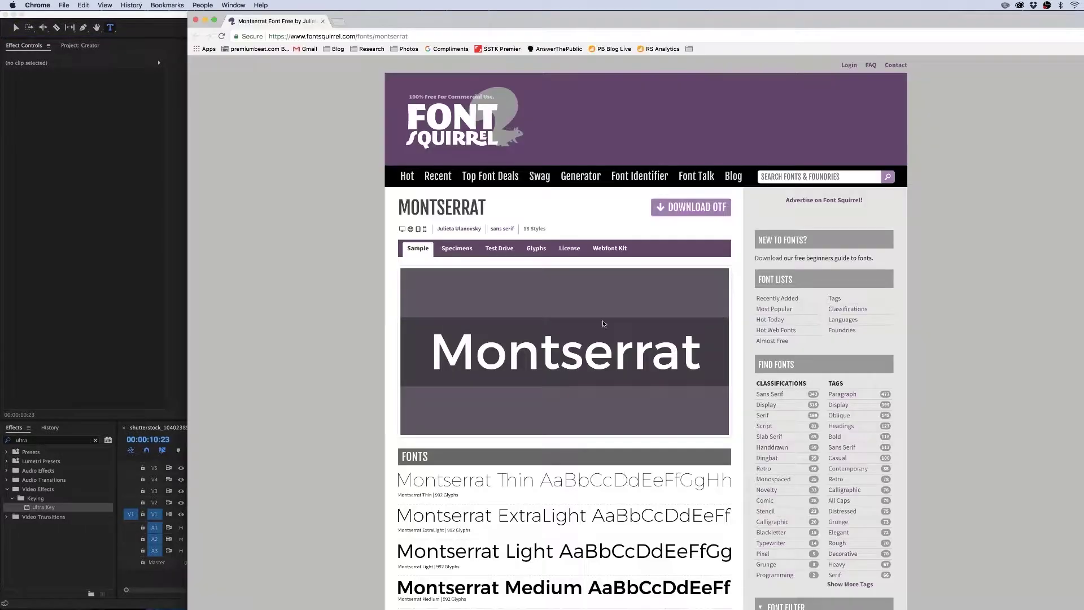
scroll(467, 332, down, 4)
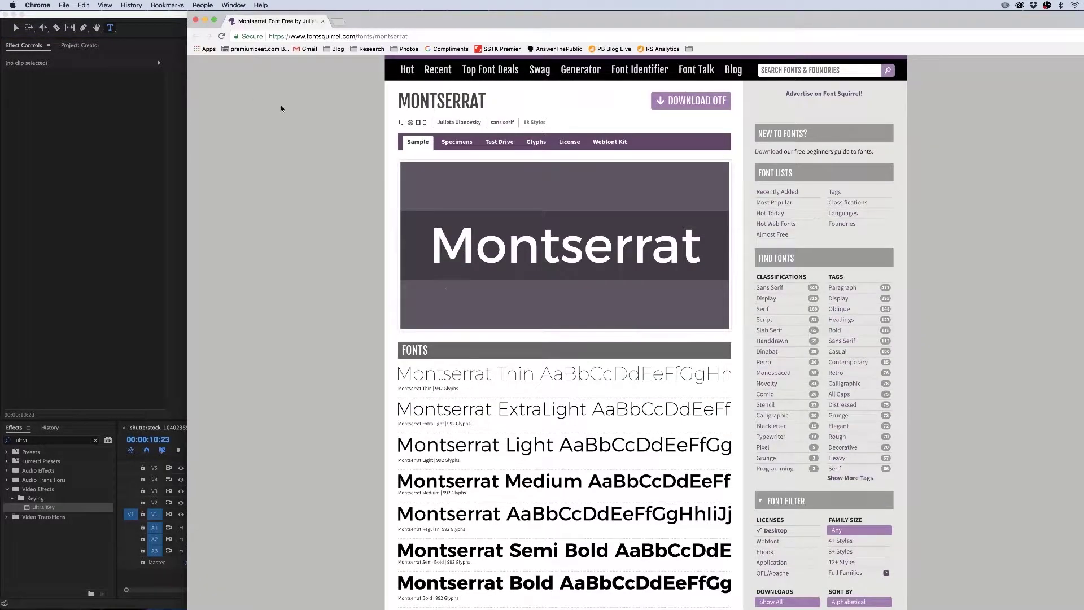
scroll(553, 301, up, 4)
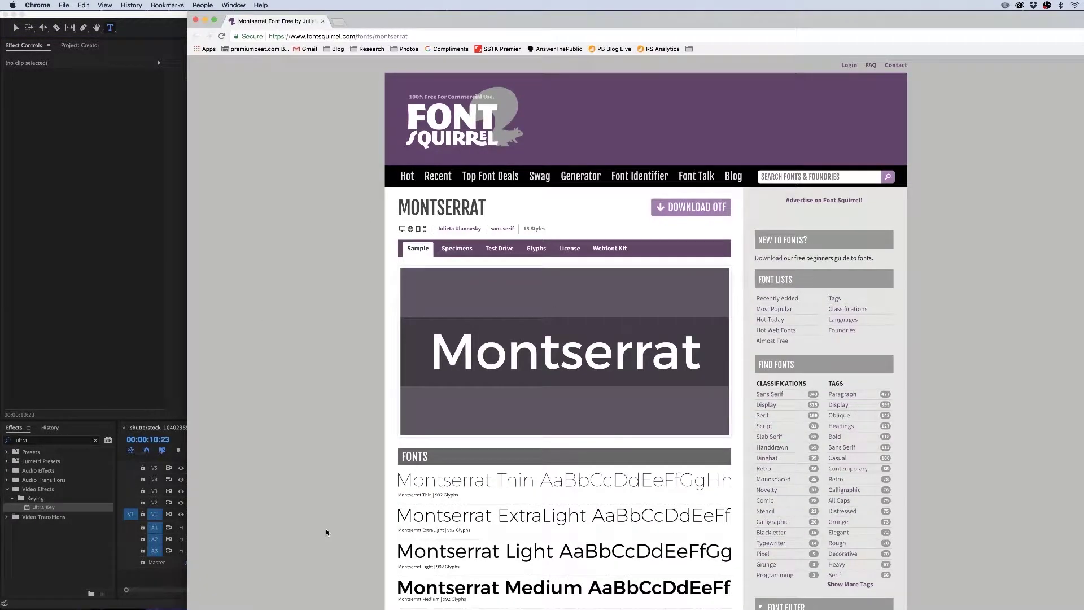
scroll(319, 527, down, 10)
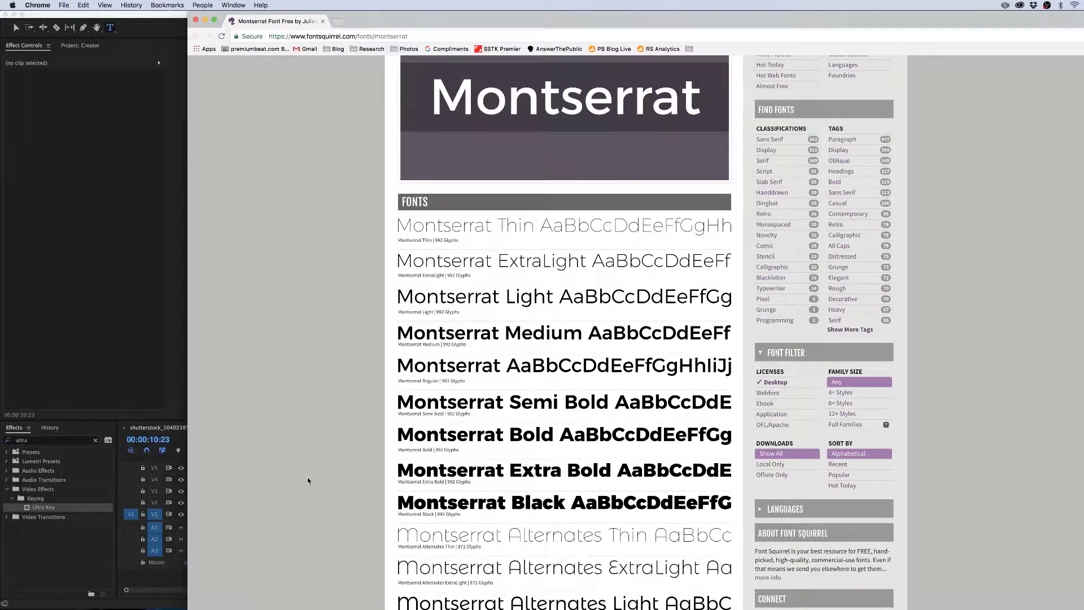
key(super+Tab)
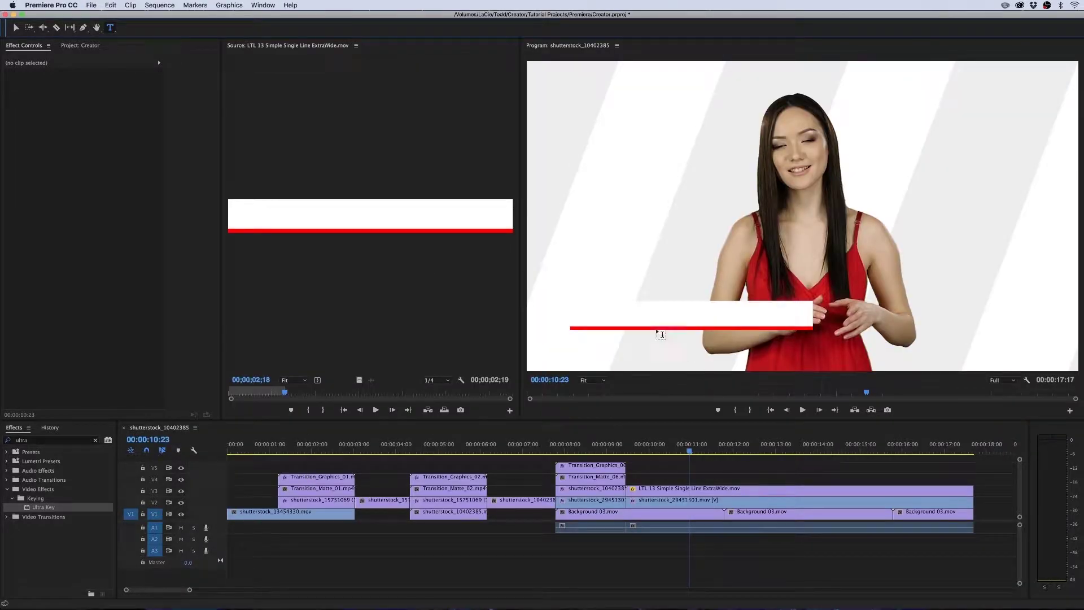
click(589, 316)
click(734, 564)
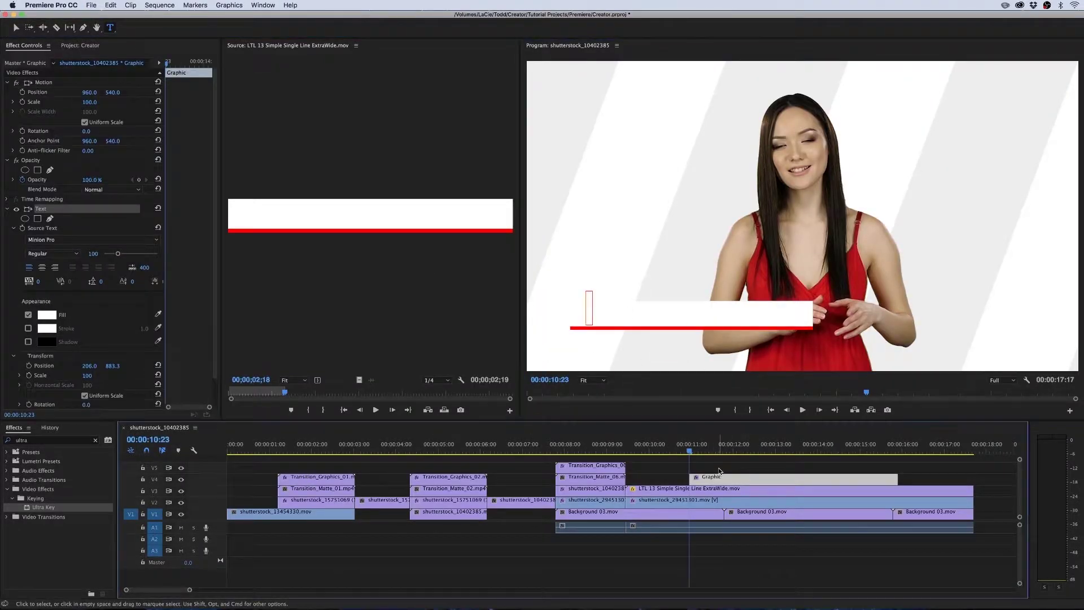
click(720, 483)
key(Delete)
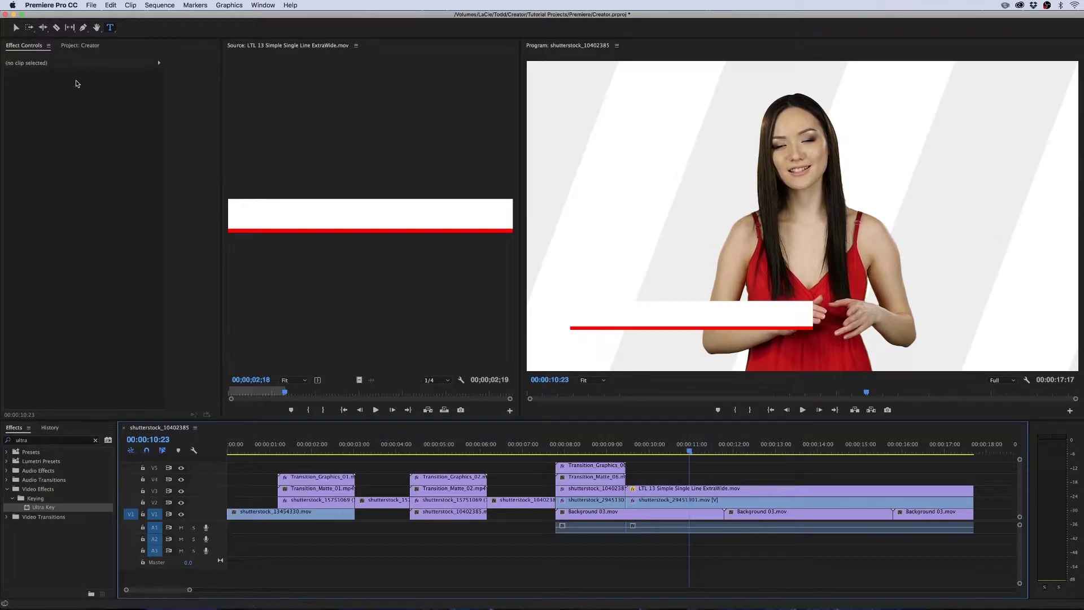
Add a text layer in the Montserrat font over the lower third bar and enter the presenter's first name
click(111, 28)
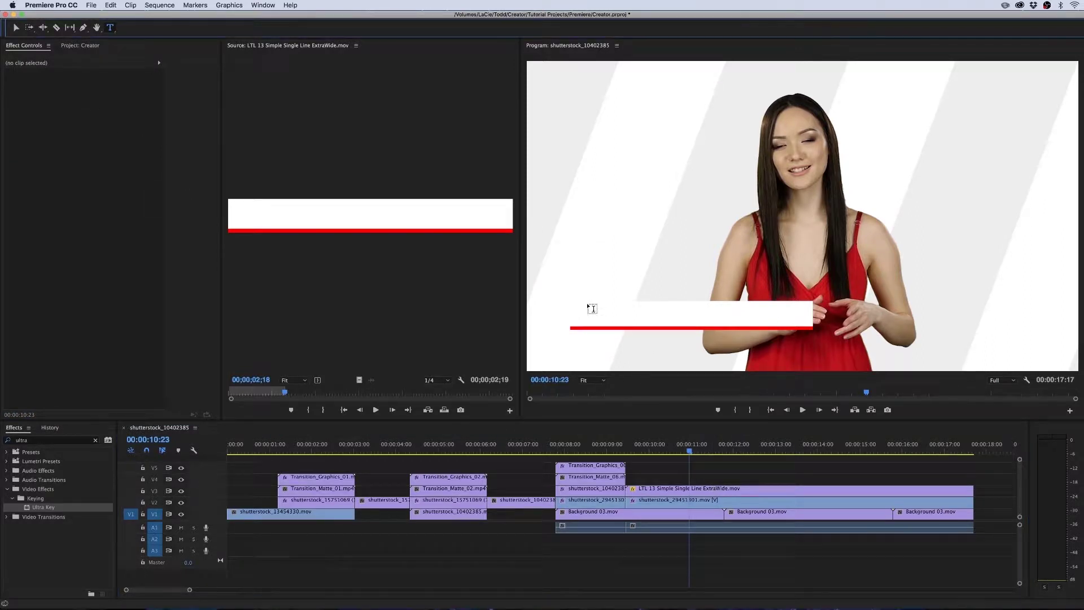
click(585, 316)
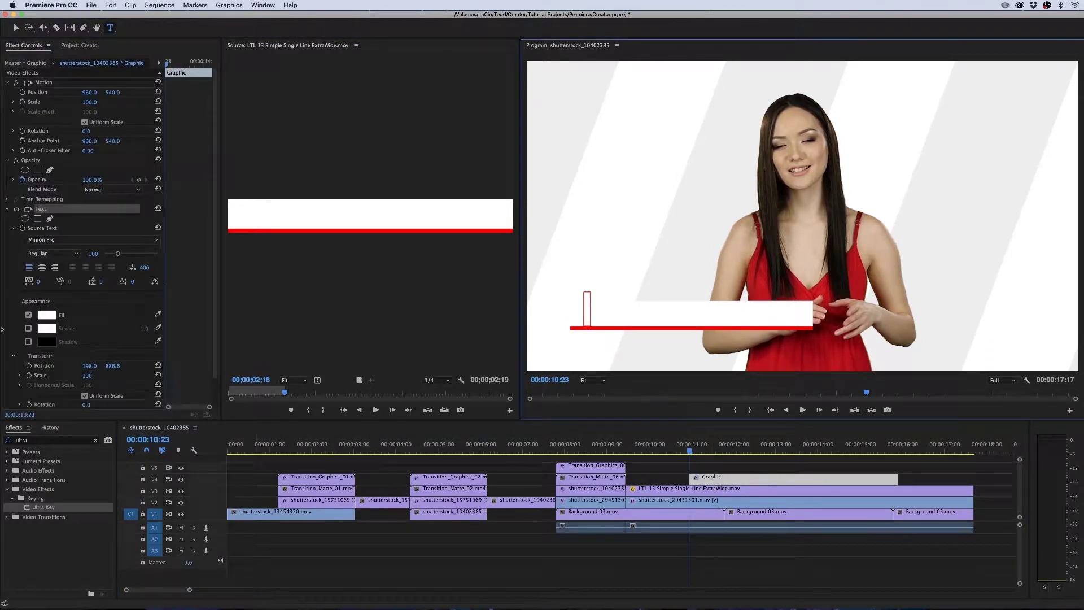
click(75, 240)
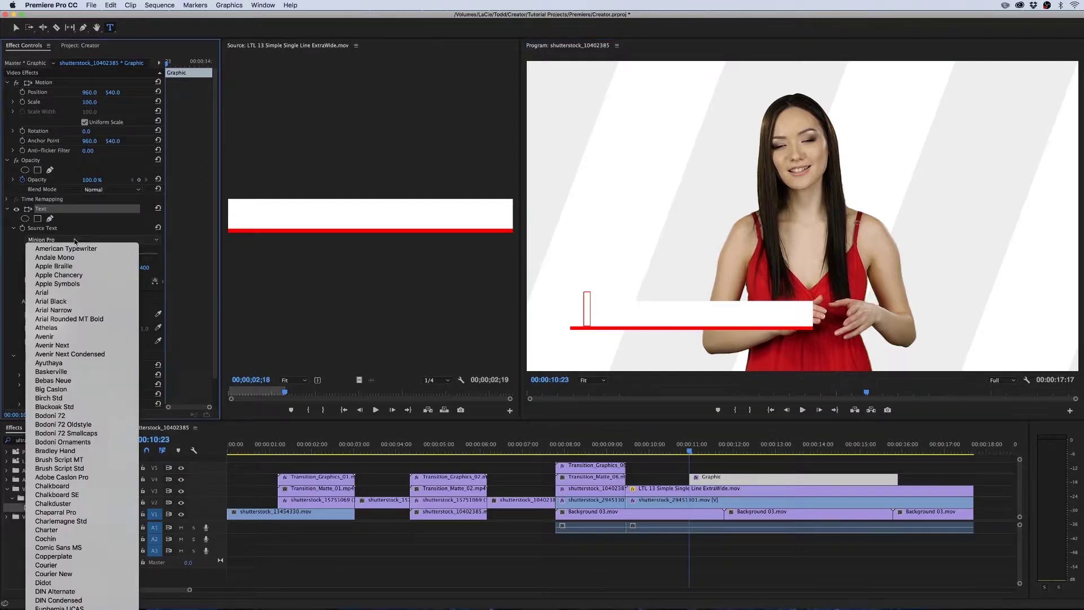
scroll(75, 240, down, 10)
click(62, 591)
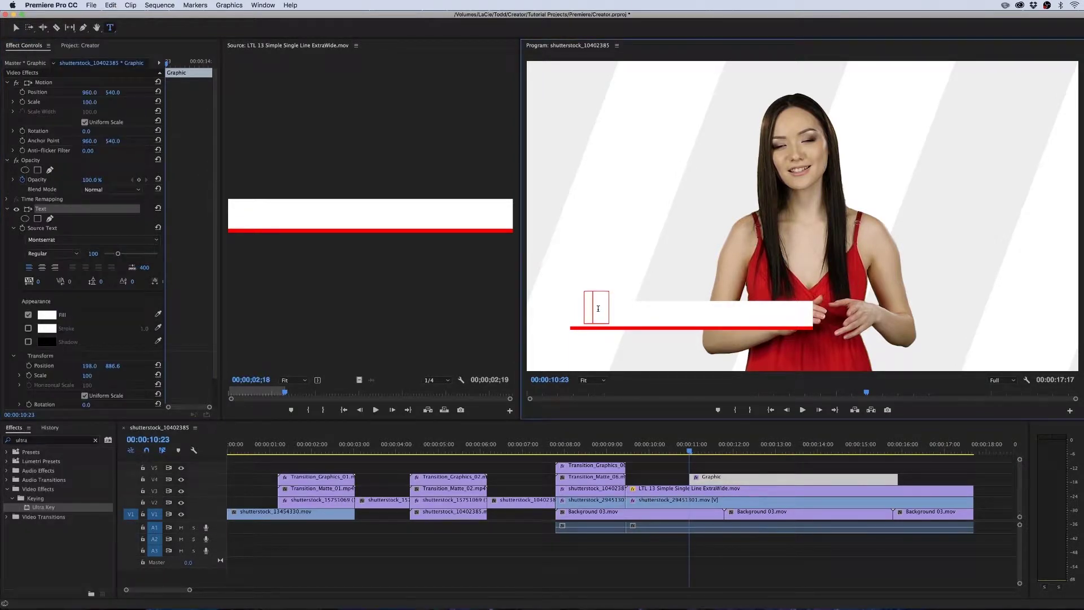
text(Jan)
Make the name text's fill black, its size 59 and its font style Black
click(740, 477)
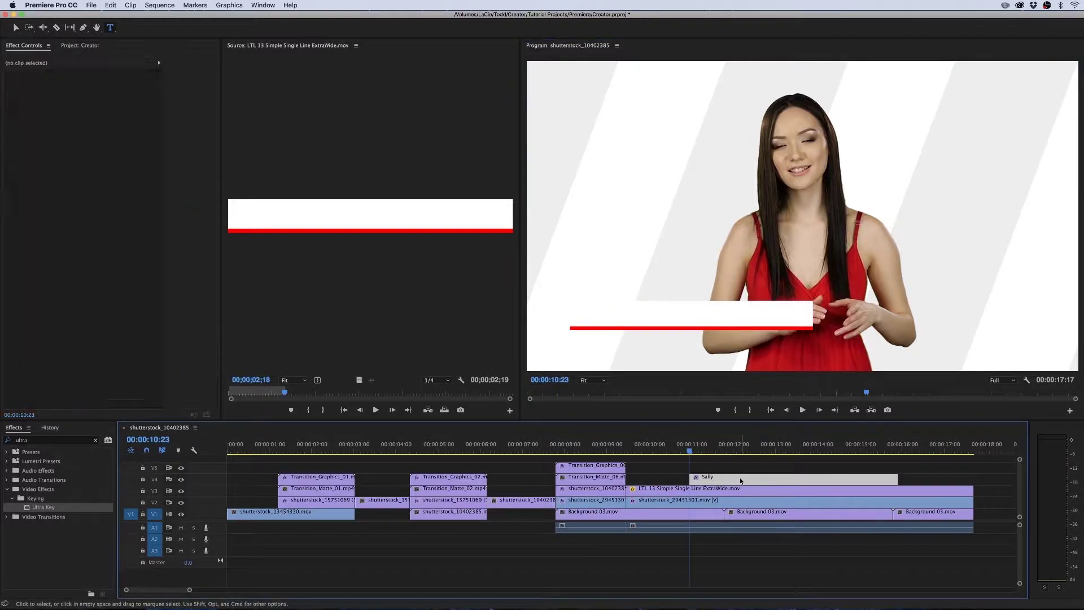
click(47, 314)
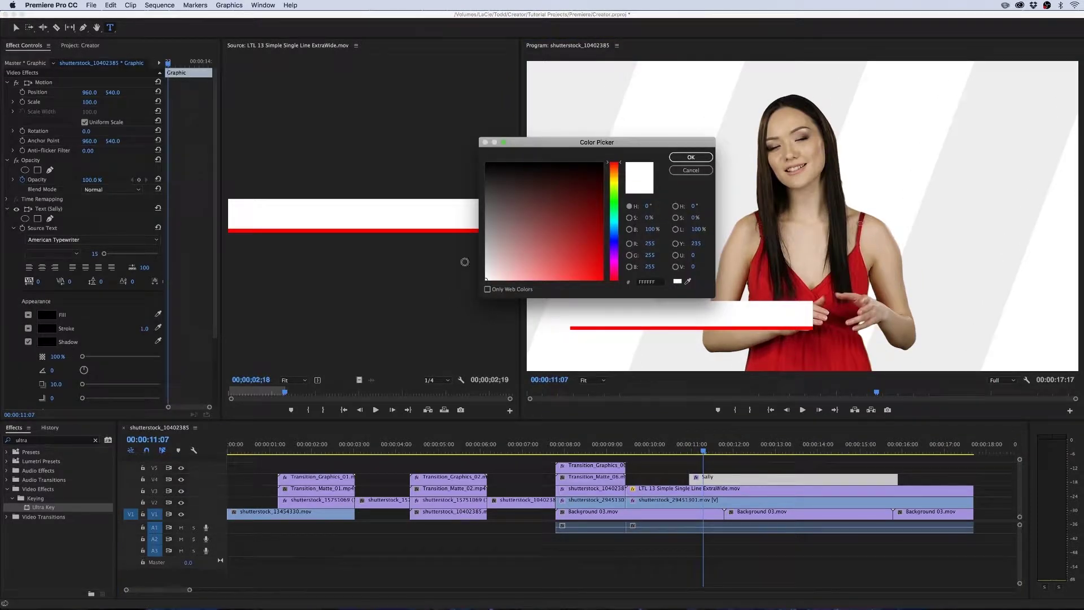
click(689, 159)
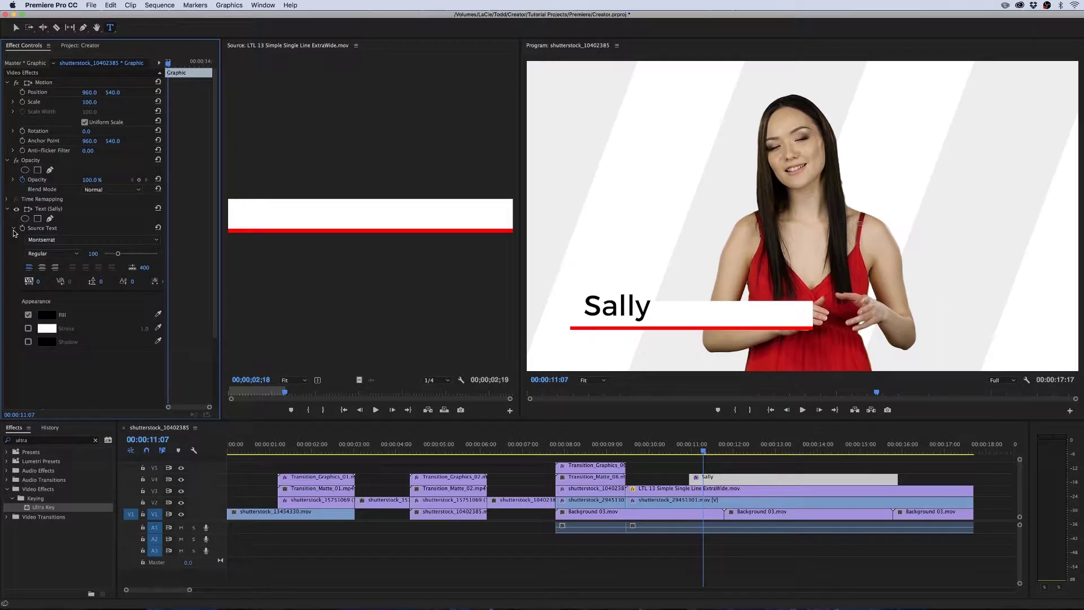
click(50, 209)
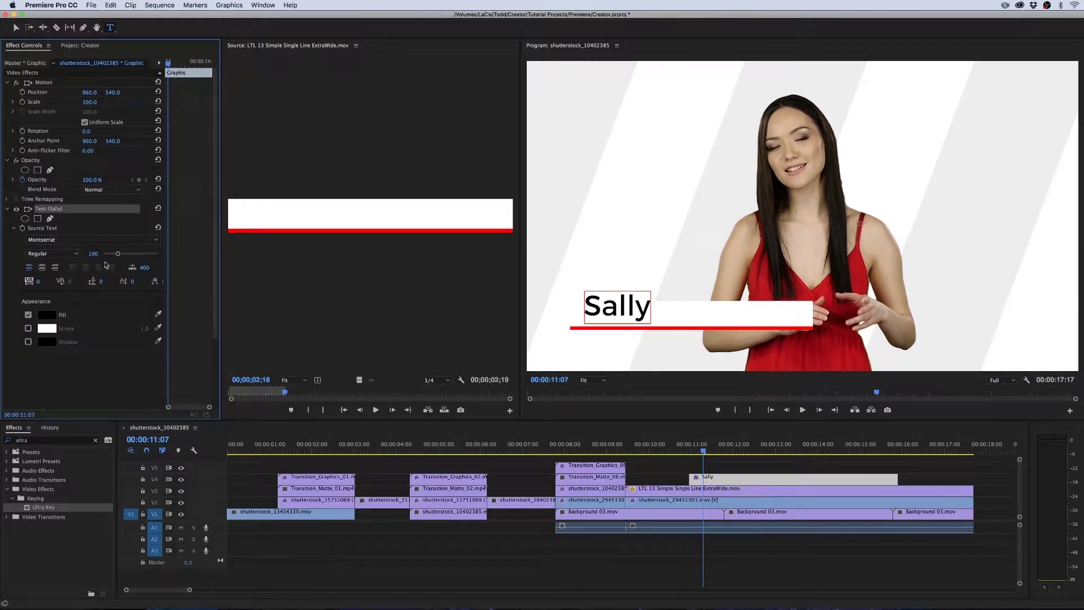
drag(115, 255, 111, 256)
click(53, 254)
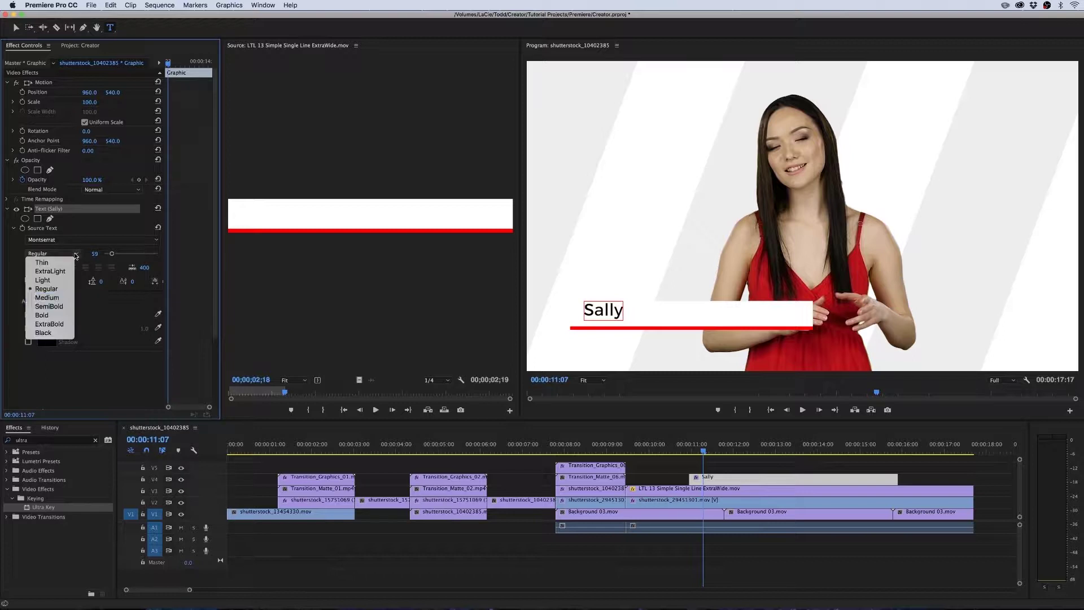
click(46, 337)
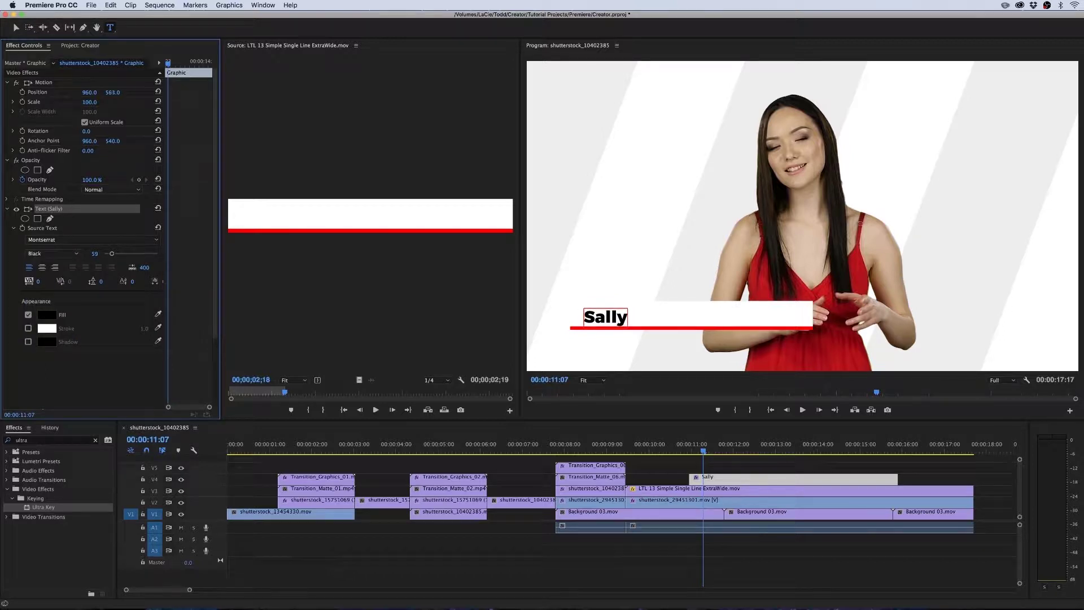
Add the presenter's last name after the first name in the title
double_click(767, 479)
click(625, 317)
text(Rock)
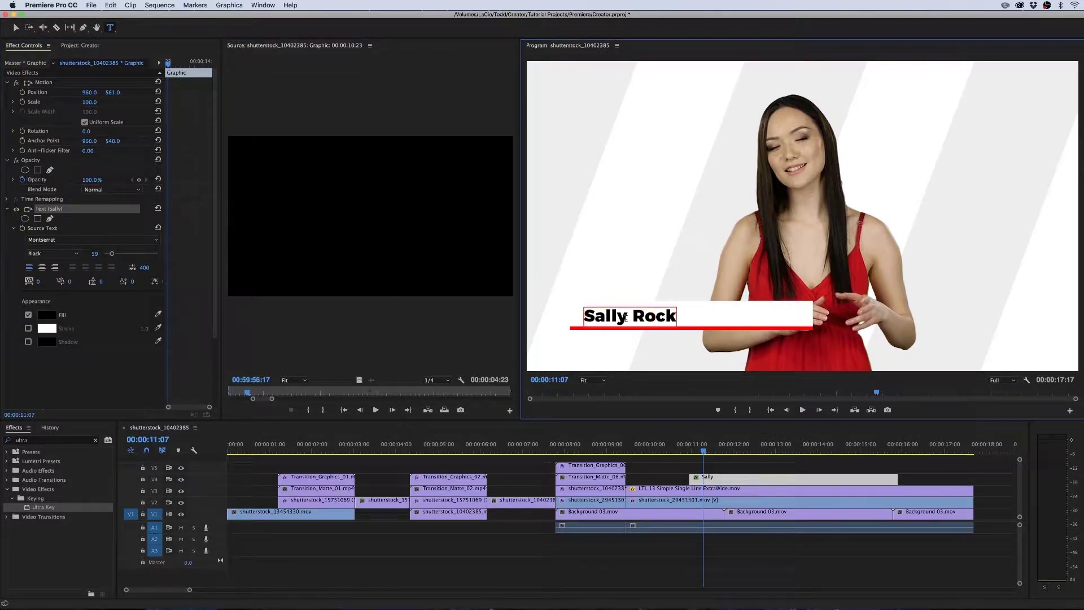
text(etstock)
click(685, 464)
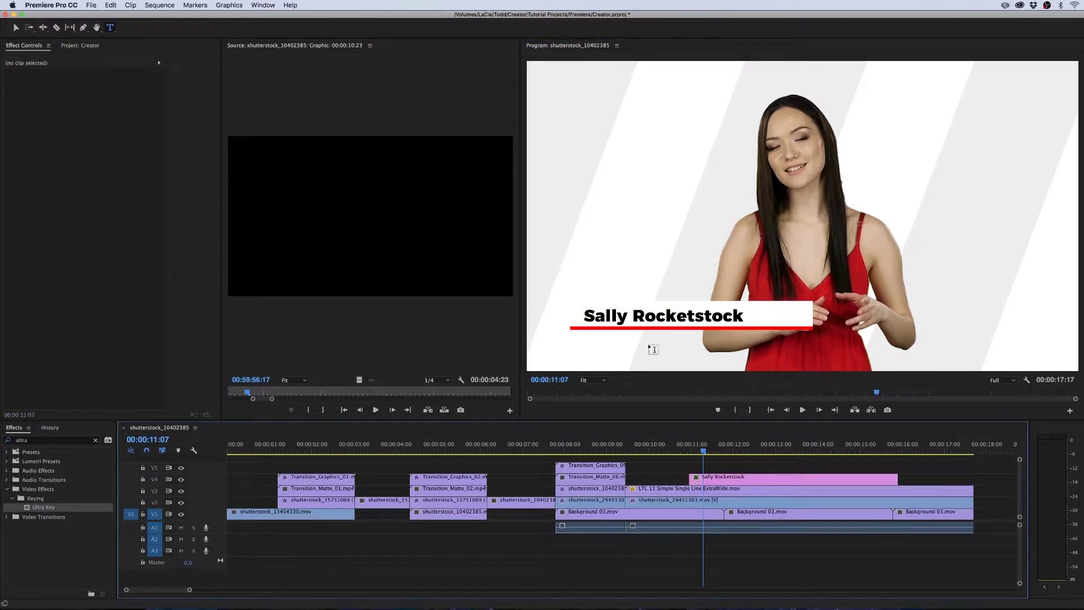
Reposition the name on the lower third bar and trim its V4 clip to run from 00:00:10:08 to about 00:00:15:18
click(739, 480)
drag(92, 96, 109, 92)
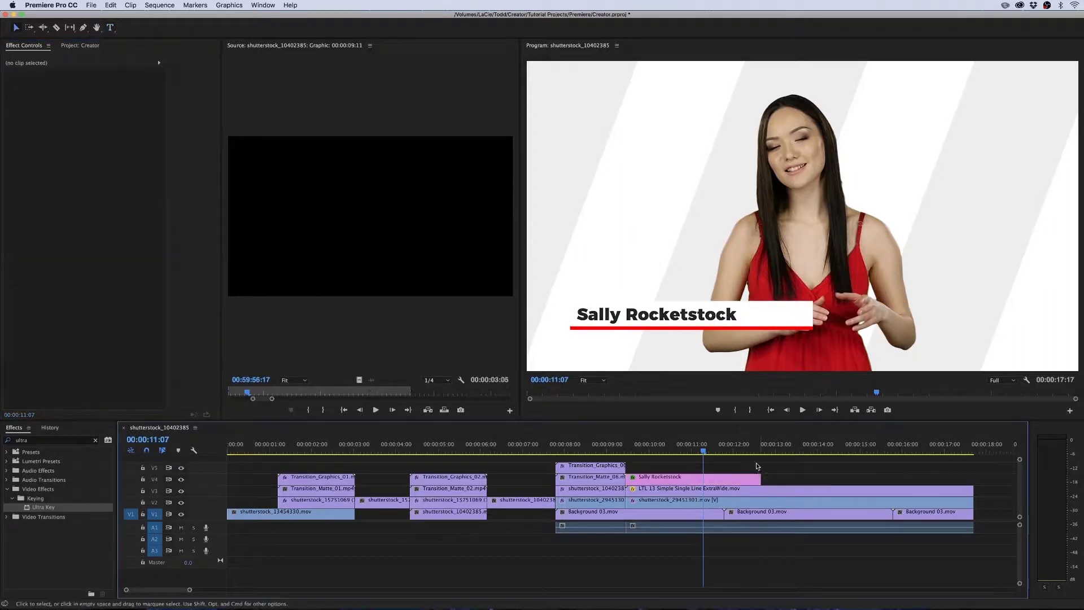
drag(624, 449, 664, 479)
drag(761, 479, 892, 479)
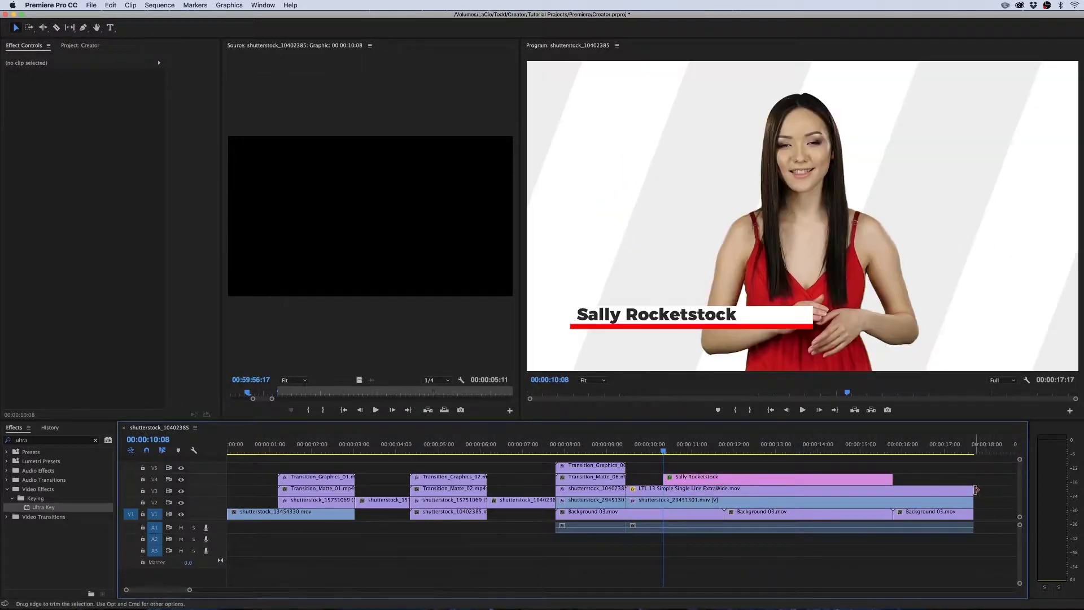
Apply the default Cross Dissolve to the start of the name clip, preview it and shorten the dissolve to 16 frames
key(equal)
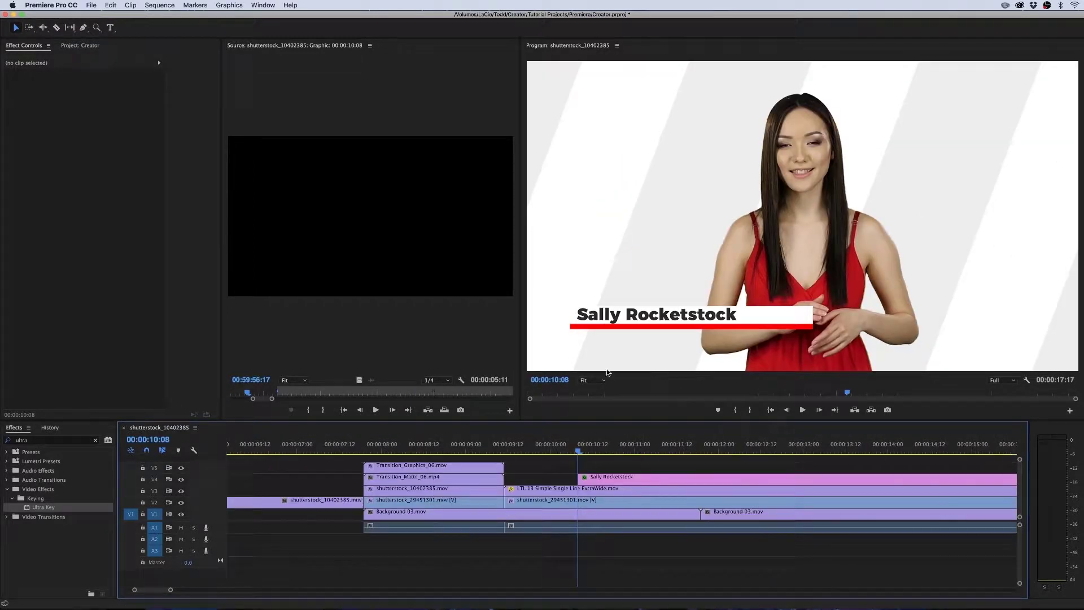
right_click(575, 480)
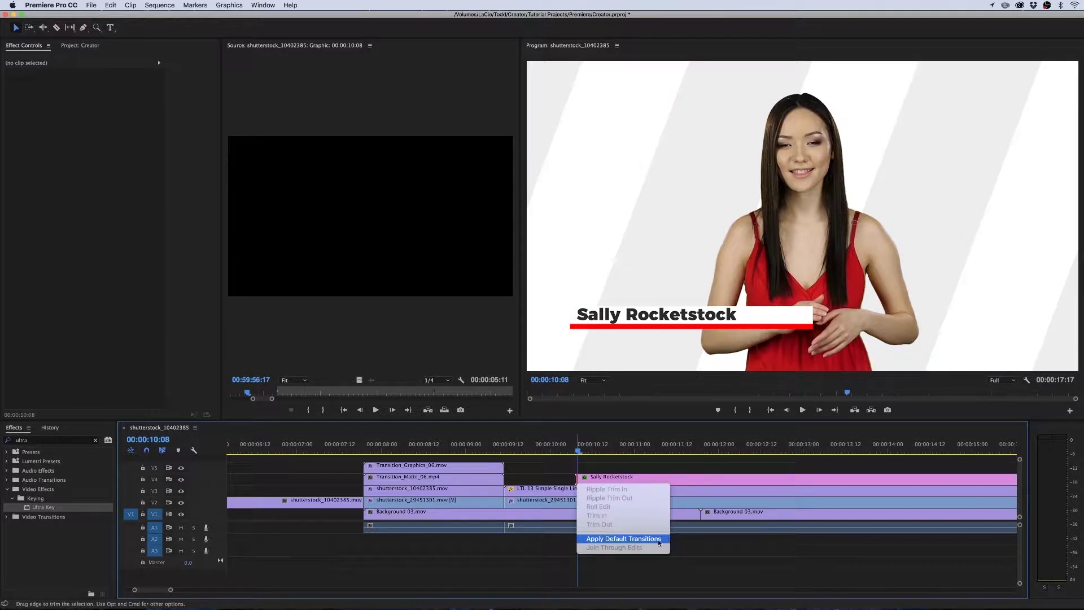
click(623, 539)
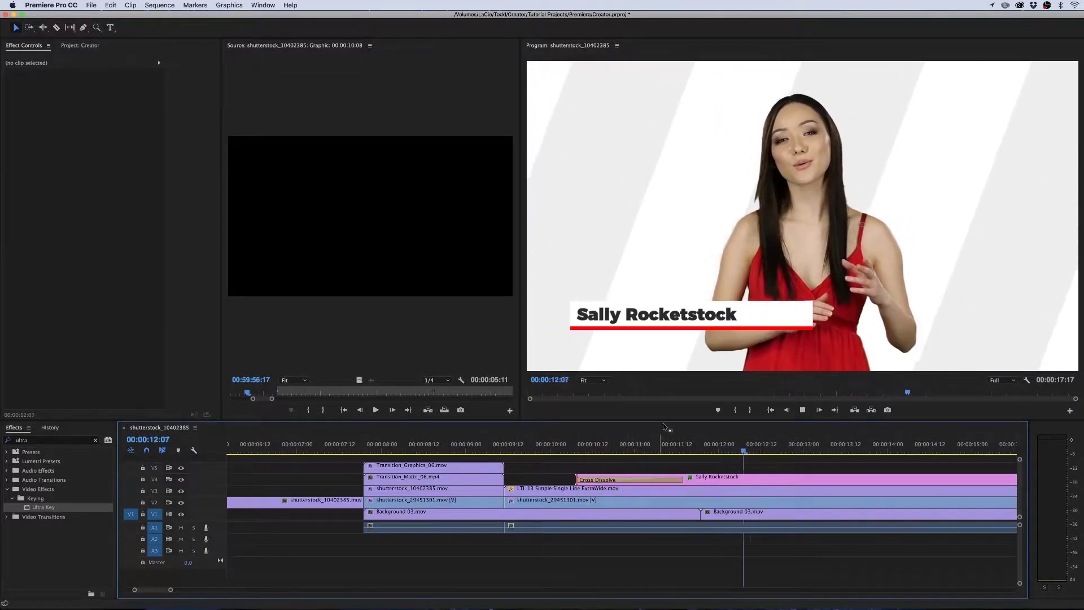
key(space)
drag(683, 480, 634, 480)
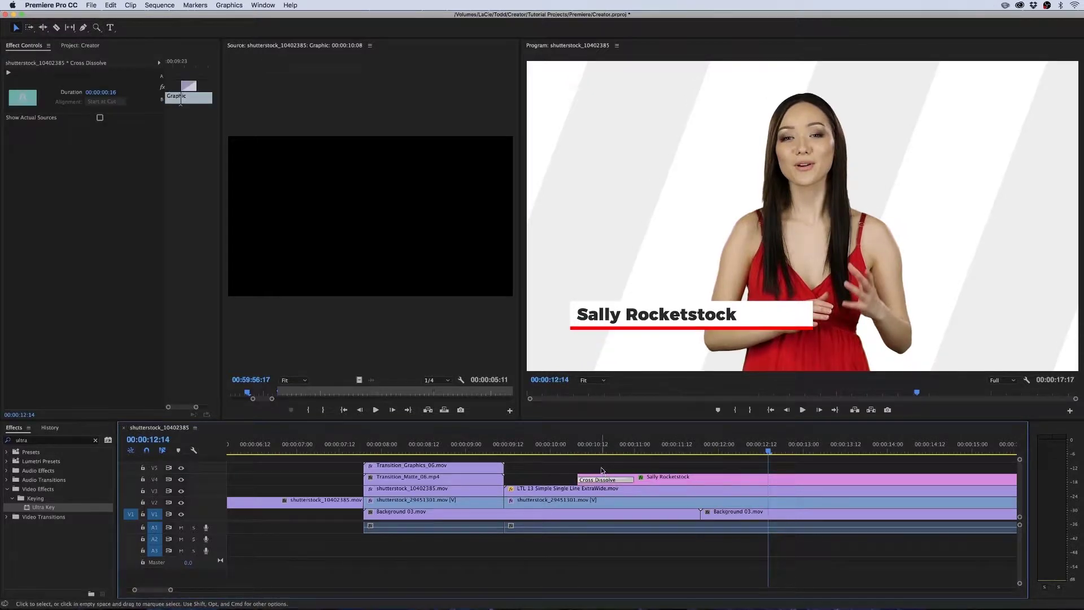
Copy the Fast Color Corrector effect from the third transition graphics clip on V5 onto the lower third clip
key(Up)
key(minus)
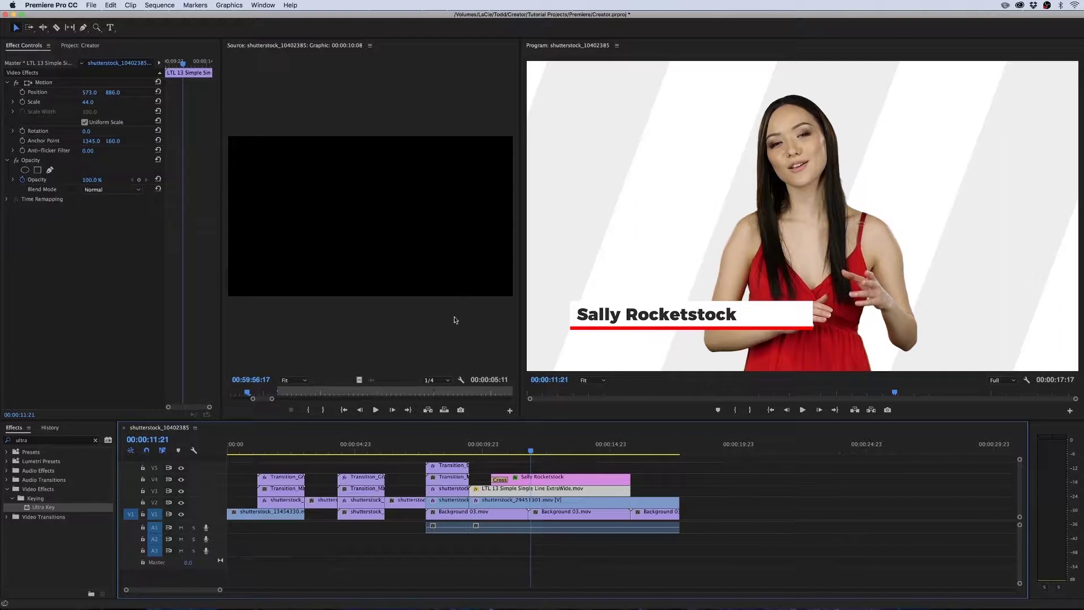
click(58, 294)
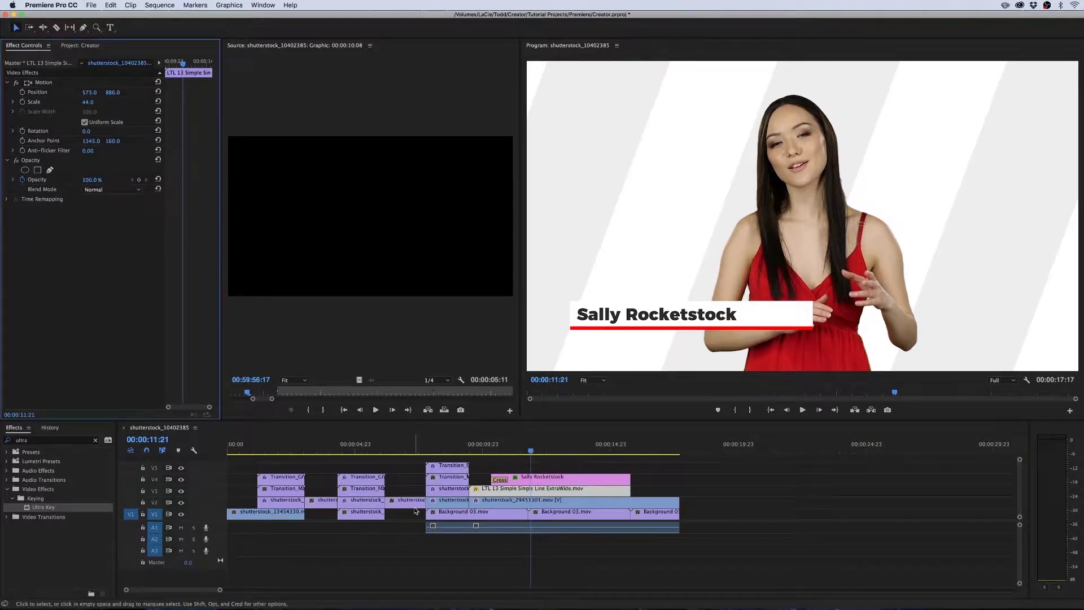
click(452, 472)
click(48, 209)
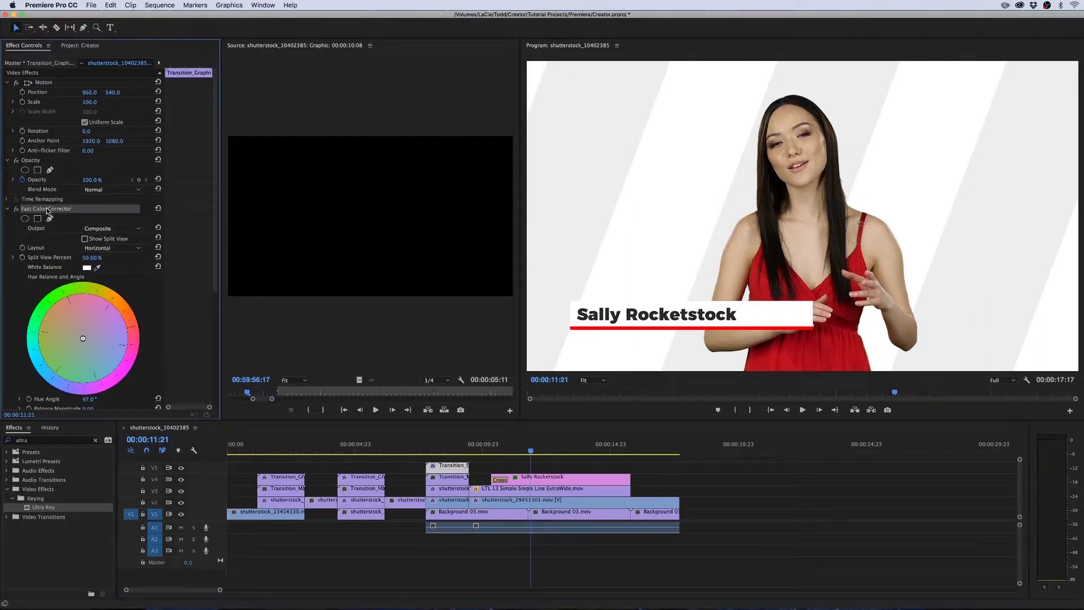
click(567, 490)
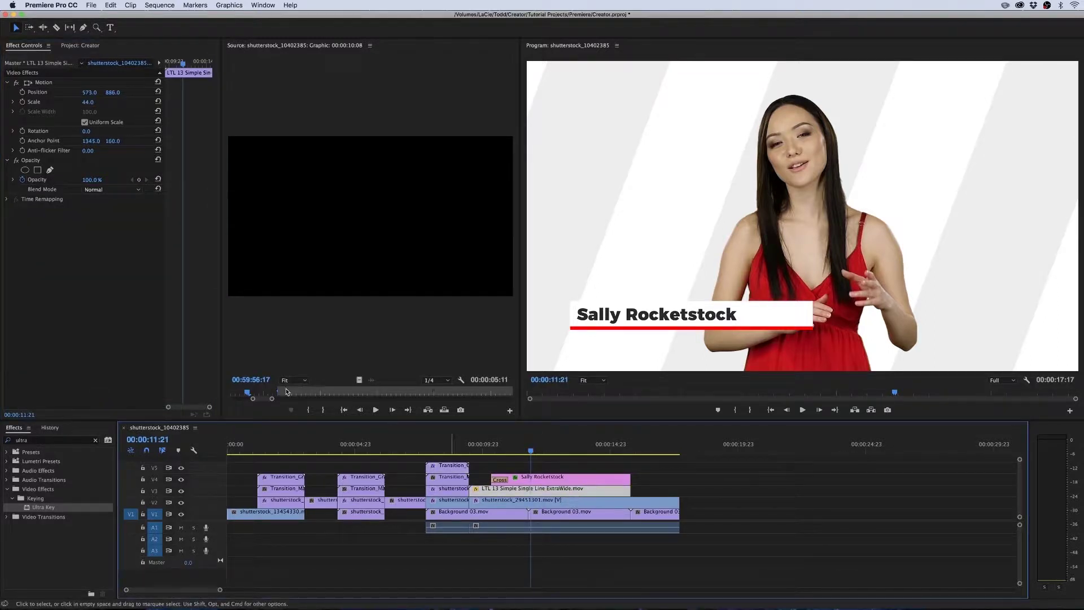
key(super+v)
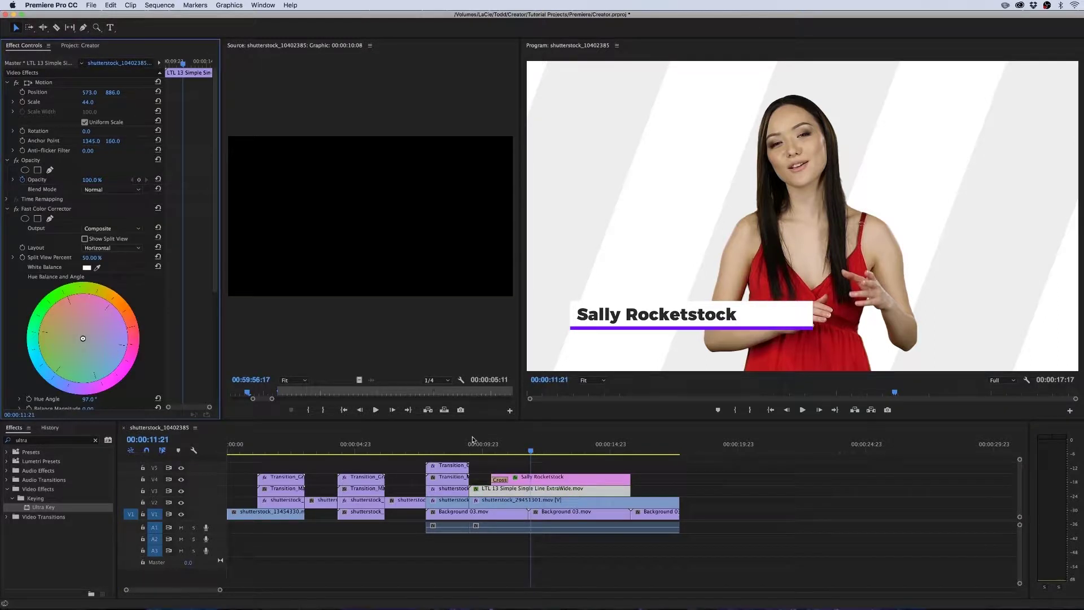
Play the edited presenter sequence from the beginning
click(816, 540)
key(Home)
key(space)
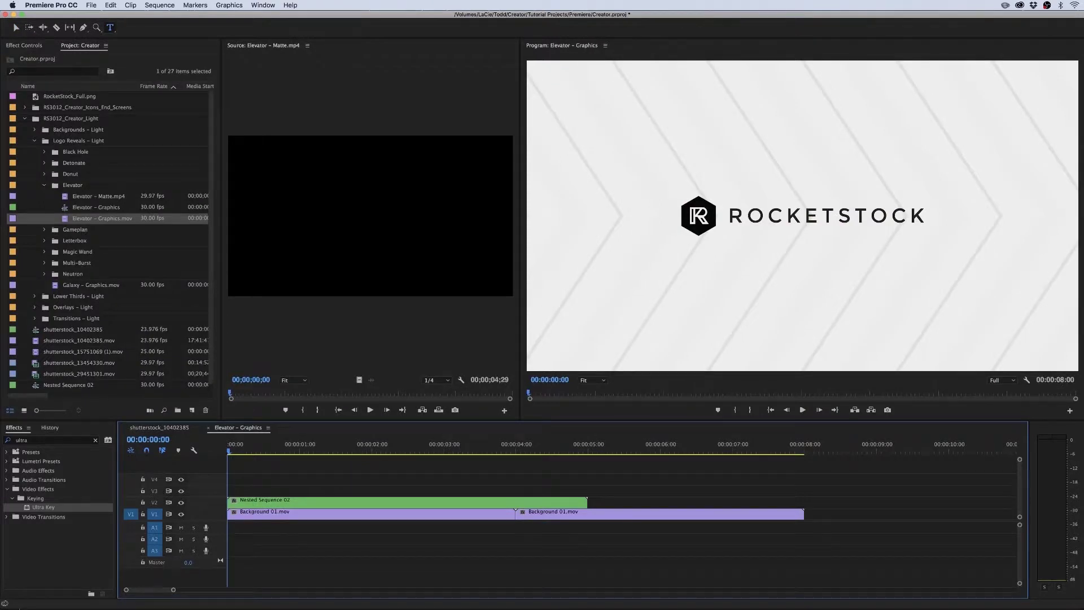
Collapse the Elevator and Logo Reveals - Light bins and play the start of the logo sequence
click(46, 186)
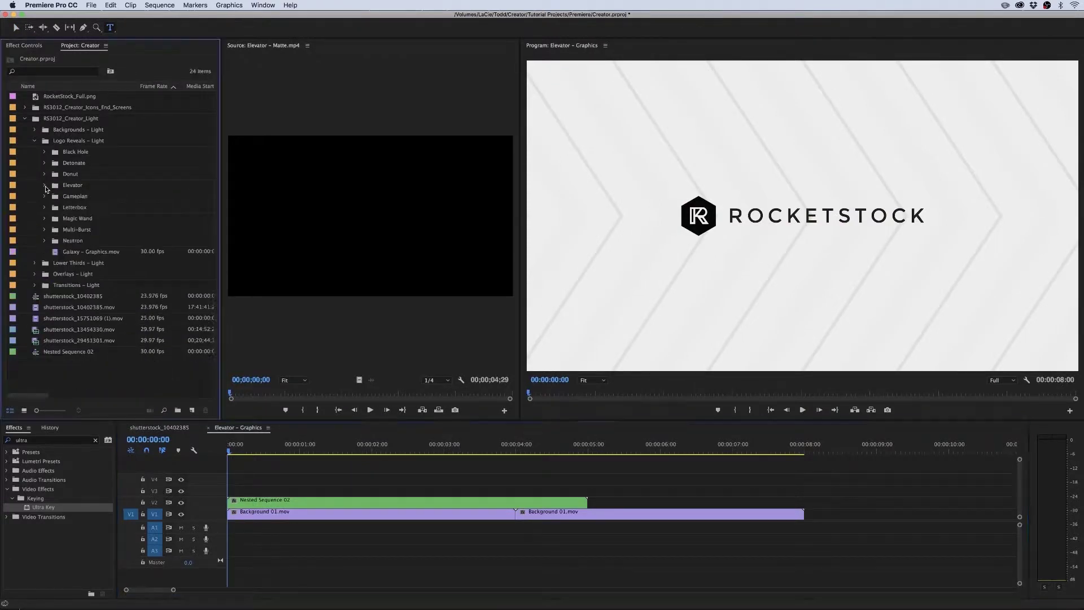
click(35, 140)
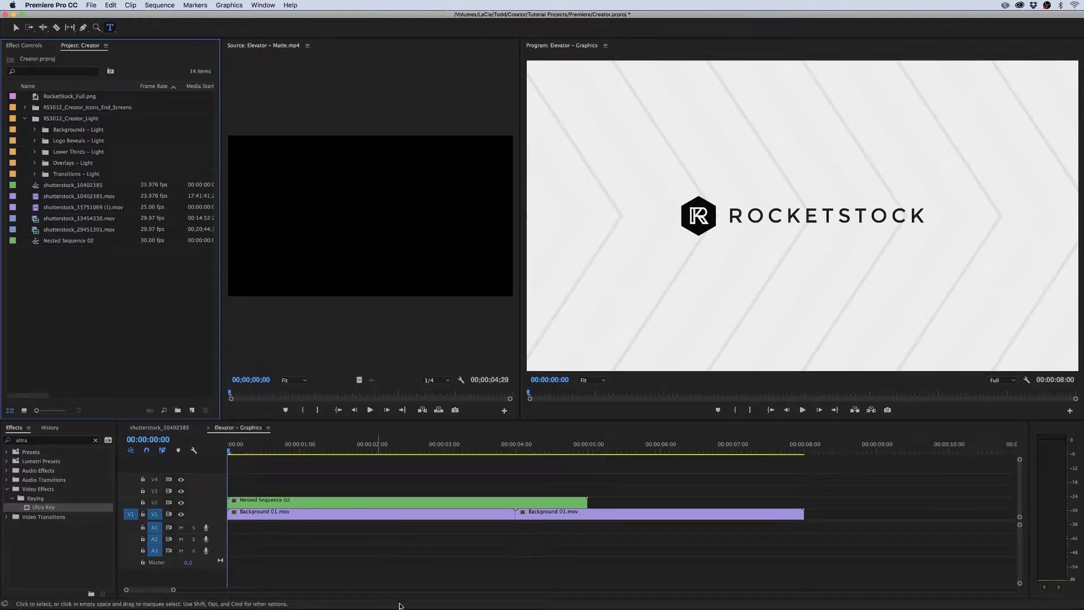
click(237, 451)
key(space)
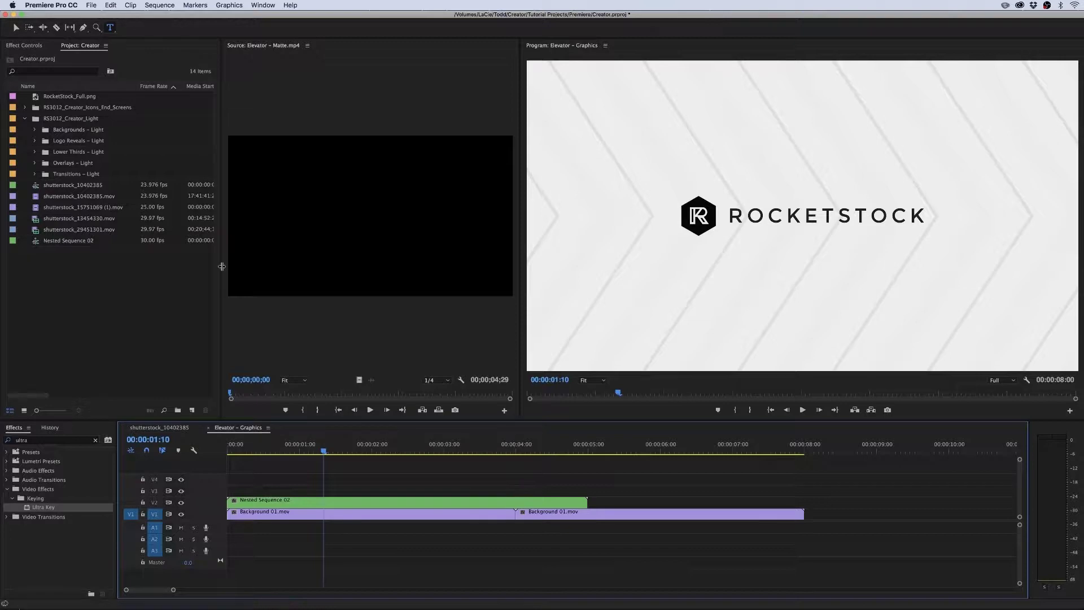
Open Elevator - Graphics.mov from the Logo Reveals - Light bin and scrub through it to 00:00:03:17
click(35, 141)
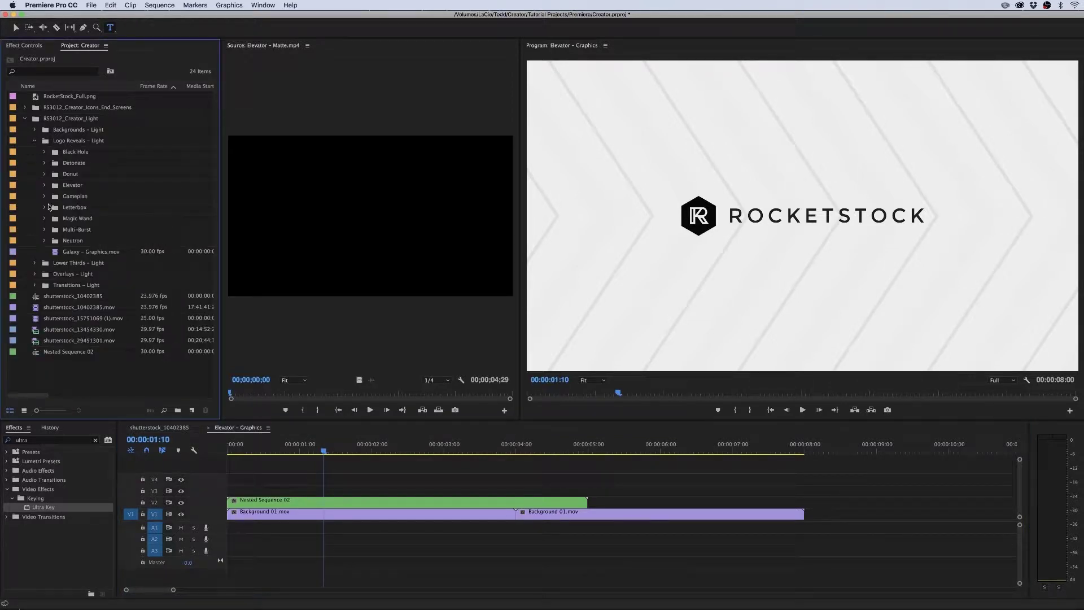
click(44, 185)
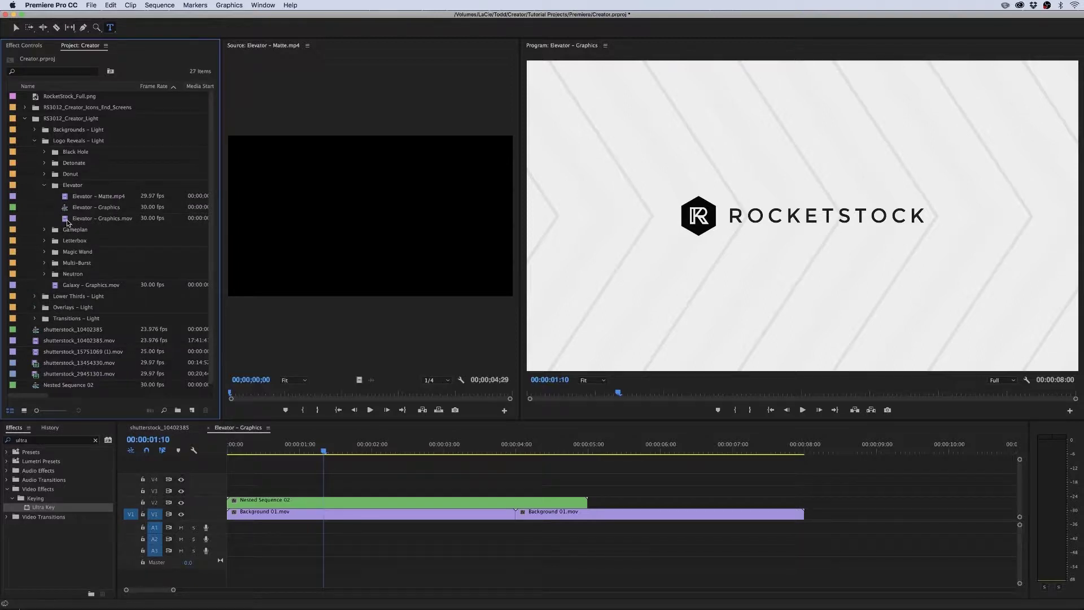
double_click(67, 220)
drag(232, 393, 371, 412)
drag(264, 419, 431, 426)
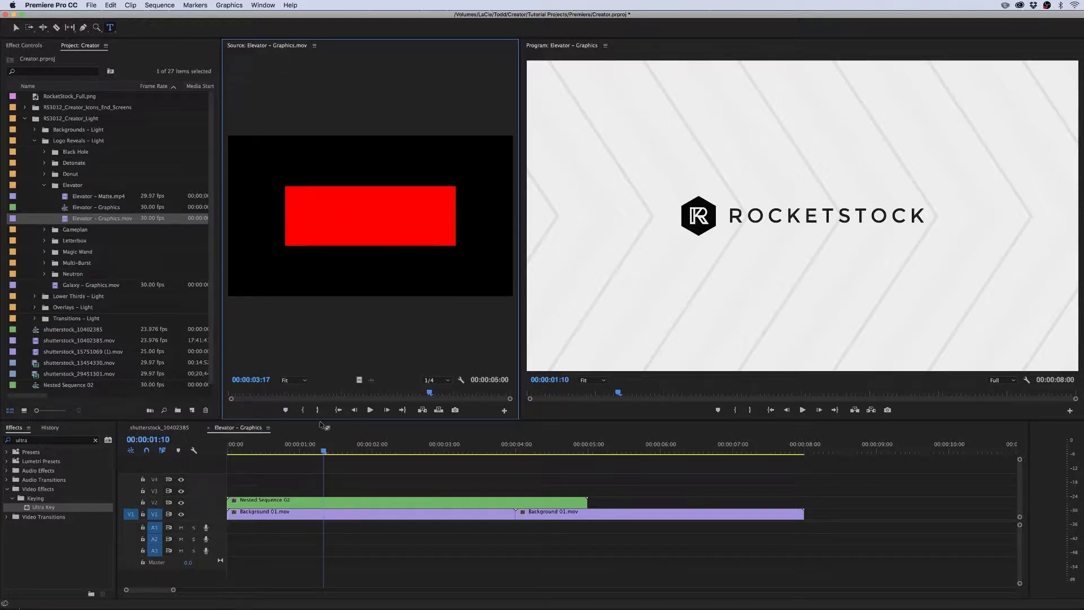
Stack the logo reveal from the sequence start: Elevator - Matte.mp4 on V4, Nested Sequence 02 on V3 and Elevator - Graphics.mov on V2
click(333, 511)
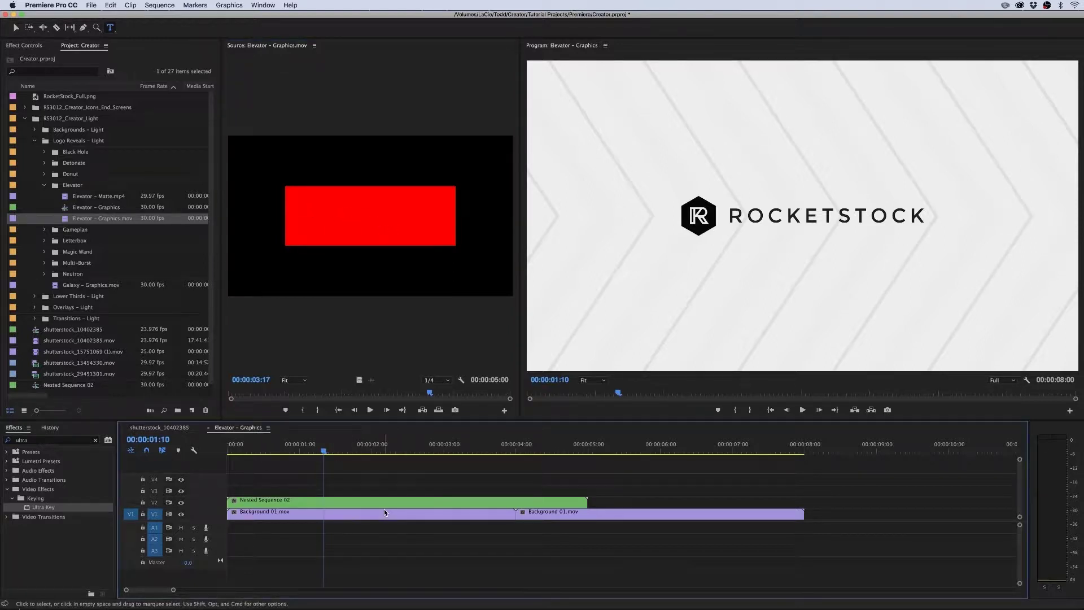
drag(384, 502, 380, 489)
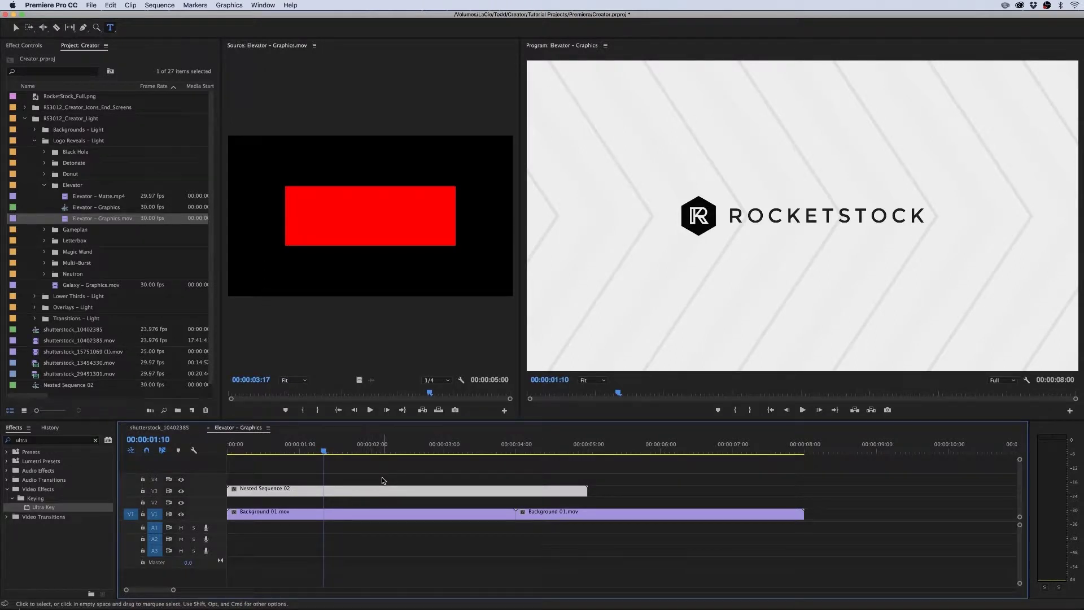
click(94, 198)
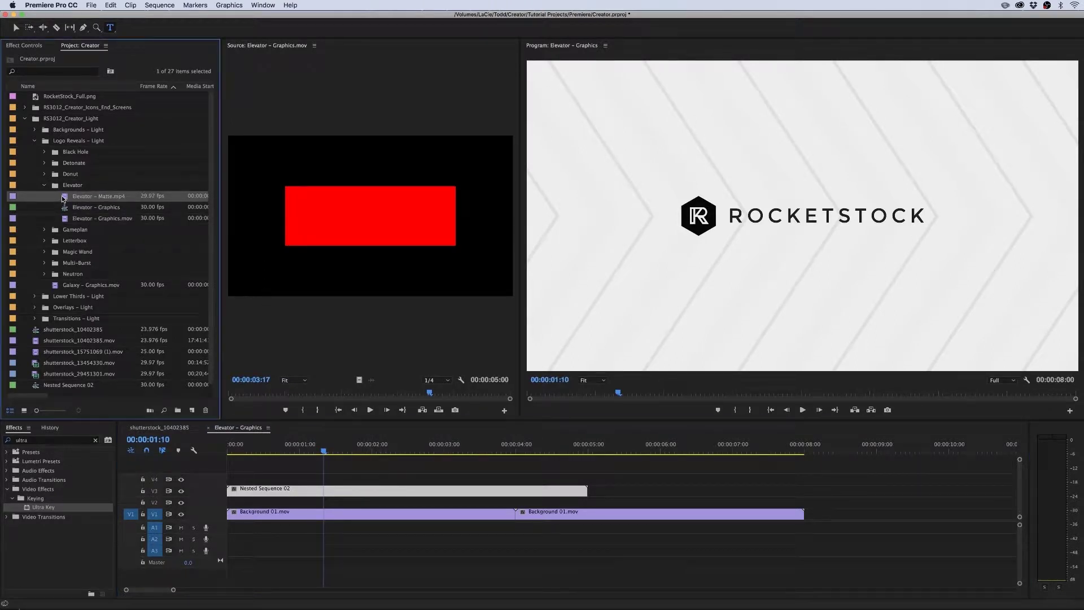
drag(234, 445, 332, 479)
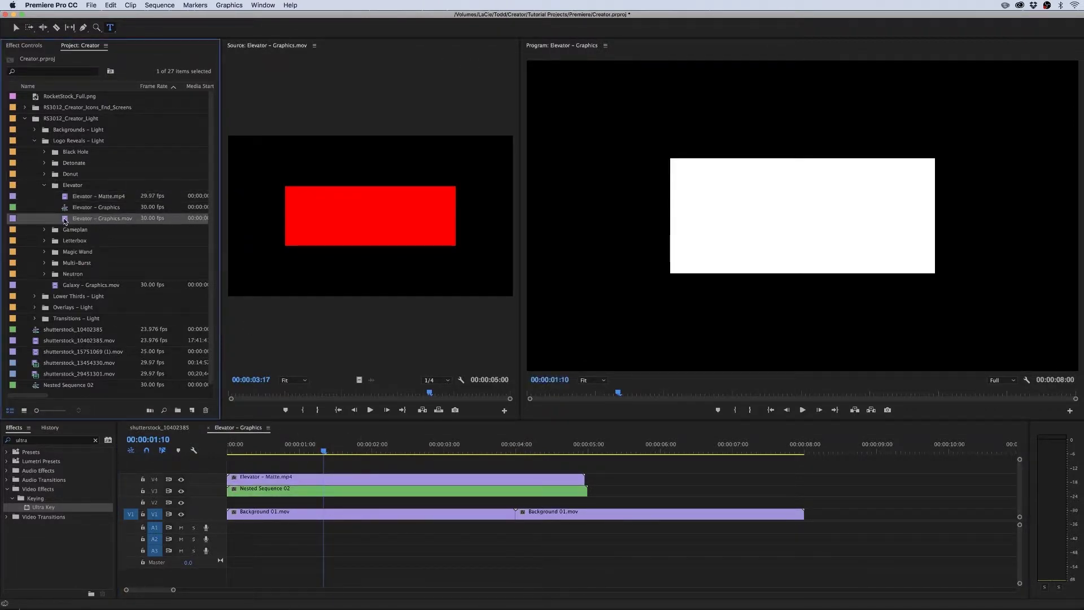
drag(65, 221, 558, 517)
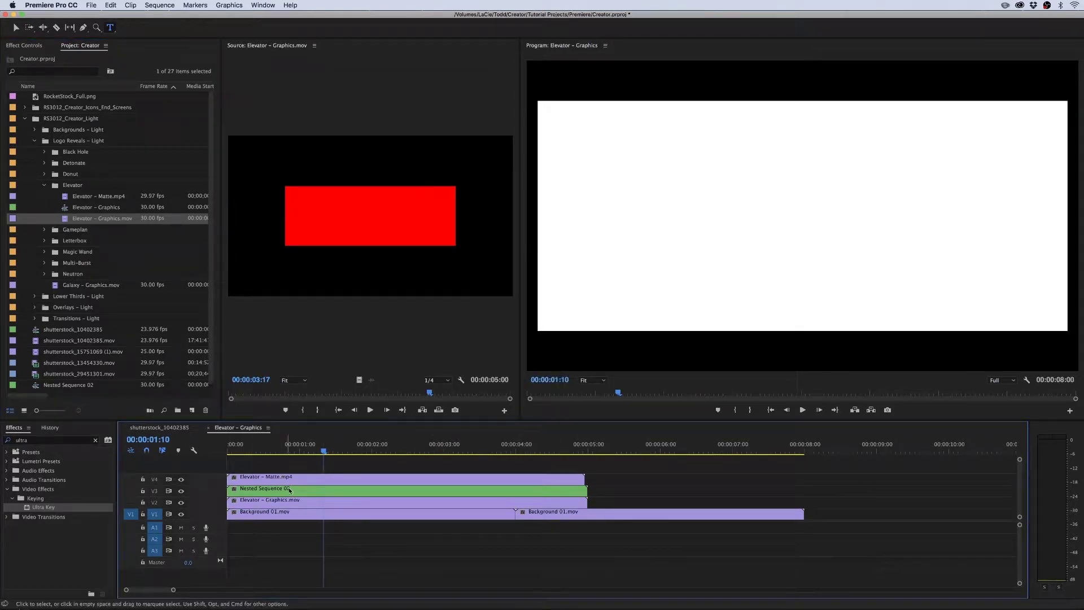
Fit both Elevator - Matte.mp4 and Elevator - Graphics.mov in the timeline to the sequence frame size
click(455, 483)
click(452, 500)
shift+click(452, 480)
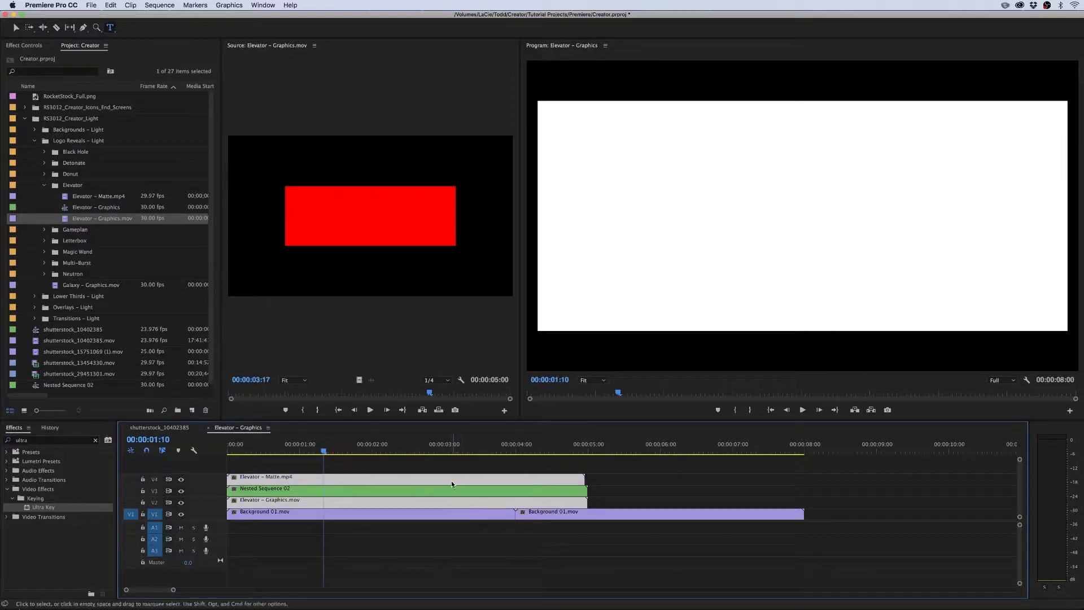
right_click(454, 480)
click(497, 573)
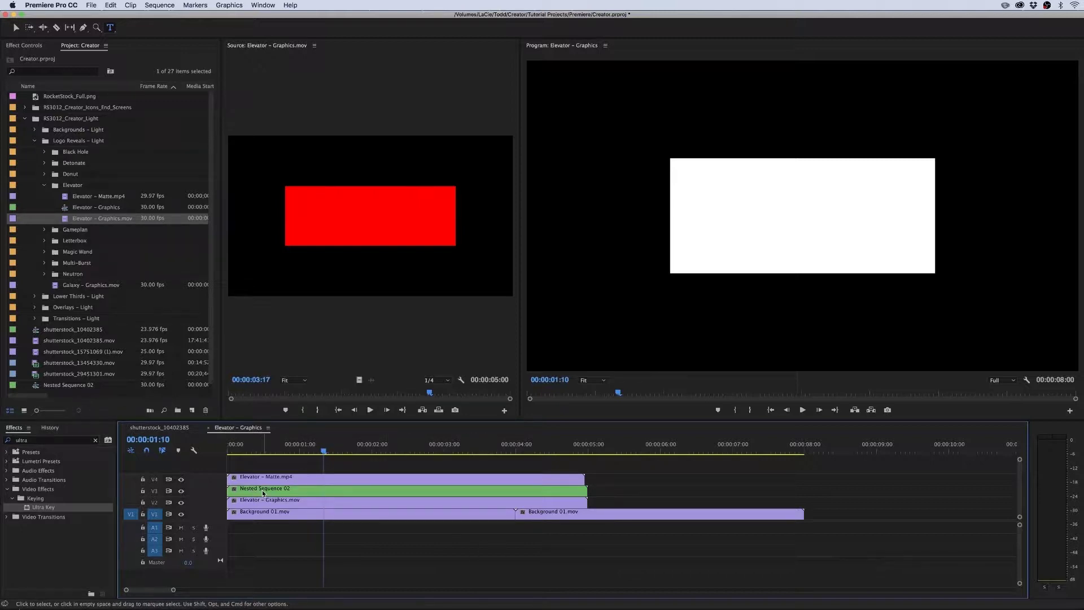
Apply Track Matte Key to Nested Sequence 02 with Video 4 as the matte and play the logo reveal from the start
click(95, 440)
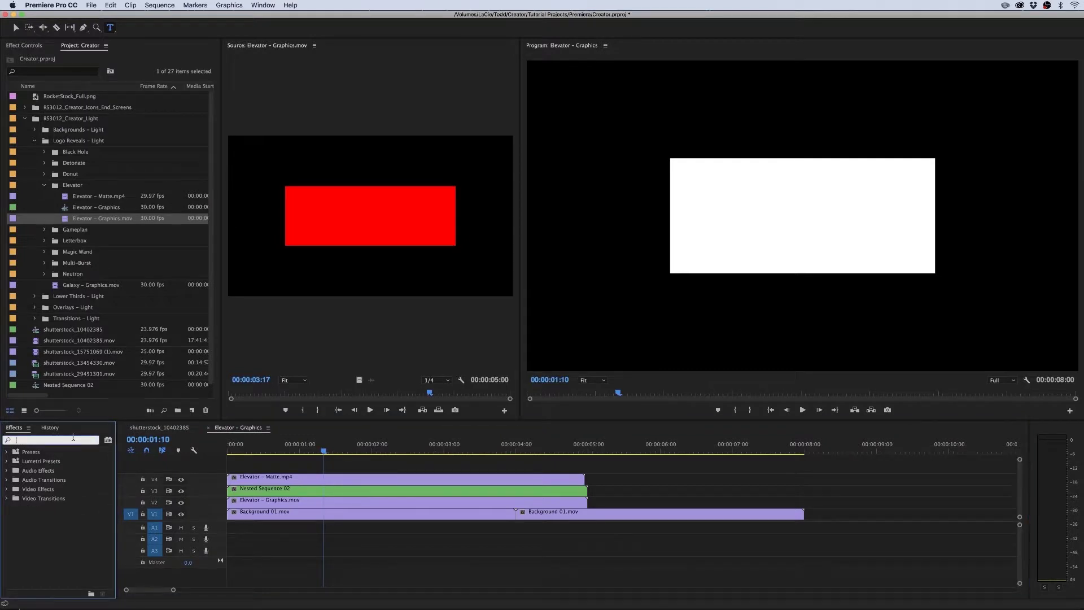
text(track matte)
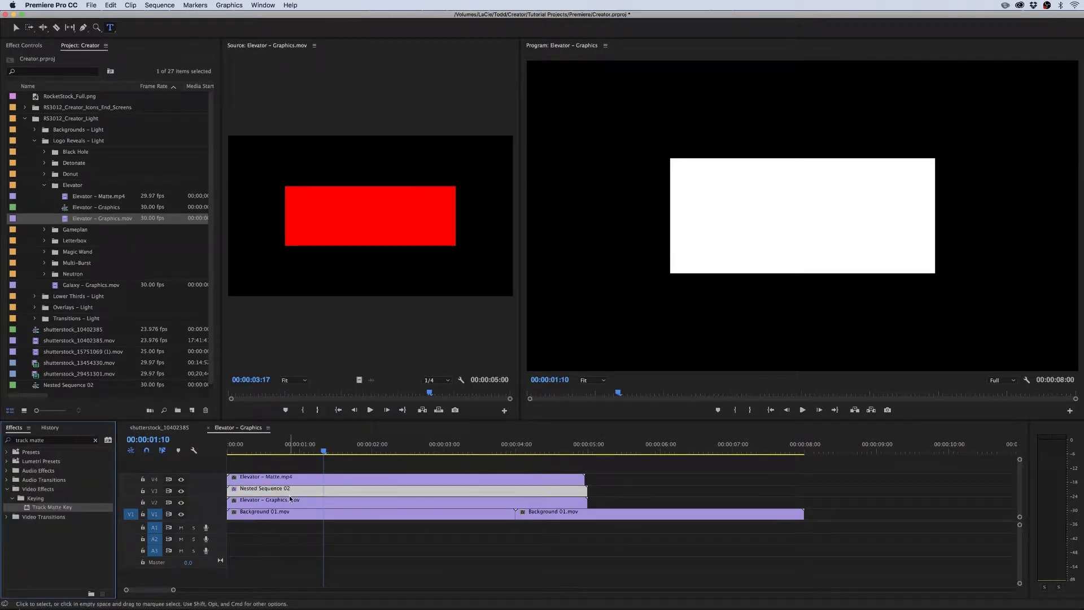
click(17, 46)
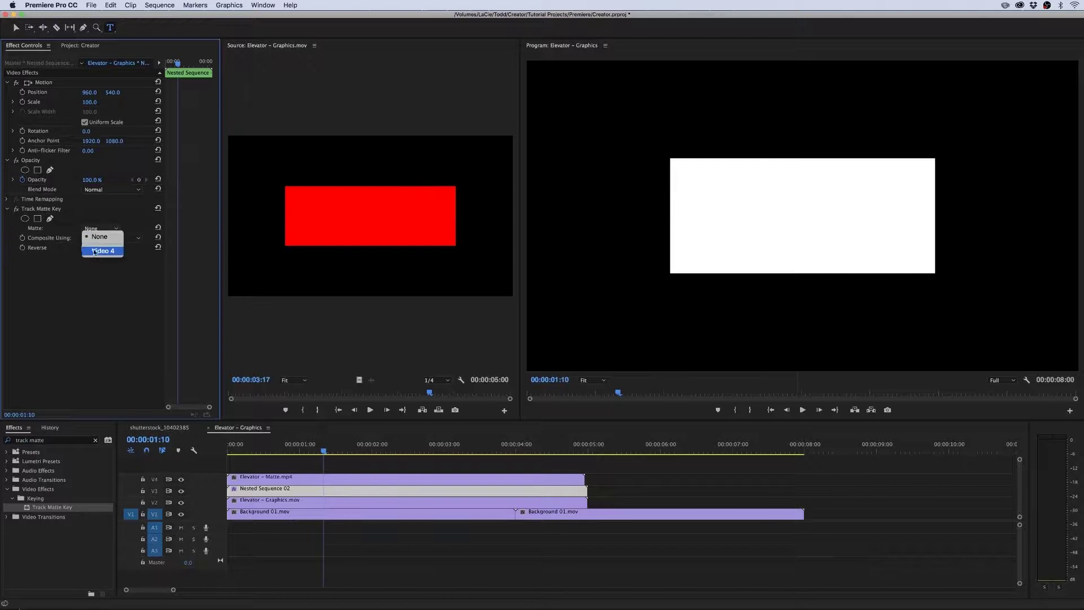
click(97, 252)
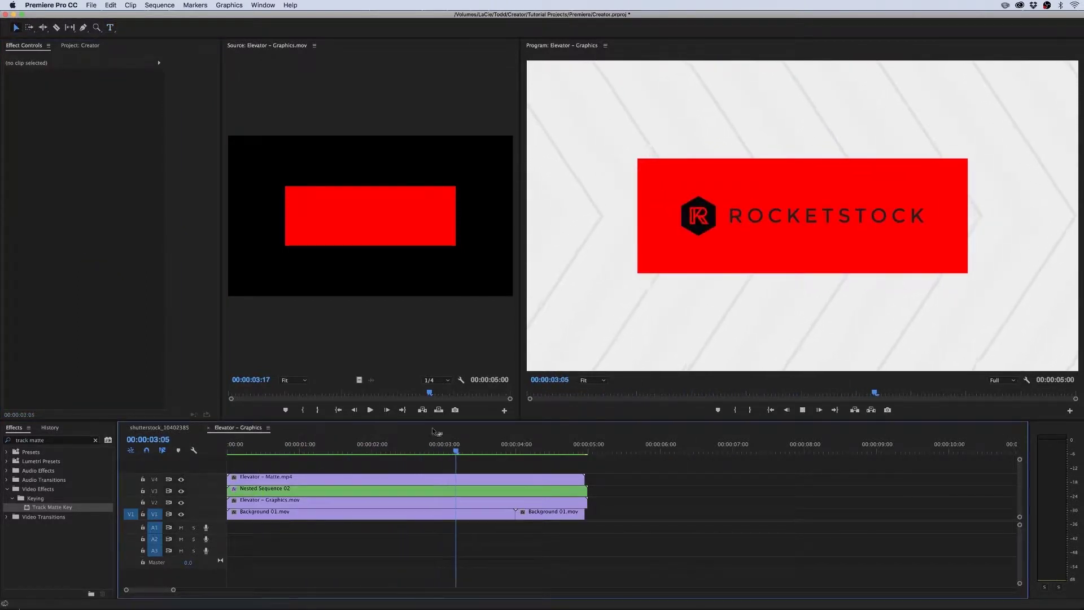
key(Home)
key(space)
Apply Fast Color Corrector to Elevator - Graphics.mov on V2 and adjust its hue angle
click(95, 440)
text(fa)
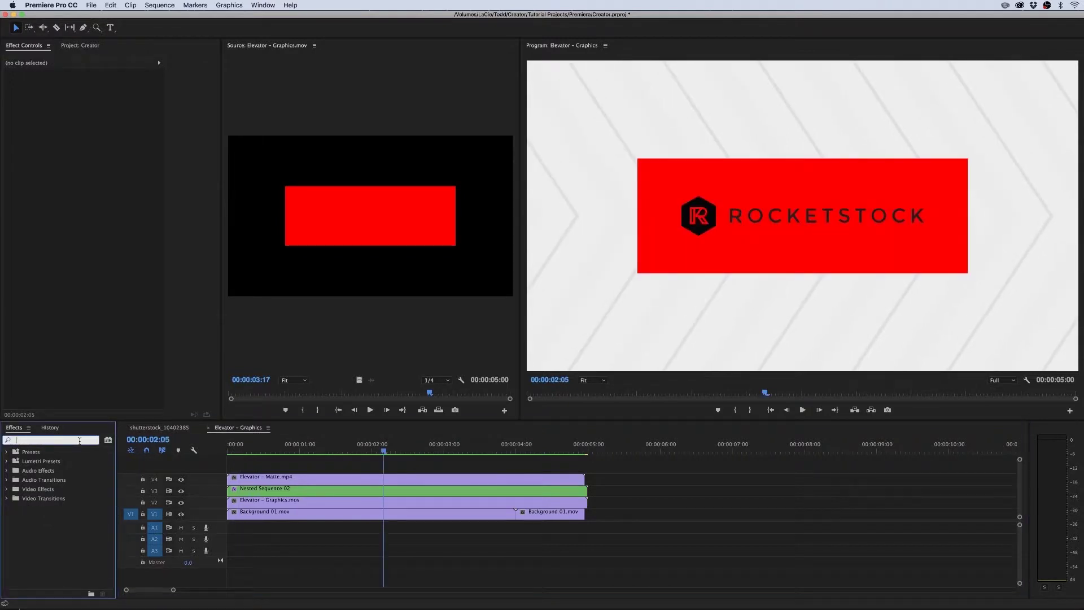
text(st)
drag(76, 520, 268, 506)
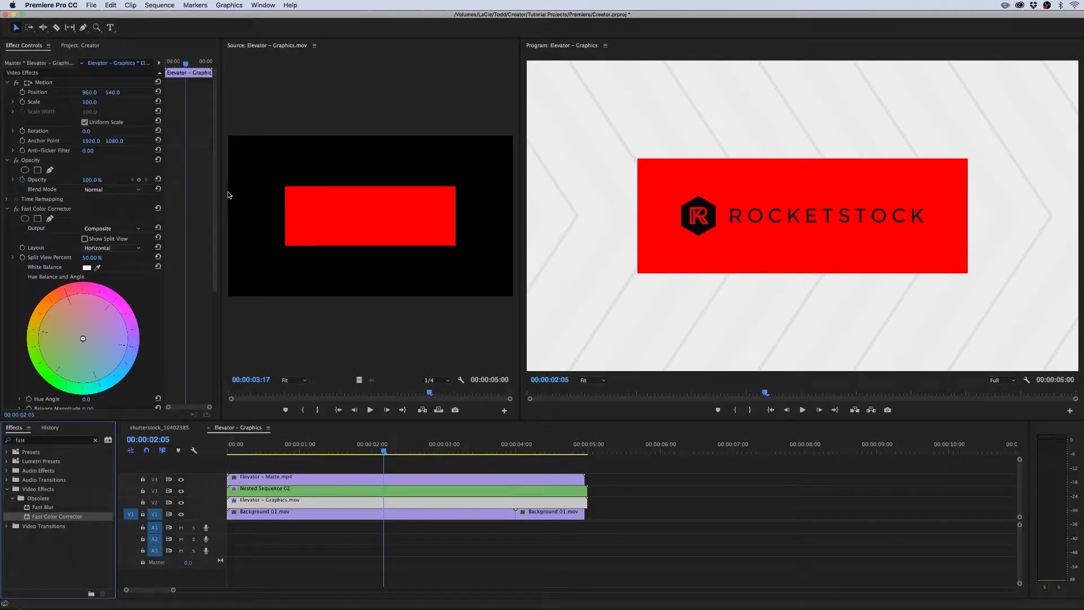
scroll(113, 237, down, 5)
drag(88, 276, 157, 275)
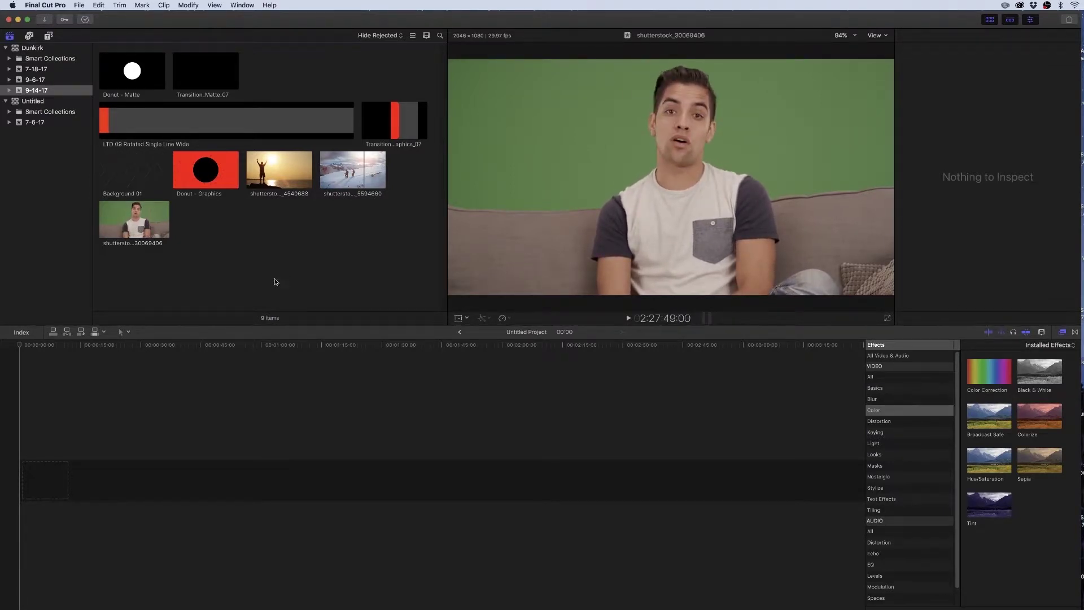
In Final Cut Pro, reject the green-screen clip and place shutterstock_4540688 at the project start, trimmed to about 4 seconds
key(Delete)
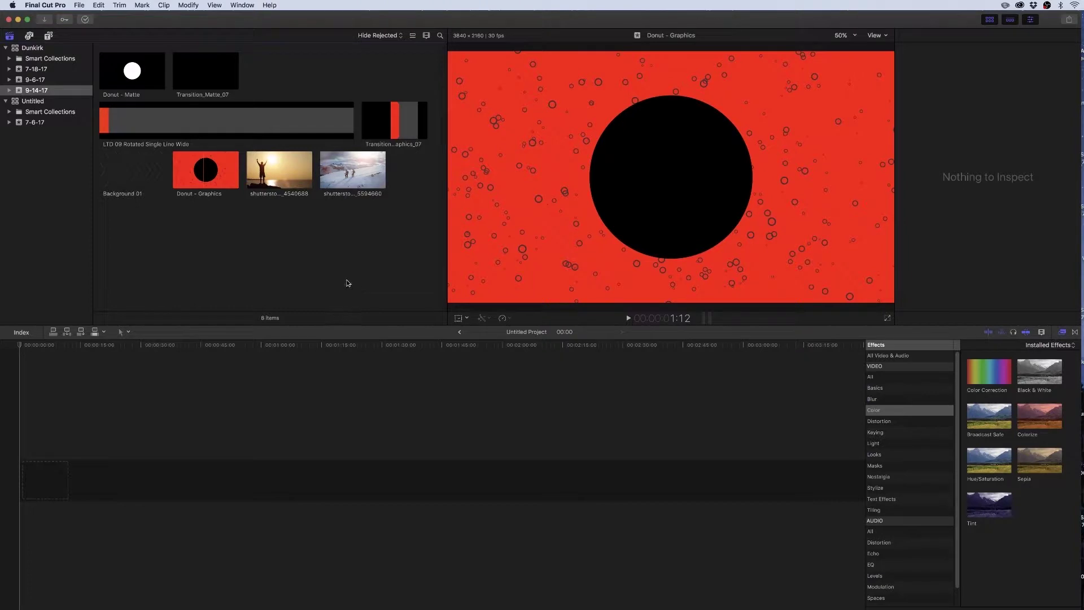
click(285, 166)
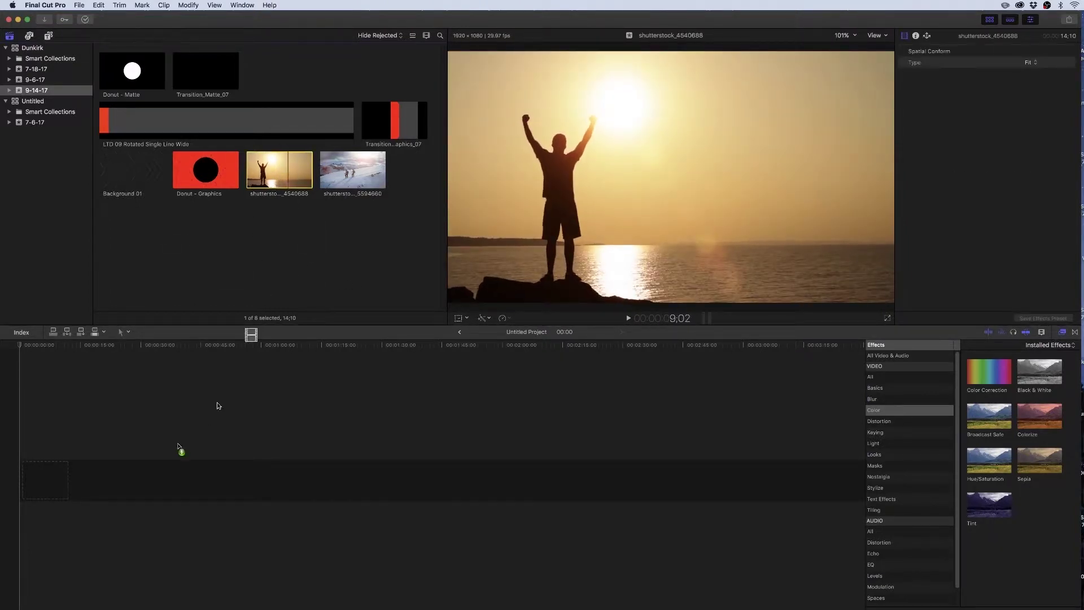
drag(179, 447, 54, 478)
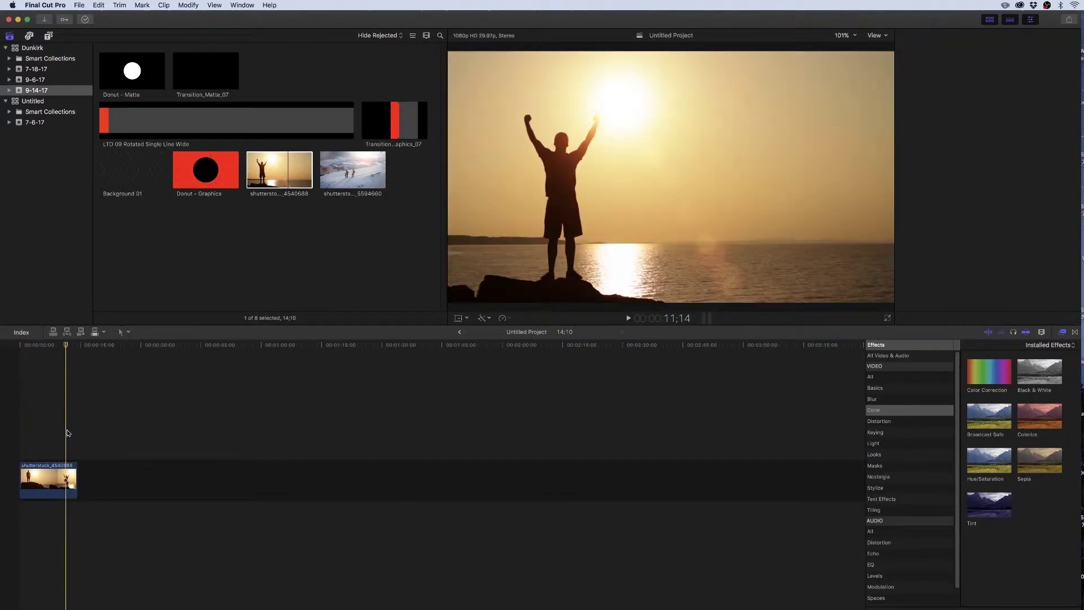
key(shift+z)
key(super+4)
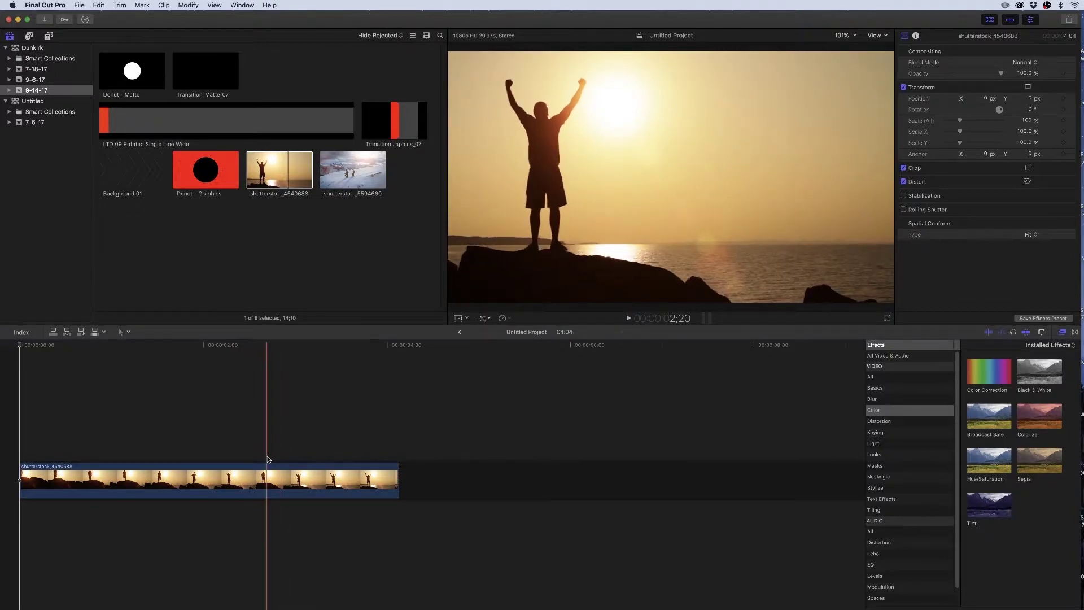
Place shutterstock_5594660 below the end of the sunset clip and Transition_Graphics_07 above it, ending where the sunset clip ends
drag(353, 170, 417, 480)
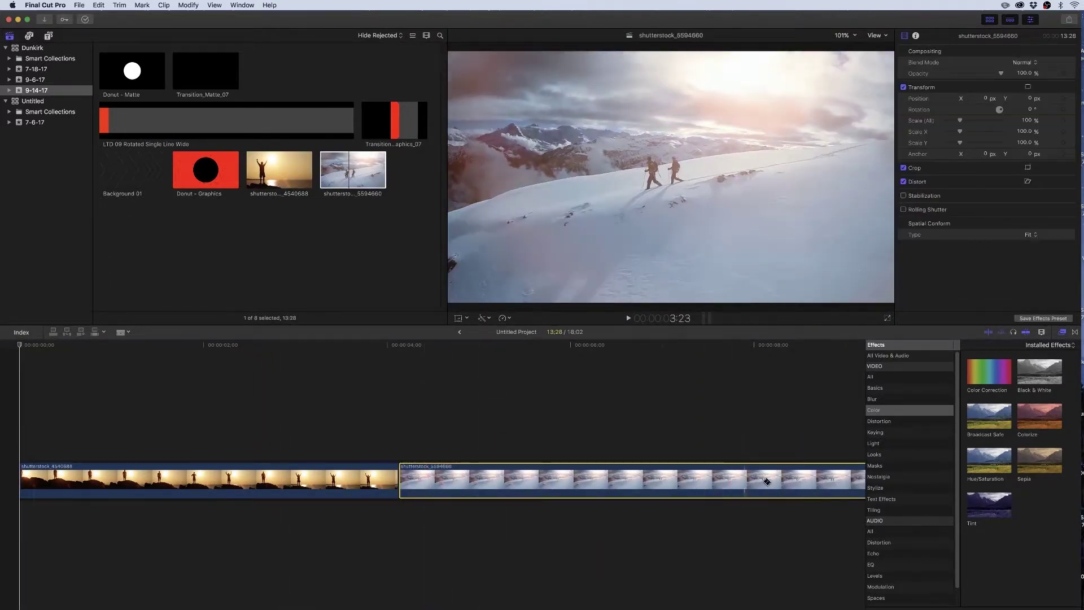
key(super+z)
click(396, 120)
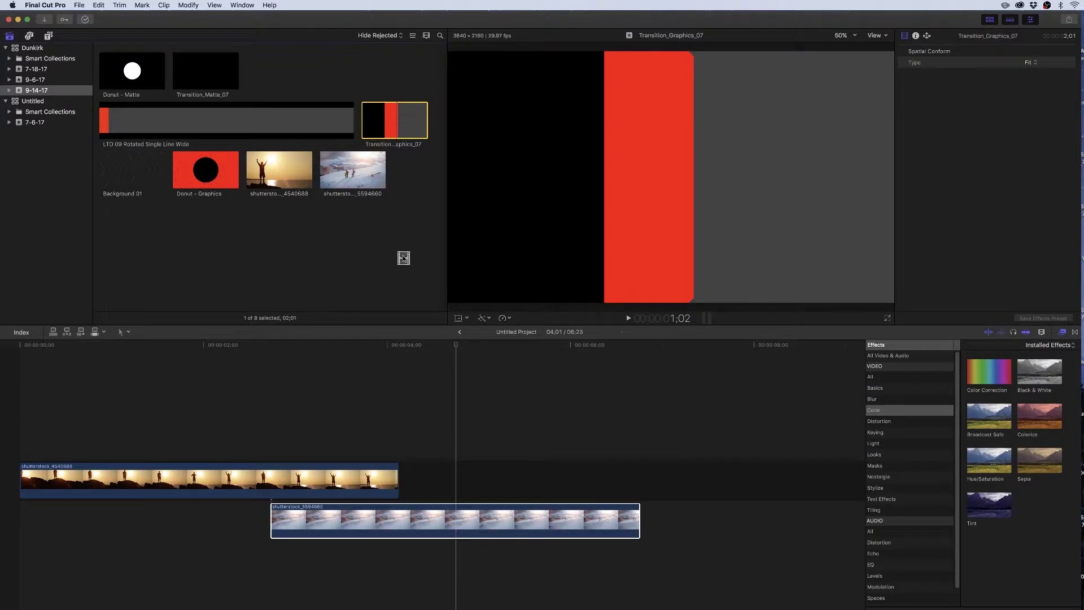
drag(403, 258, 222, 445)
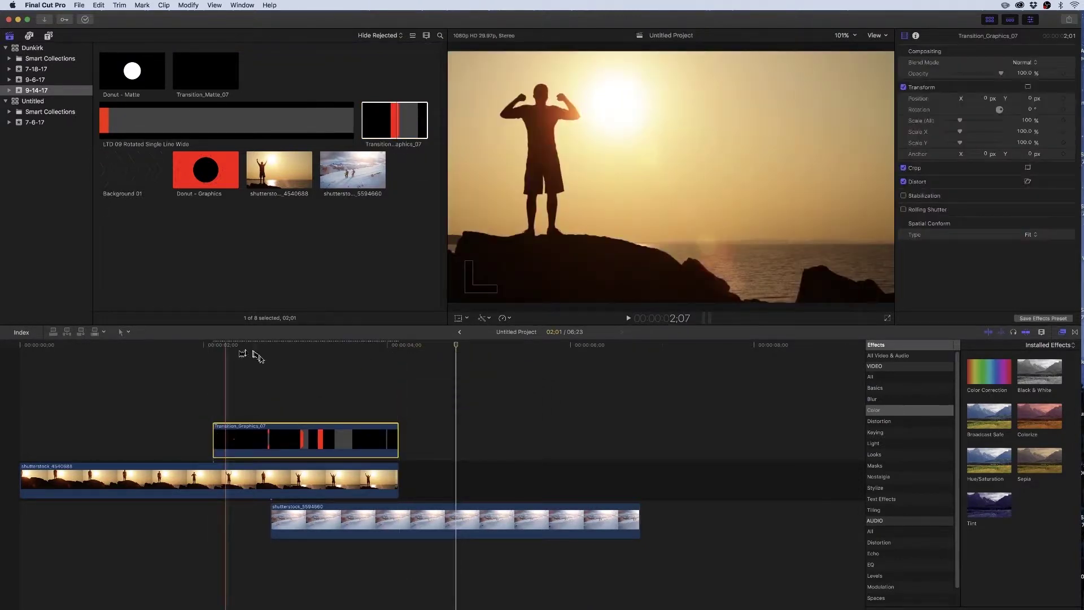
Align the snow clip's start with the start of Transition_Graphics_07 and extend its end to about 7 seconds
click(274, 516)
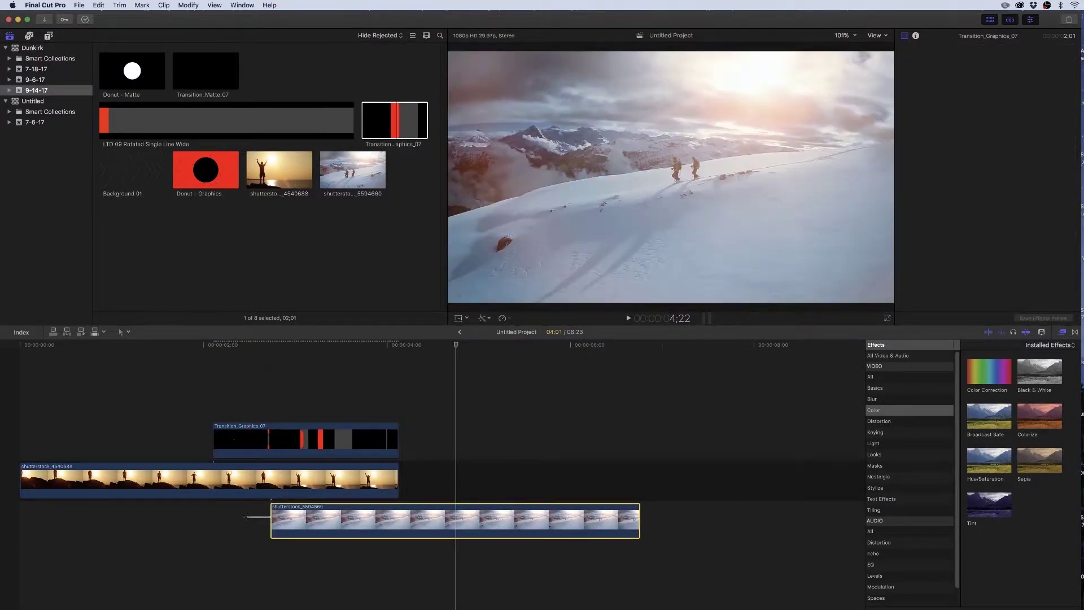
click(246, 517)
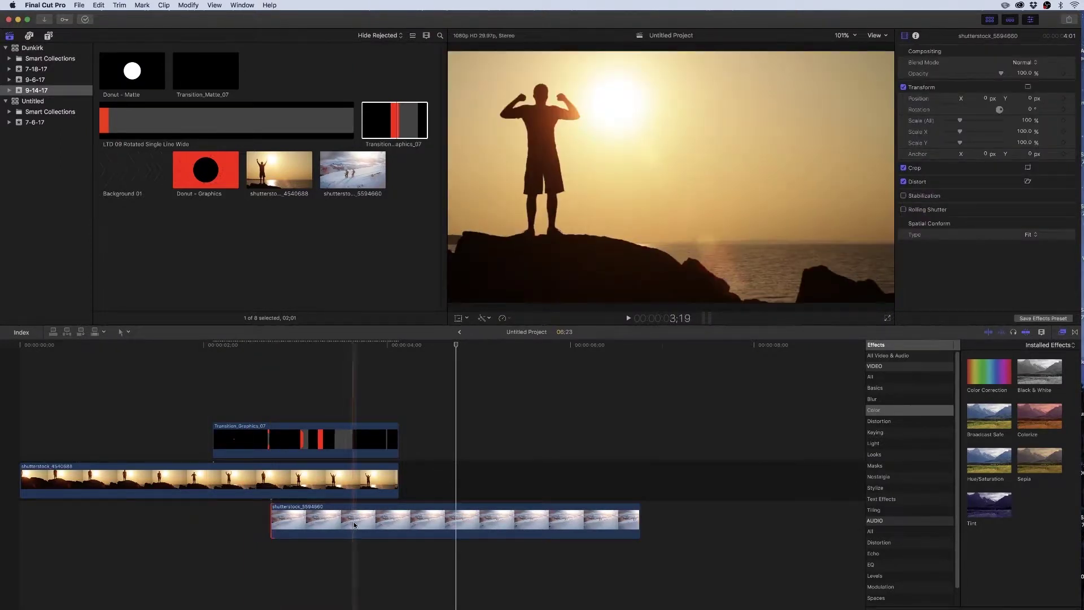
drag(342, 521, 285, 522)
drag(581, 522, 667, 522)
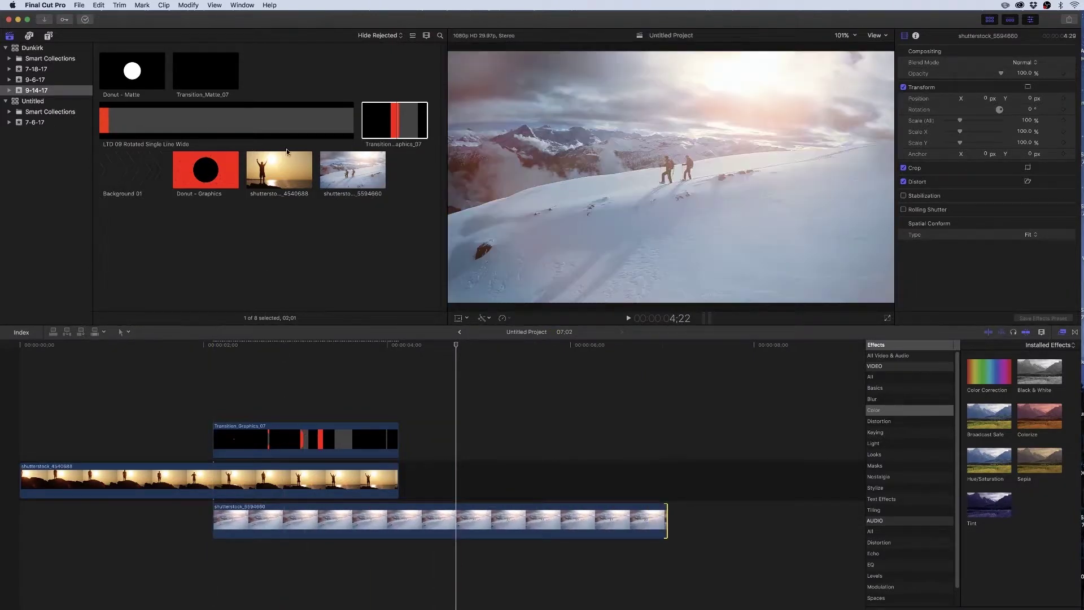
With the snow clip and Transition_Graphics_07 moved aside, place Transition_Matte_07 above the sunset clip's end and set its blend mode to Silhouette Luma
click(396, 121)
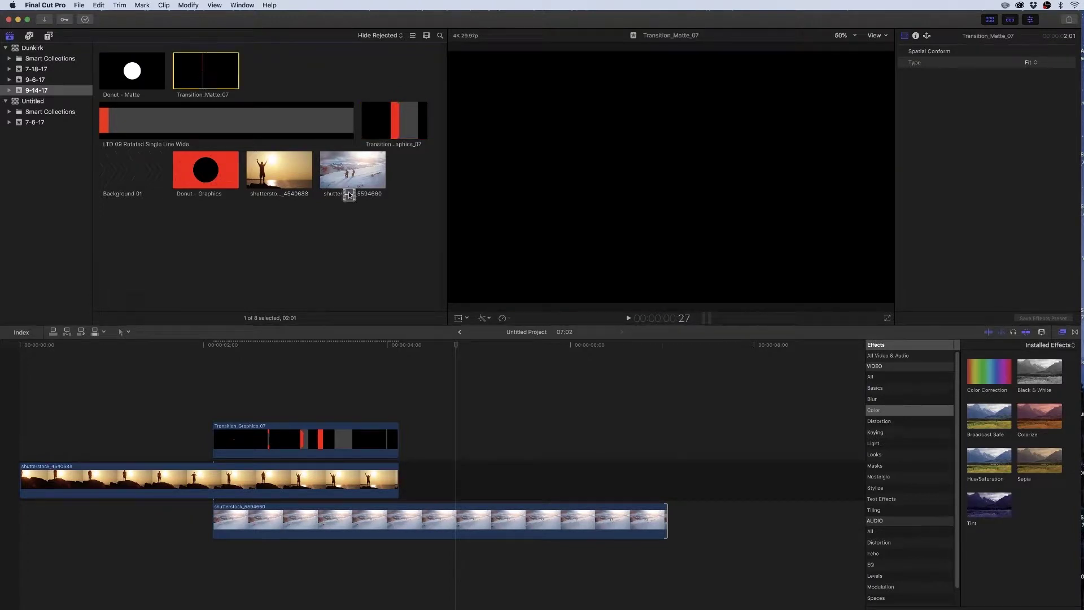
drag(370, 374, 213, 446)
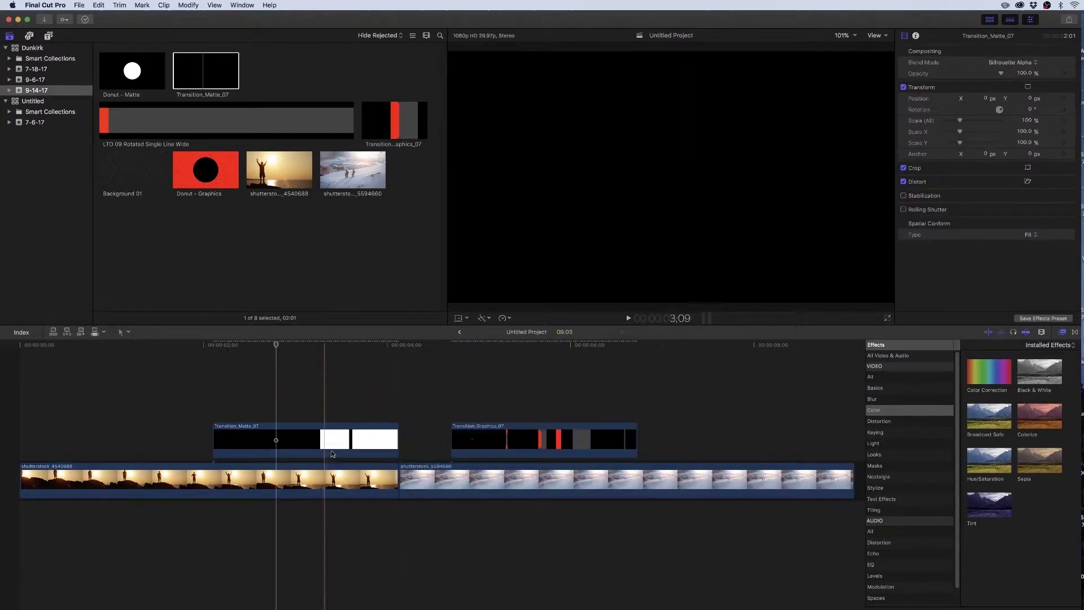
click(328, 434)
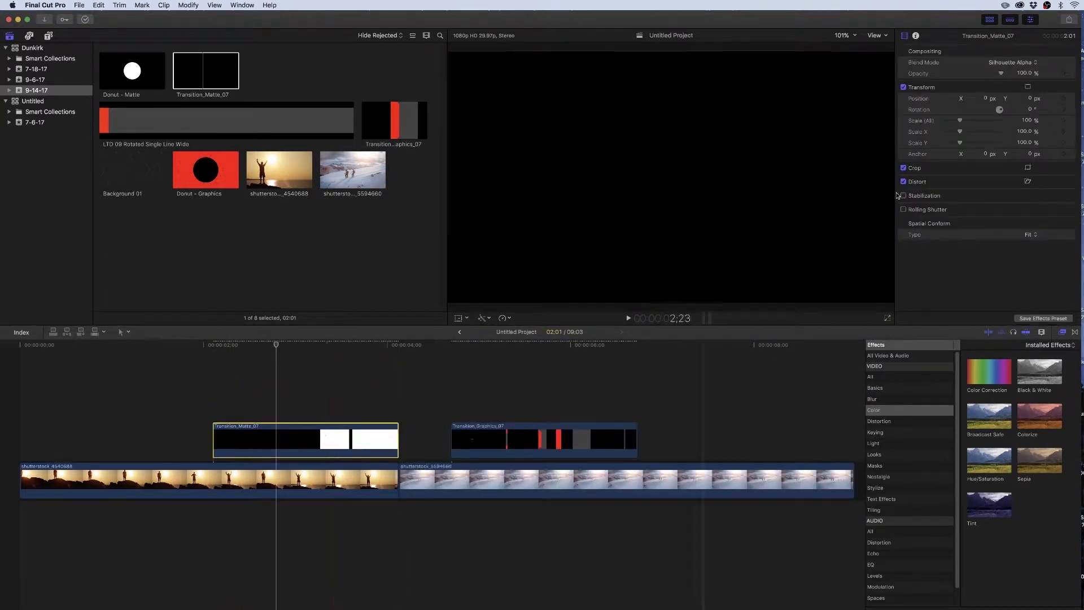
click(999, 63)
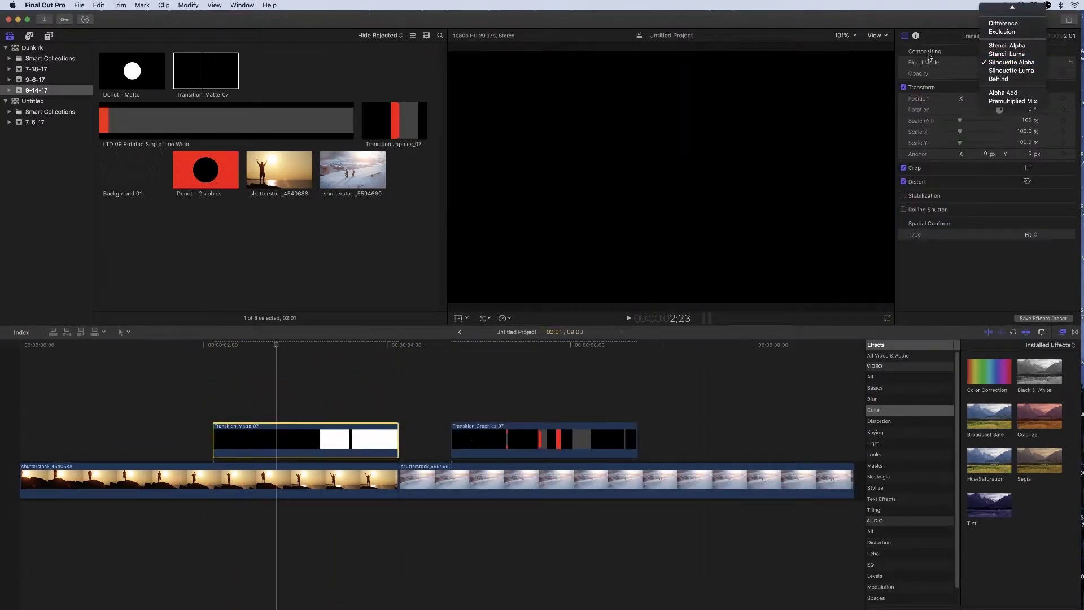
click(1018, 71)
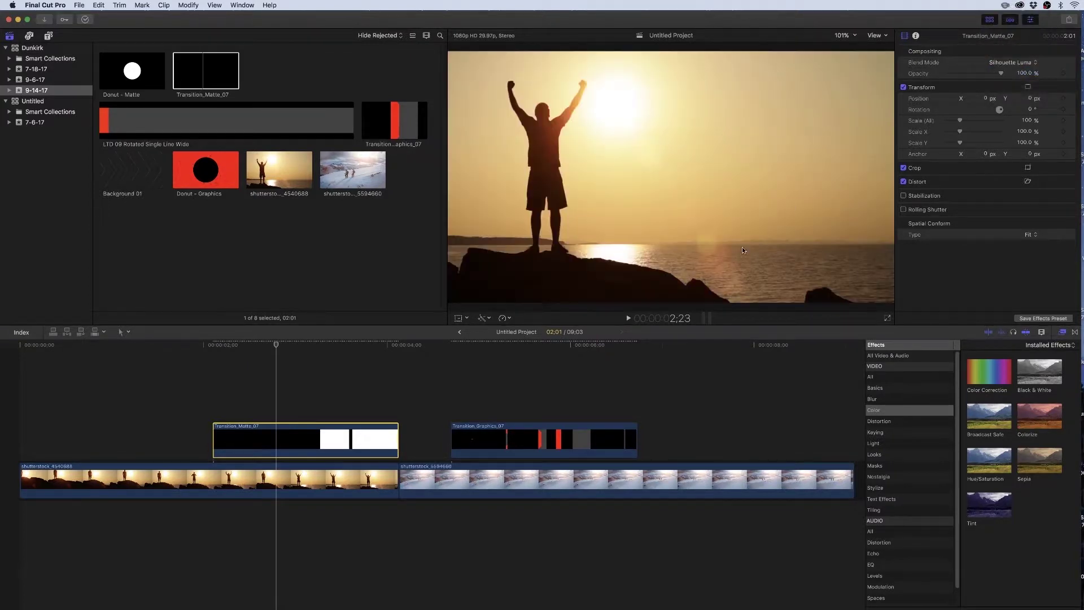
Combine Transition_Matte_07 and the sunset clip into a new compound clip
click(416, 395)
drag(375, 402, 295, 474)
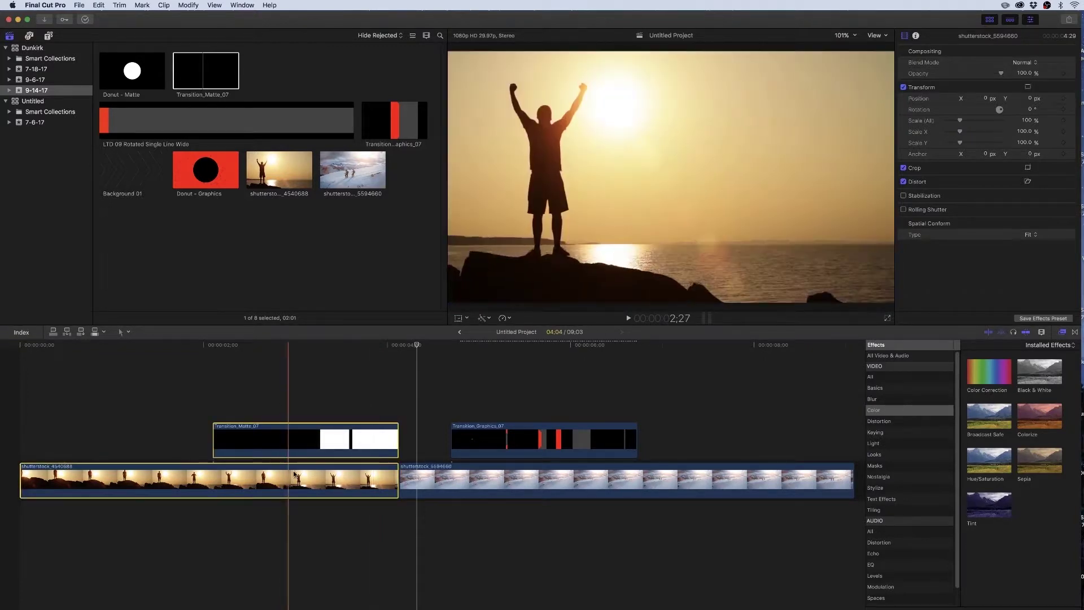
right_click(309, 439)
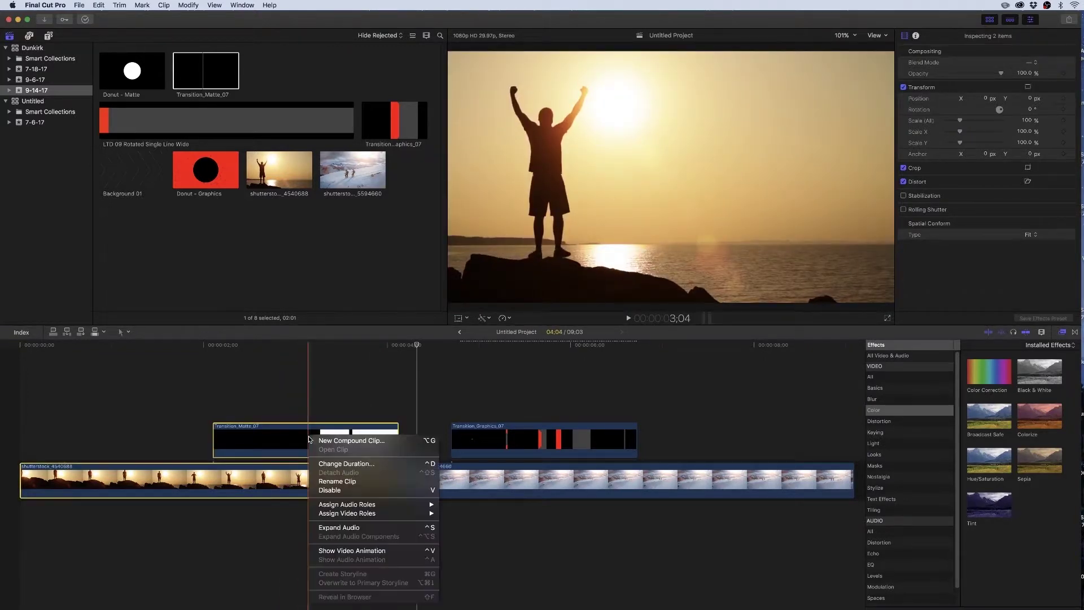
click(337, 440)
key(Return)
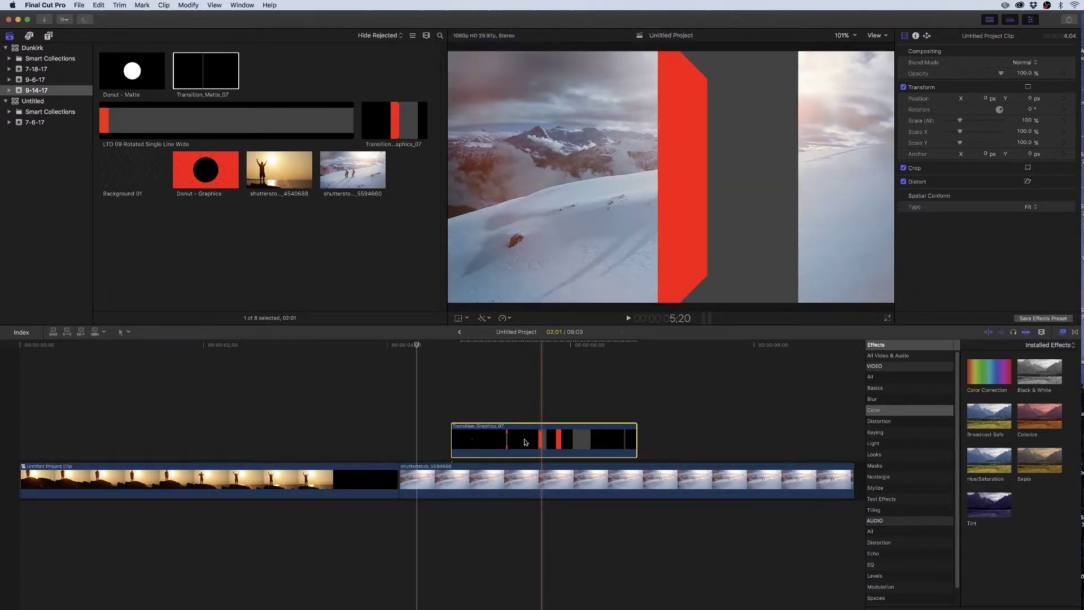
Align Transition_Graphics_07 above the compound clip's end, with the snow clip beneath starting at the same point, and play the project from the beginning
drag(533, 435, 304, 445)
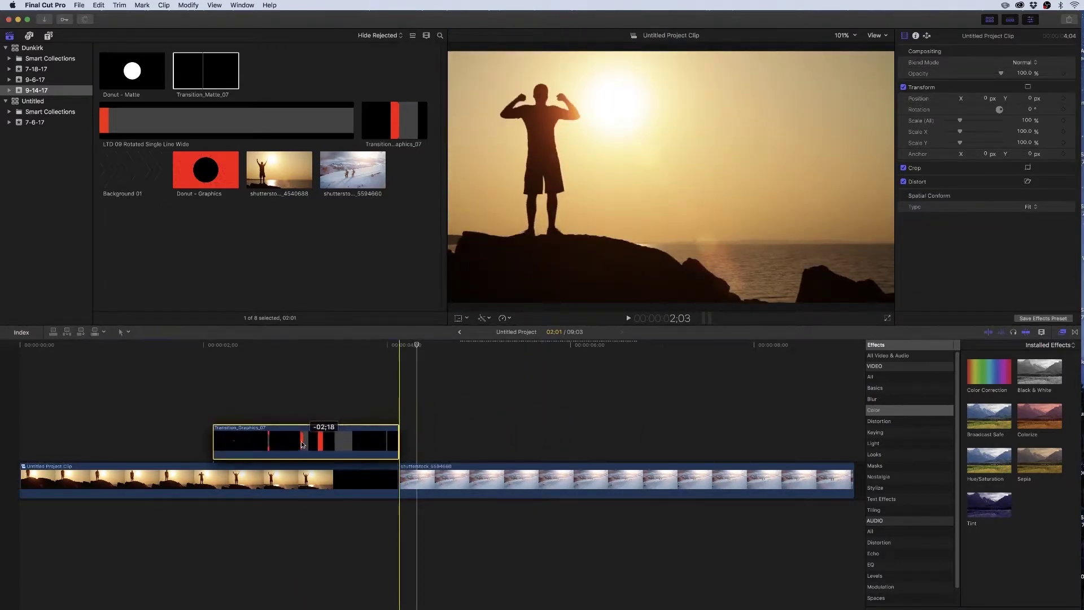
drag(458, 474, 314, 506)
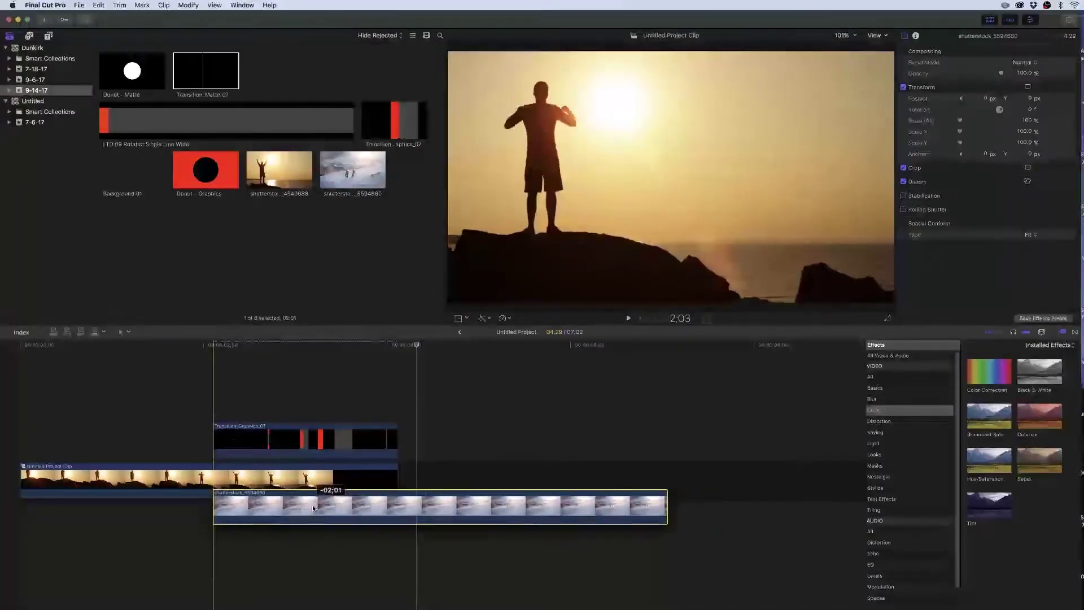
key(Home)
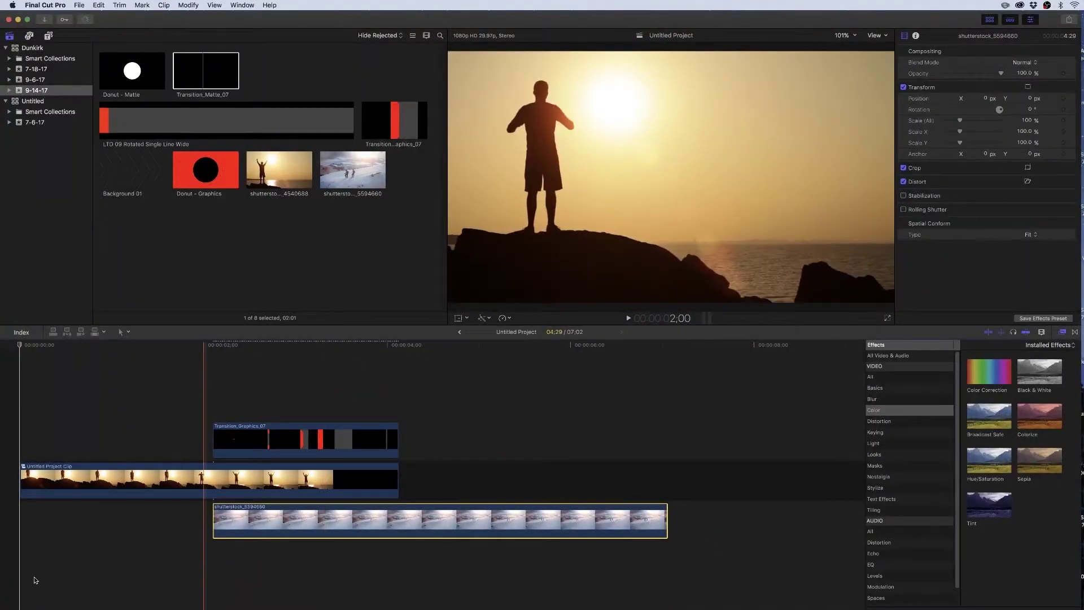
key(space)
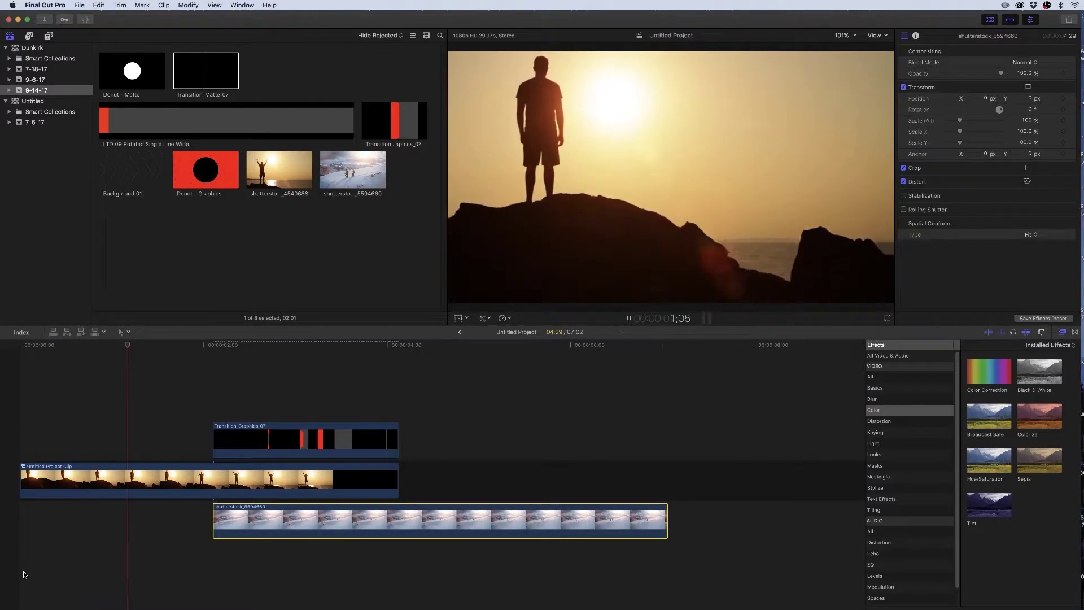
Apply the Hue/Saturation effect to Transition_Graphics_07 and shift its hue from red to blue
click(295, 440)
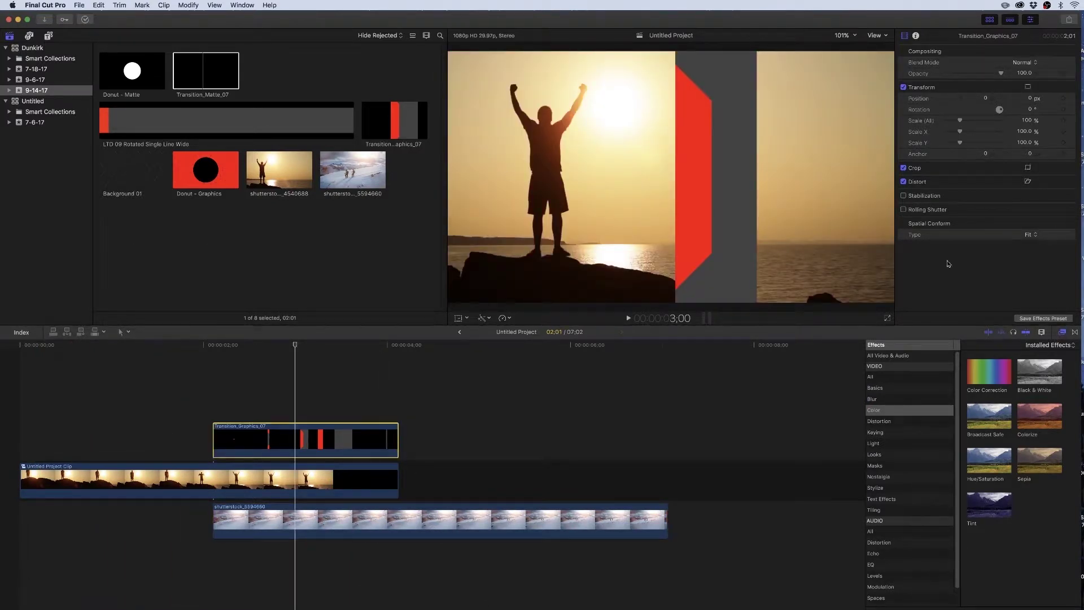
click(988, 467)
drag(992, 467, 348, 446)
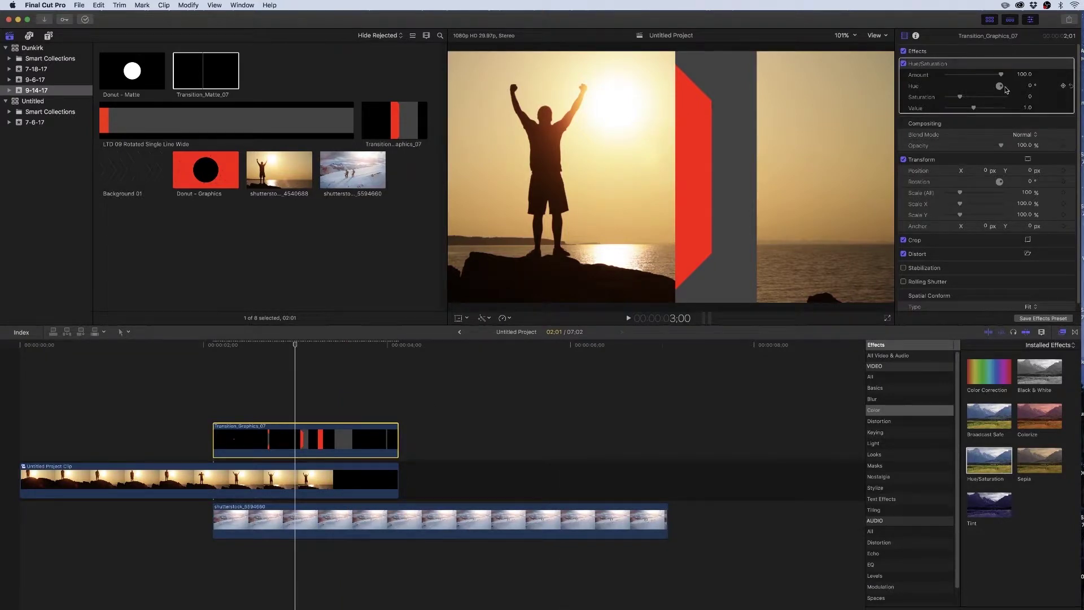
drag(1005, 98, 975, 101)
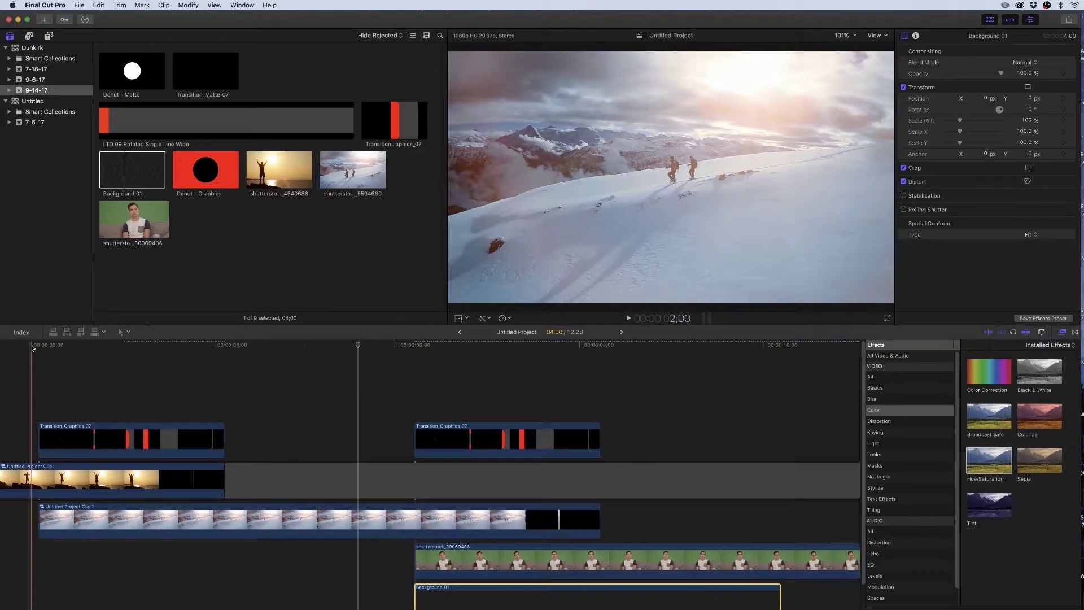
Play the assembled transitions from about 2 seconds into the timeline
click(26, 345)
key(space)
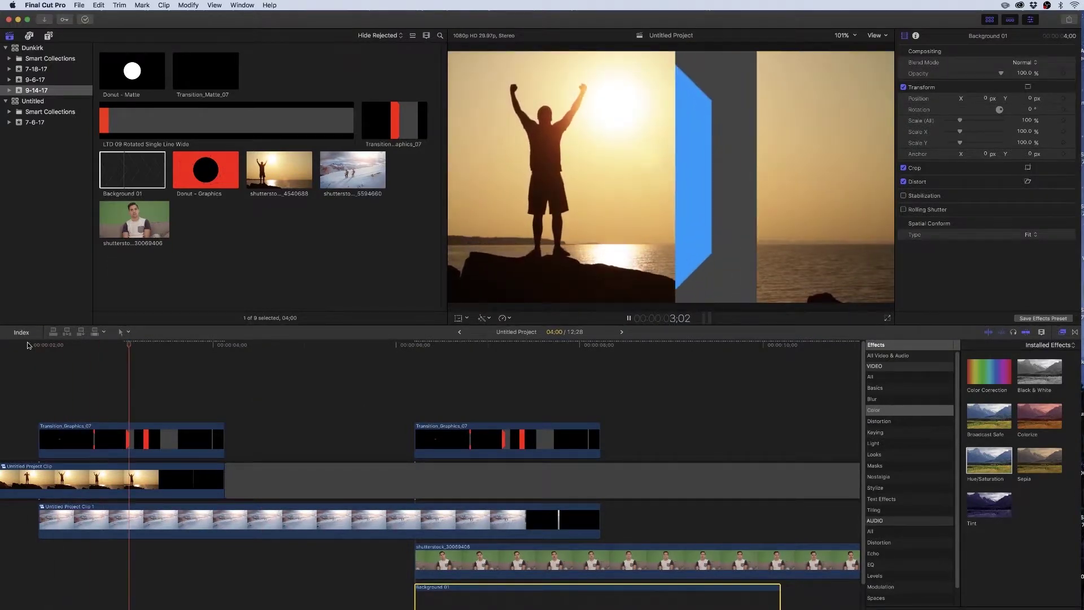
Apply the Keyer effect to the green-screen presenter clip so Background 01 shows behind him
click(280, 353)
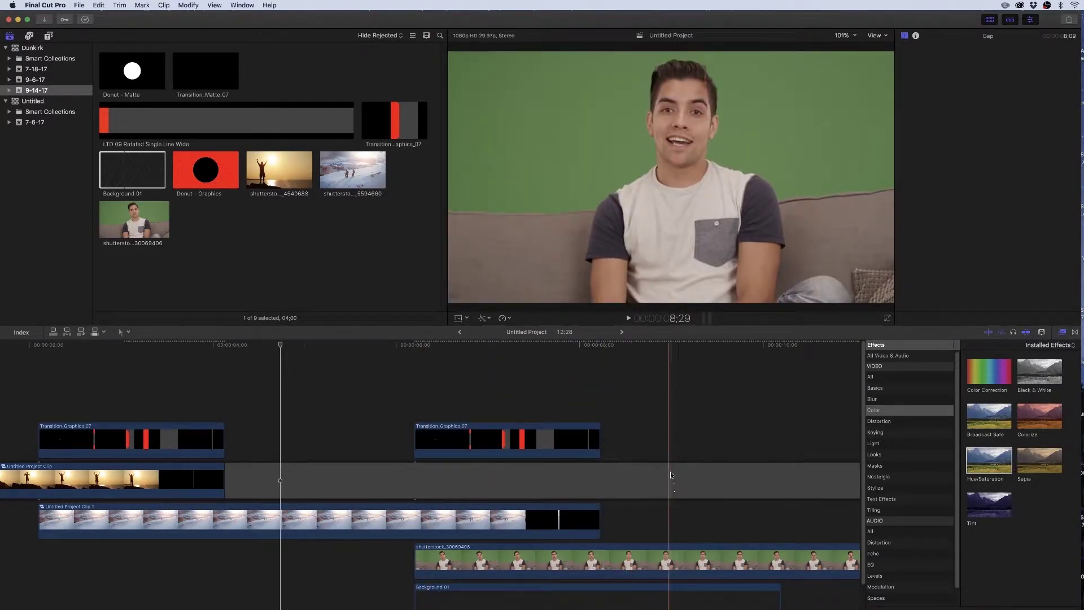
click(665, 564)
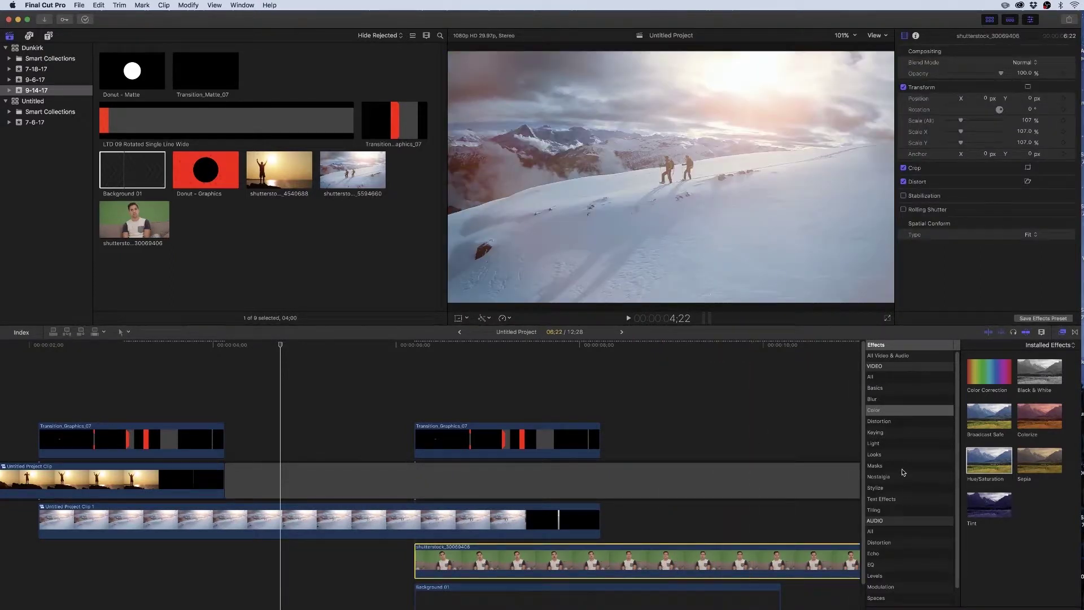
click(876, 434)
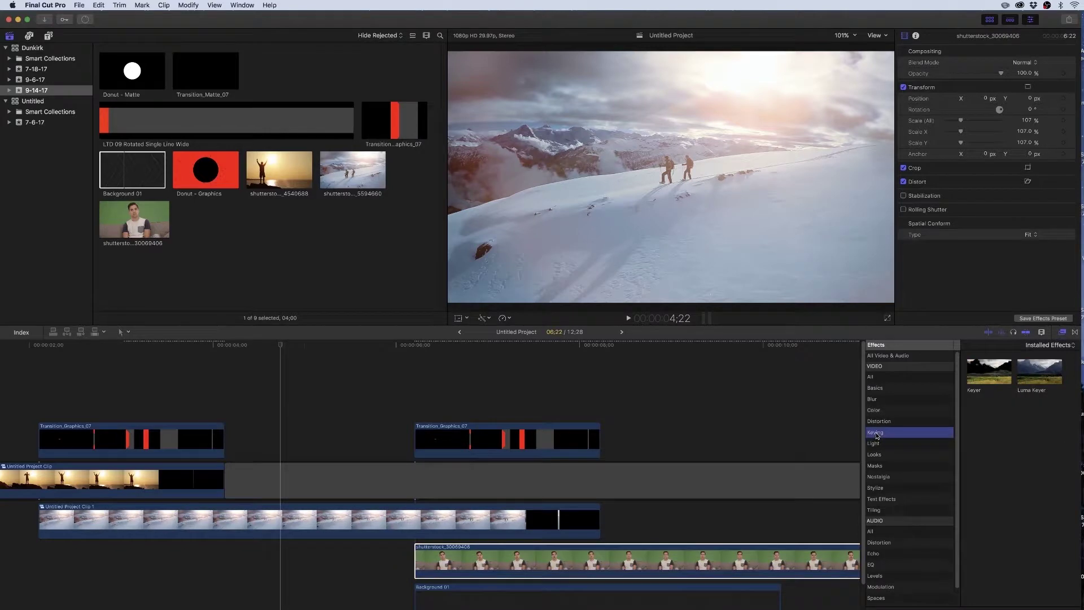
drag(994, 372, 643, 565)
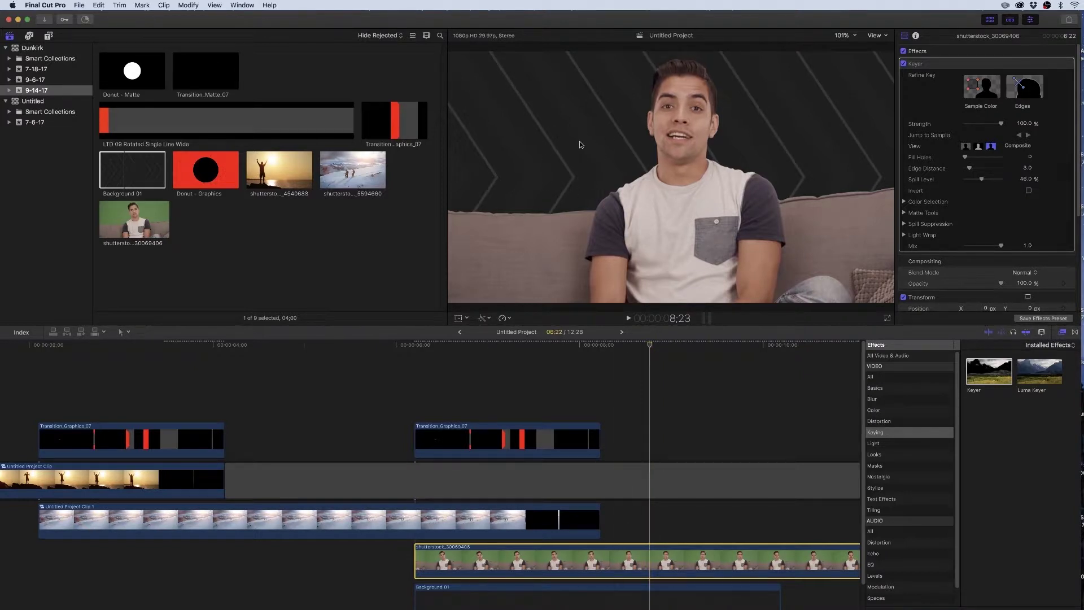
Duplicate the Background 01 clip and place the copy directly after the original beneath the presenter clip
click(443, 603)
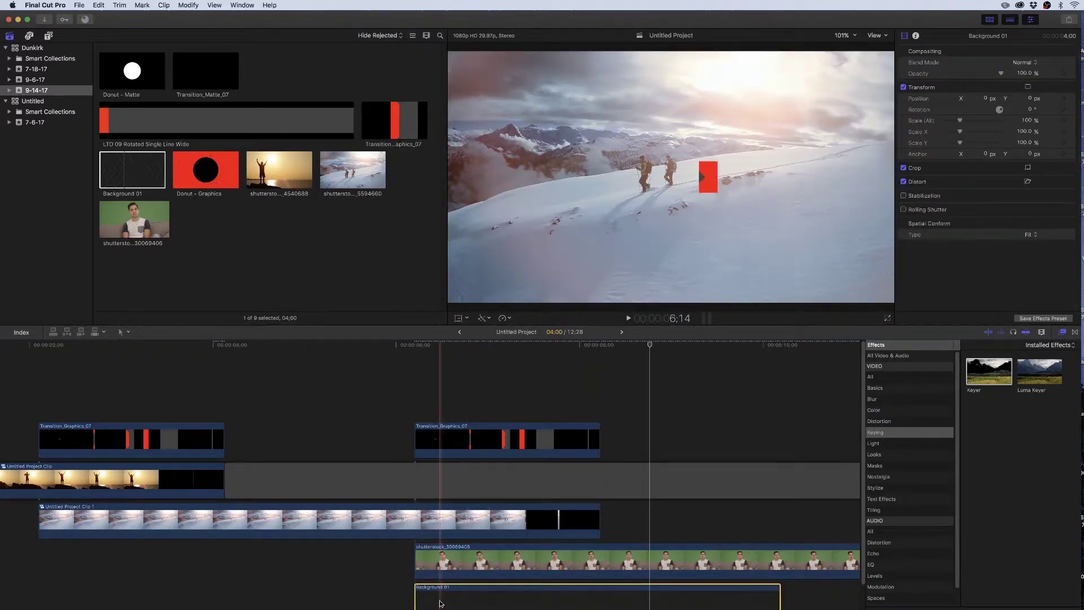
scroll(621, 559, right, 5)
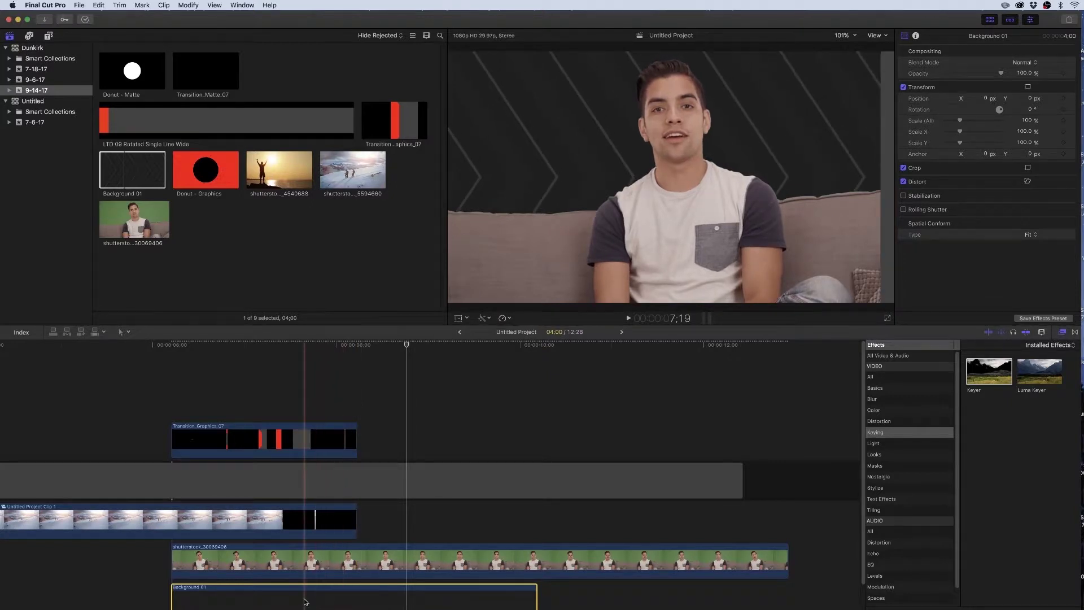
drag(305, 602, 333, 605)
drag(471, 606, 676, 600)
Add the LTD 09 Rotated Single Line Wide lower third above the presenter clip, just after the snow clip ends
drag(255, 356, 442, 364)
click(428, 298)
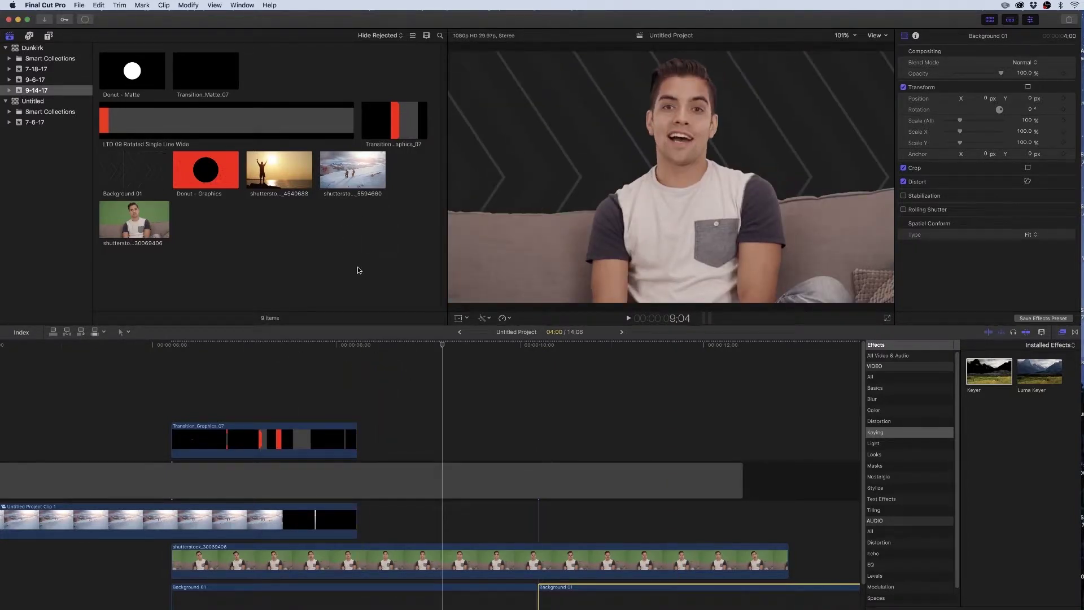
click(207, 146)
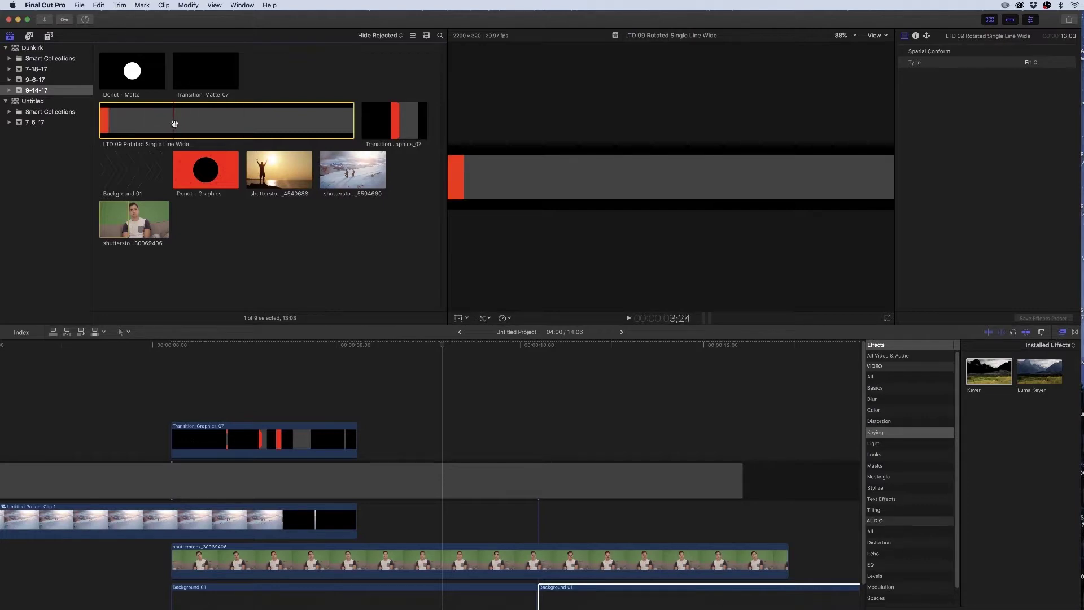
drag(447, 454, 446, 520)
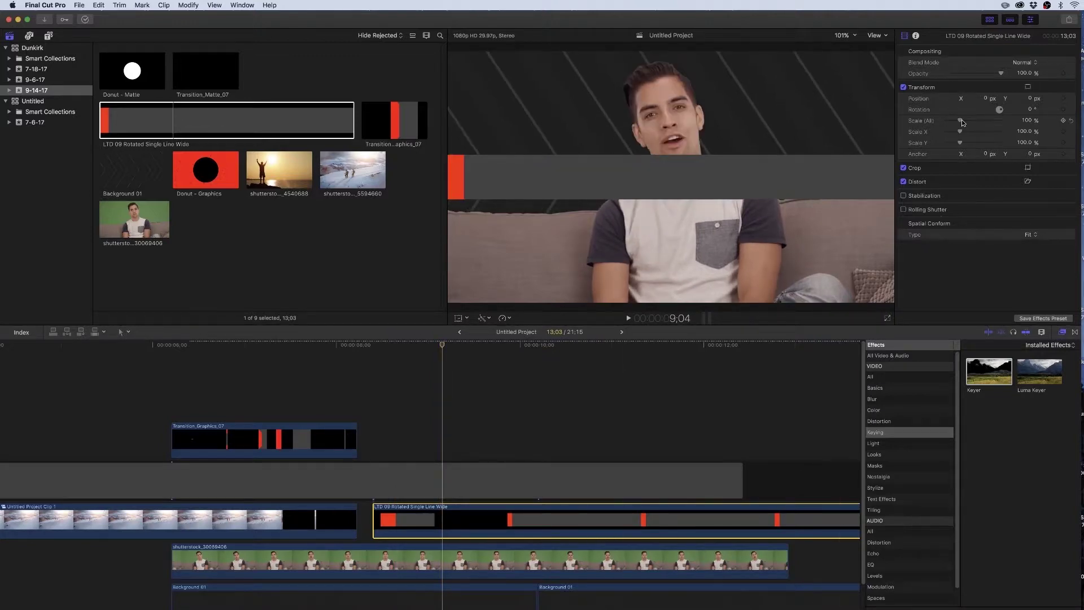
Scale the lower third to 73% and reposition it near the bottom-left corner of the frame
drag(961, 122, 957, 123)
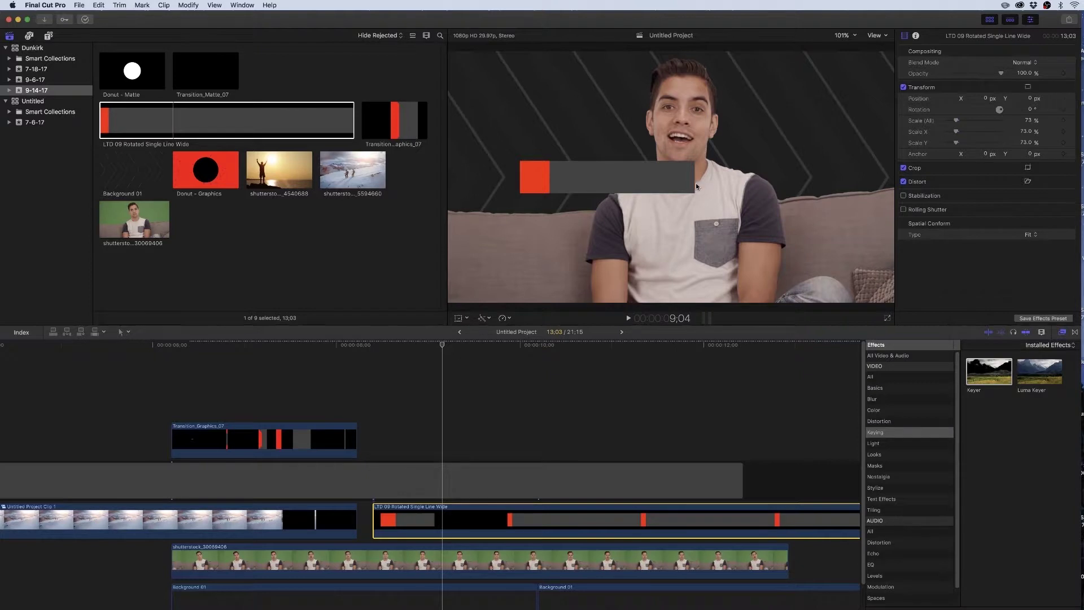
click(458, 319)
drag(604, 179, 567, 264)
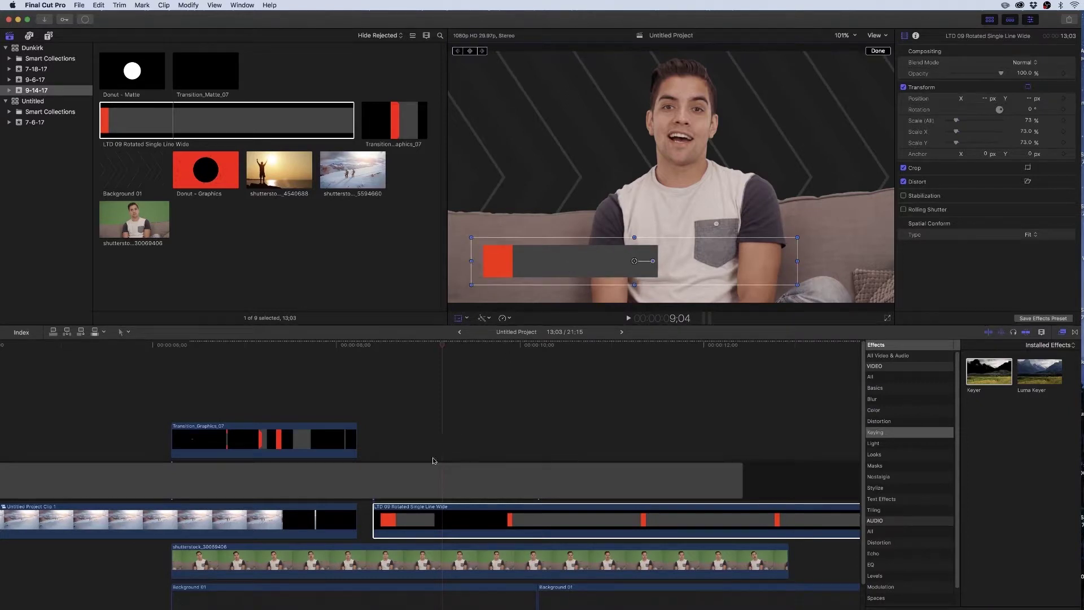
Add a Basic Title above the lower third clip, starting at the same point
click(376, 365)
drag(393, 367, 453, 385)
click(174, 244)
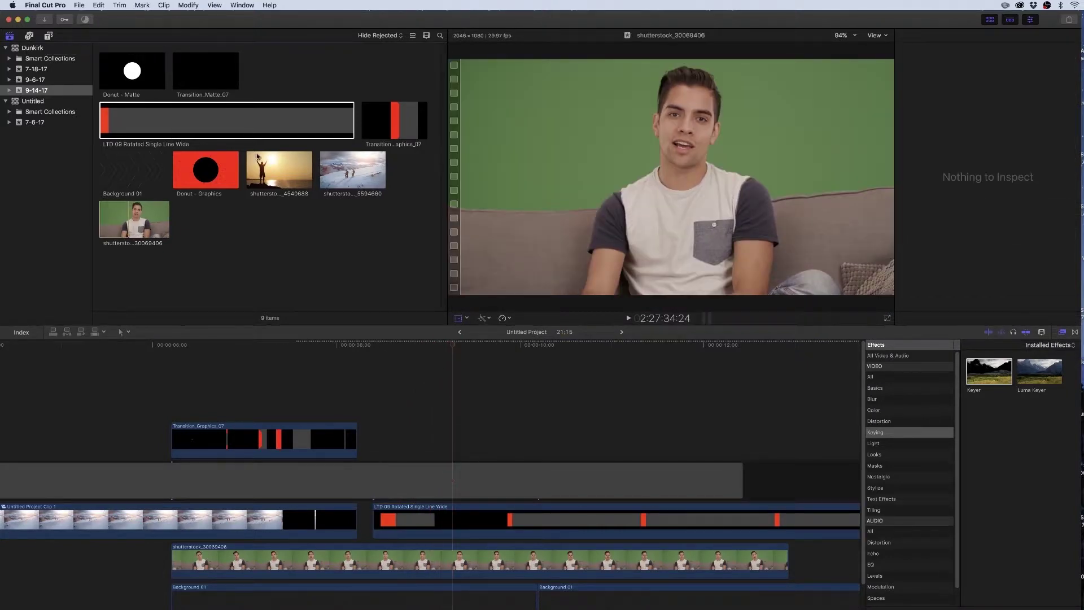
click(49, 36)
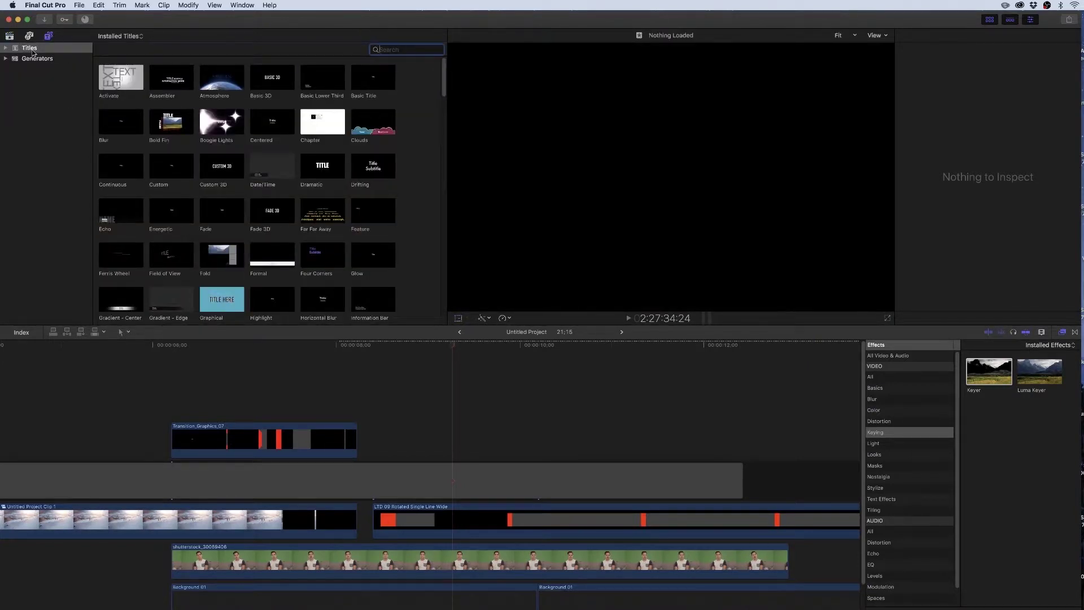
drag(380, 88, 387, 460)
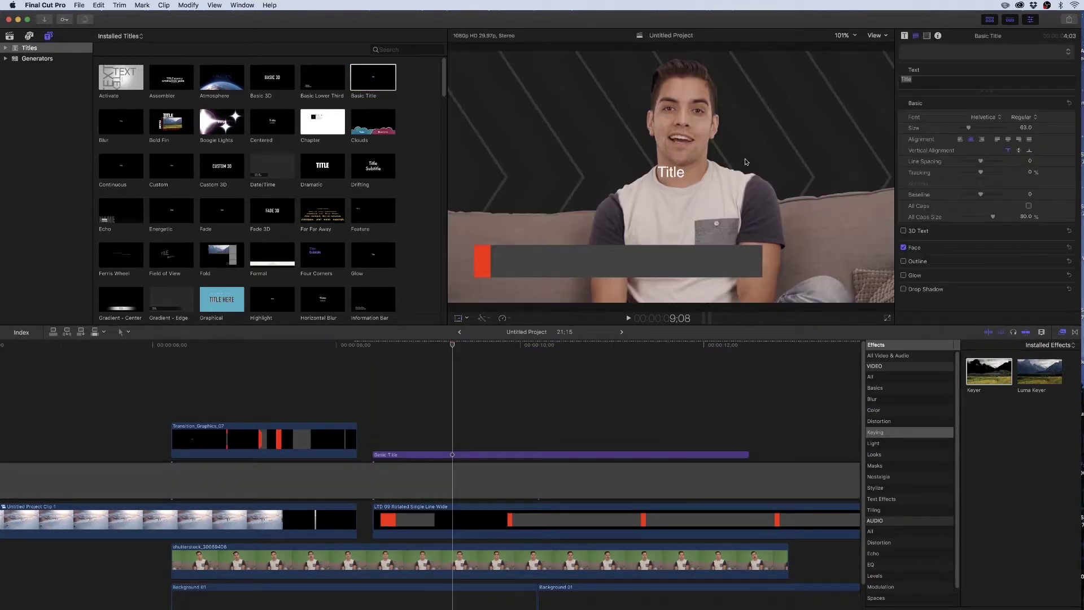
Set the title's font to Montserrat Black at size 103 and place it over the lower third bar
click(991, 119)
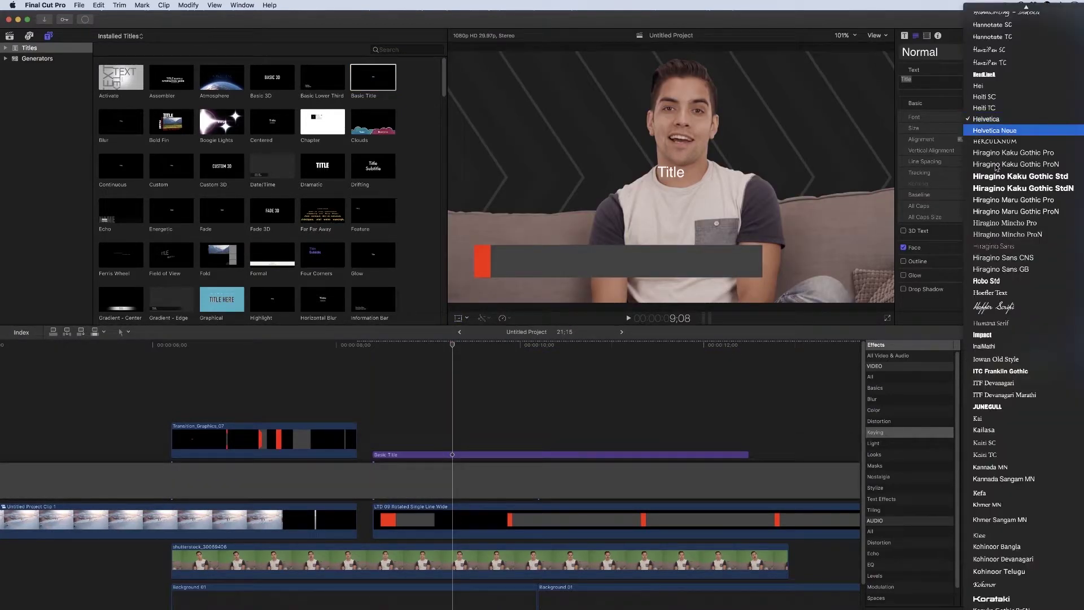
scroll(999, 452, down, 10)
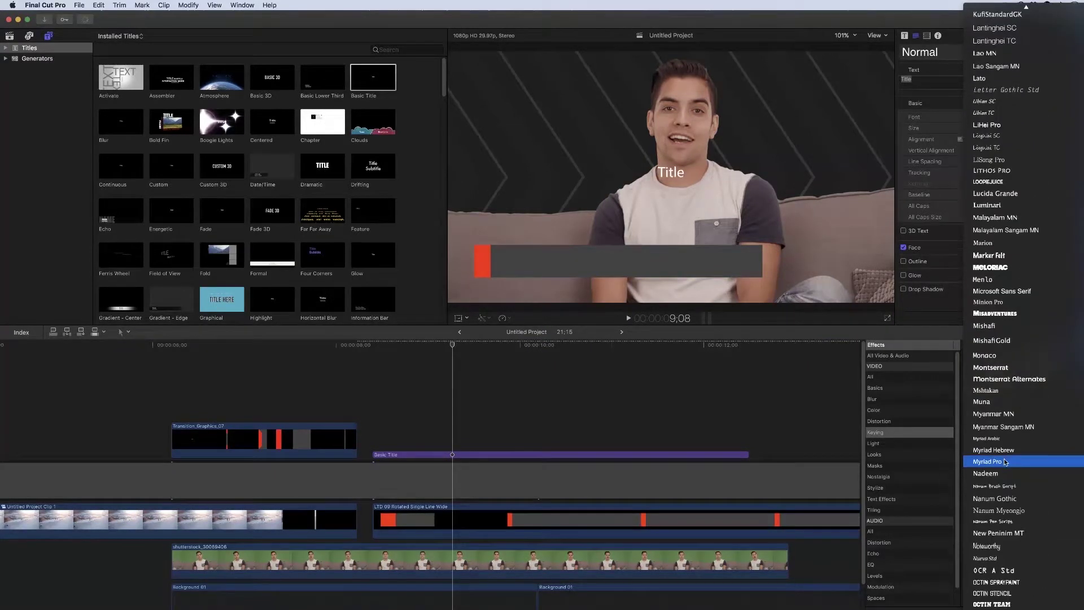
click(992, 368)
click(1028, 119)
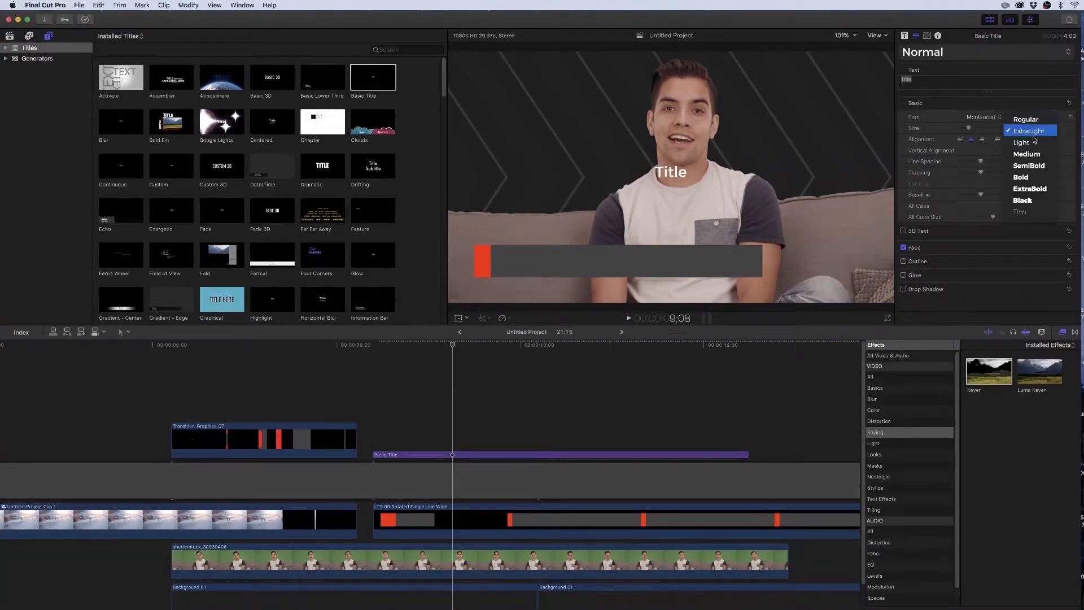
click(1032, 200)
drag(969, 129, 976, 130)
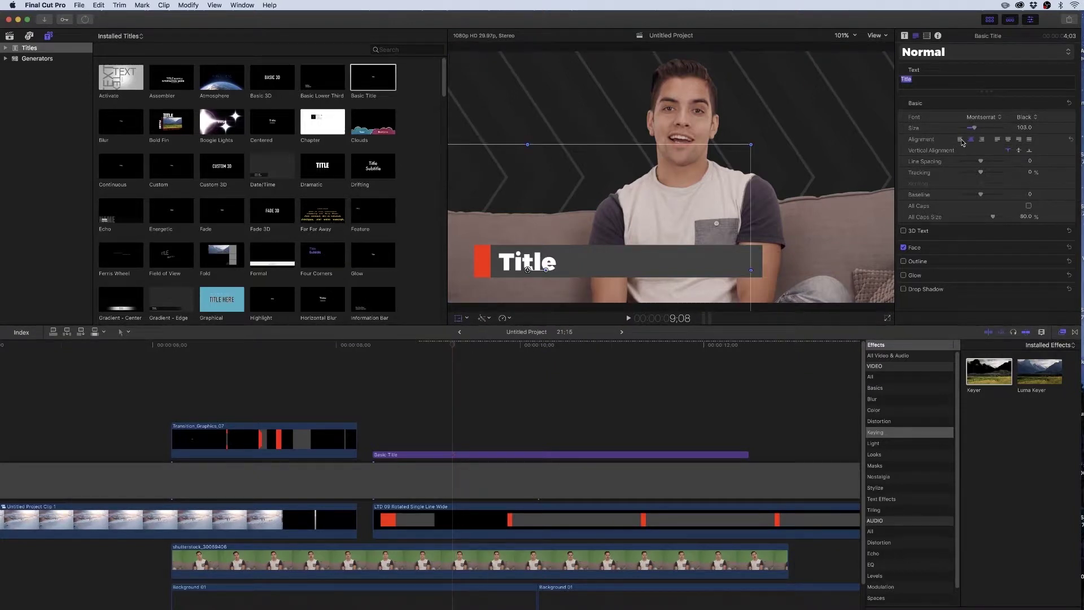
Left-align the title beside the bar's red block and replace its text with the presenter's full name
click(960, 139)
drag(652, 229, 627, 224)
click(932, 84)
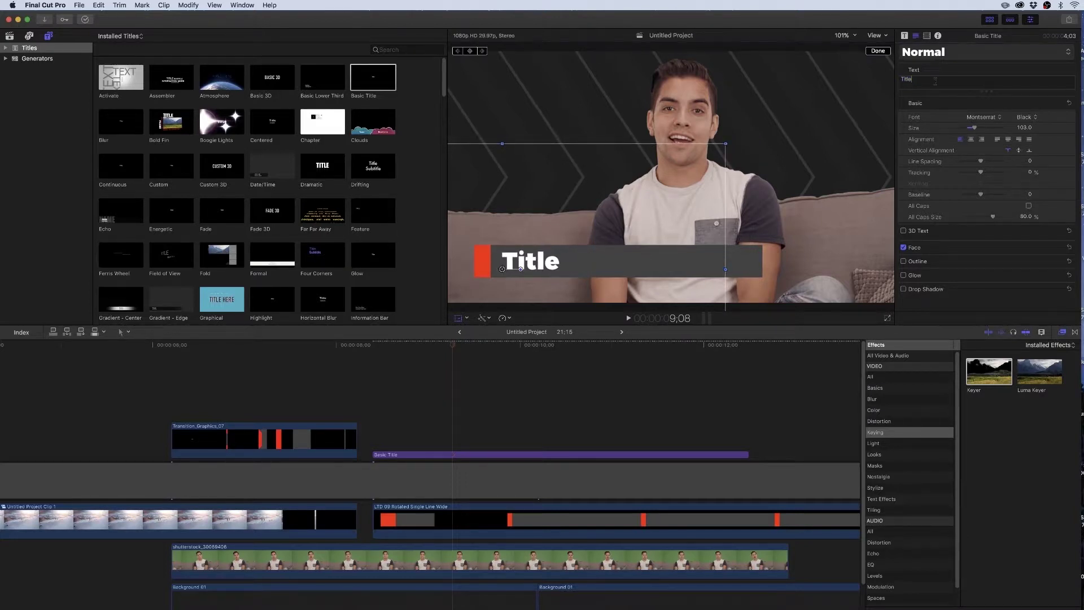
text(Joh)
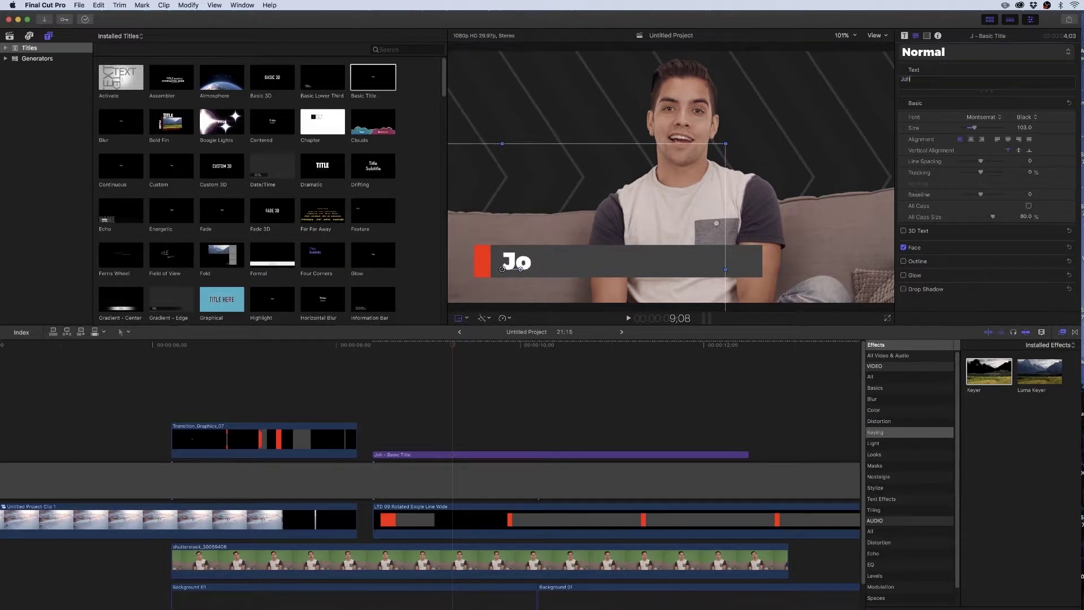
text(n Rocketstock)
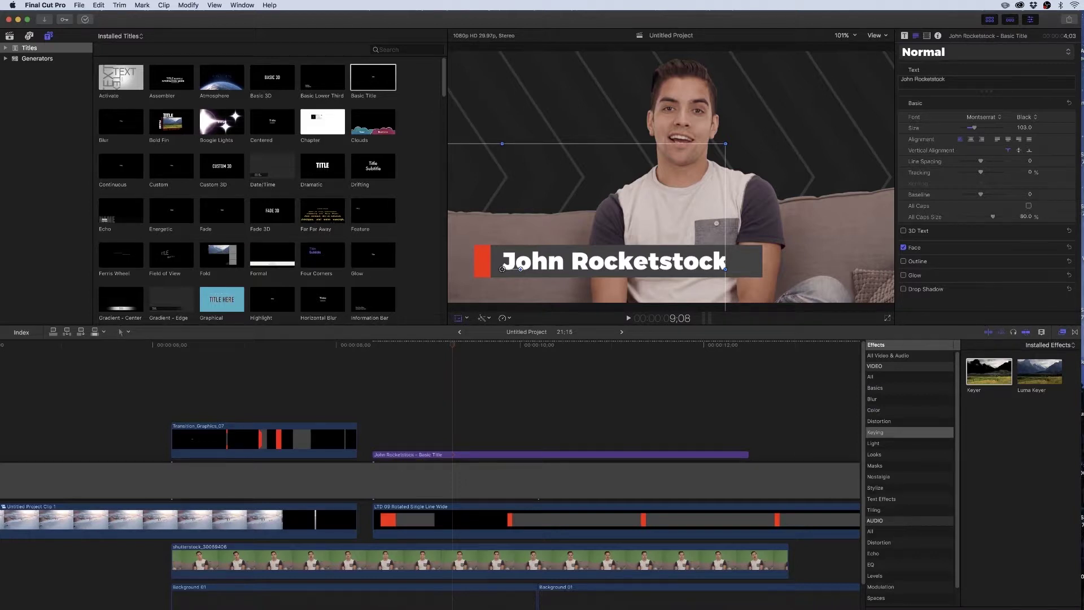
Shift the title clip later so it starts at about 9:05, when the lower third bar has extended
scroll(452, 452, down, 1)
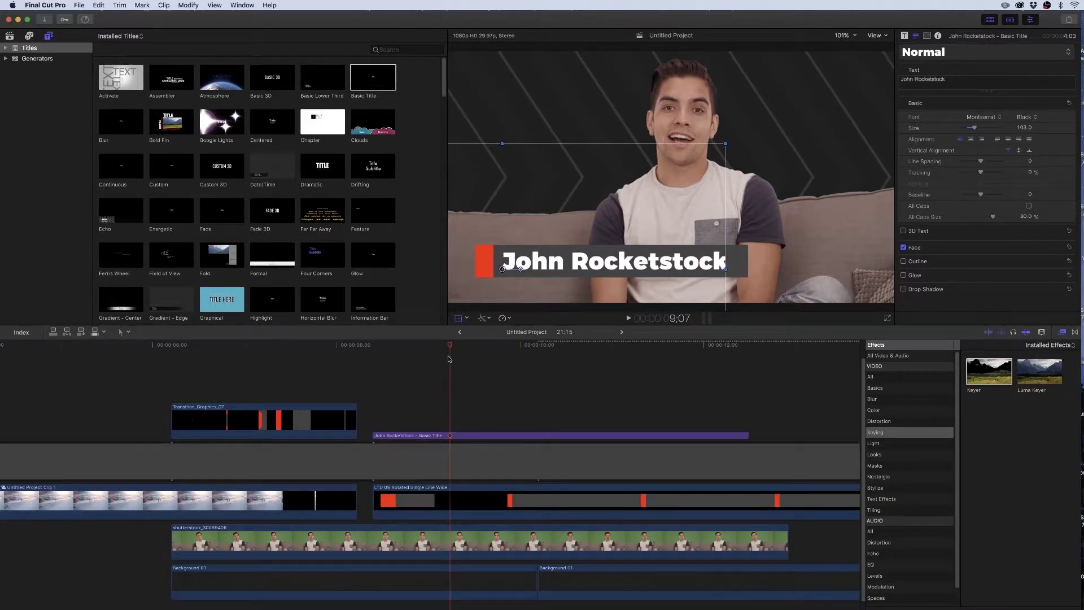
click(445, 360)
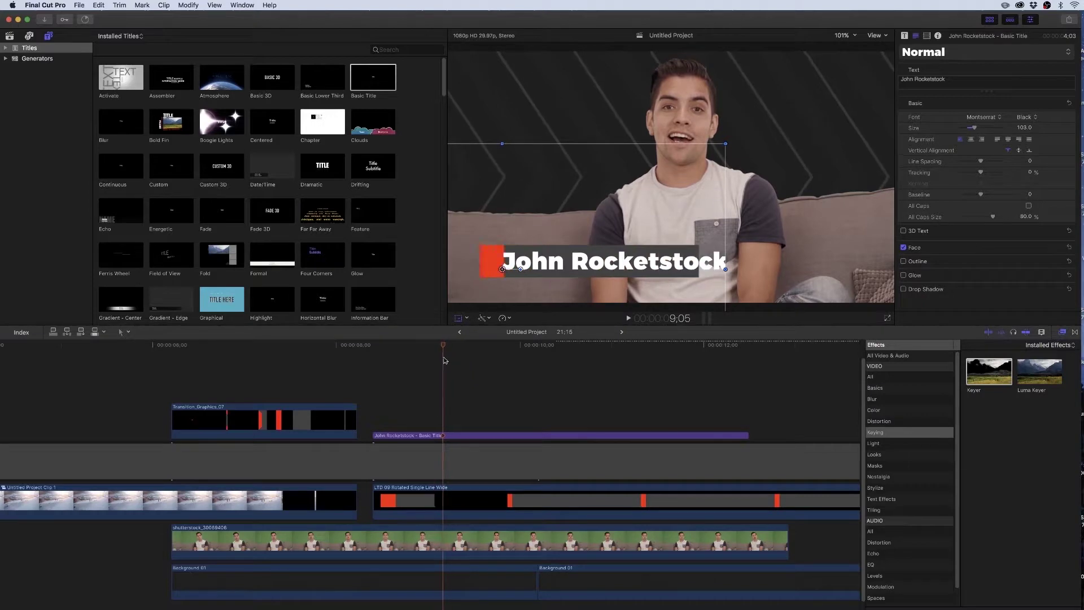
drag(473, 441, 547, 435)
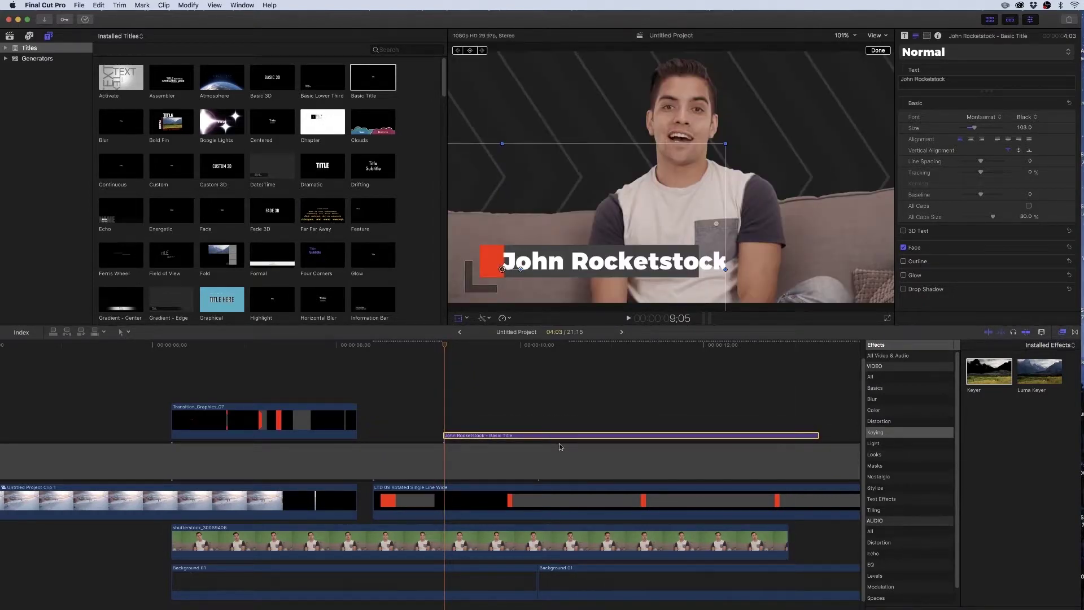
Apply a Cross Dissolve transition to the title clip so the name fades in
click(1076, 333)
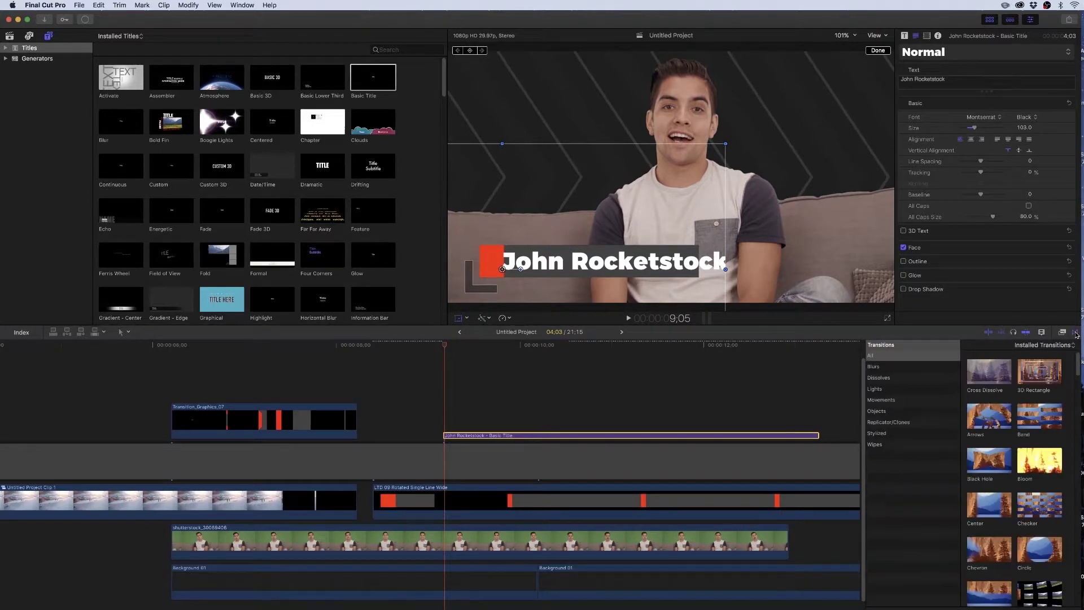
click(884, 381)
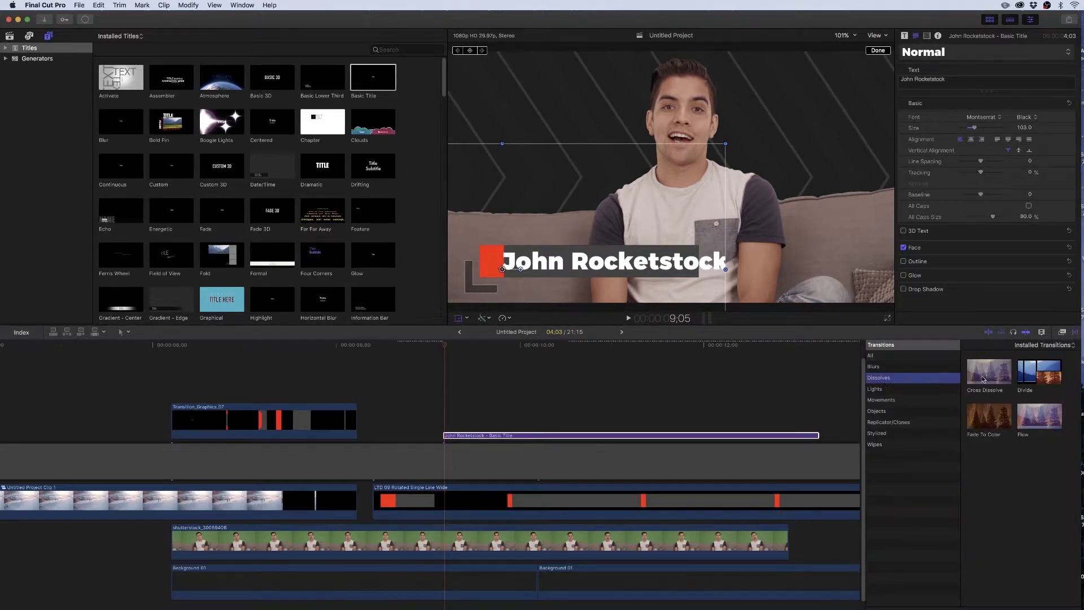
drag(984, 380, 422, 443)
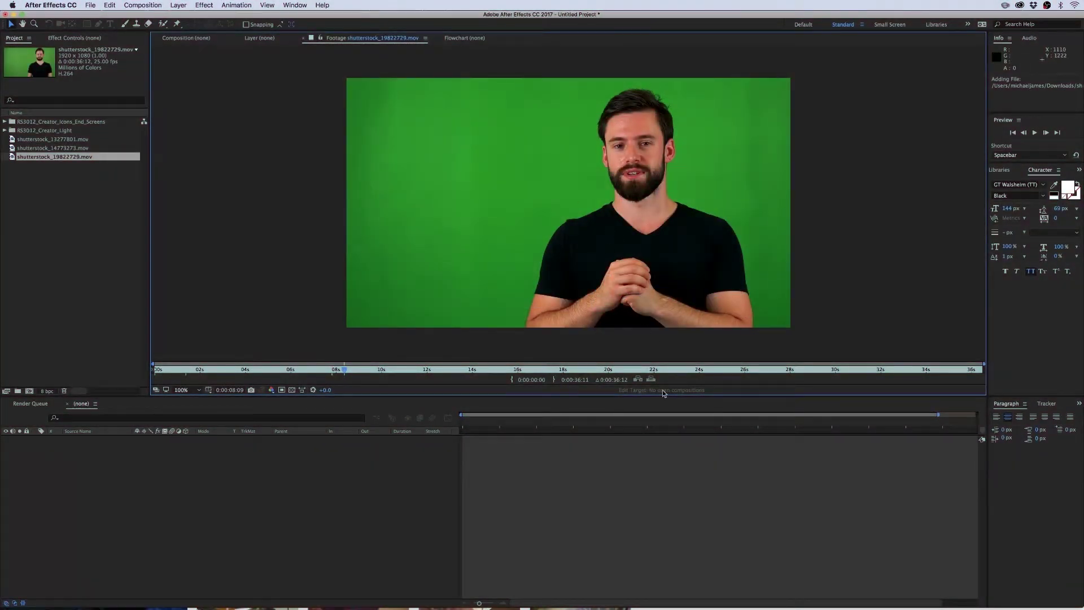
Switch to After Effects and preview the imported woodworking and green-screen clips
click(22, 279)
double_click(32, 148)
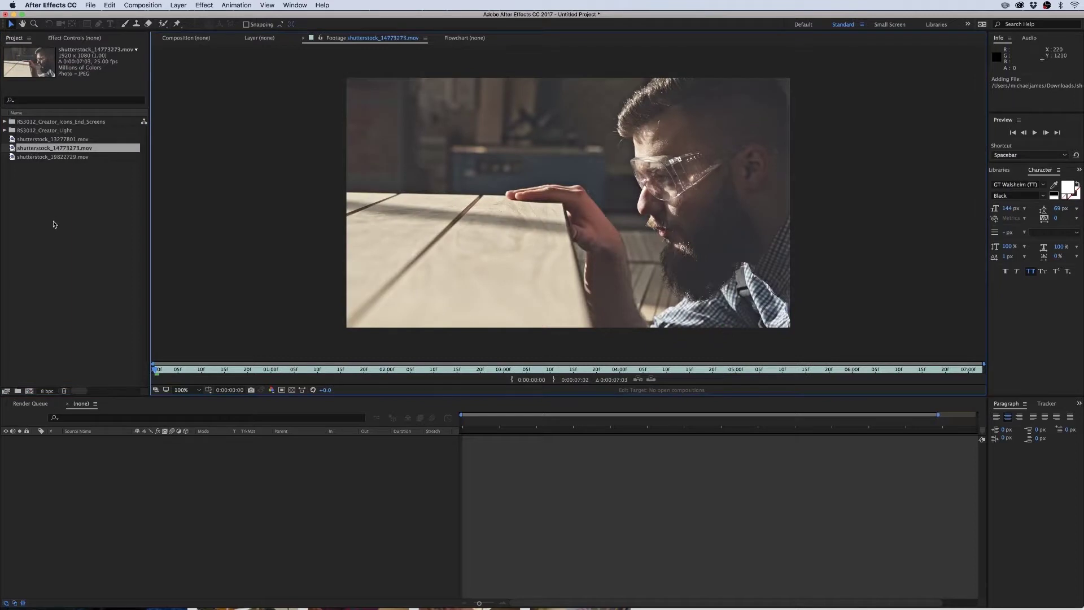
double_click(48, 139)
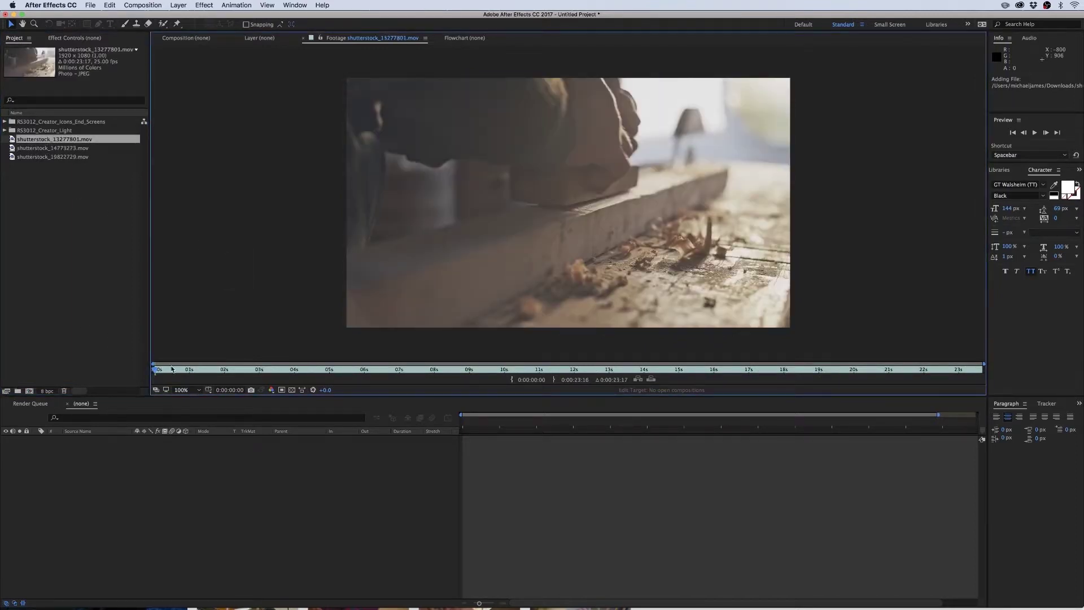
drag(172, 370, 443, 369)
click(130, 218)
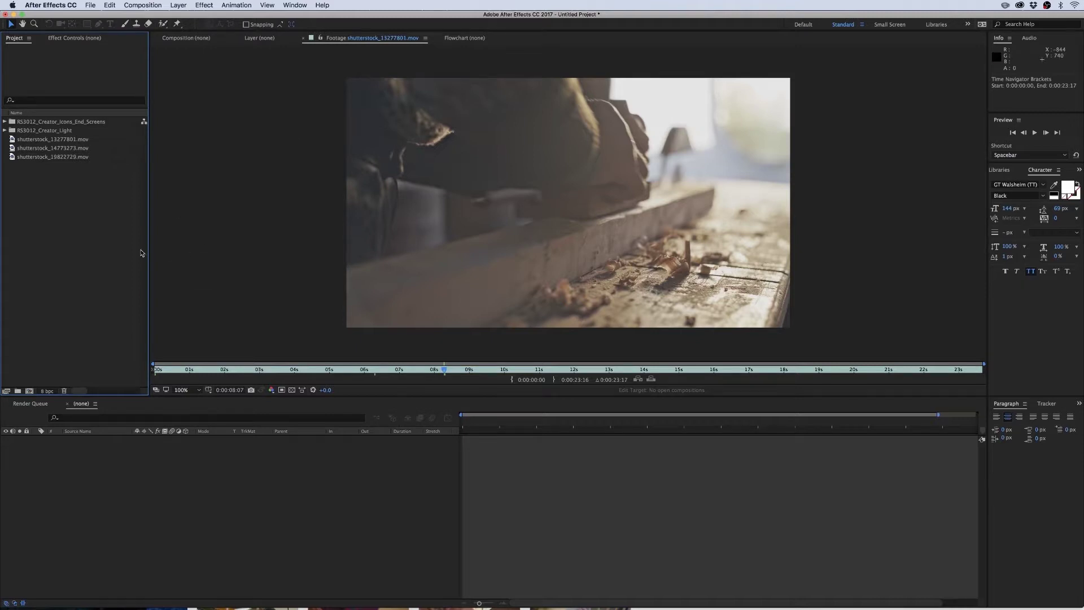
double_click(21, 149)
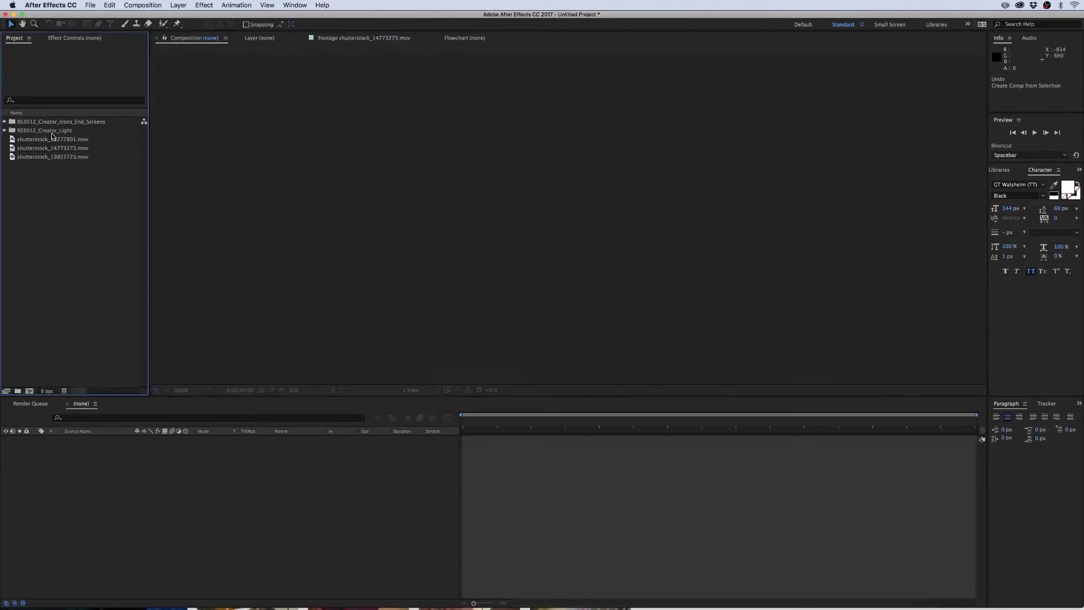
Create a single composition from the three shutterstock clips with their layers sequenced
click(56, 139)
shift+click(58, 157)
drag(56, 139, 30, 393)
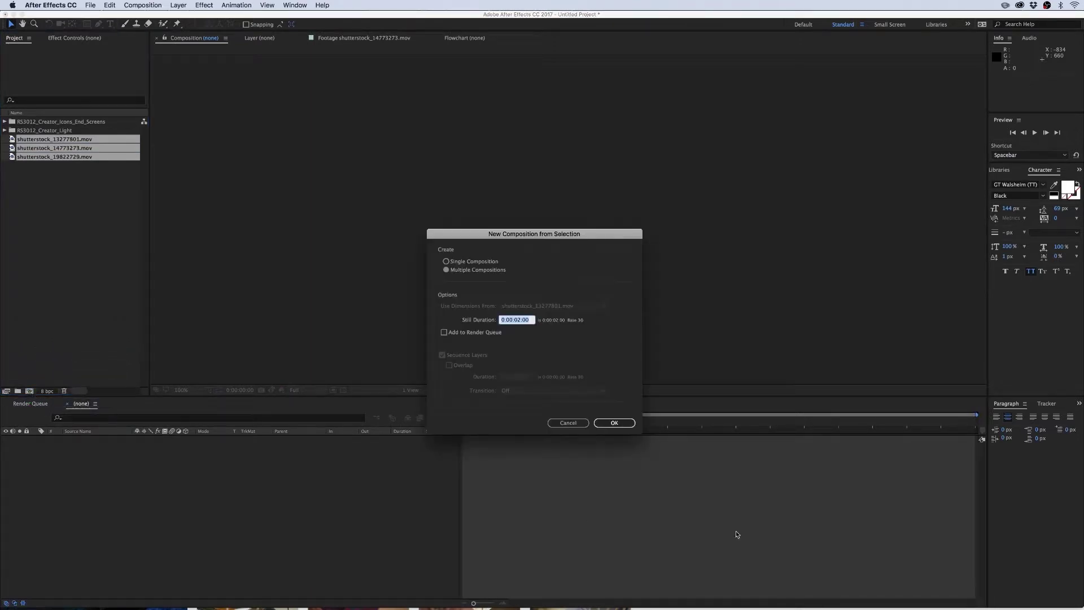
click(446, 262)
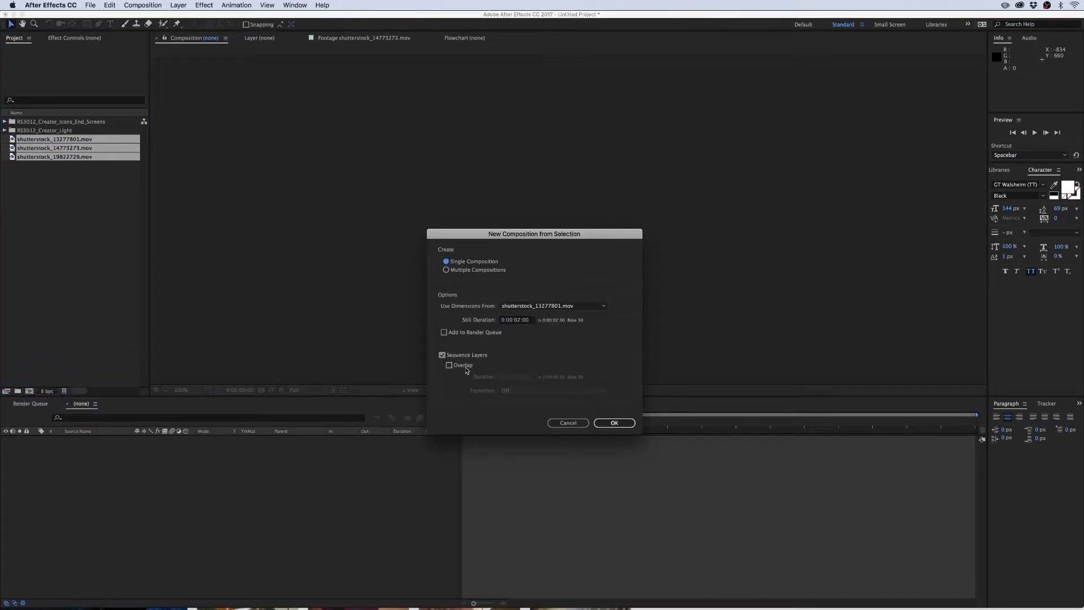
click(614, 423)
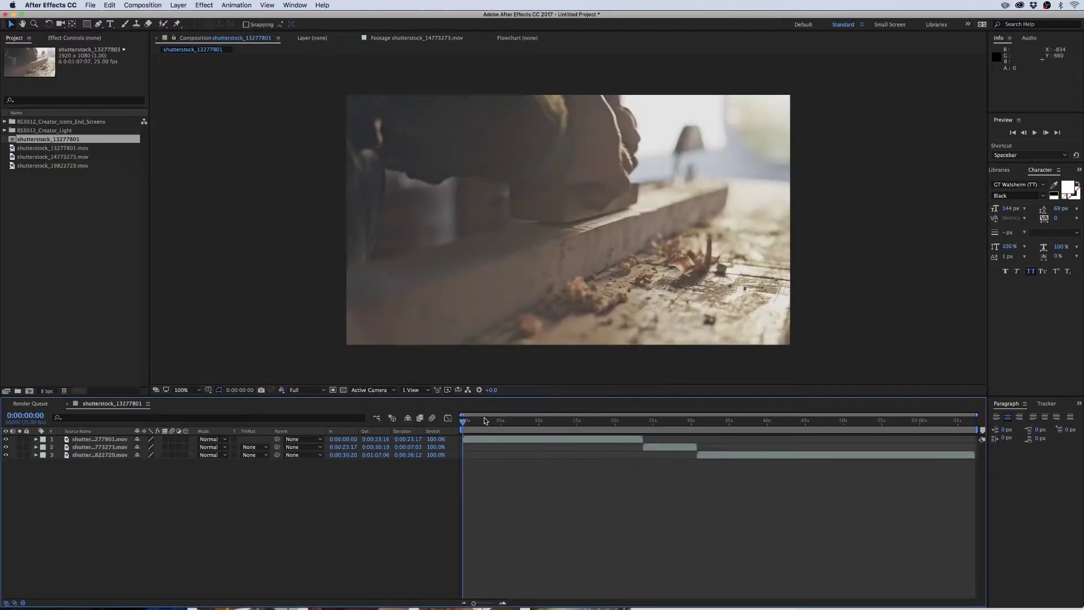
Trim the first clip to end at 5:15 and overlap the others, starting them at 3:08 and 8:01
drag(609, 433, 791, 444)
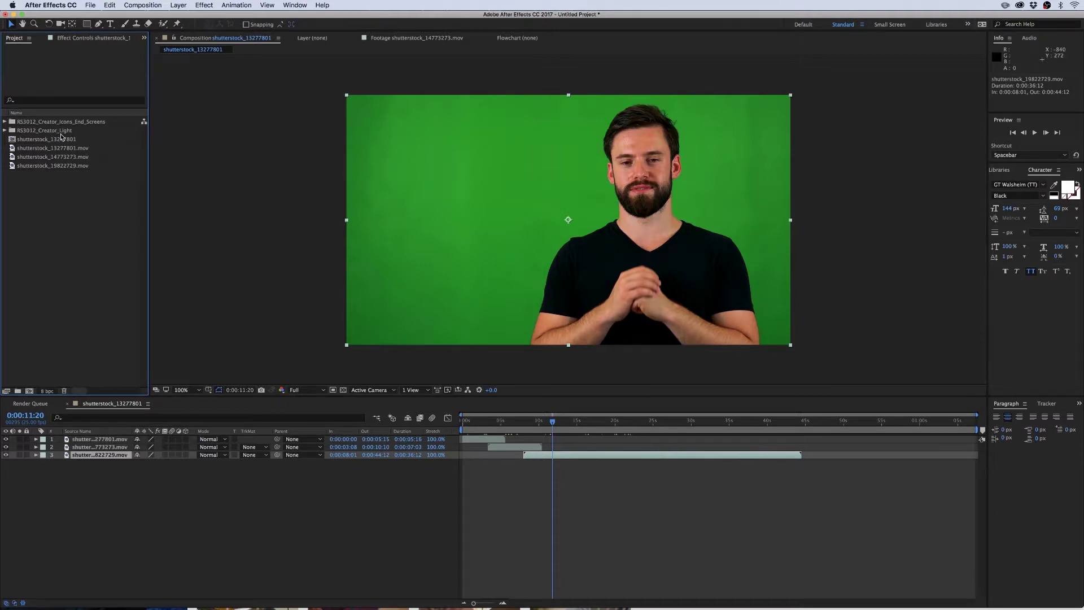
Open the light backgrounds folder of the Creator pack and preview Background 05.mov in the footage viewer
click(4, 131)
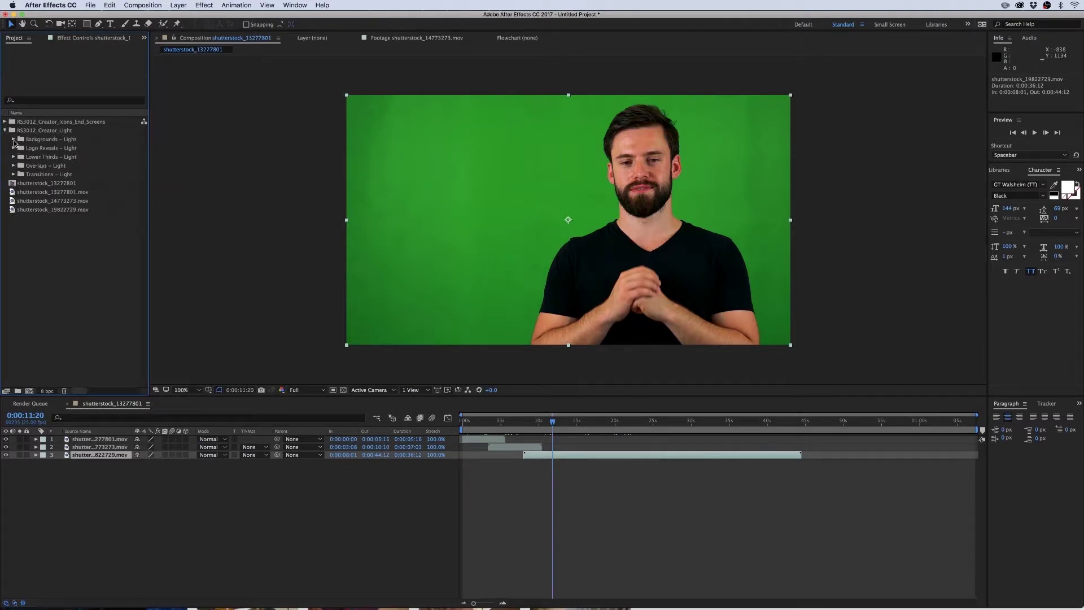
click(13, 139)
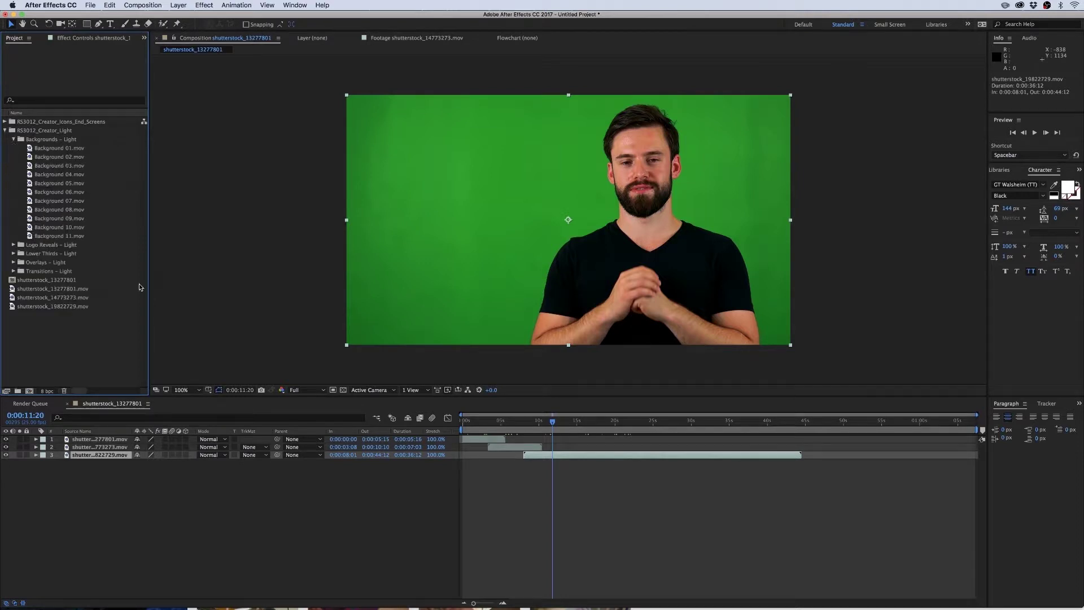
double_click(45, 184)
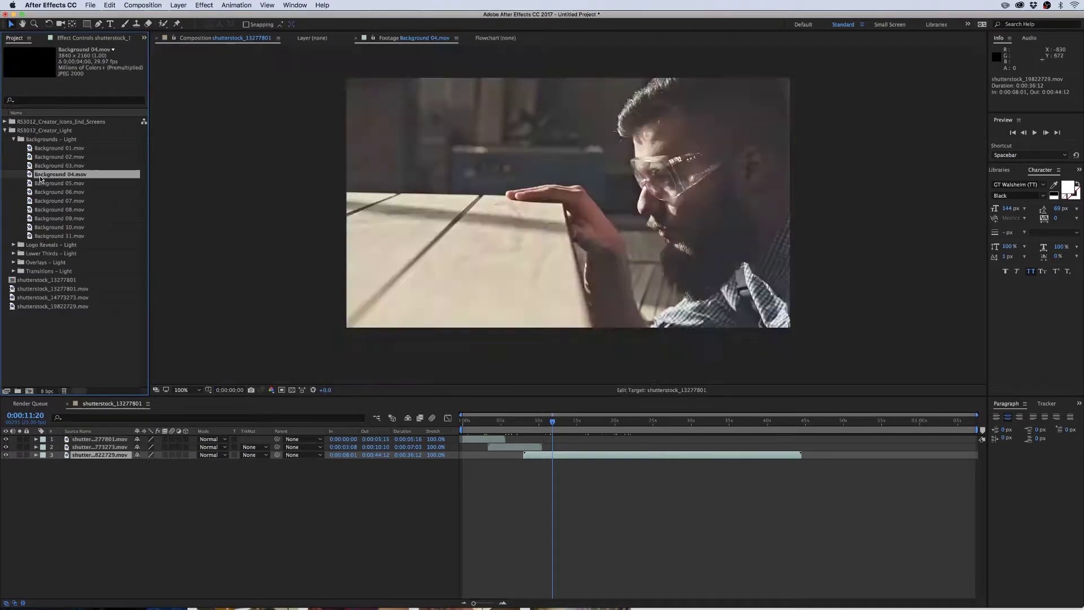
scroll(403, 253, down, 2)
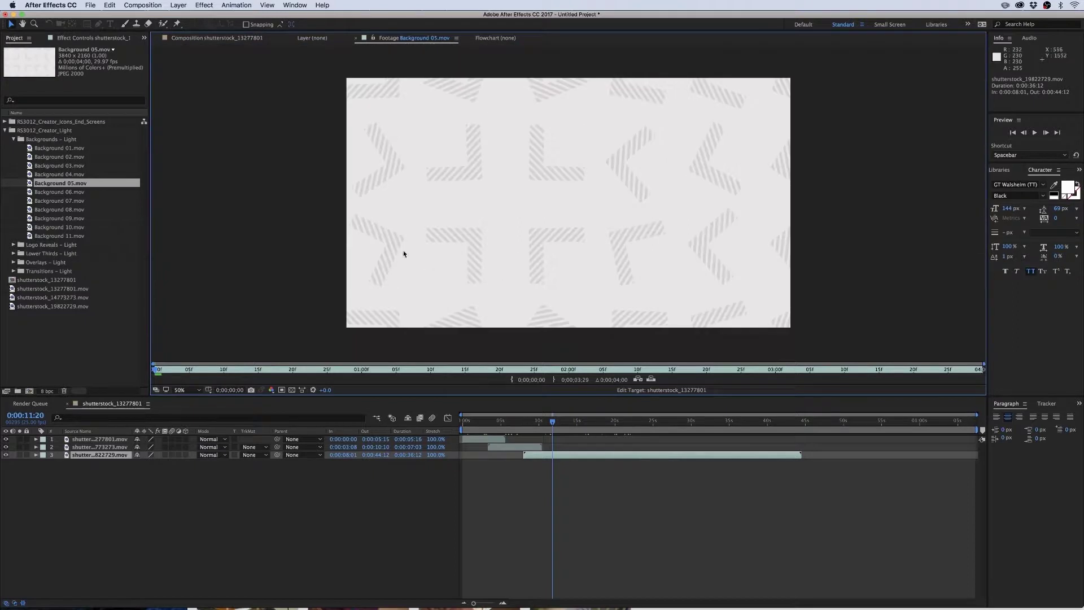
Loop Background 05.mov through its main footage interpretation settings and add it to the composition as the lowest layer
right_click(55, 186)
mouse_move(129, 244)
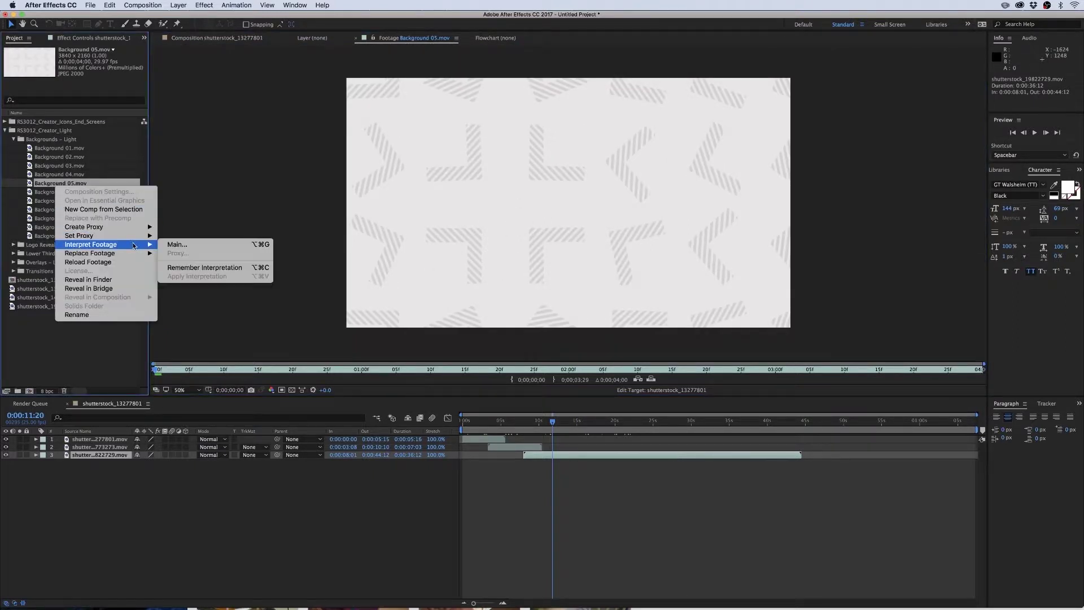
click(176, 246)
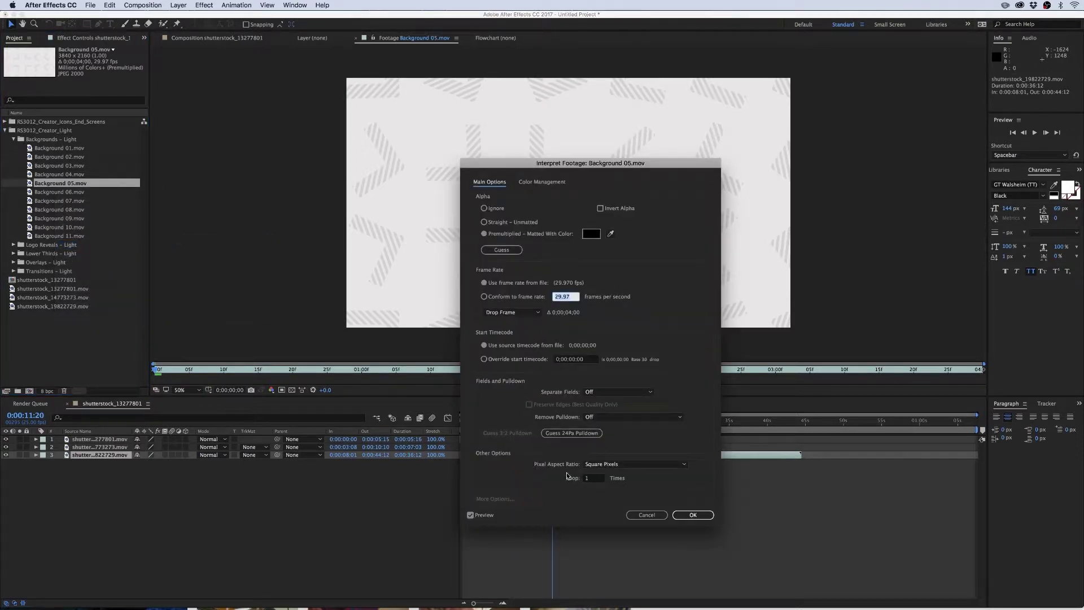
click(595, 479)
key(Return)
drag(65, 183, 117, 547)
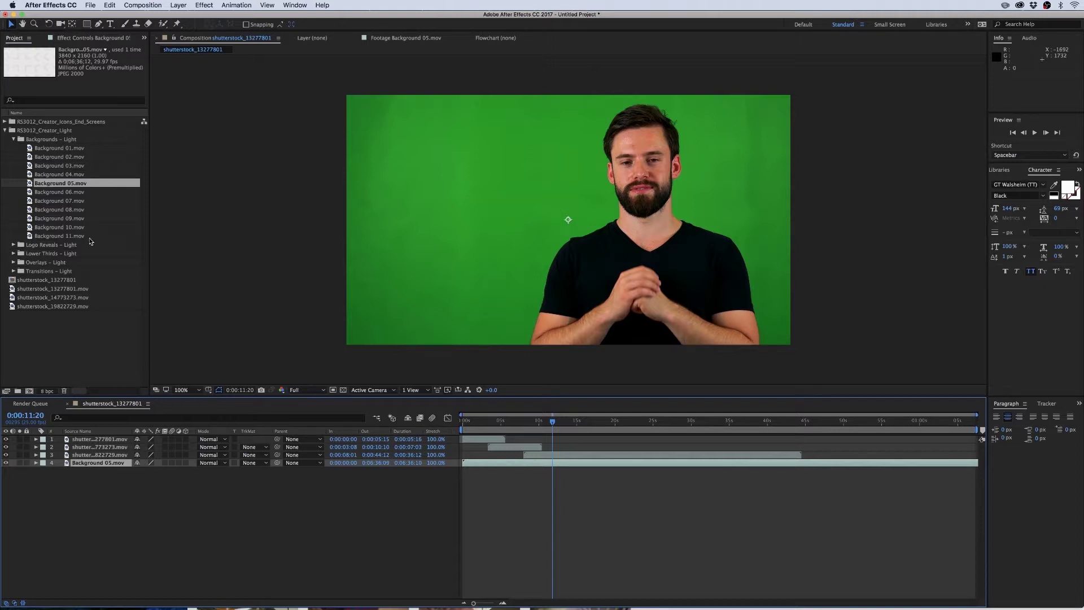
click(13, 140)
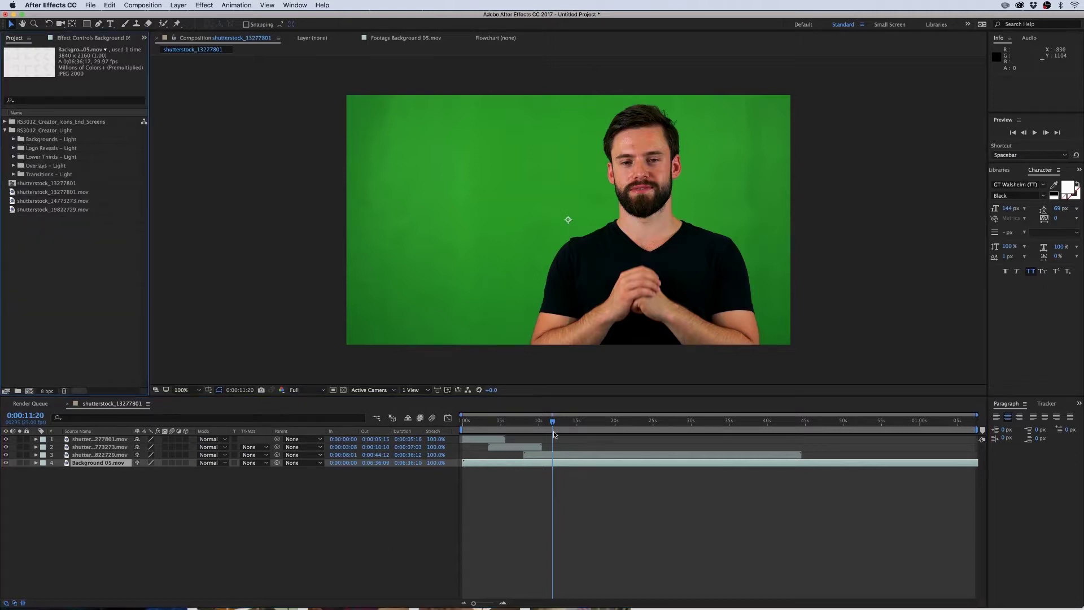
drag(478, 424, 584, 433)
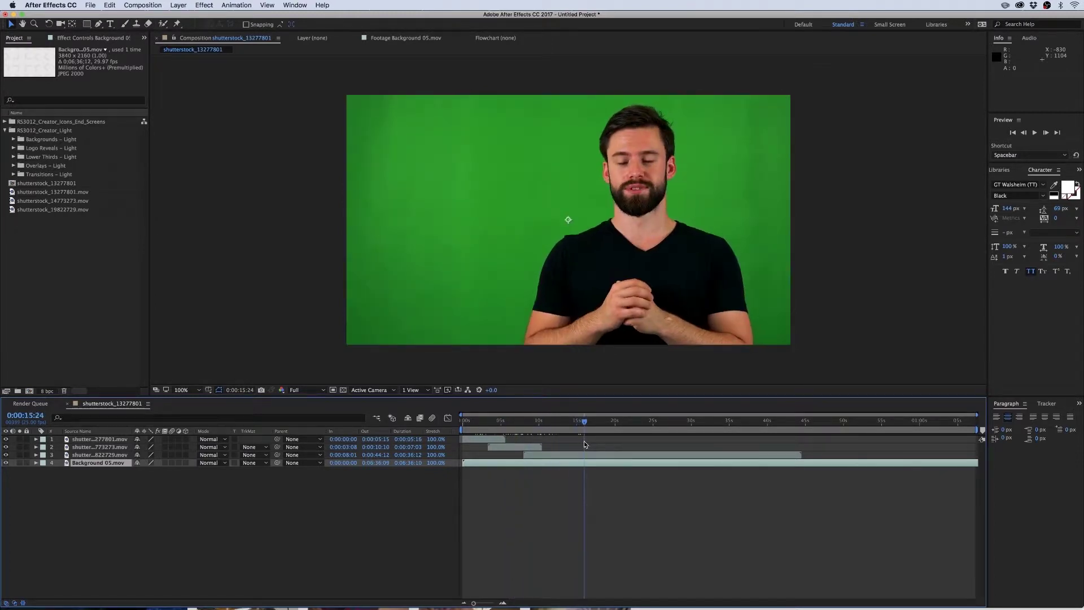
Open the light transitions folder and scrub through Transition_Graphics_14.mov in the footage viewer
click(16, 176)
scroll(66, 275, down, 1)
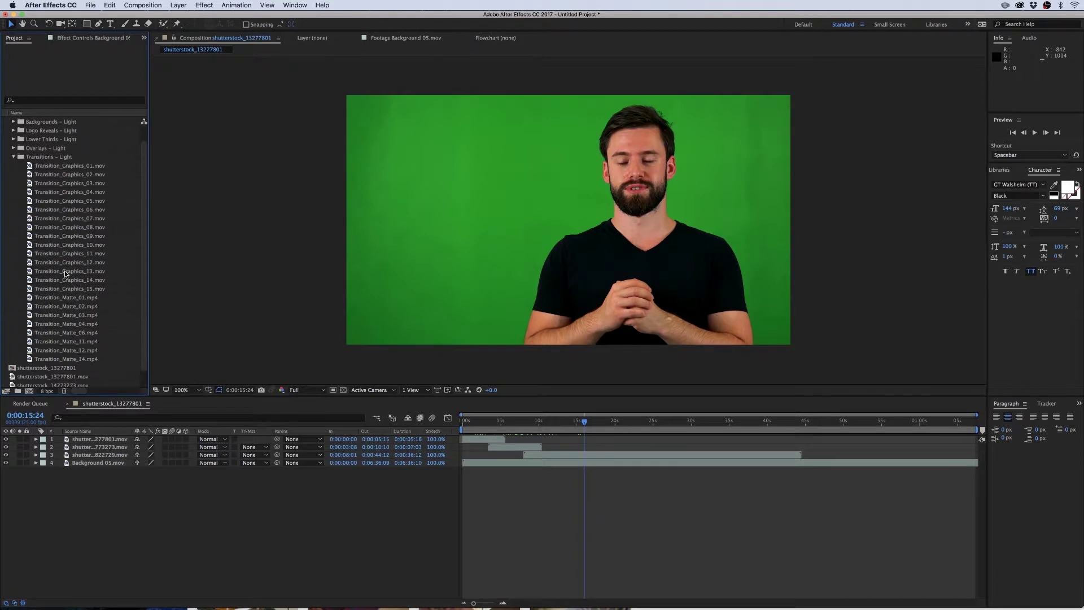
double_click(48, 279)
drag(237, 372, 963, 372)
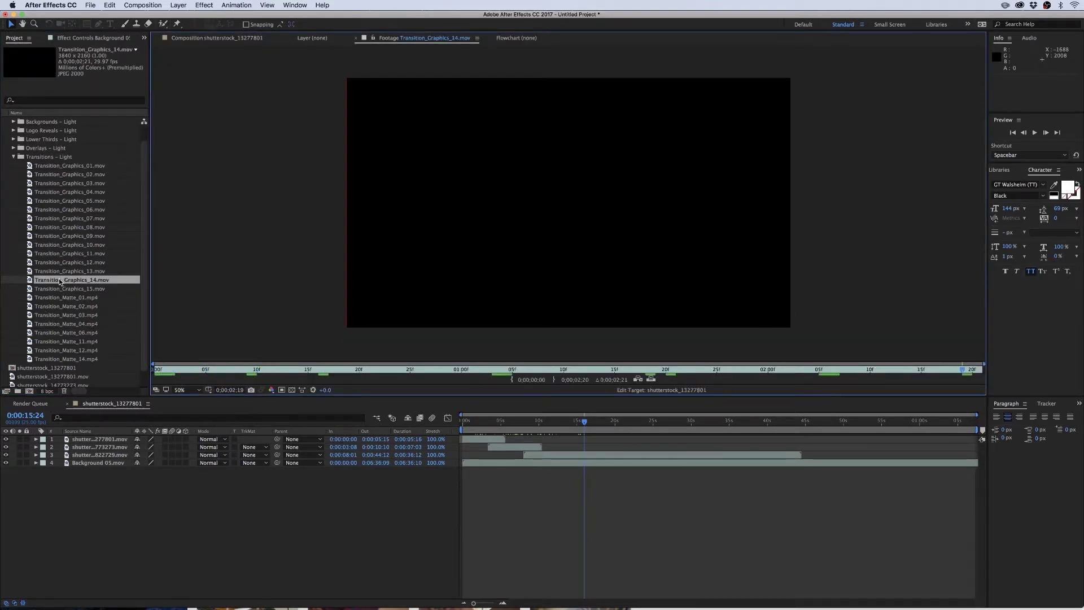
Add Transition_Graphics_14.mov as the top layer from 2:23 to 5:15 and shift the second clip to start at 2:24
drag(60, 282, 105, 441)
drag(471, 442, 504, 458)
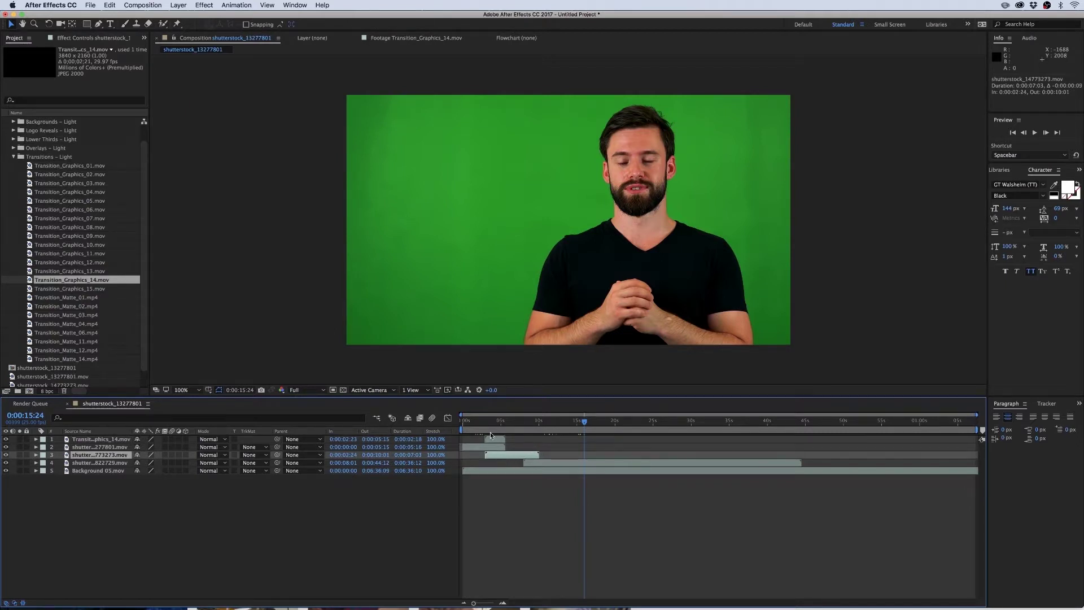
click(504, 459)
click(410, 544)
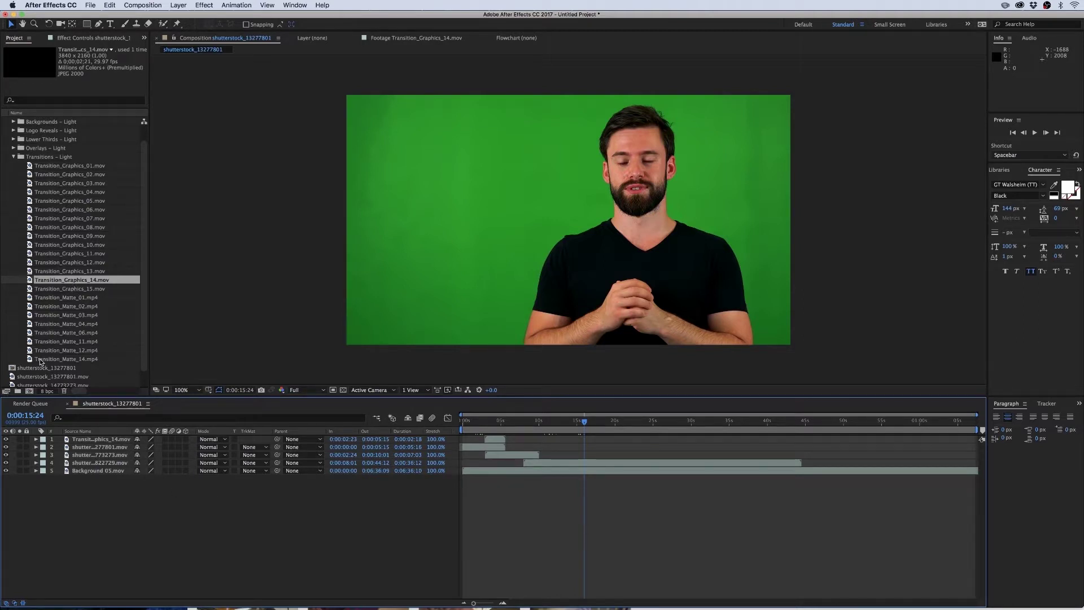
Place Transition_Matte_14.mp4 directly above the first clip and align it with the transition graphic, starting at 2:23
drag(40, 362, 217, 457)
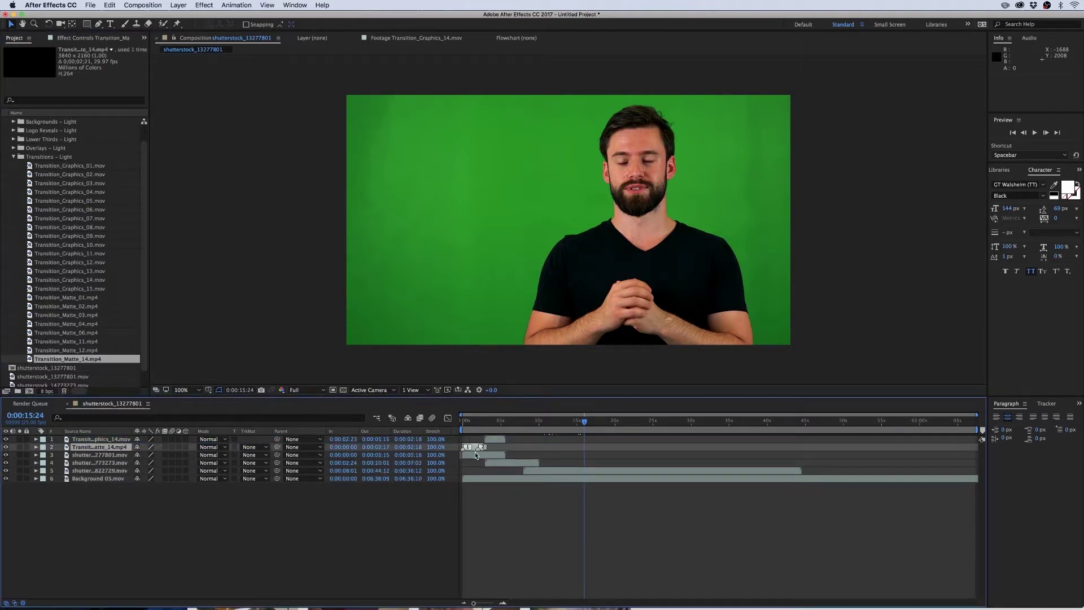
key(equal)
drag(480, 447, 534, 462)
click(517, 424)
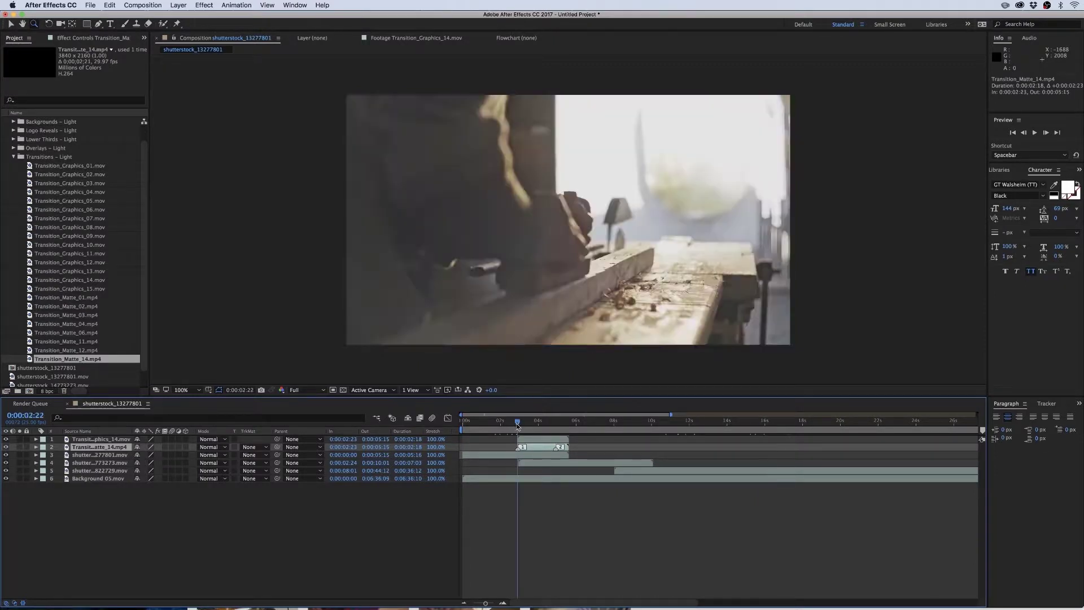
mouse_move(486, 603)
mouse_down()
mouse_move(499, 605)
mouse_move(479, 603)
mouse_up()
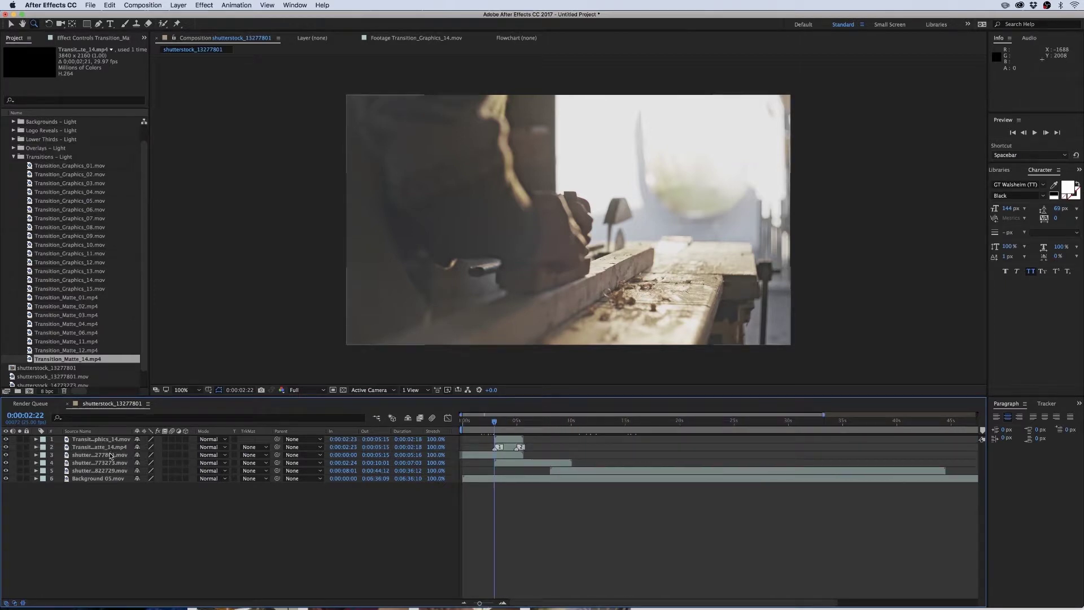
Set the first clip's track matte to Luma Inverted Matte using Transition_Matte_14.mp4
click(109, 456)
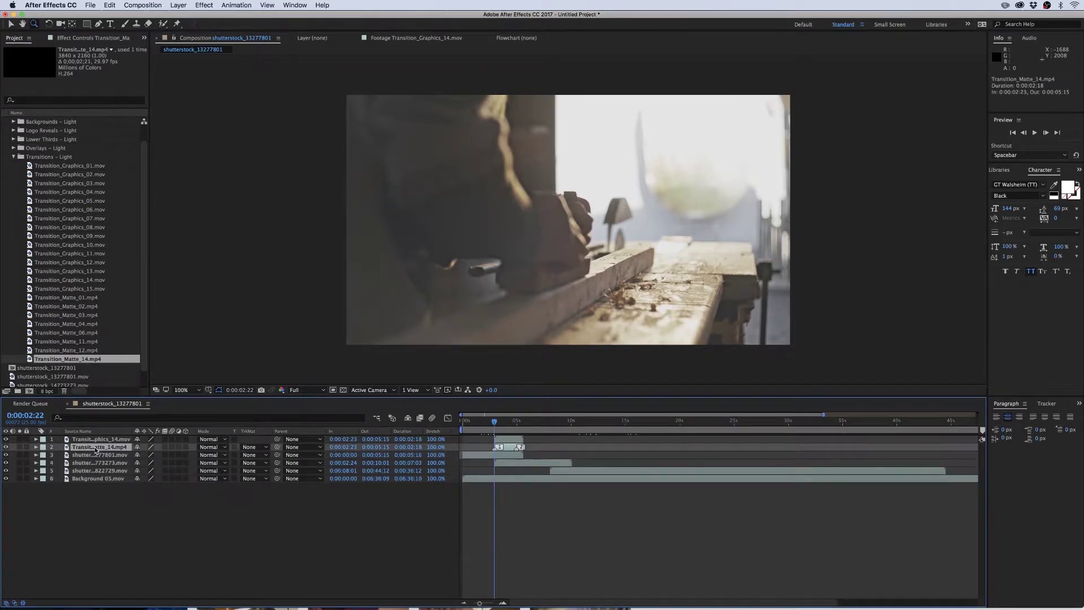
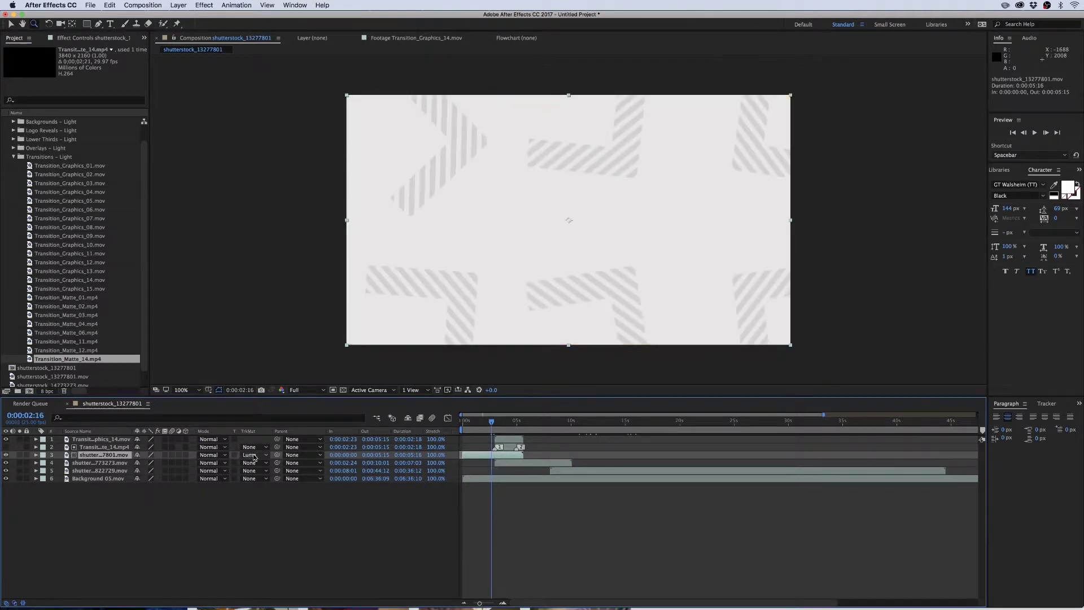
click(255, 455)
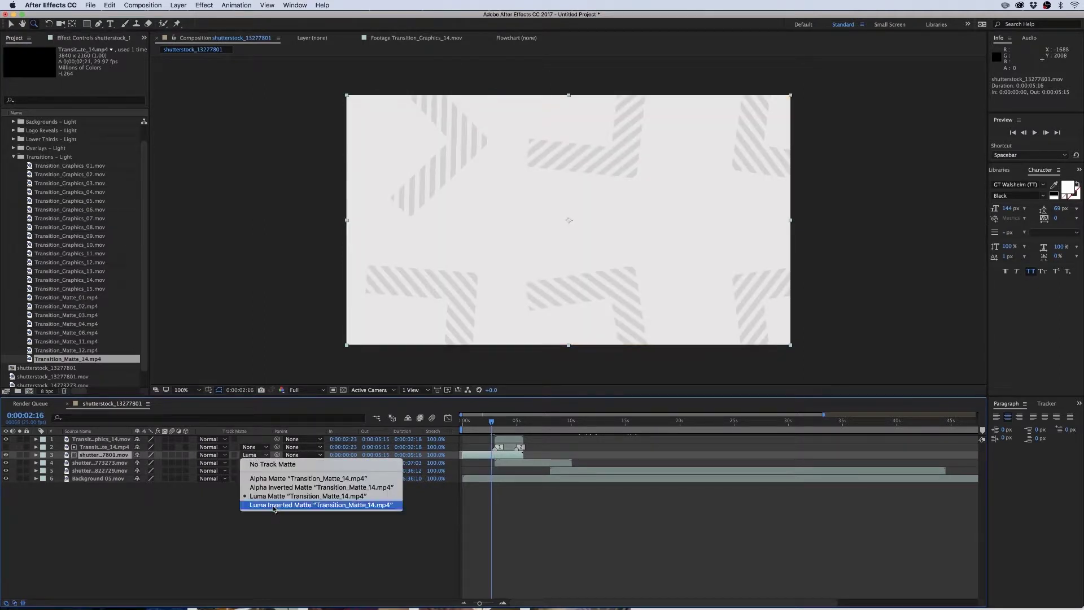
click(321, 505)
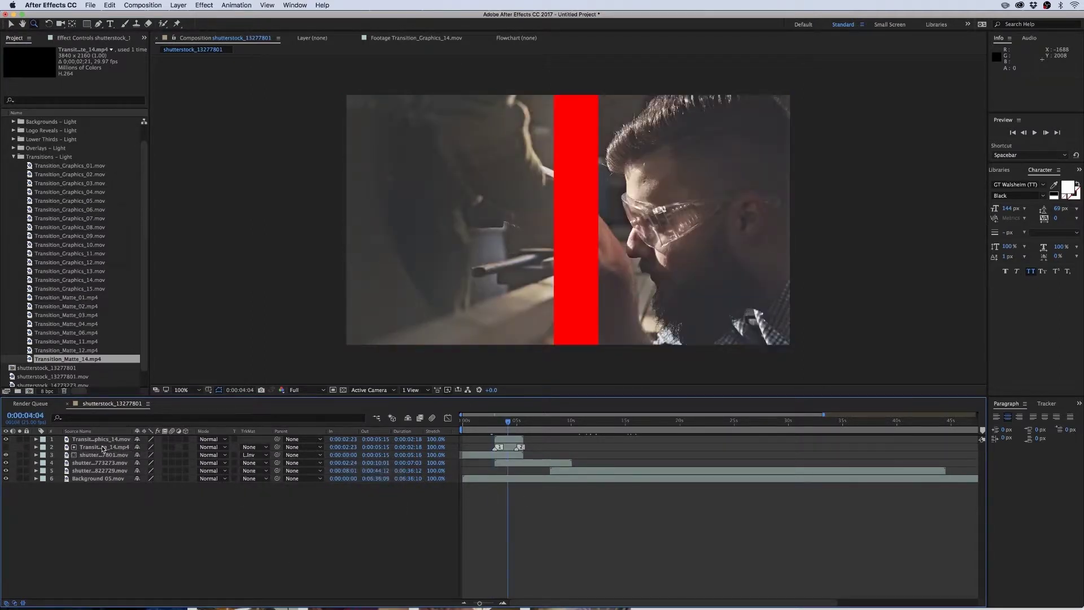
click(103, 448)
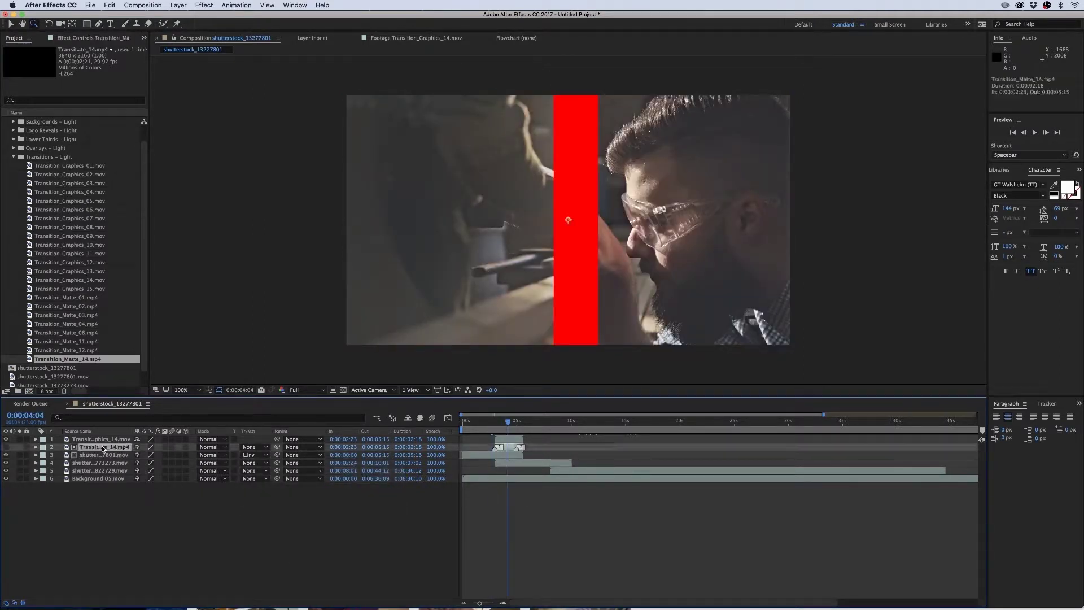
click(220, 563)
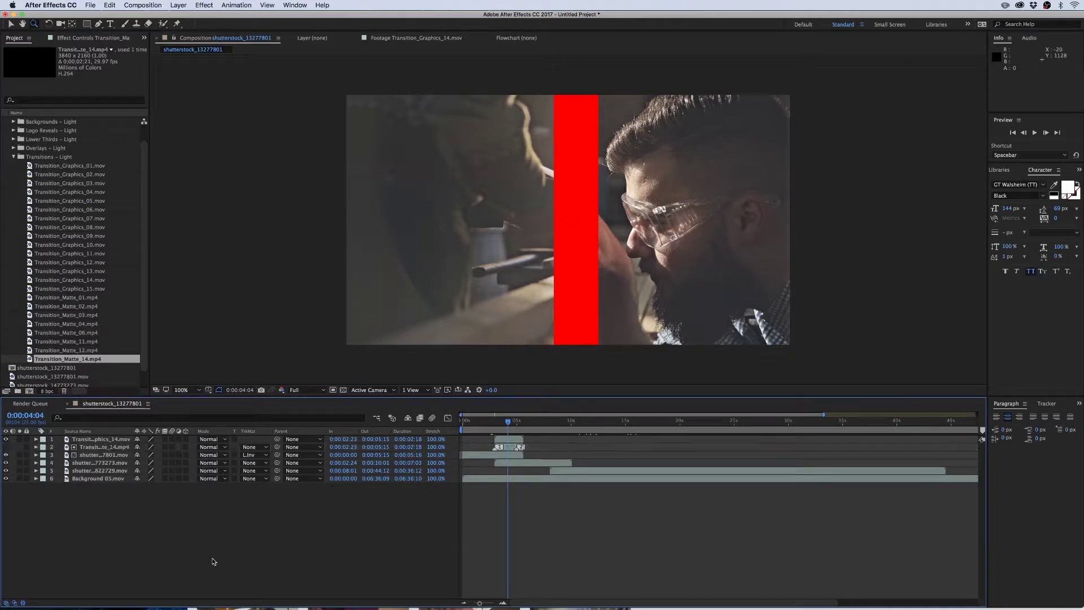
Check the composition's frame size and apply Fit to Comp to the Transition_Graphics_14 and Transition_Matte_14 layers
click(143, 5)
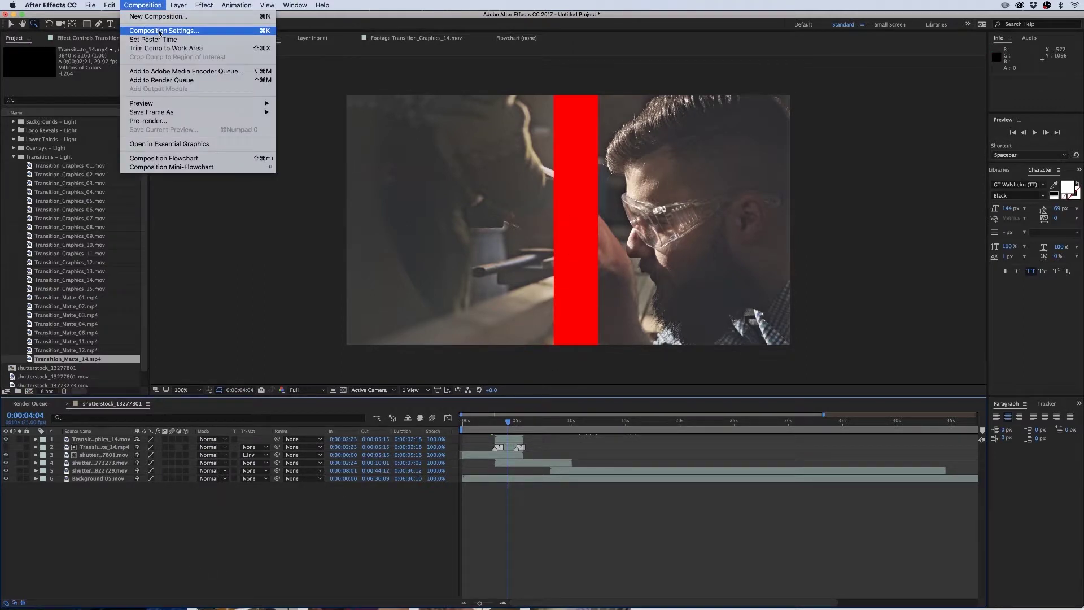
click(158, 29)
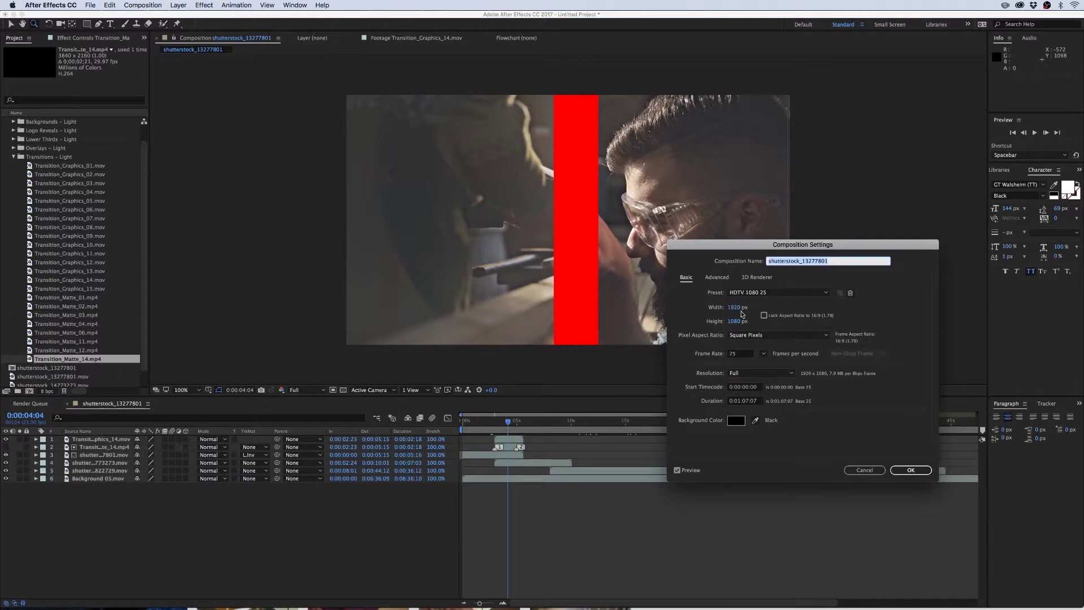
click(909, 470)
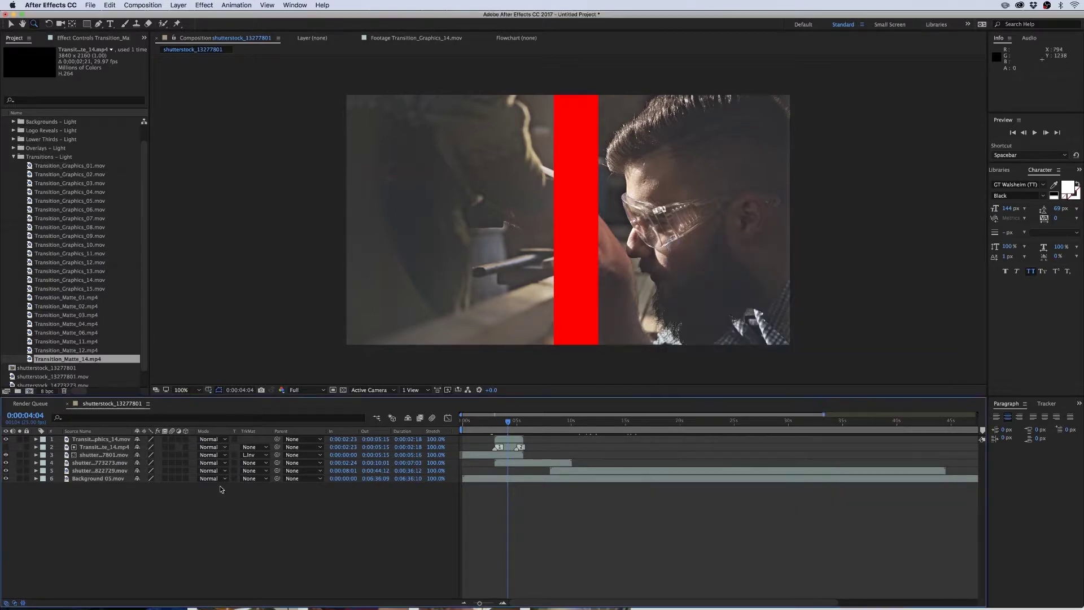
click(107, 440)
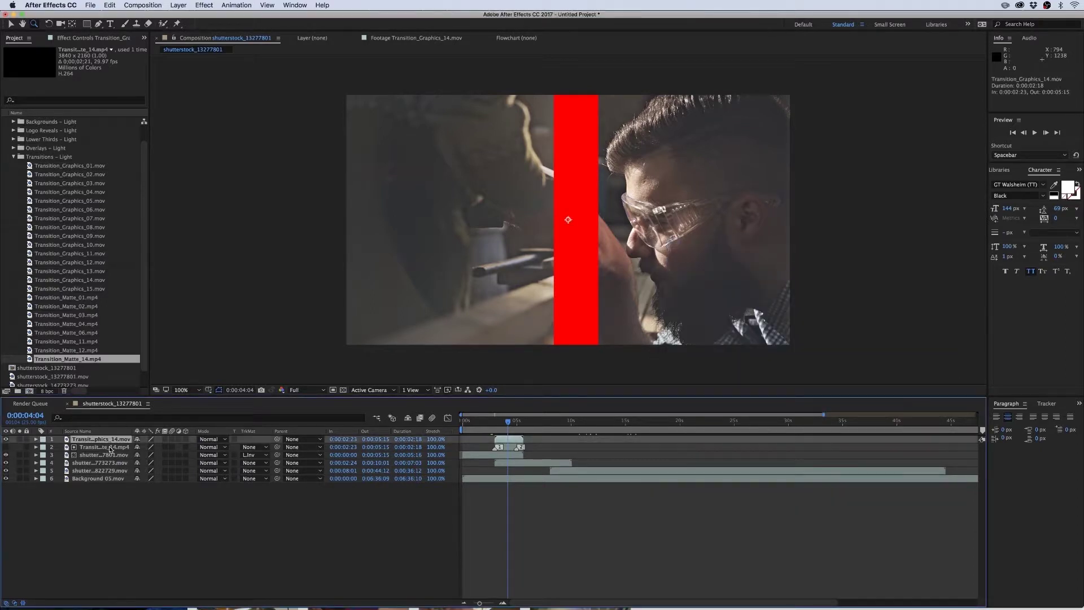
shift+click(111, 447)
right_click(578, 295)
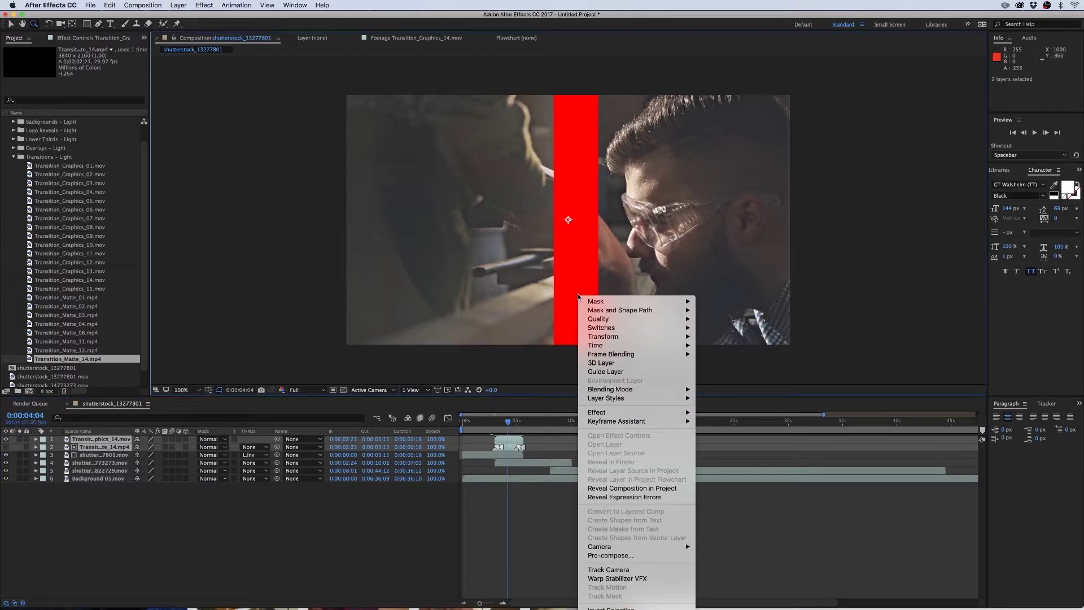
mouse_move(602, 337)
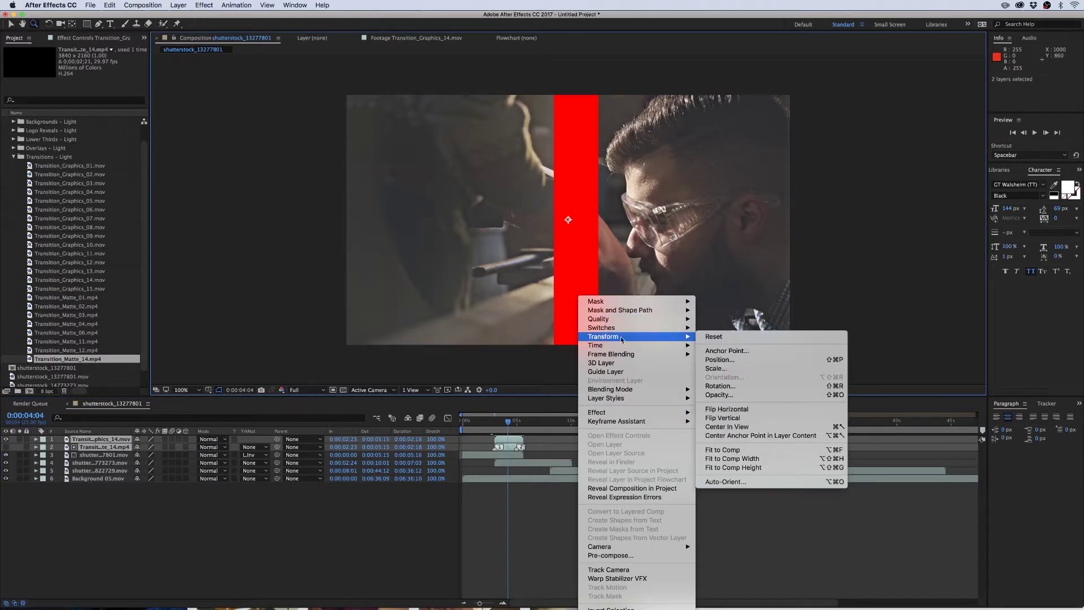
click(772, 449)
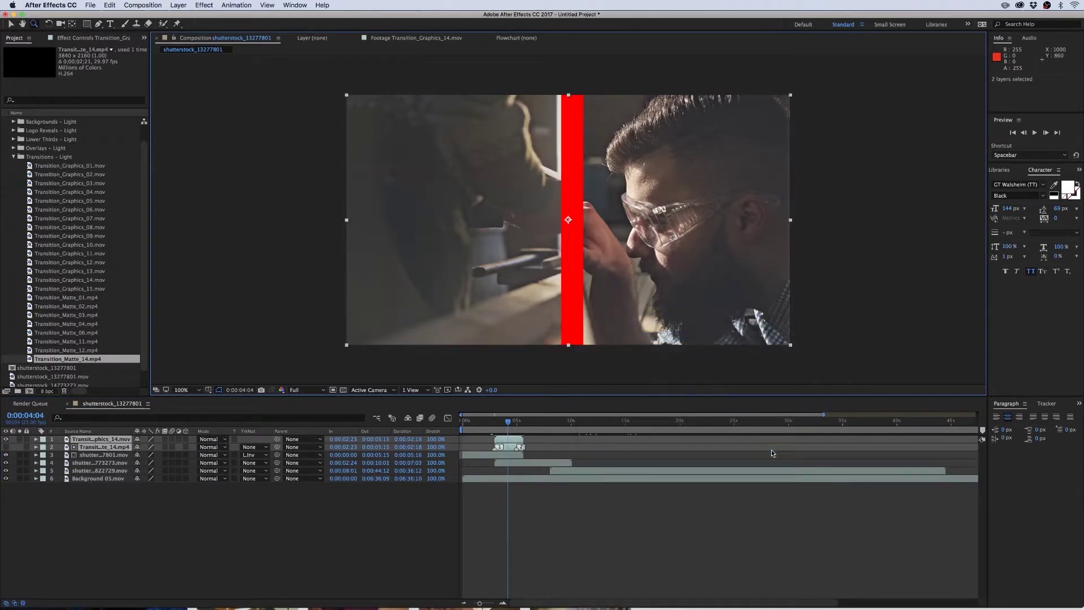
Play back the composition to review the matte transition between the first and second clips
click(427, 525)
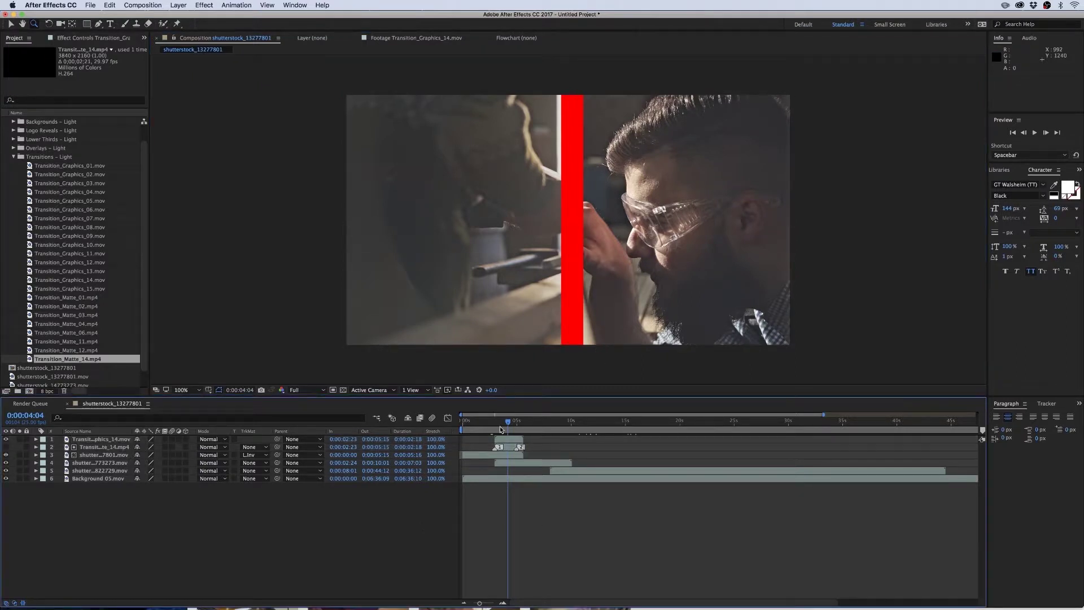
key(space)
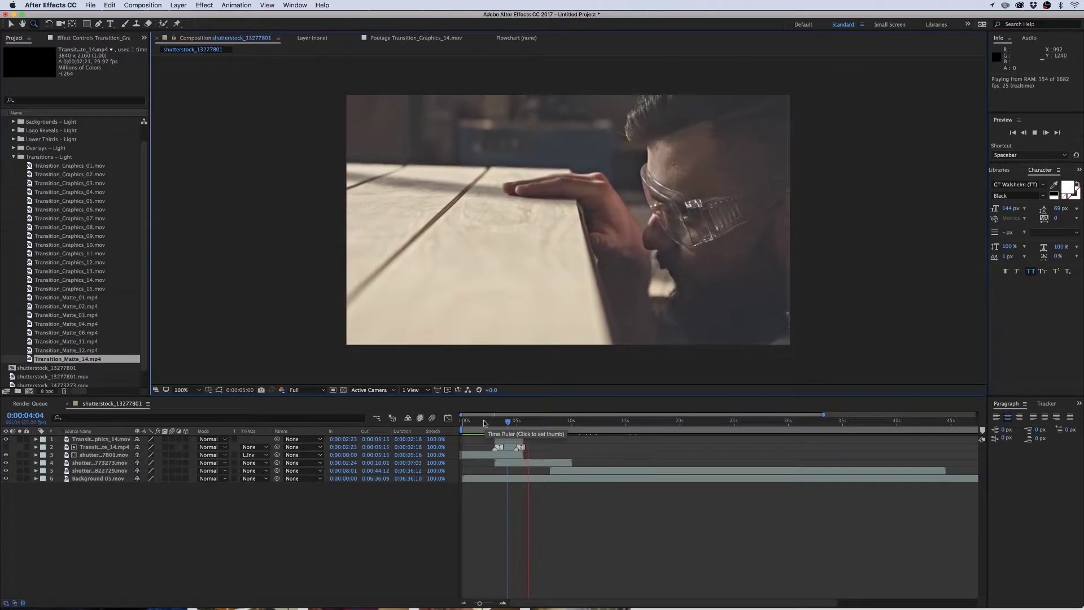
click(539, 428)
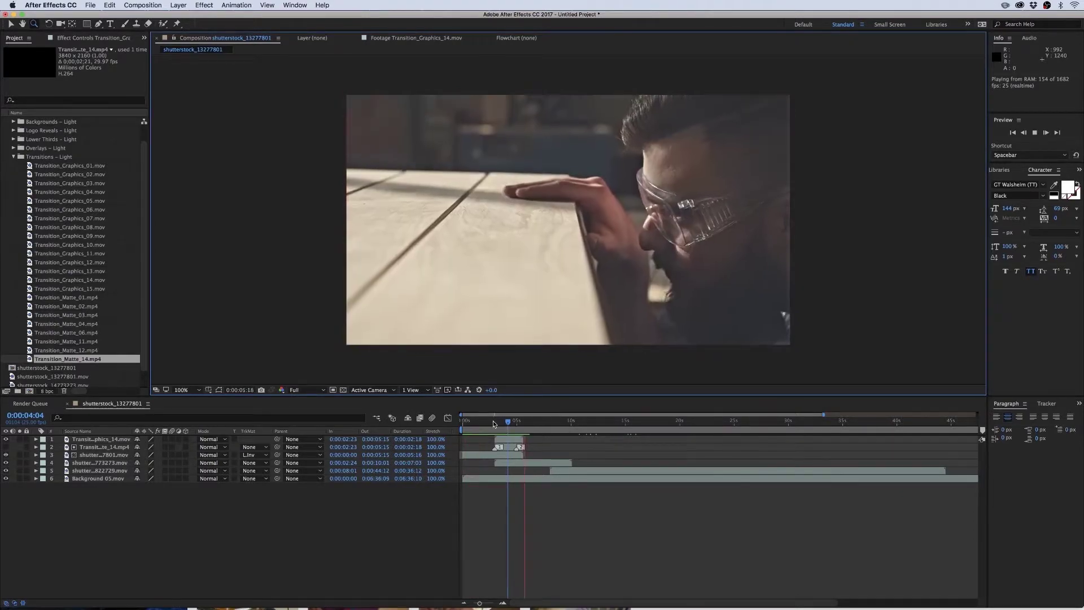
Add Transition_Graphics_11.mov directly above the second clip, starting at 8:01 where the green-screen clip begins
drag(547, 428, 551, 428)
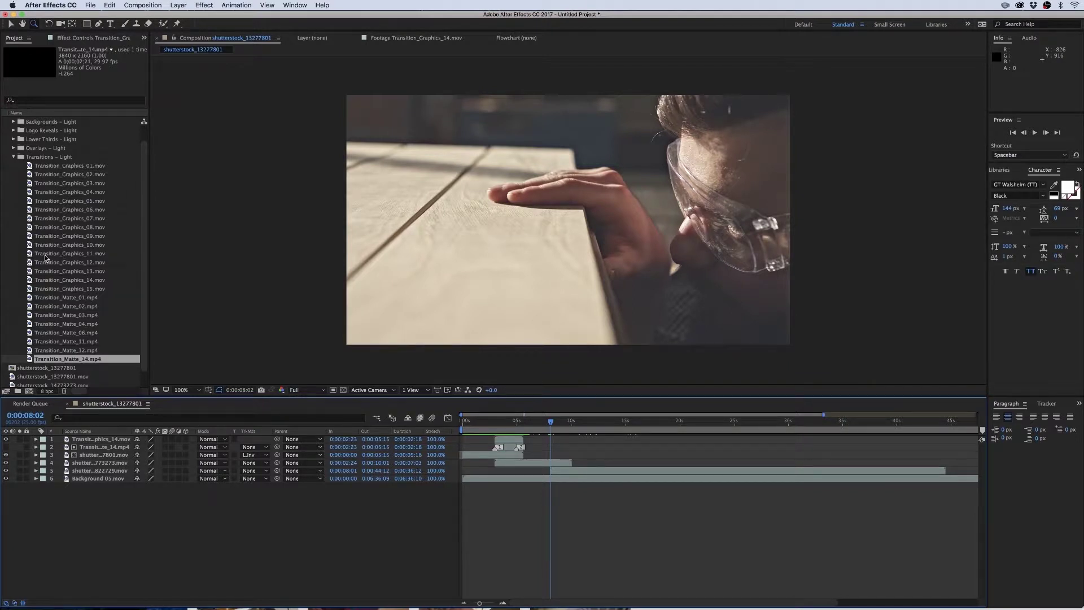
drag(45, 259, 550, 464)
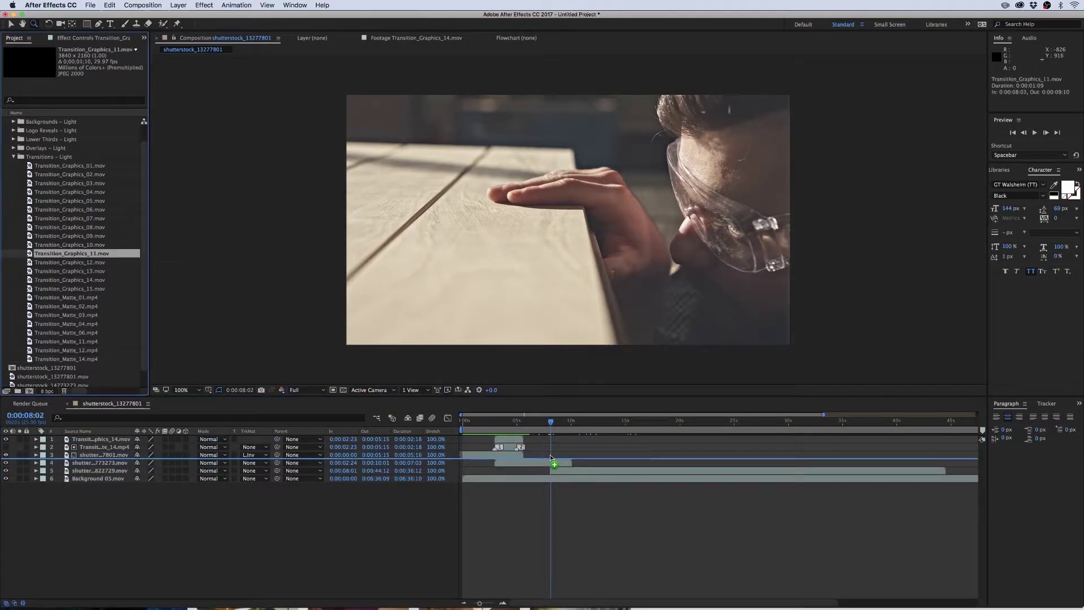
drag(551, 457, 552, 459)
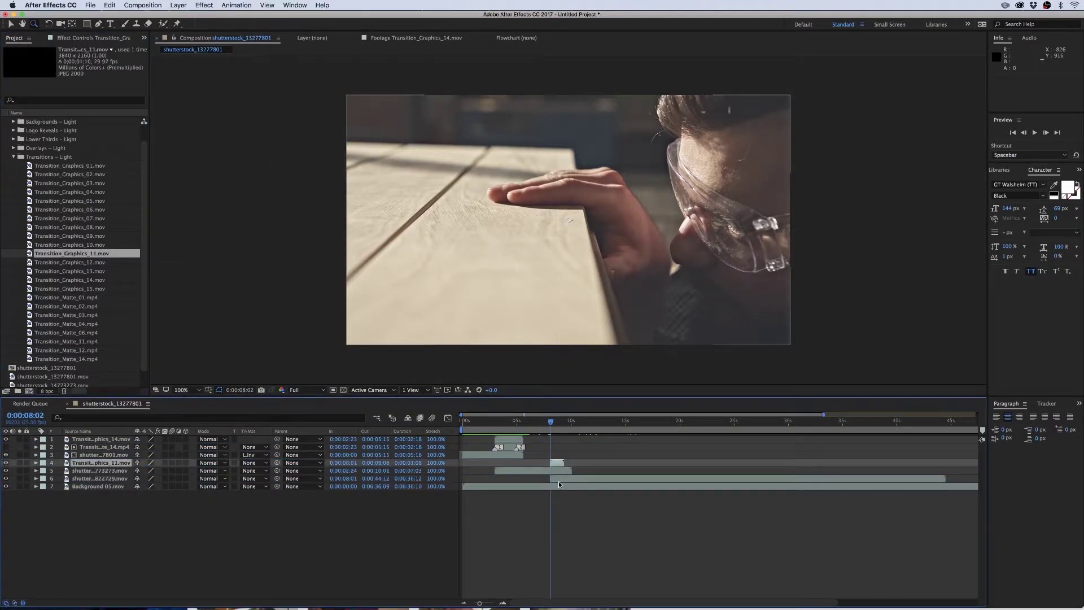
Add Transition_Matte_11.mp4 directly below the Transition_Graphics_11 layer and align its start with that layer at 8:01
drag(31, 342, 552, 467)
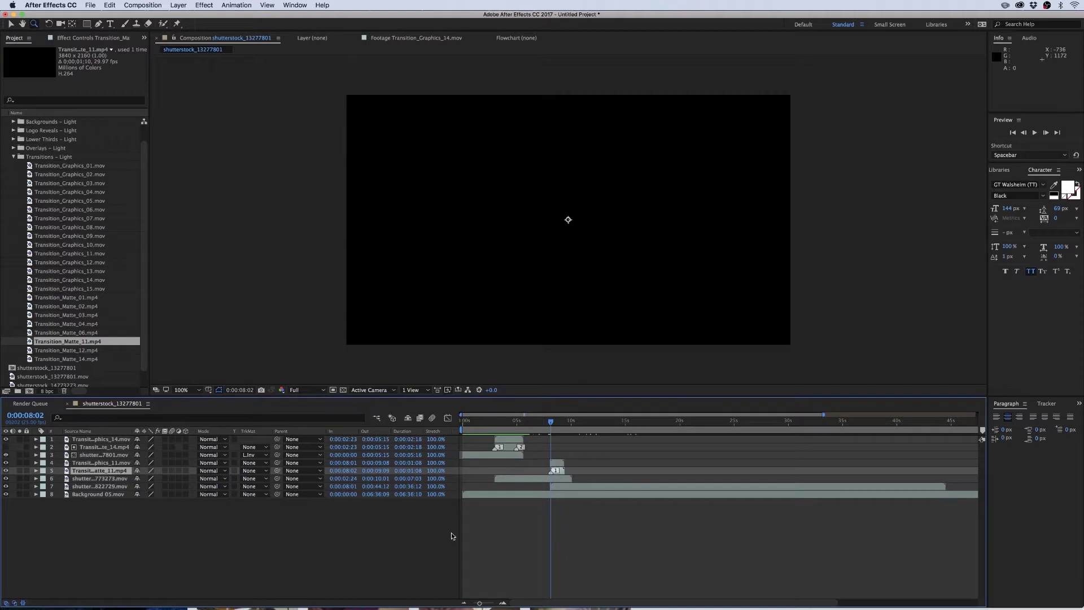
drag(481, 603, 494, 602)
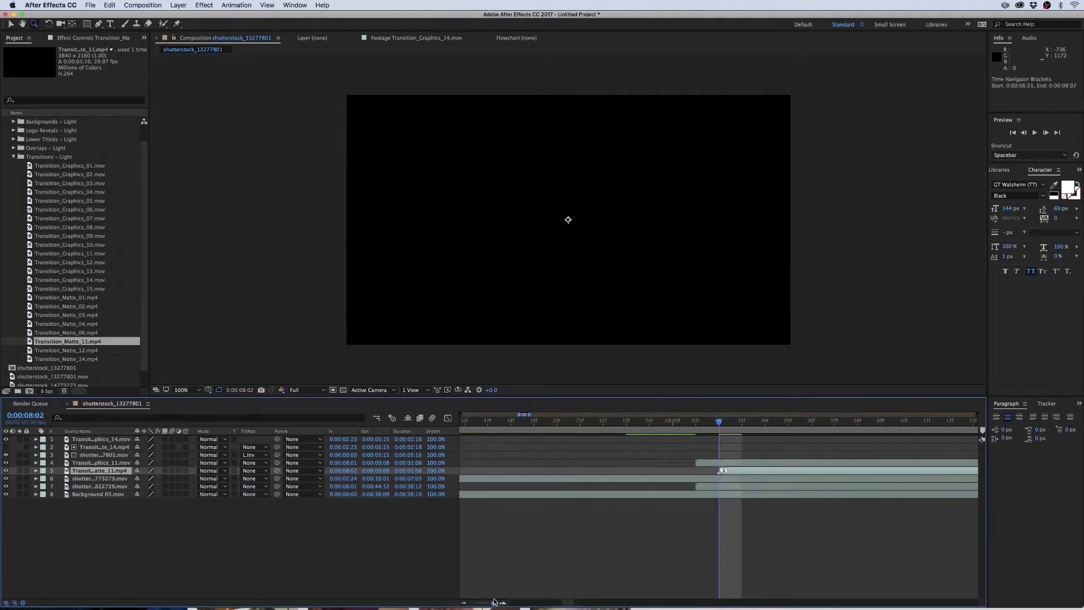
click(783, 477)
drag(720, 471, 697, 472)
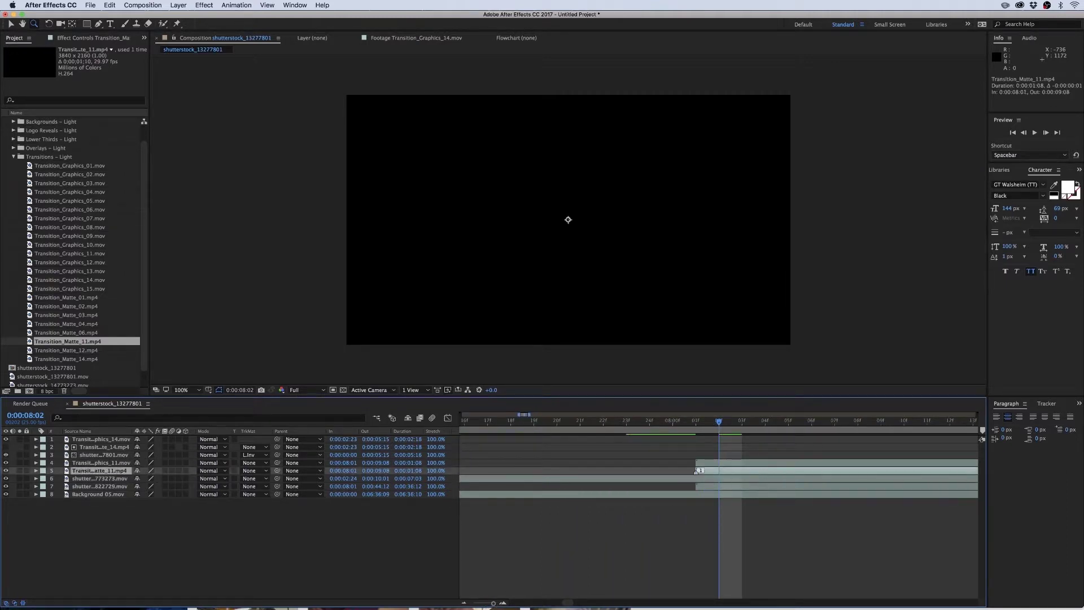
drag(491, 604, 475, 603)
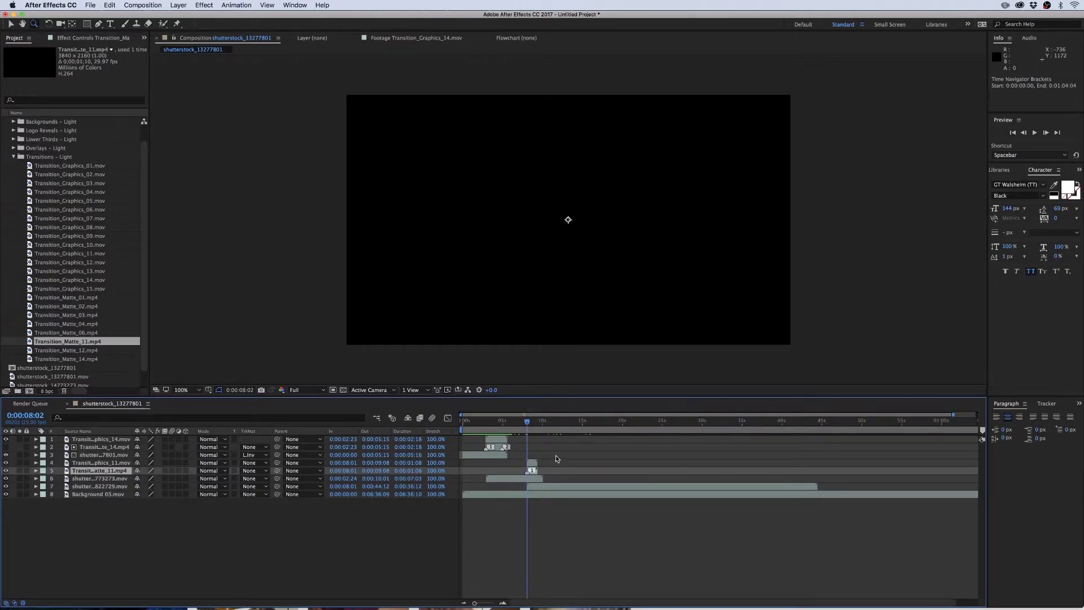
click(556, 459)
Apply Fit to Comp to the Transition_Graphics_11 and Transition_Matte_11 layers together
click(100, 470)
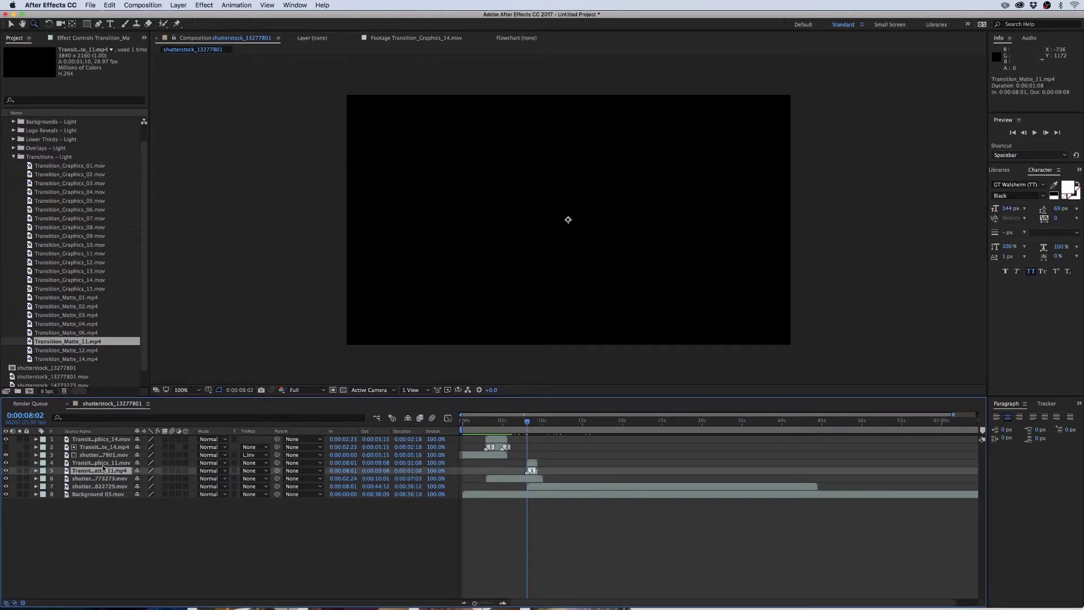
shift+click(101, 463)
right_click(572, 280)
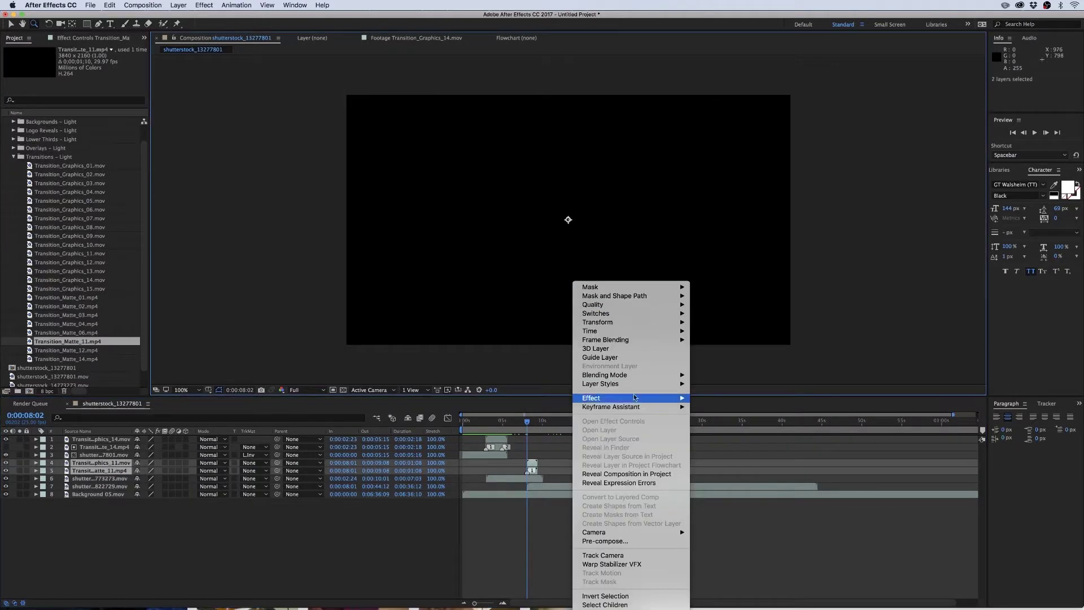
mouse_move(621, 322)
click(718, 437)
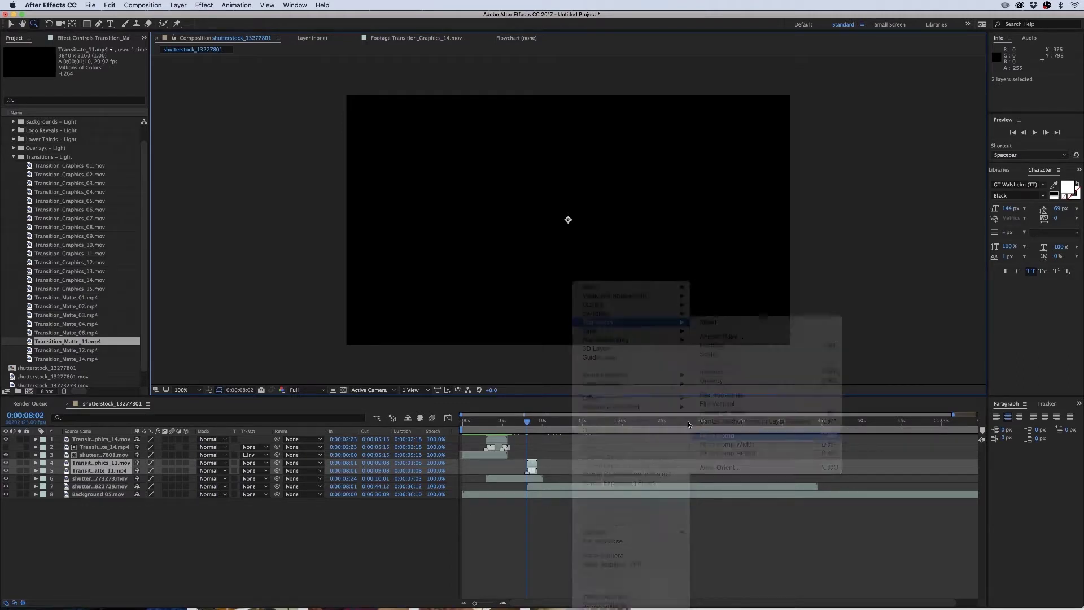
Set the second clip's track matte to Luma Inverted Matte using Transition_Matte_11.mp4 and trim the clip's end to 9:06
click(113, 470)
click(120, 478)
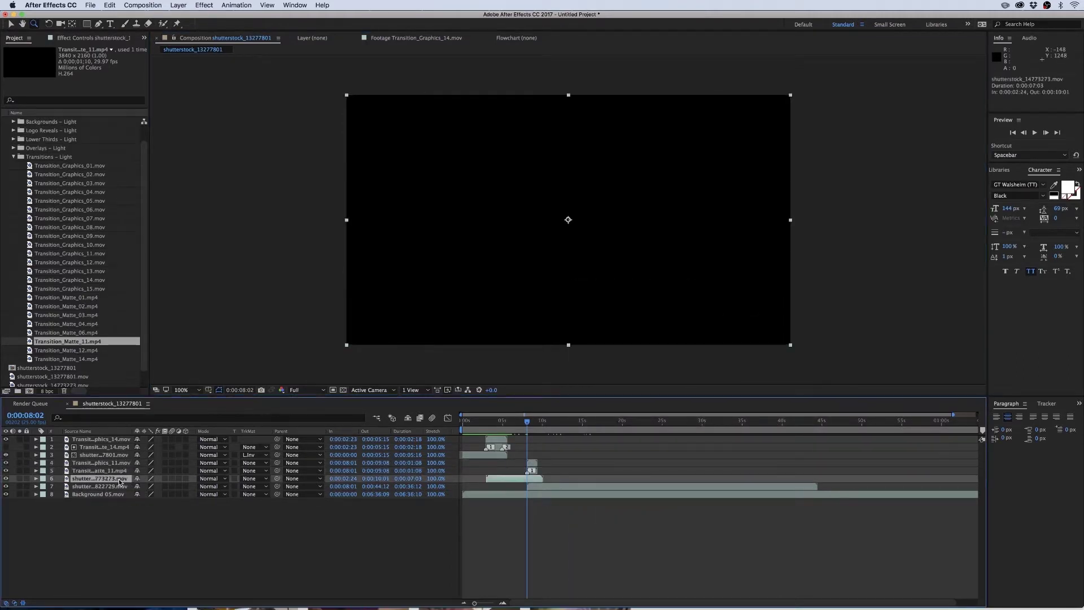
click(255, 479)
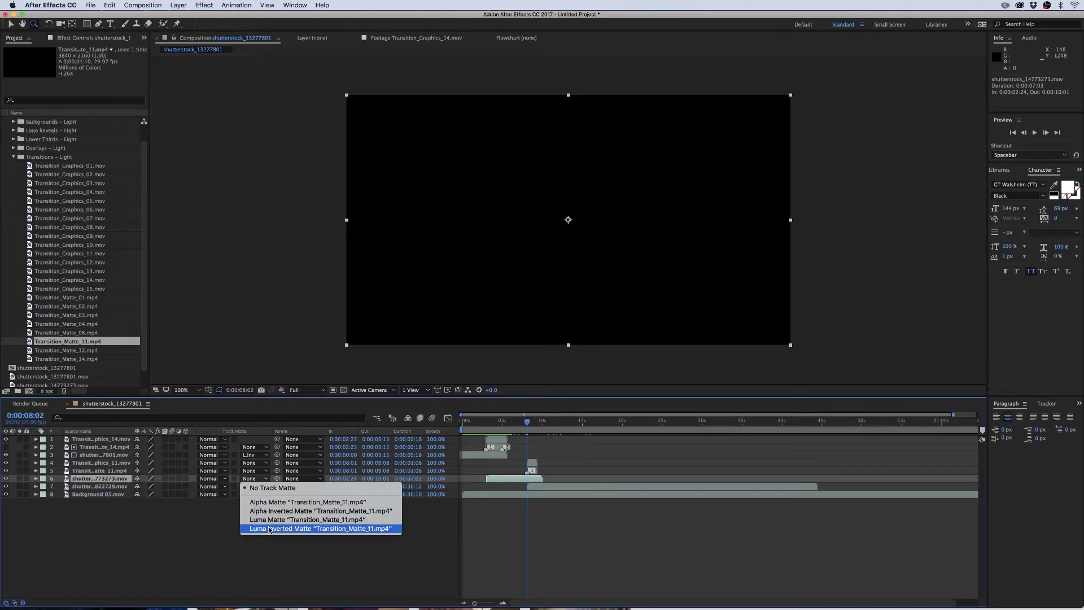
click(270, 530)
click(269, 531)
Play back the transition into the green-screen clip, and set the work area to end at 13:15
key(space)
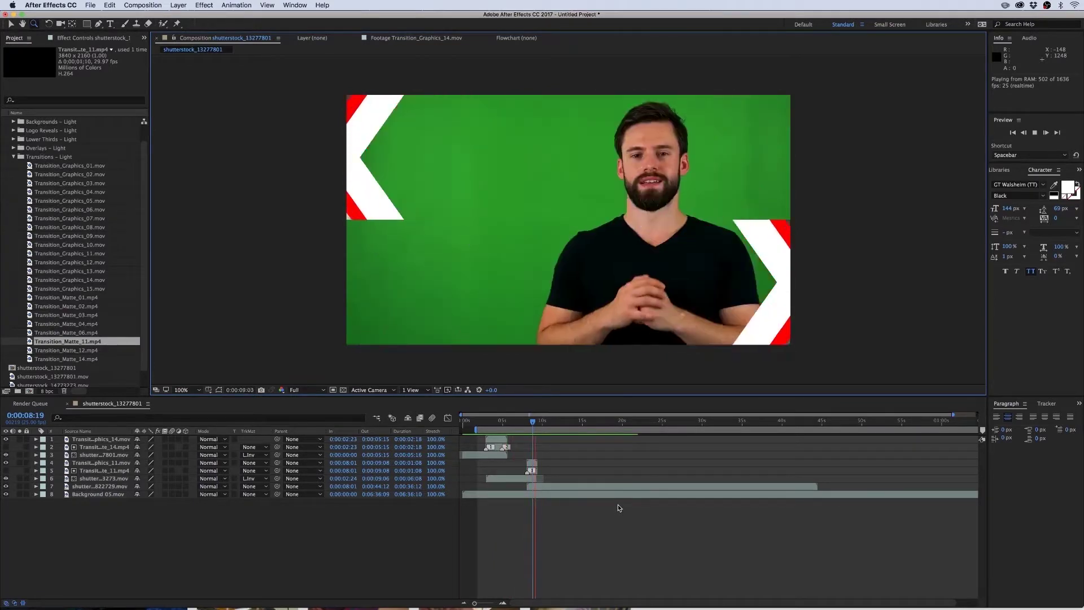
key(space)
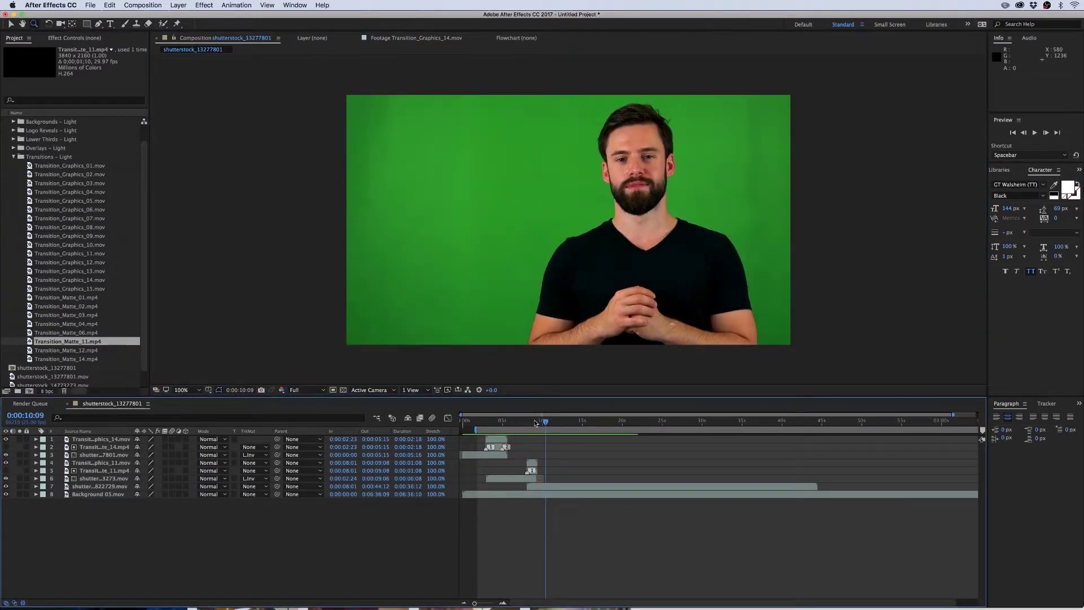
click(568, 425)
drag(568, 425, 571, 424)
key(n)
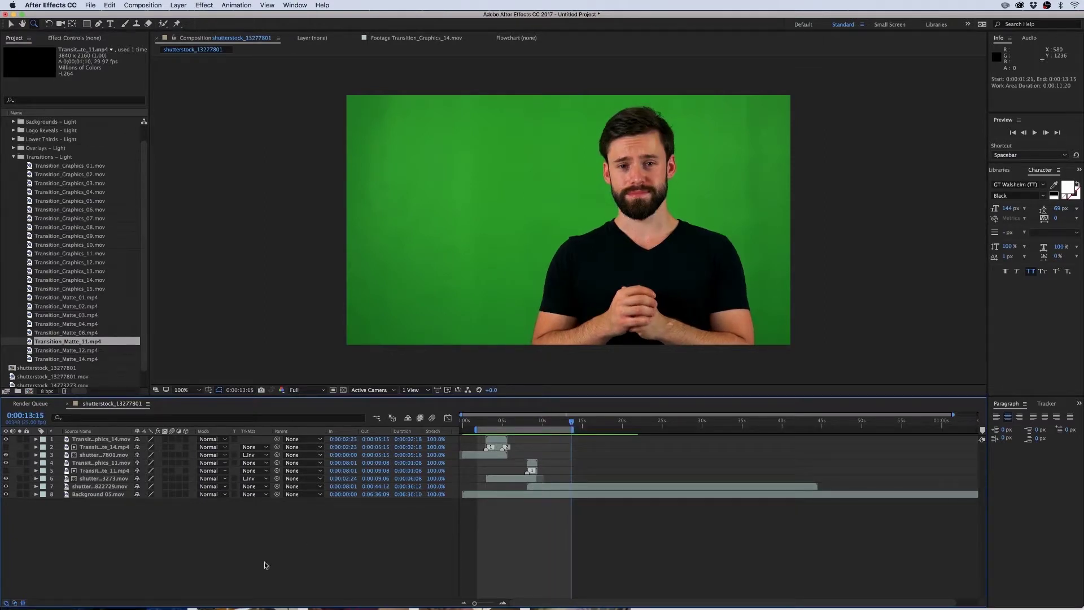
Apply Keylight (1.2) to the green-screen presenter clip and sample the green backdrop beside his head as the Screen Colour
click(100, 488)
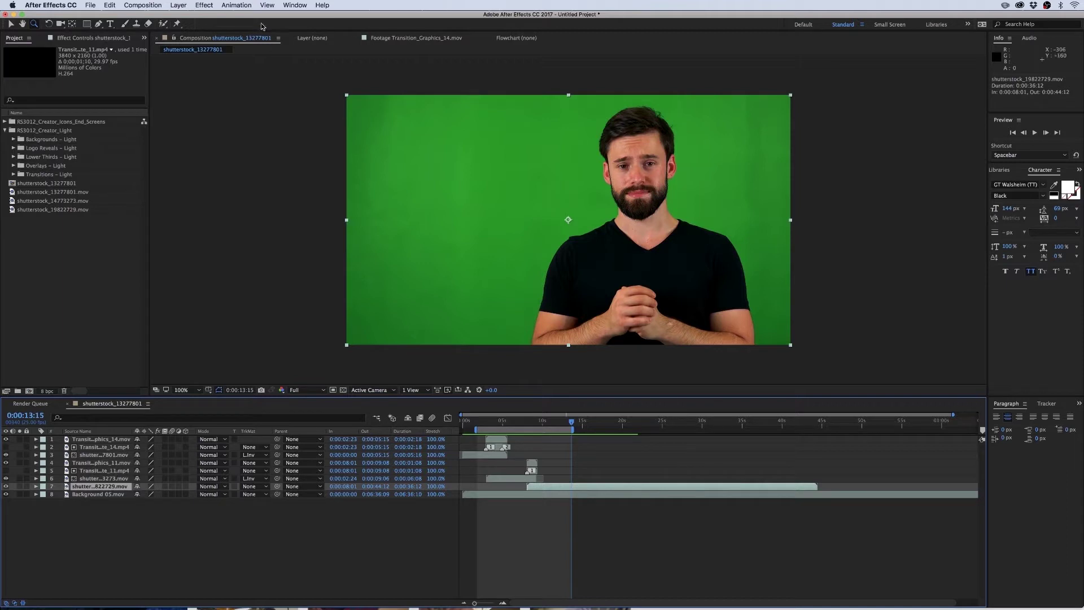
click(200, 5)
mouse_move(222, 128)
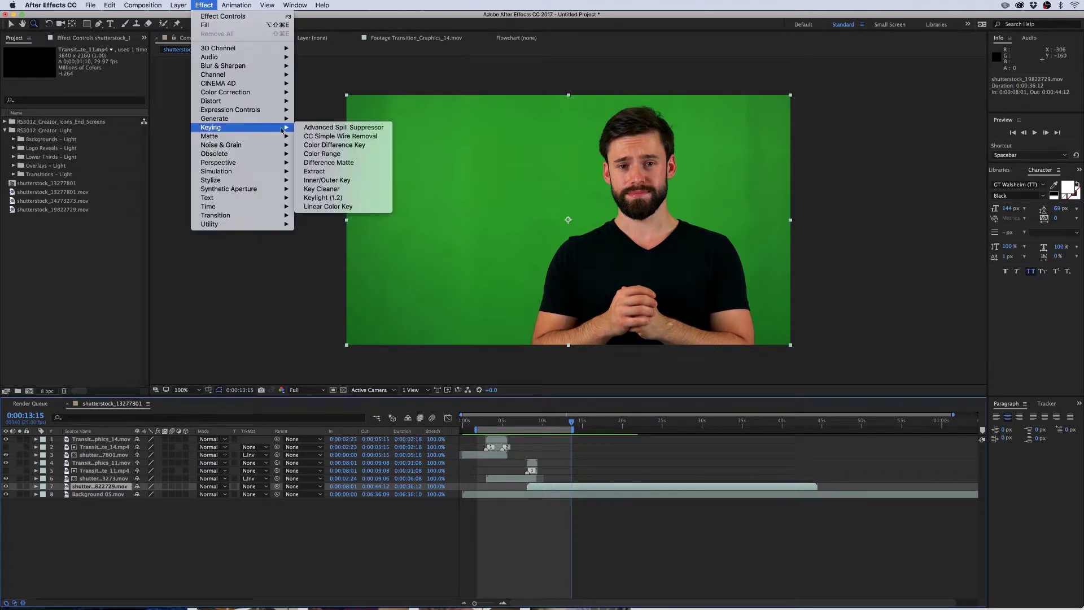
click(338, 199)
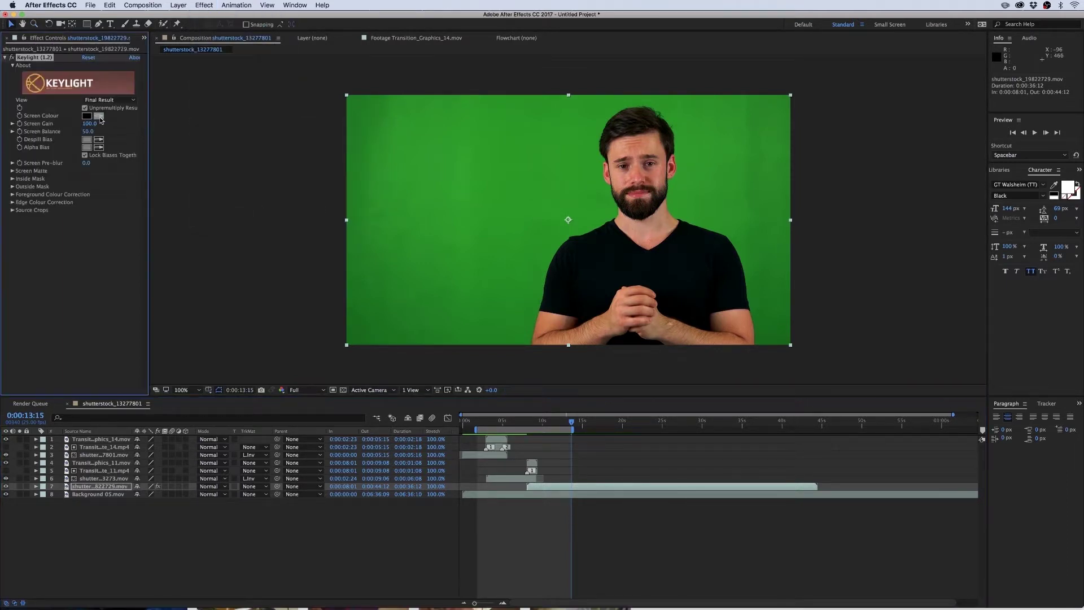
click(600, 158)
Solo the keyed presenter clip and display its alpha channel to examine the matte
click(19, 490)
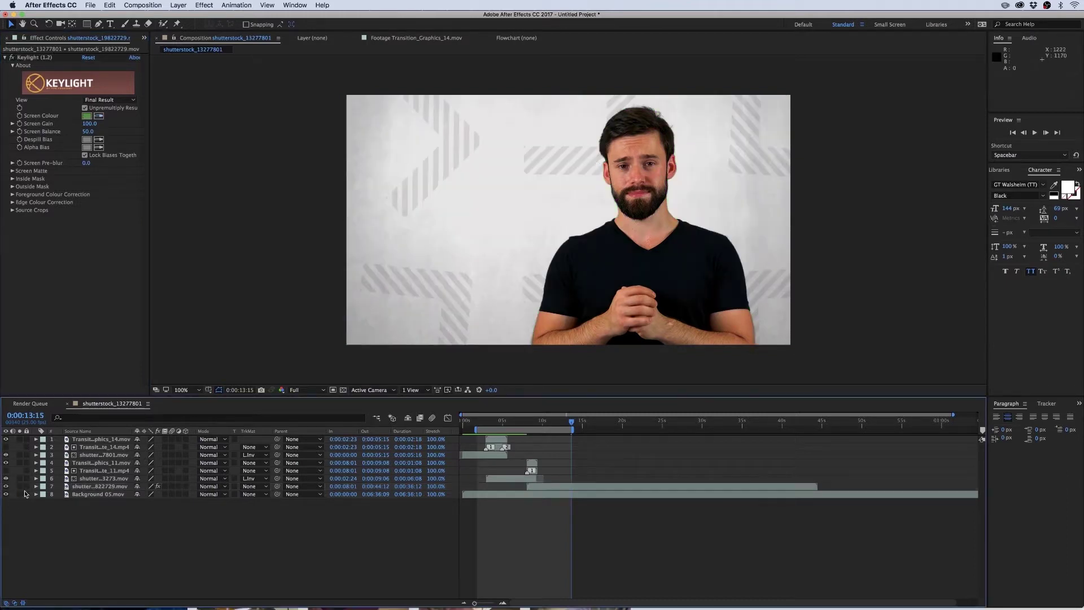
click(20, 488)
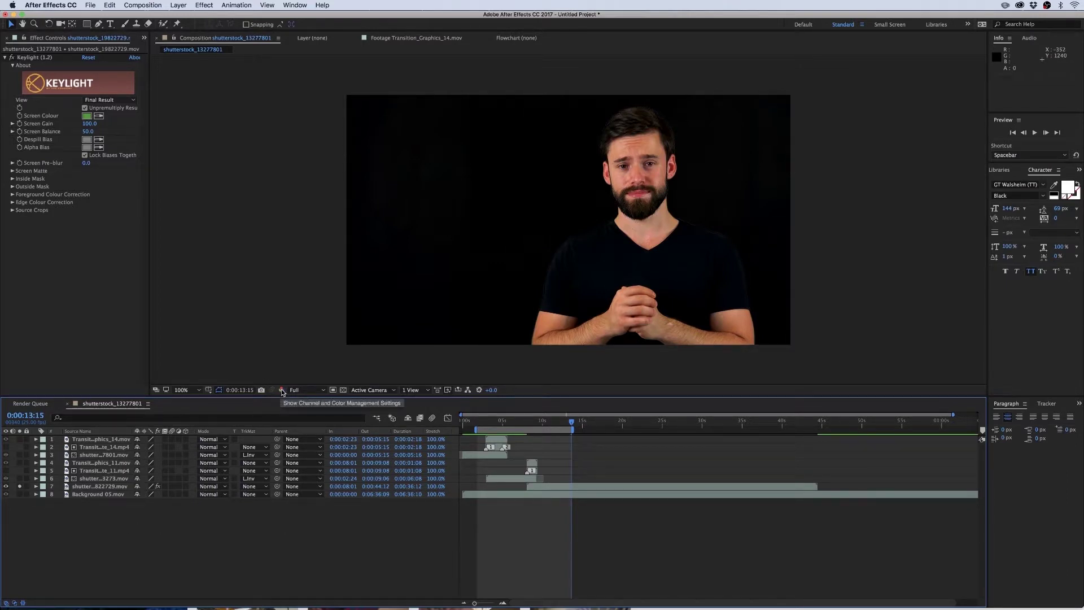
click(282, 390)
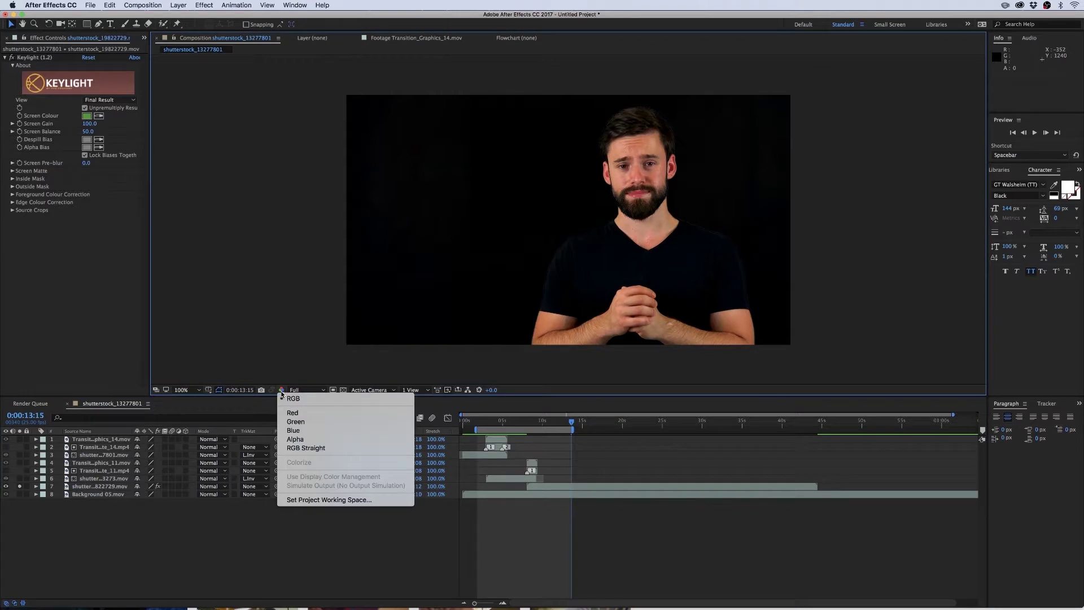
click(295, 439)
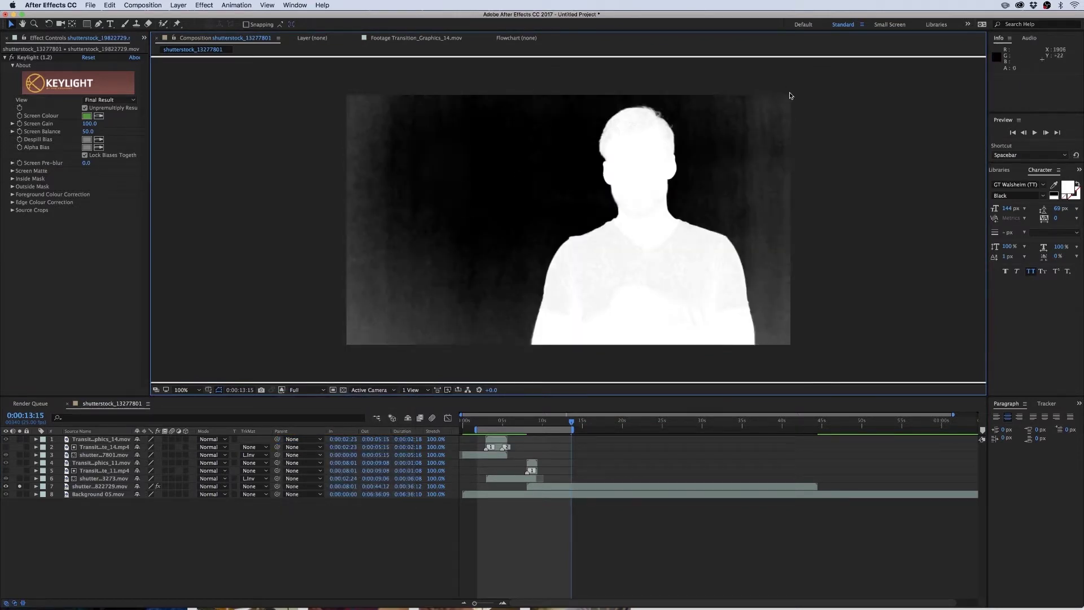
Refine Keylight's Screen Matte on the presenter clip with Clip Black at 38 and Clip White at 77
click(13, 171)
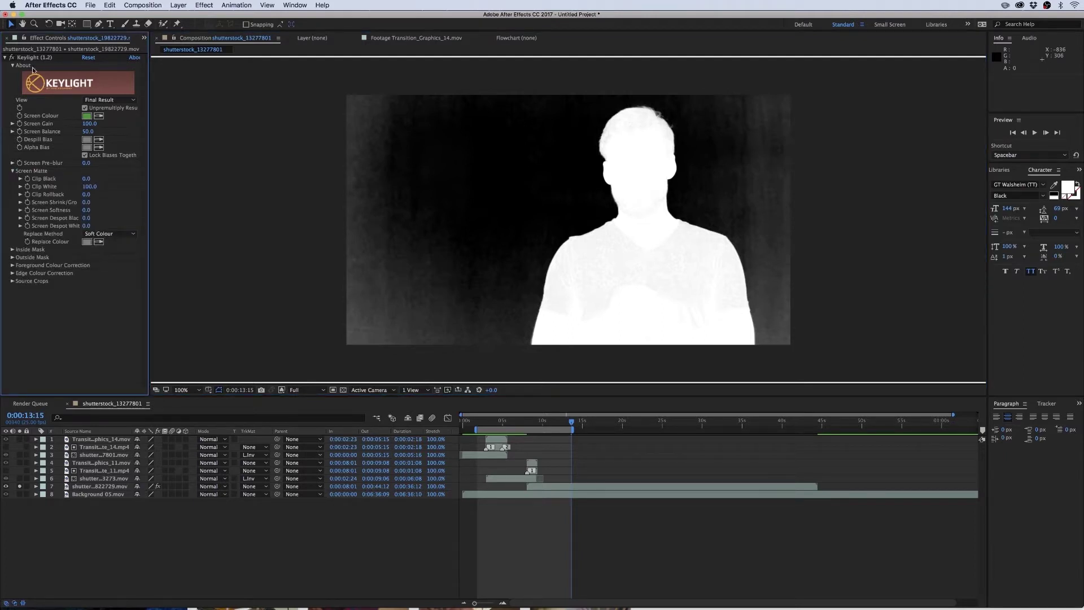
drag(87, 178, 101, 175)
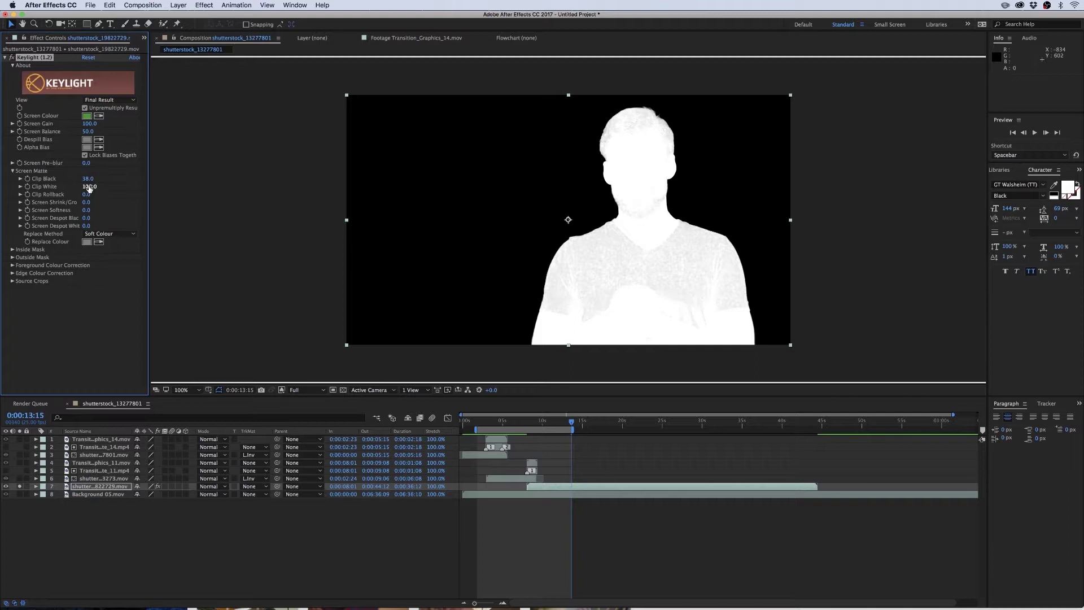
drag(86, 186, 83, 186)
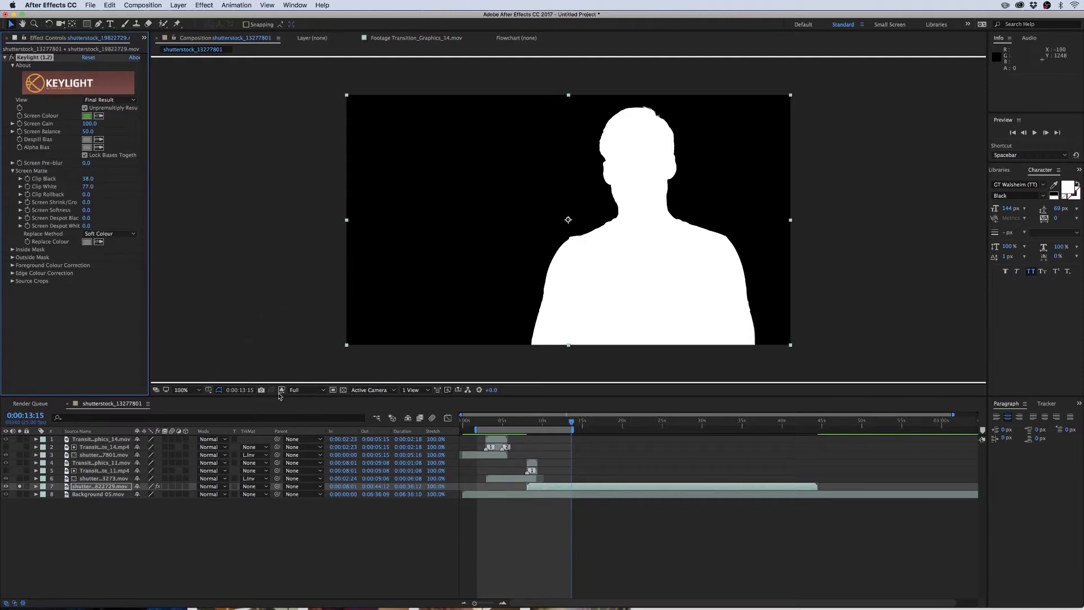
Switch the viewer back to RGB and unsolo the presenter clip to show him over the background
click(282, 390)
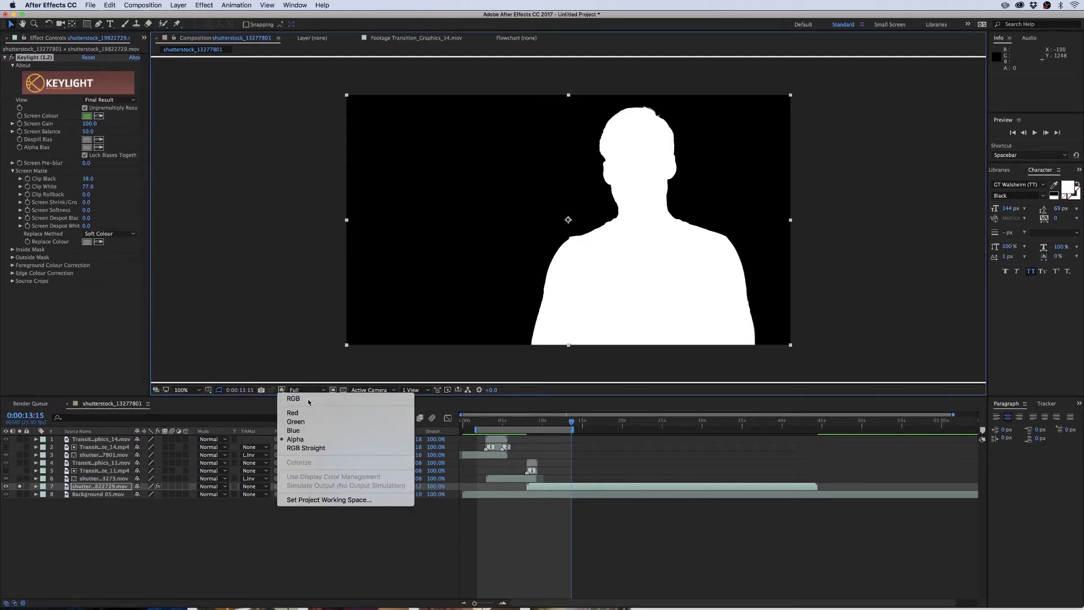
click(307, 399)
click(323, 541)
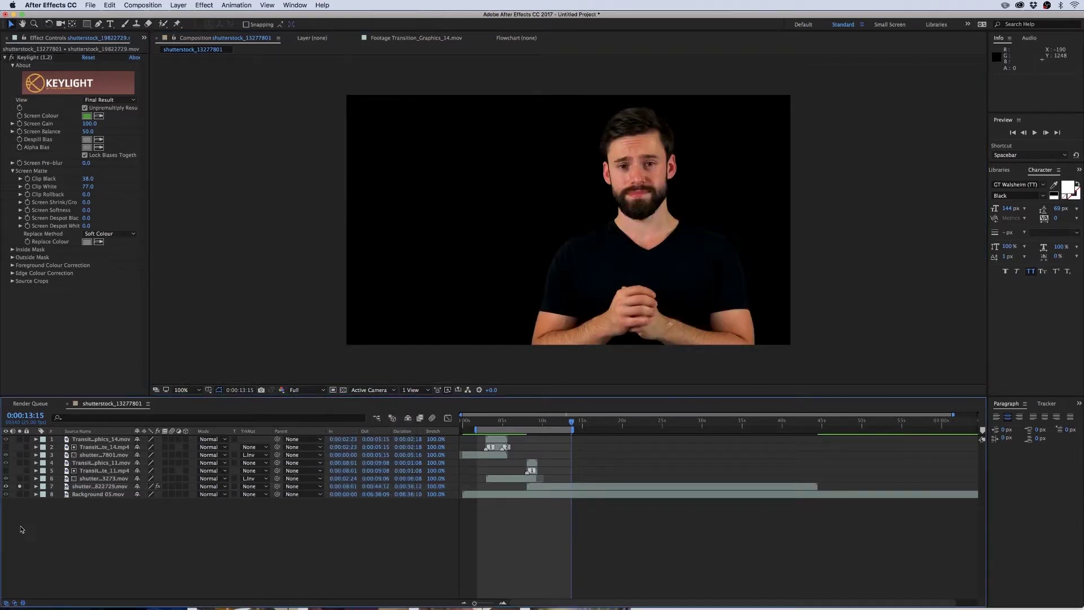
click(20, 486)
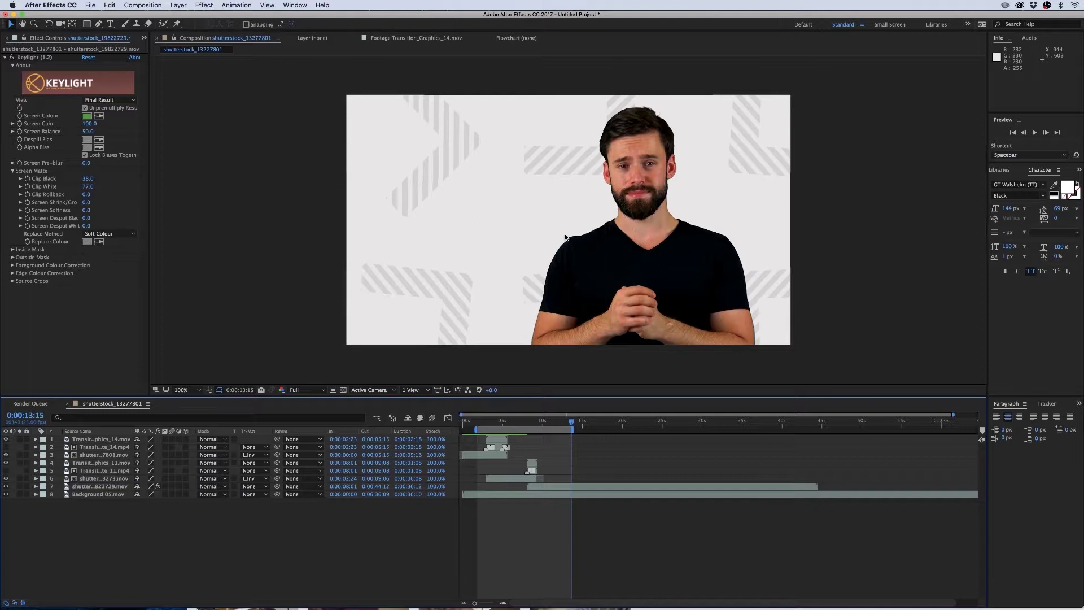
Add LTL 22 Instagram Single Line.mov from the Single Line lower thirds as the top layer, starting at 9:14
key(j)
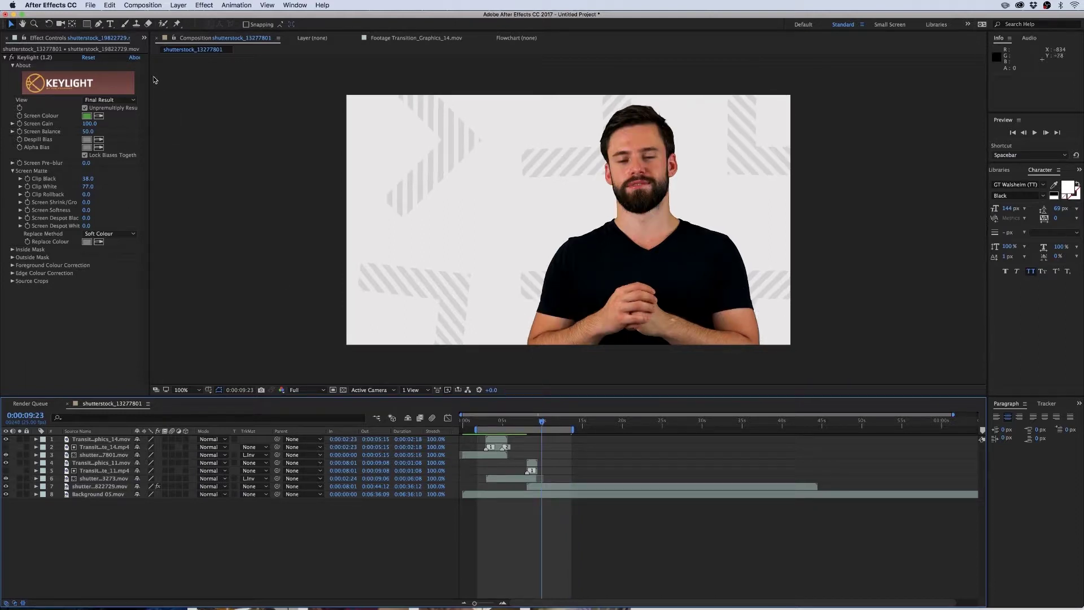
click(144, 38)
click(162, 52)
click(14, 156)
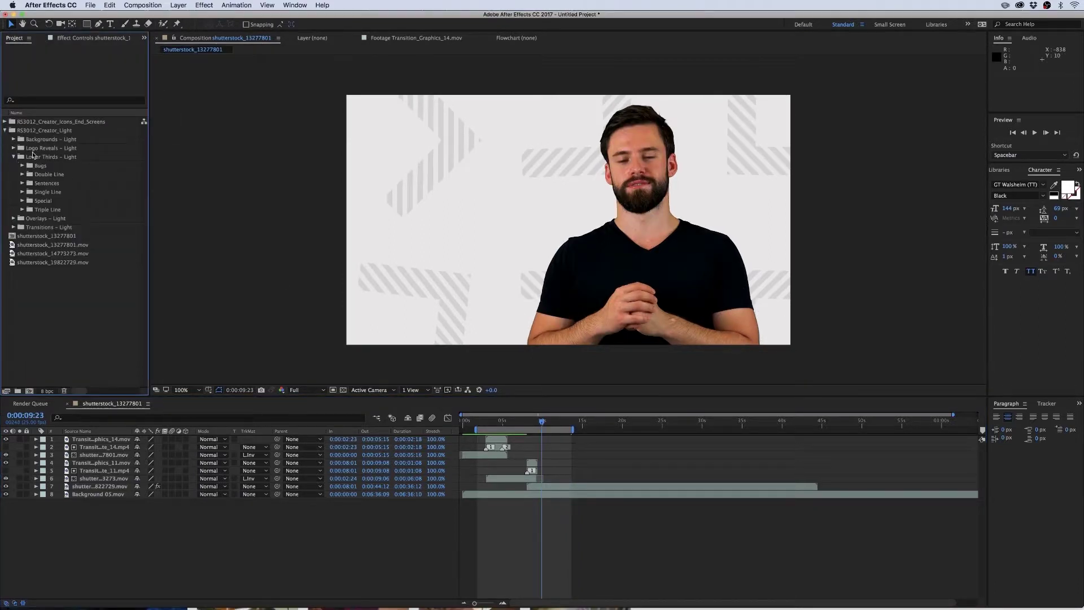
click(22, 192)
click(48, 272)
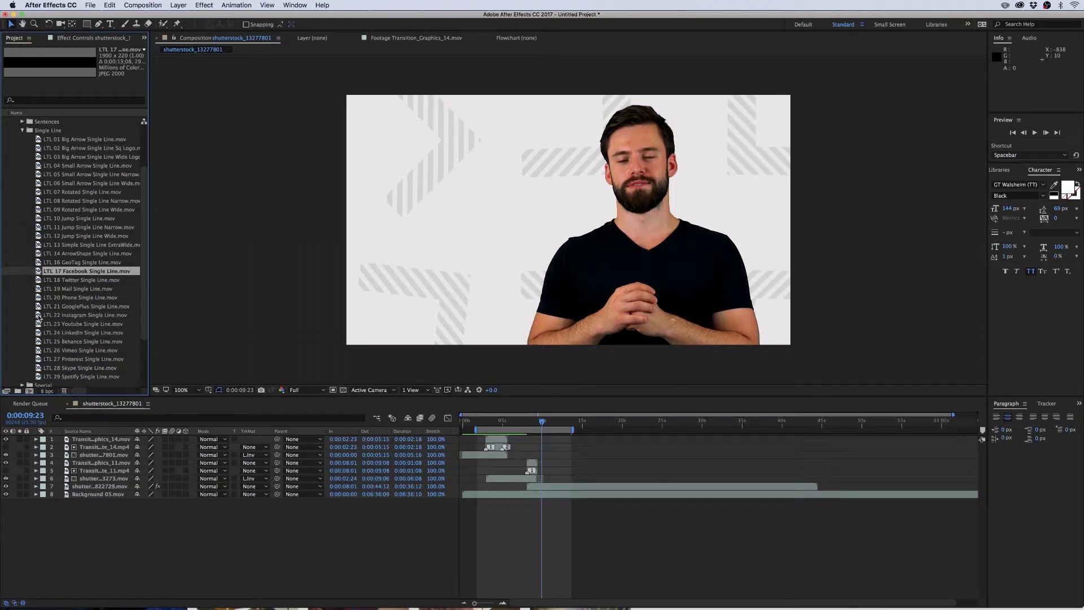
drag(39, 318, 570, 223)
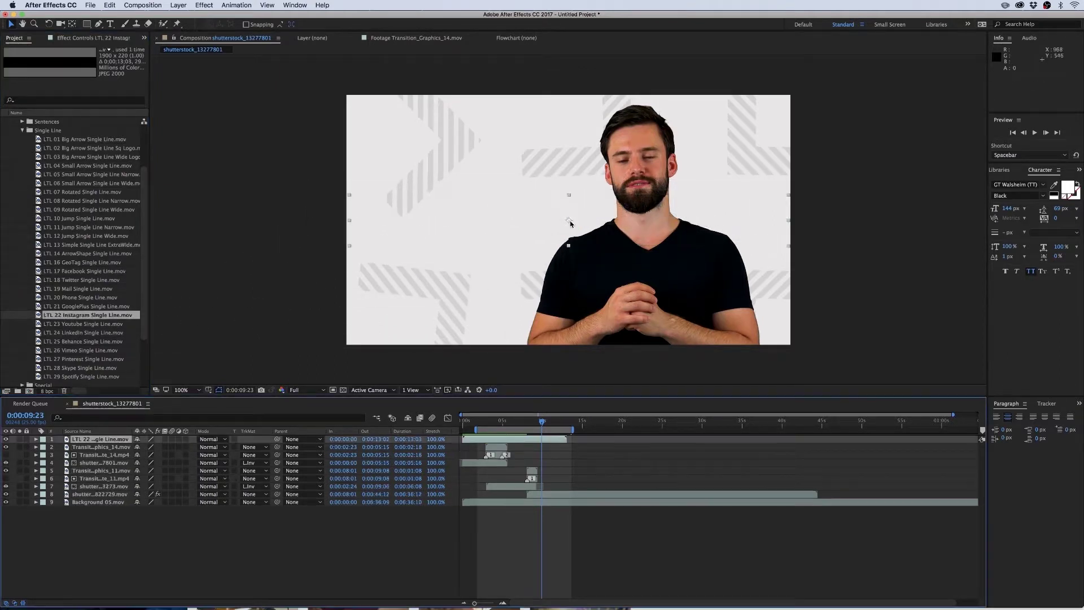
drag(507, 440, 586, 446)
Scale the Instagram lower third to 50% and place it low in the frame beside the presenter
click(562, 420)
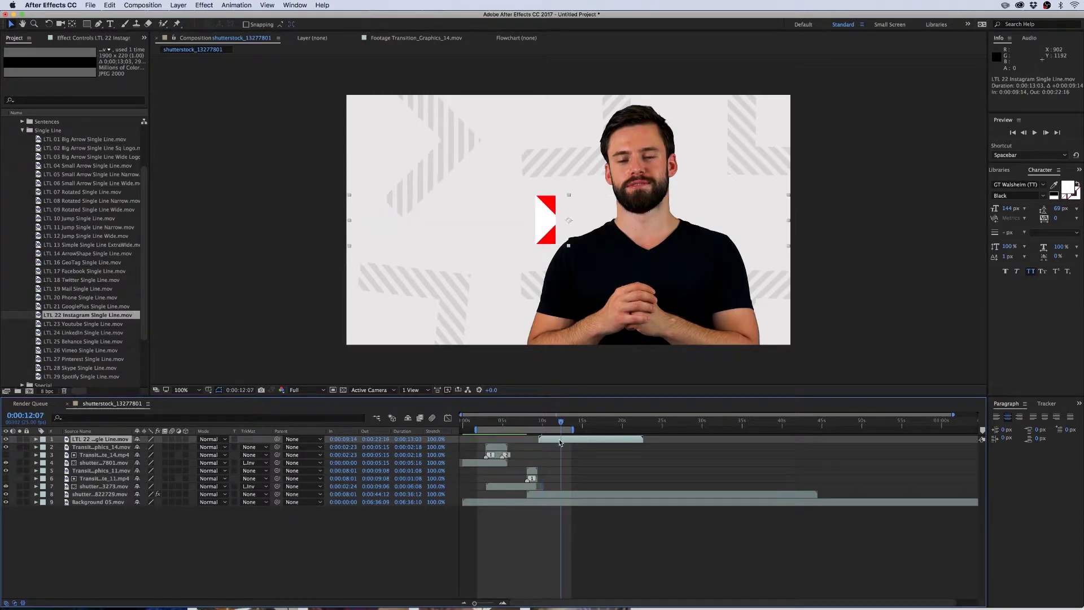
right_click(561, 439)
click(138, 574)
key(s)
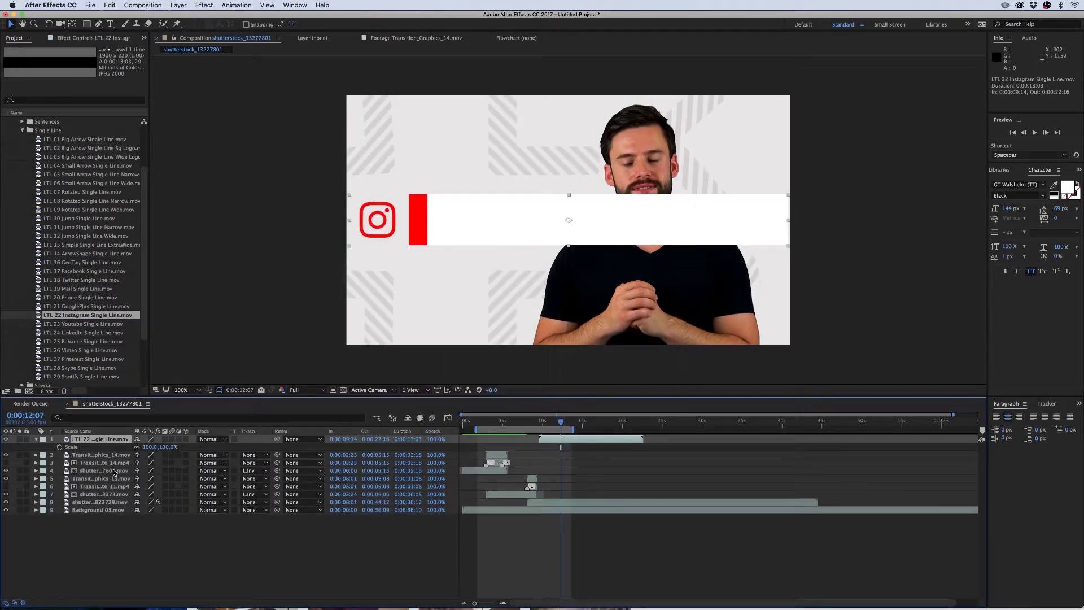
click(148, 447)
text(50)
key(Return)
Add the text "woodworkingprojects" on the Instagram lower third's white bar at 0:00:10:12, in Montserrat Regular
drag(561, 420, 548, 423)
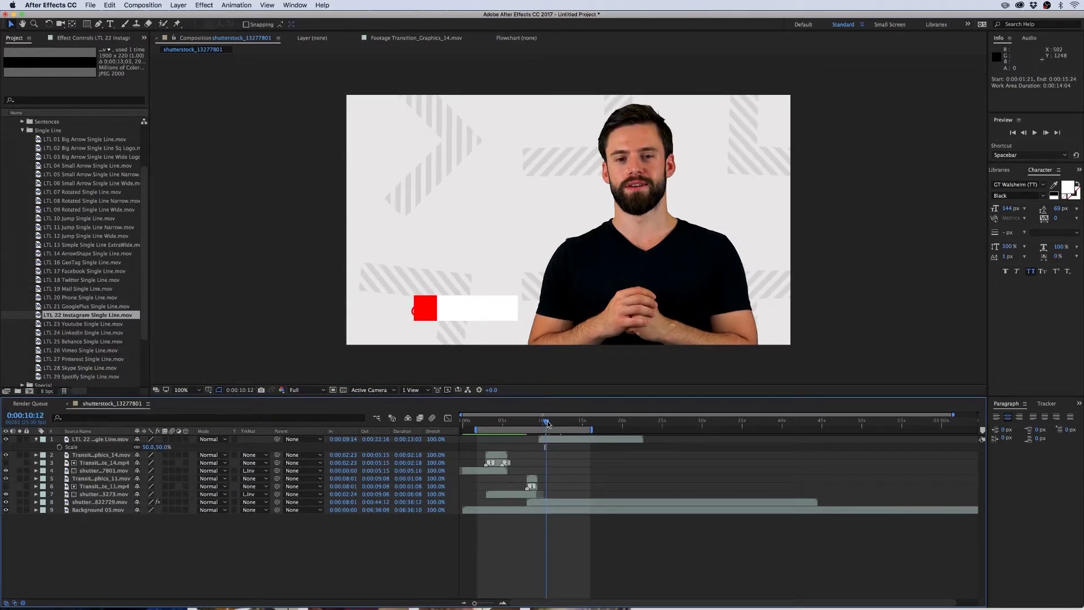
click(110, 24)
click(424, 308)
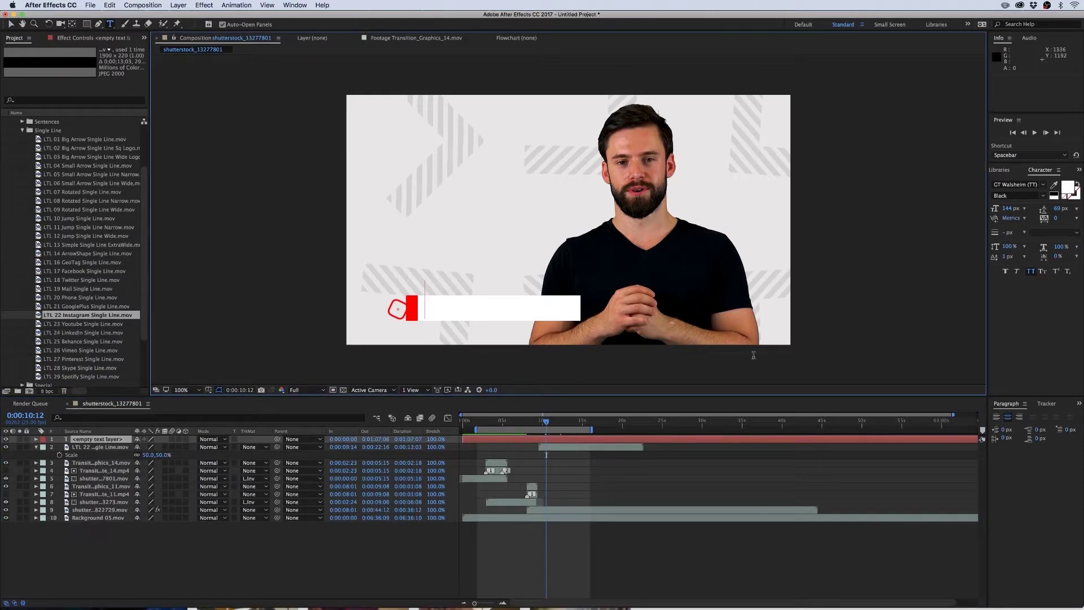
click(997, 421)
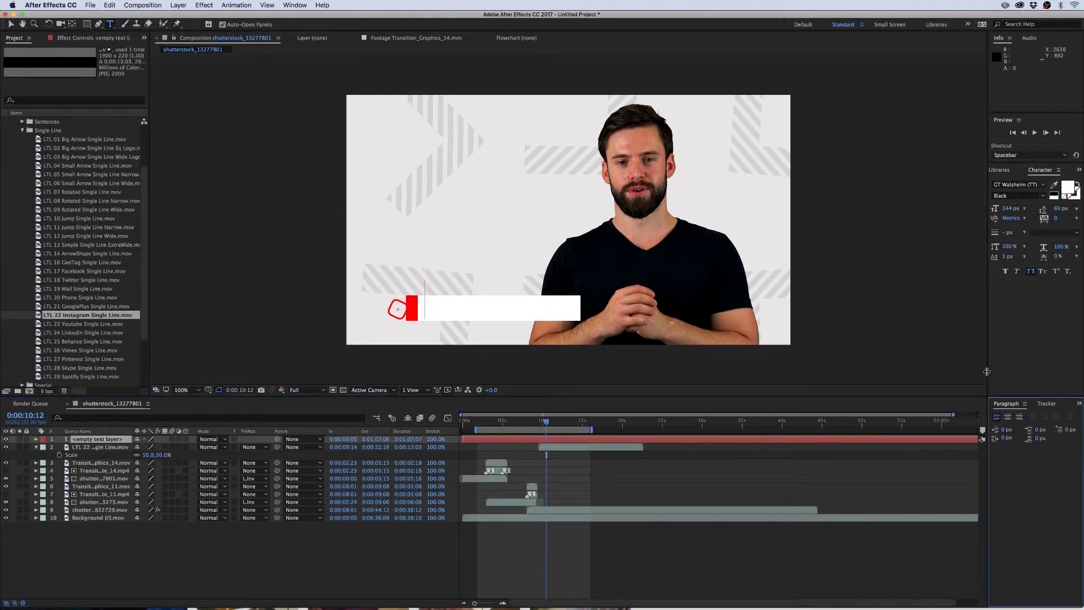
drag(987, 371, 953, 371)
click(984, 184)
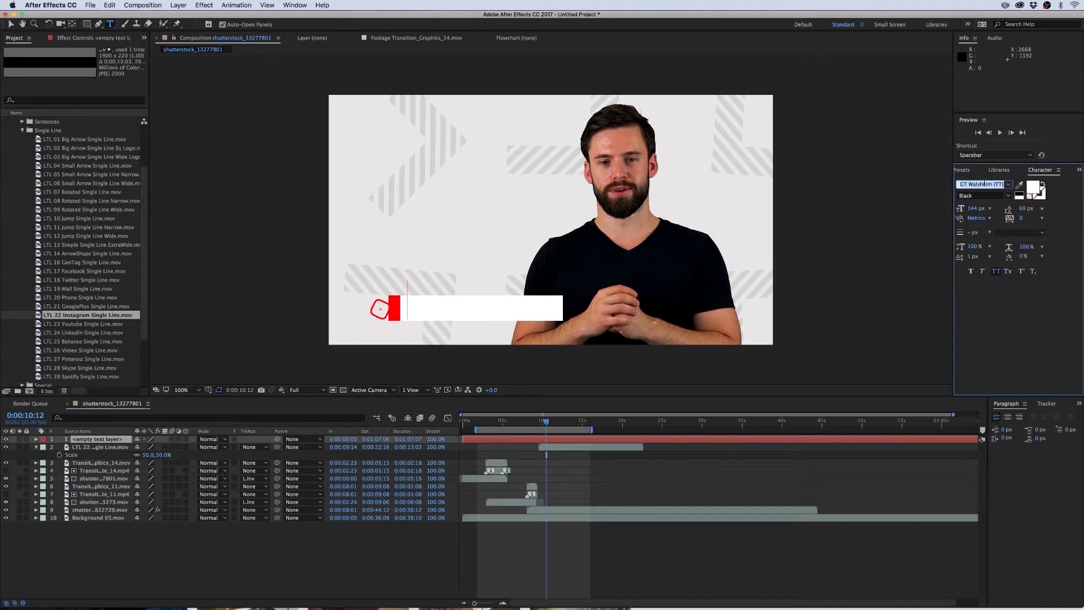
text(Montserrat)
click(974, 196)
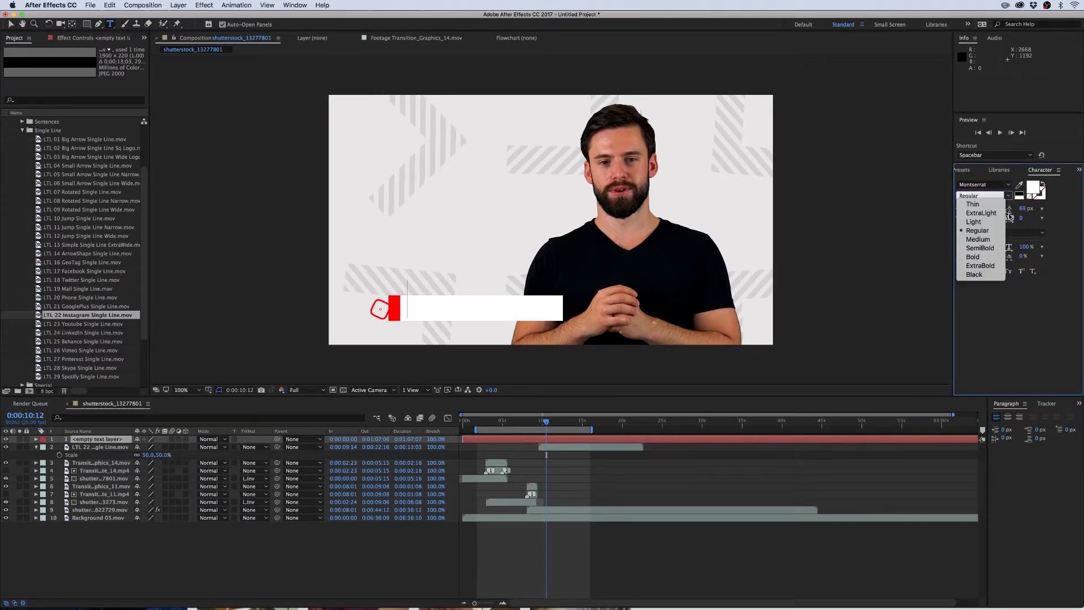
click(975, 231)
text(woodworkingprojects)
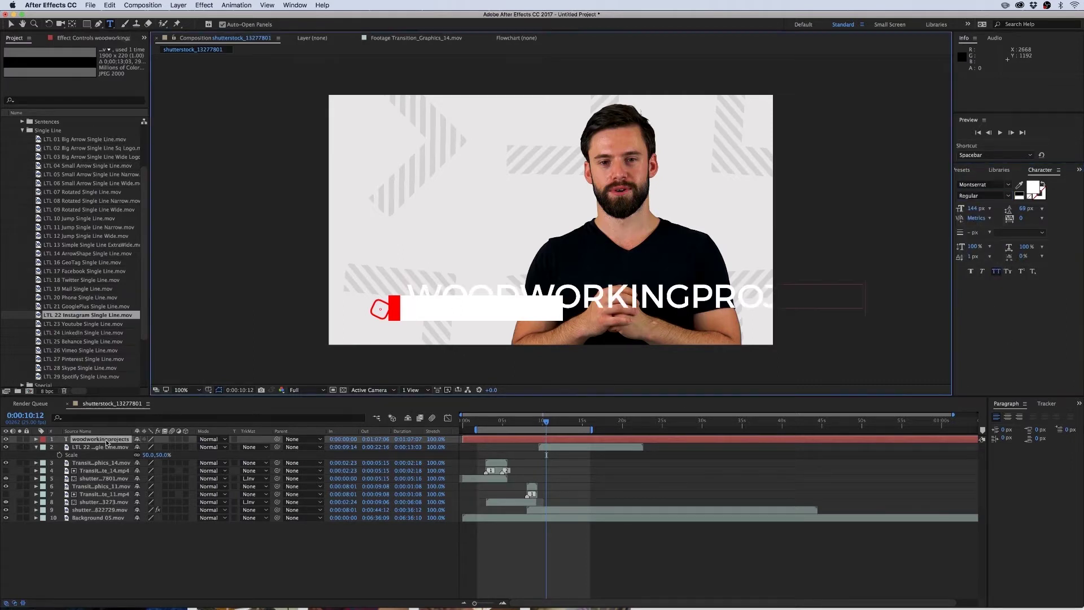
Color the woodworkingprojects text dark grey and reduce its font size to 44 px
click(104, 442)
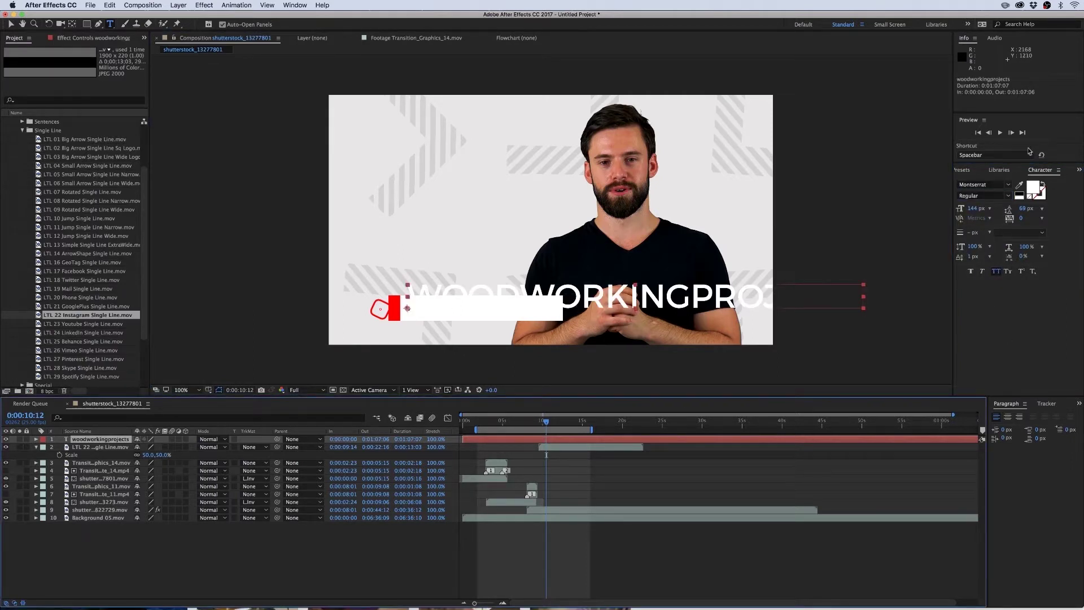
click(1029, 193)
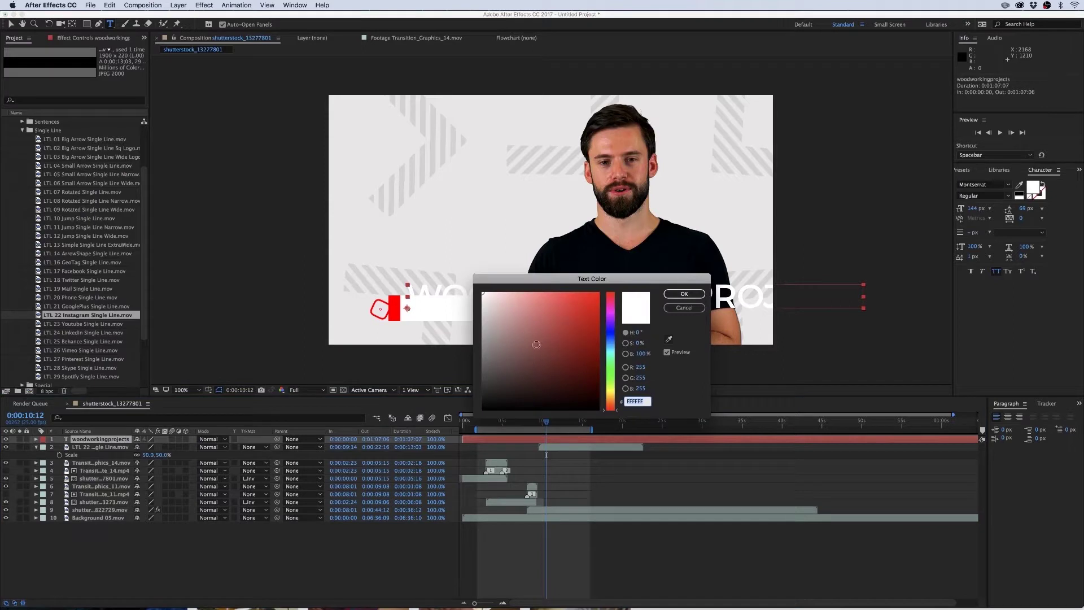
drag(536, 345, 453, 389)
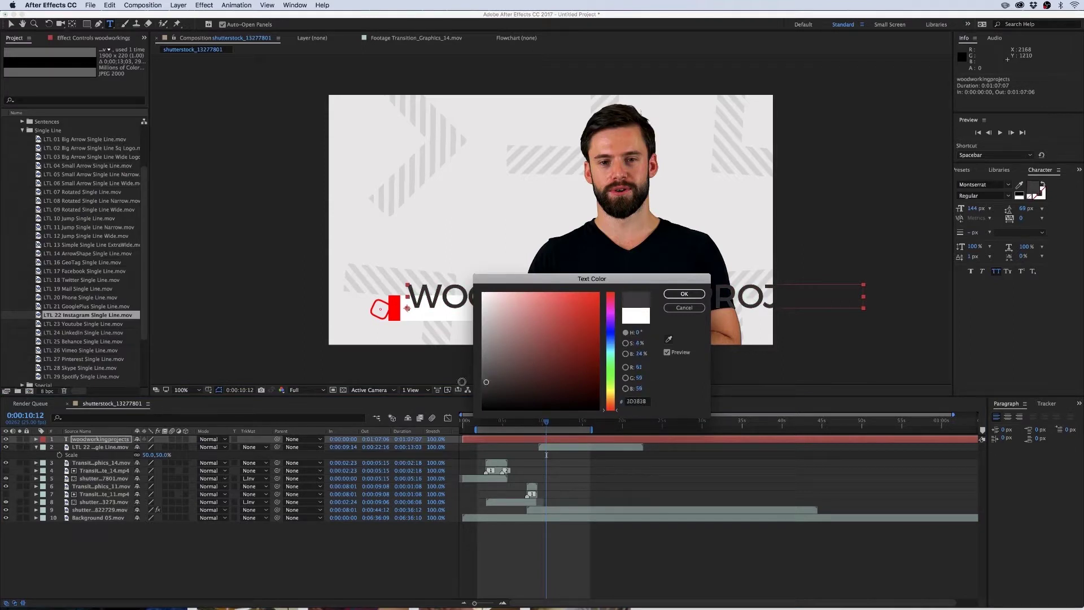
click(684, 293)
drag(974, 209, 949, 209)
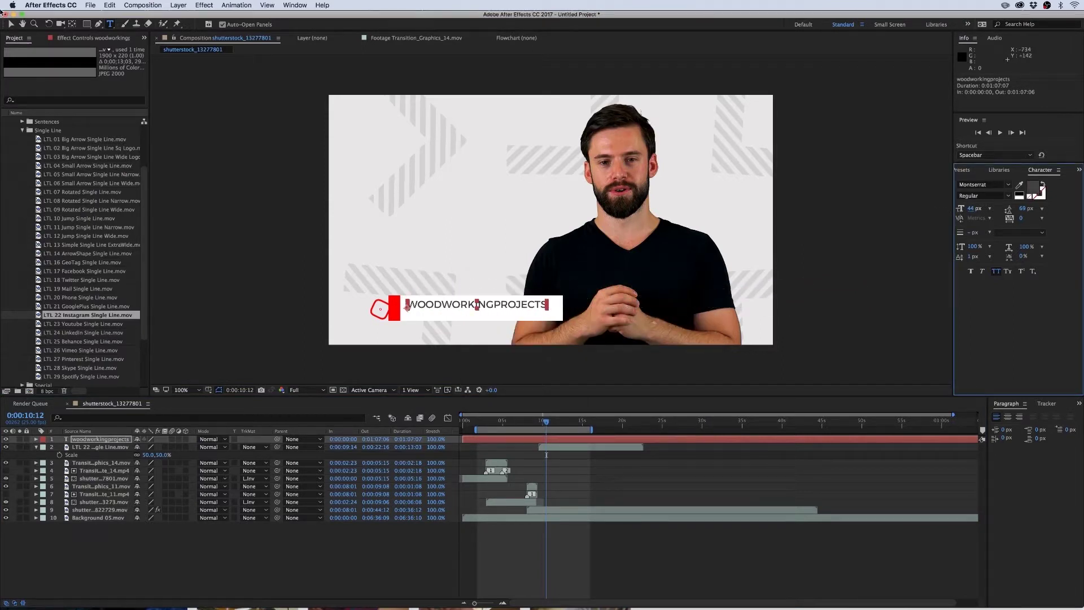
Center the text inside the white bar and make its layer start at 0:00:10:12
click(10, 25)
drag(506, 308, 514, 310)
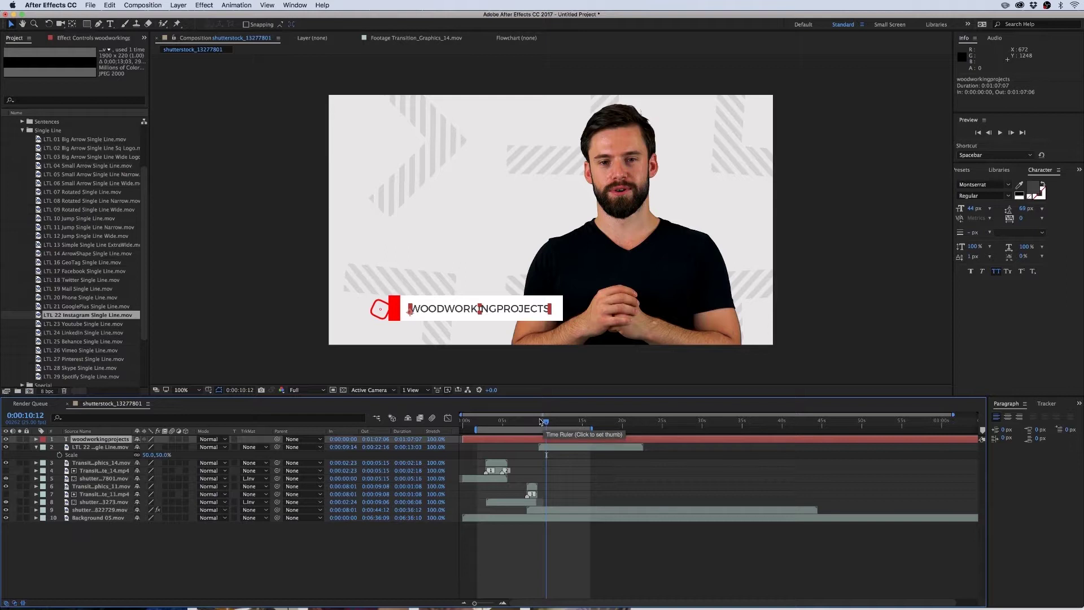
key(bracketleft)
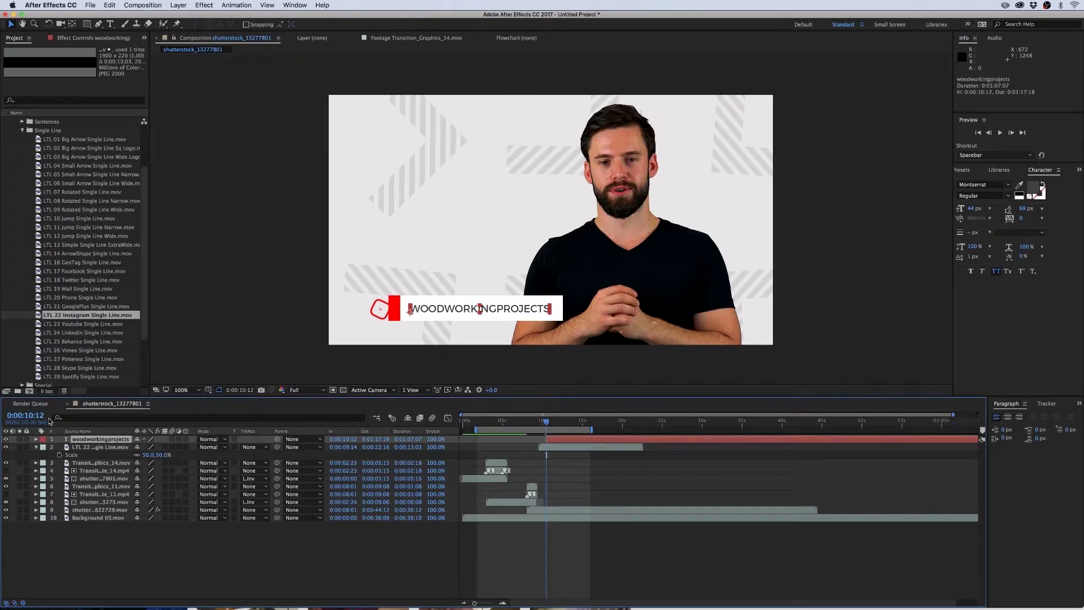
Keyframe the text layer's Opacity from 0% at 0:00:10:12 to 100% over about two seconds, and preview the fade
key(t)
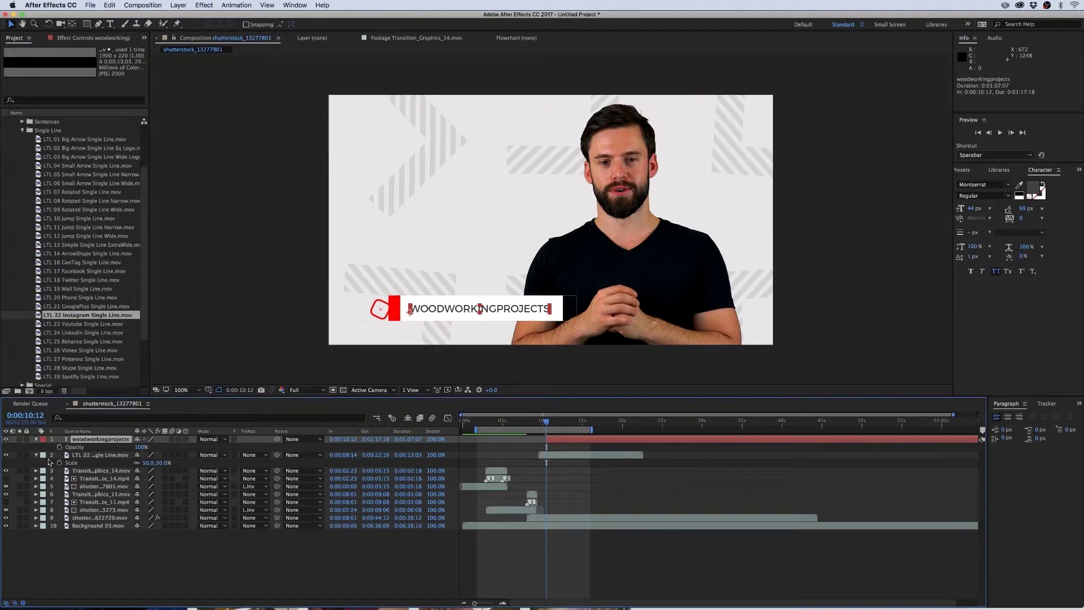
click(59, 448)
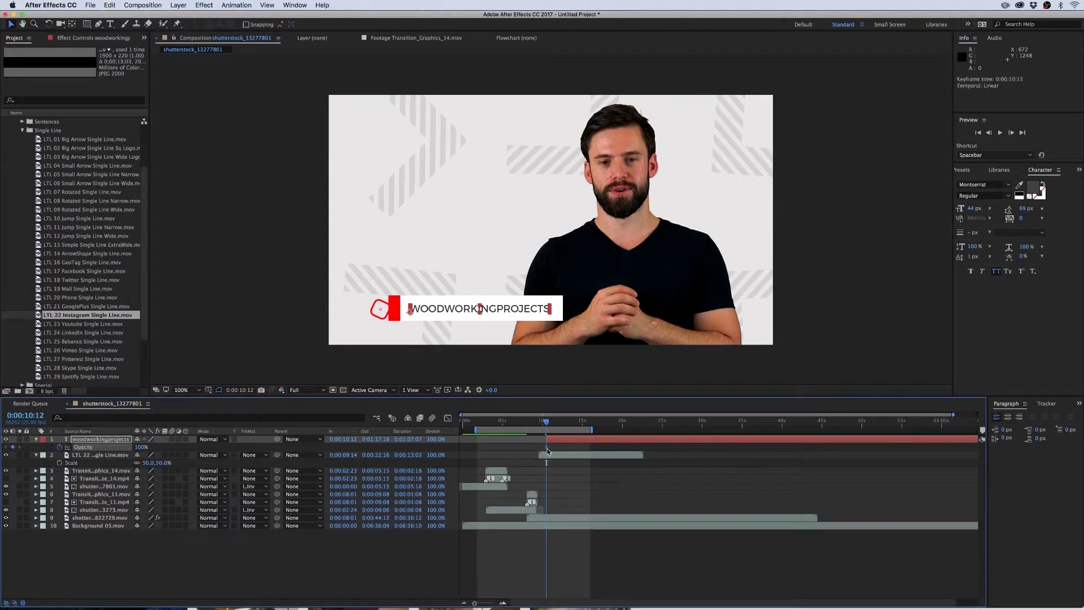
drag(552, 451, 562, 455)
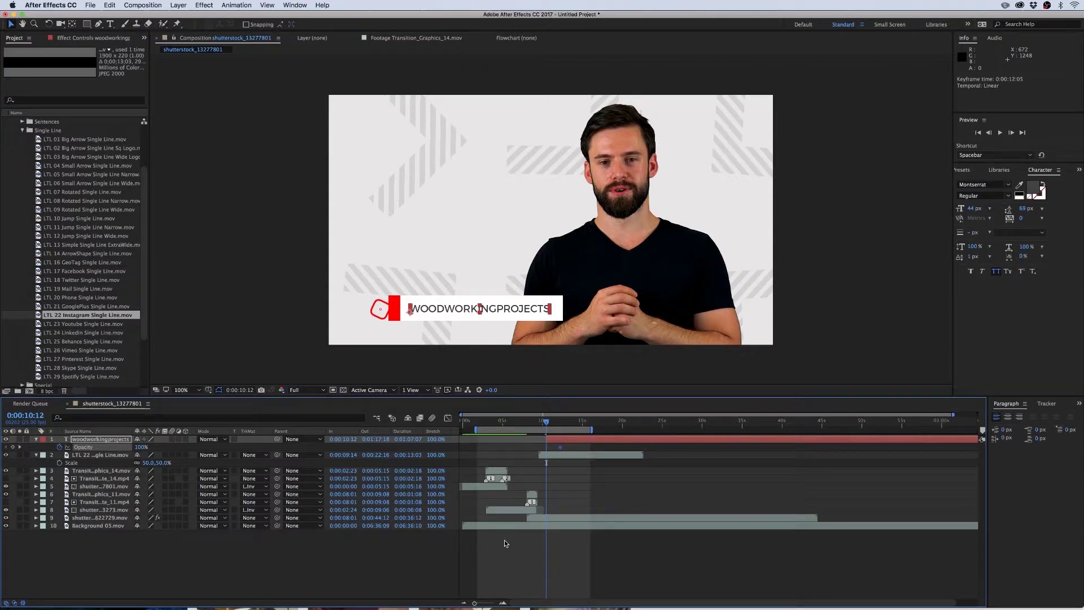
click(141, 447)
text(0)
key(Return)
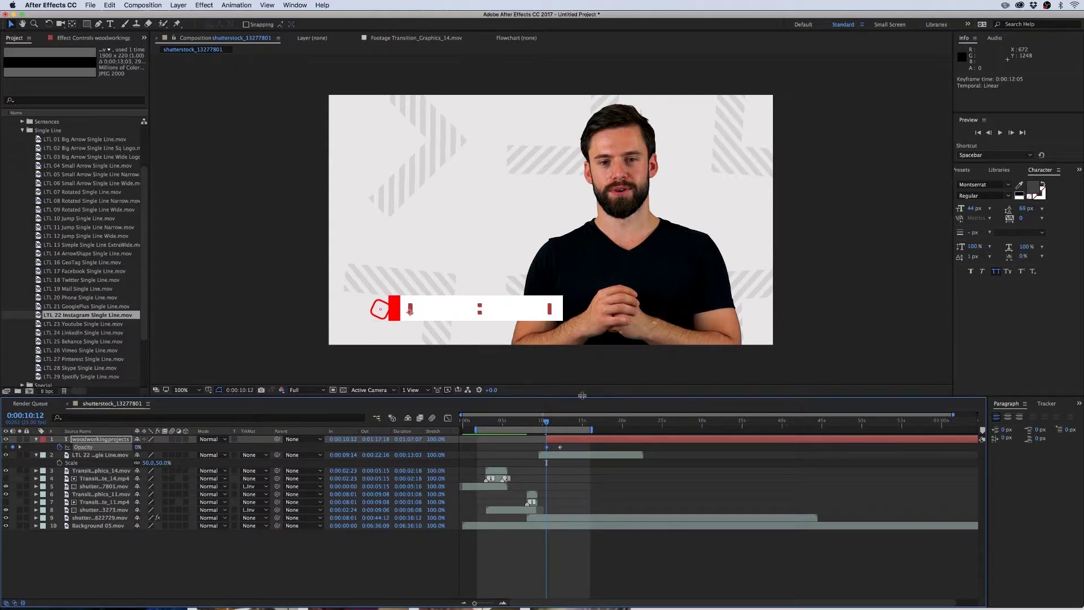
key(space)
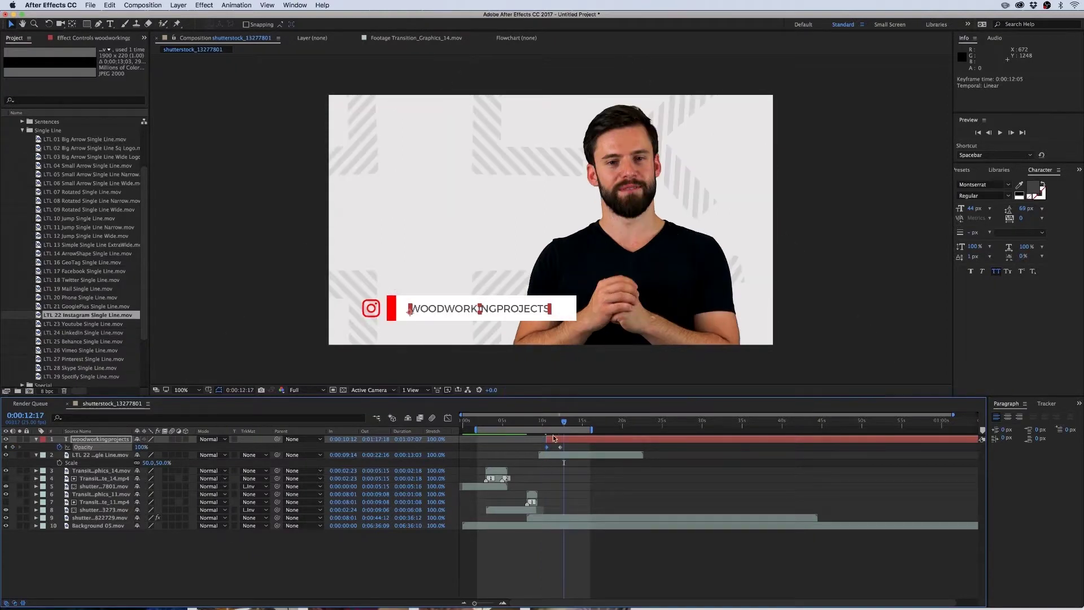
Turn off All Caps for the text, reposition it closer to the lower third's red block, and play the preview
click(998, 273)
click(495, 310)
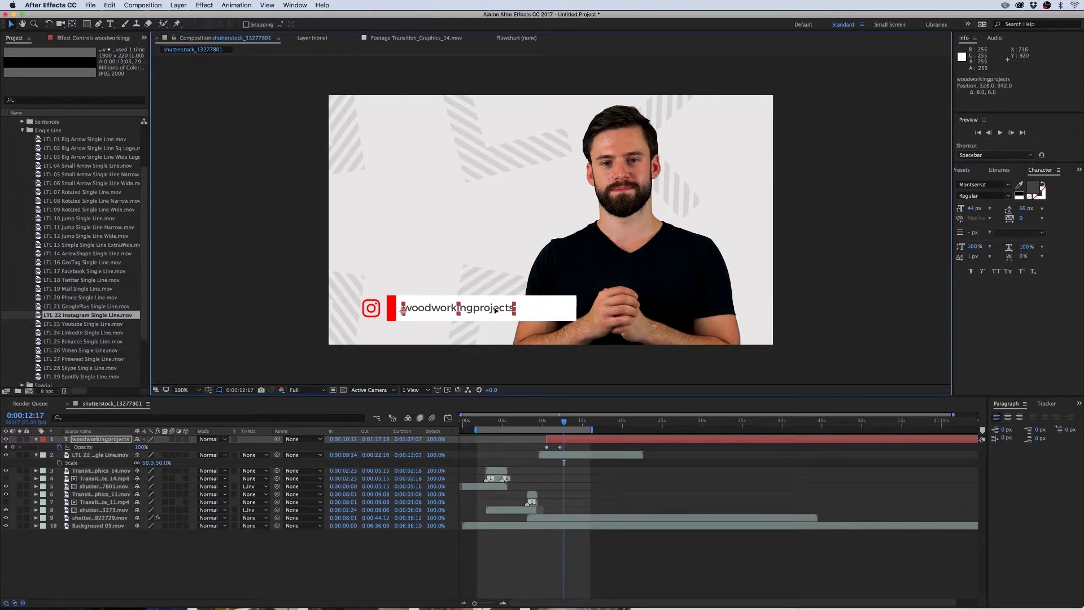
key(space)
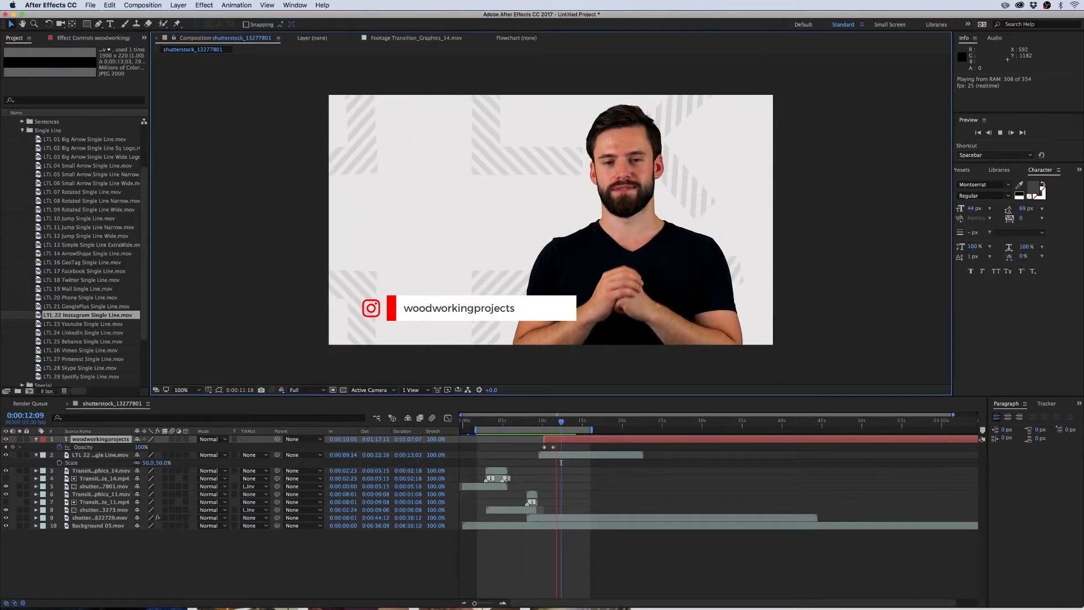
Apply Hue/Saturation to Transition_Graphics_14.mov and set Master Hue to 42° to turn the red bar orange-yellow
click(487, 424)
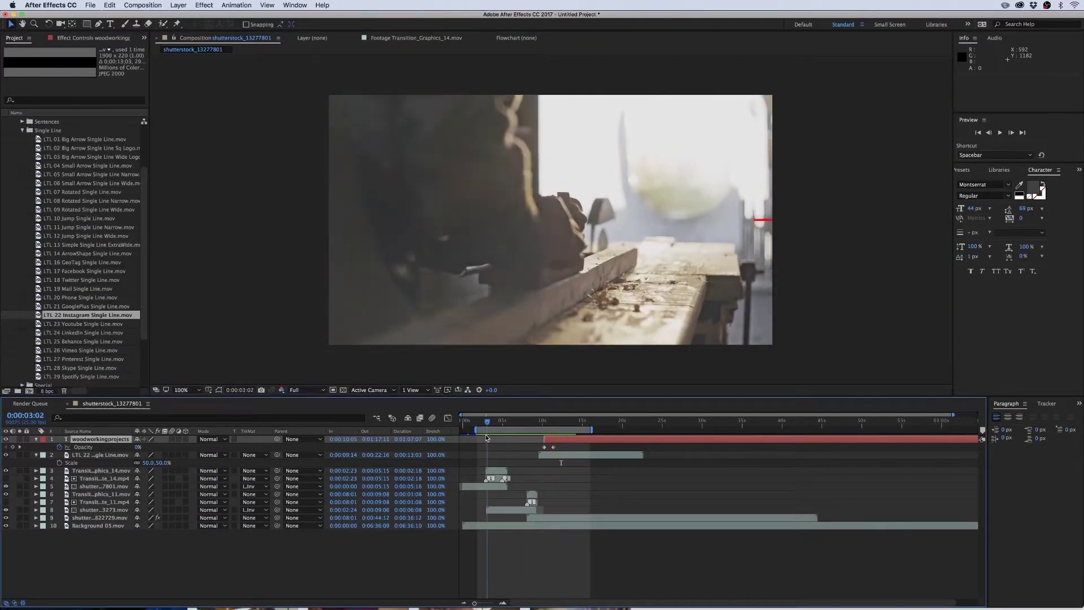
key(space)
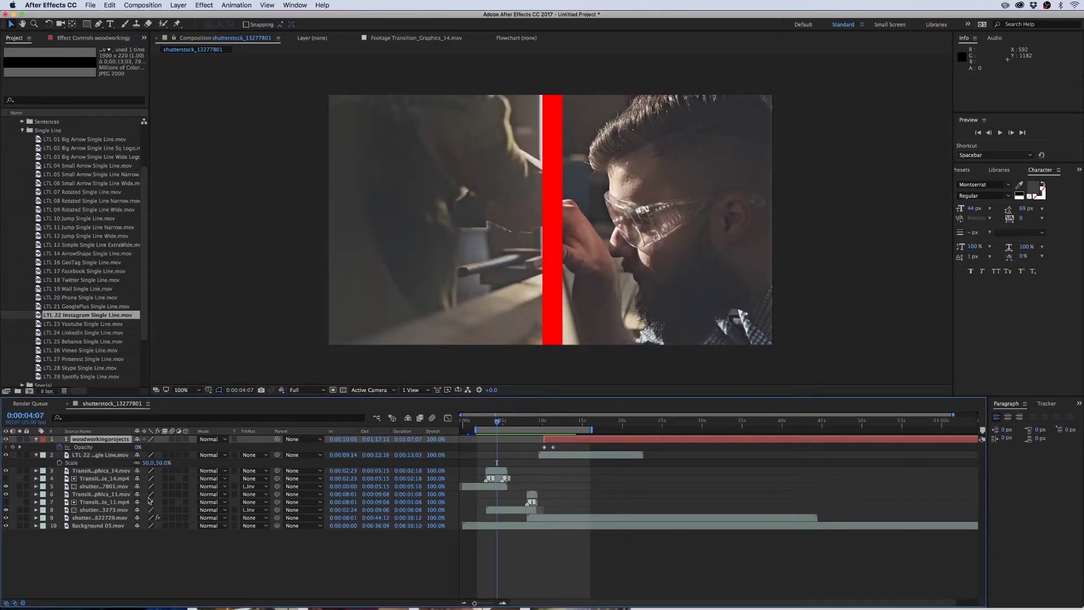
click(96, 471)
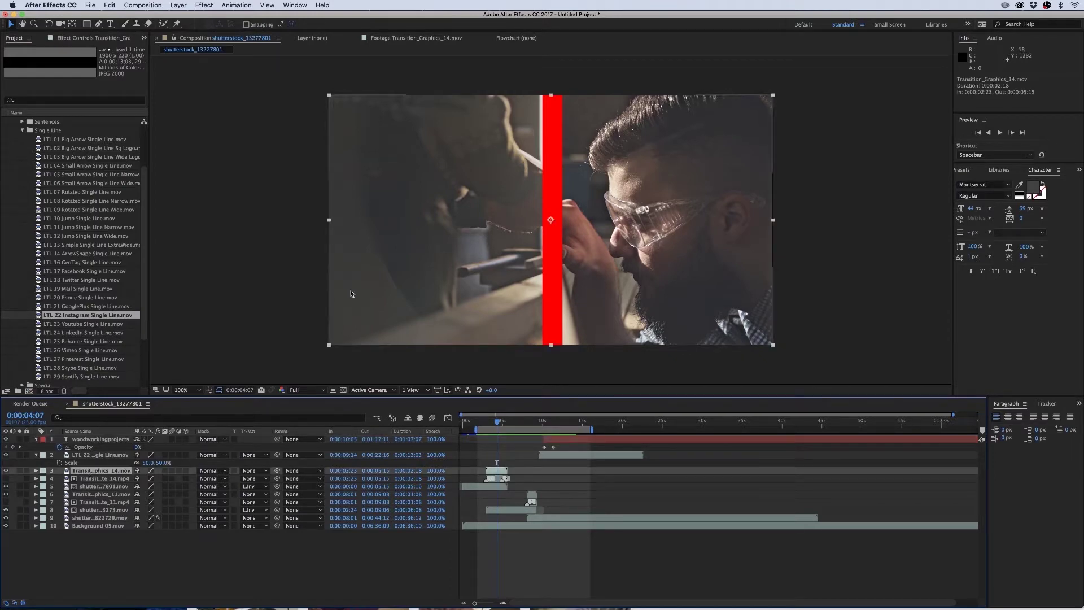
click(204, 5)
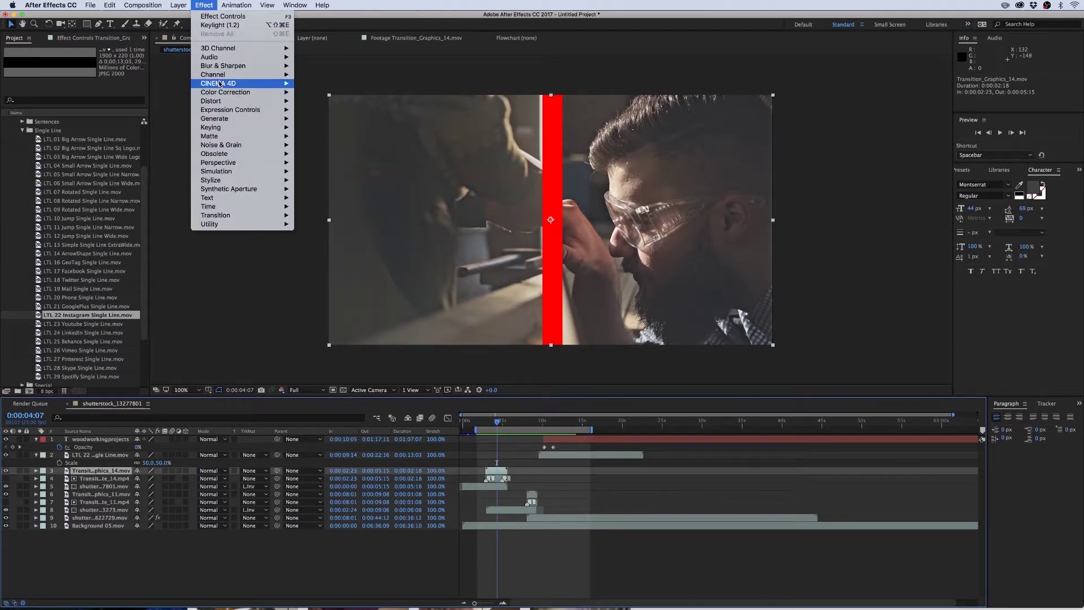
mouse_move(243, 92)
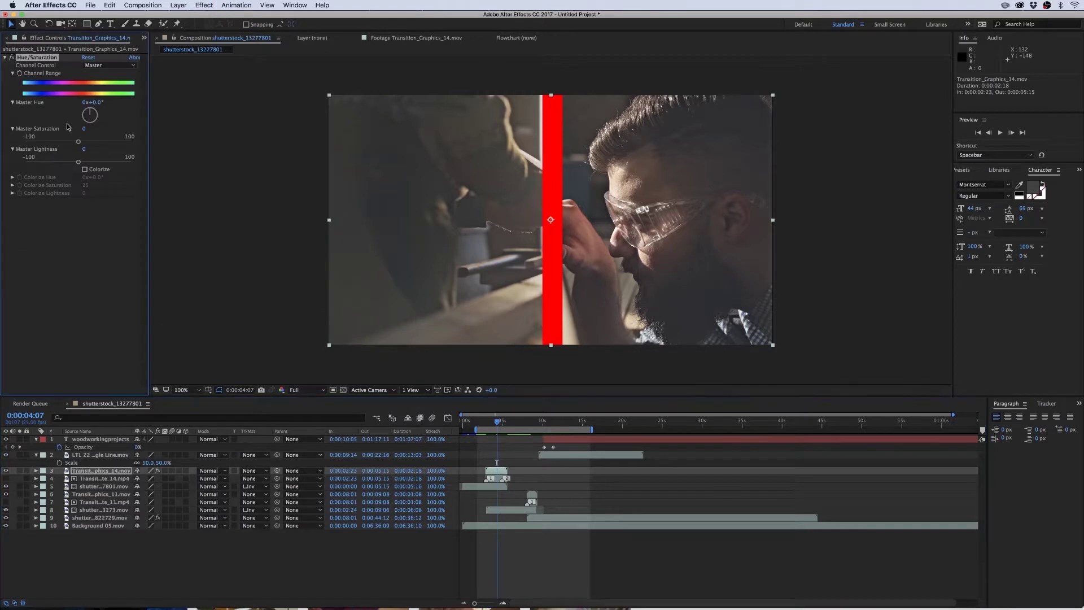
click(94, 103)
text(55)
key(Return)
mouse_move(127, 106)
mouse_down()
mouse_move(141, 107)
mouse_move(122, 109)
mouse_up()
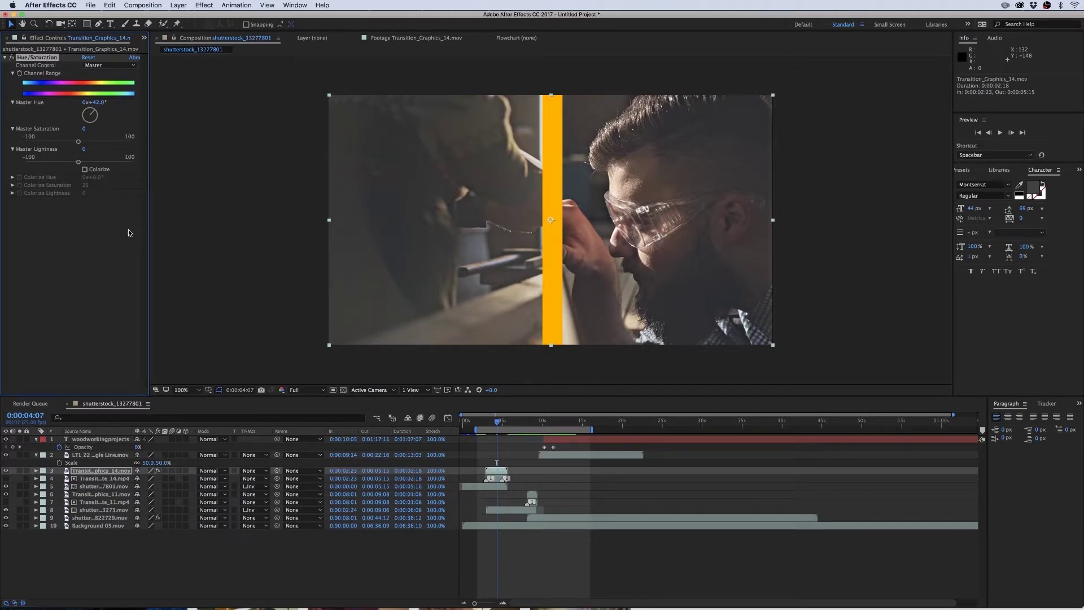
Paste the Hue/Saturation effect onto Transition_Graphics_11.mov and the Instagram lower third, and preview the recolored graphics
click(104, 494)
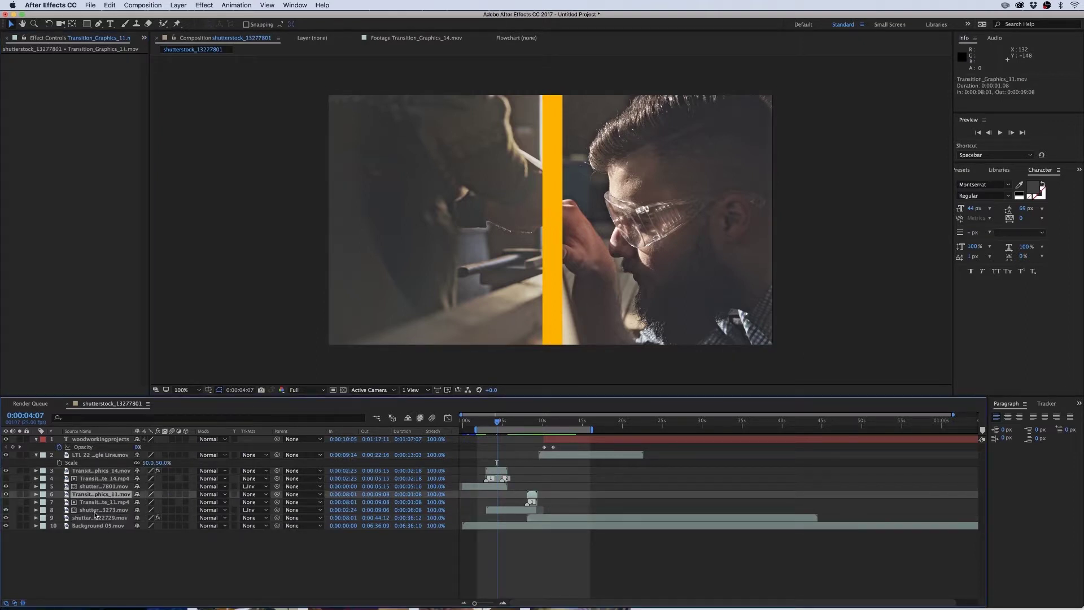
super+click(93, 455)
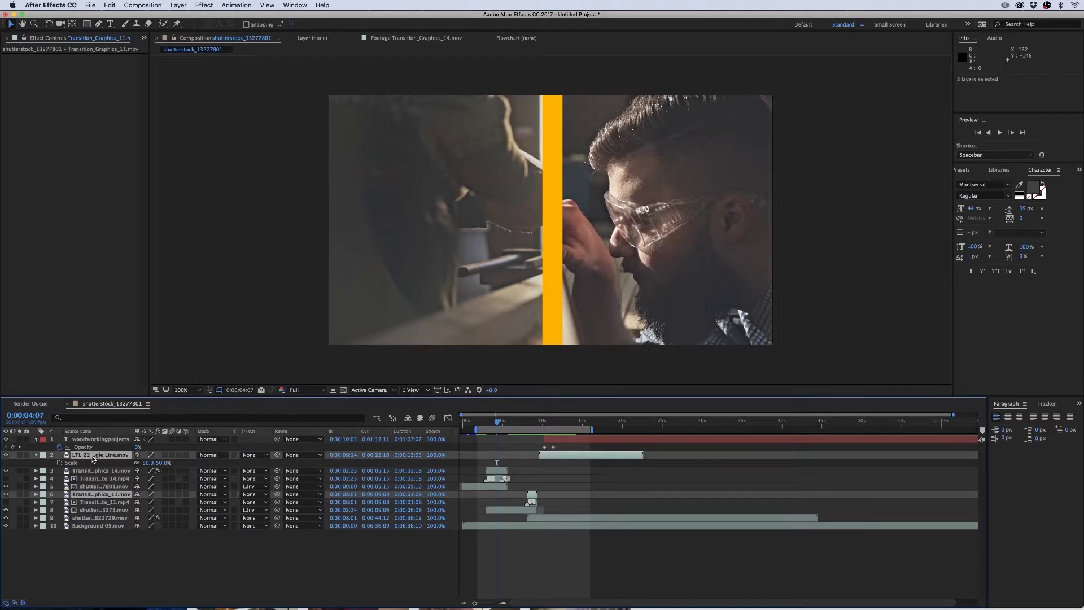
key(super+v)
key(space)
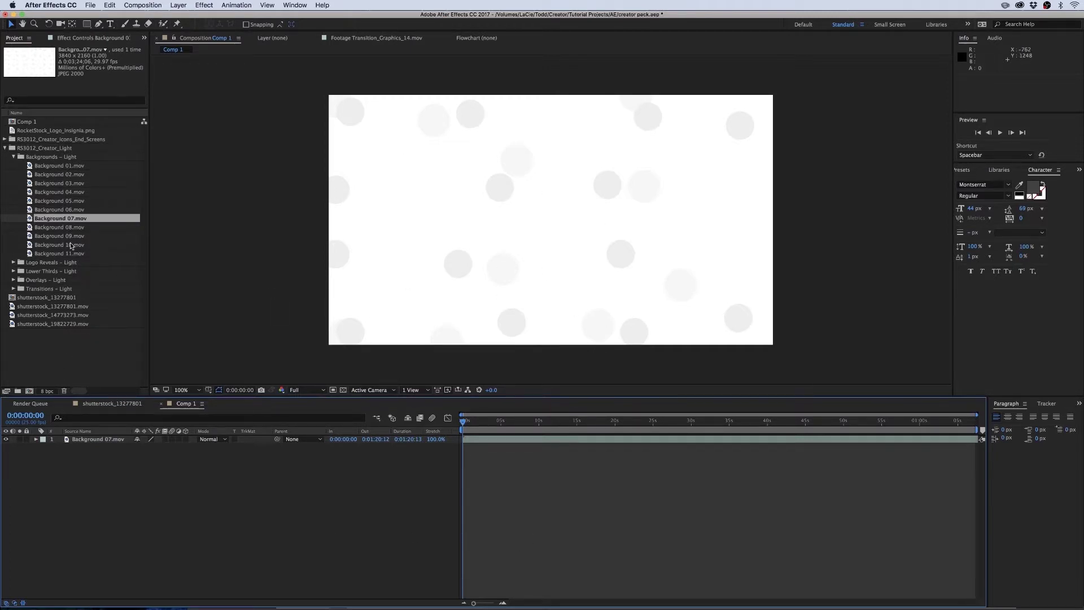
Add RocketStock_Logo_Insignia.png above Background 07.mov in Comp 1, scale it to 18% and place it at the frame's center
drag(23, 131, 533, 215)
key(s)
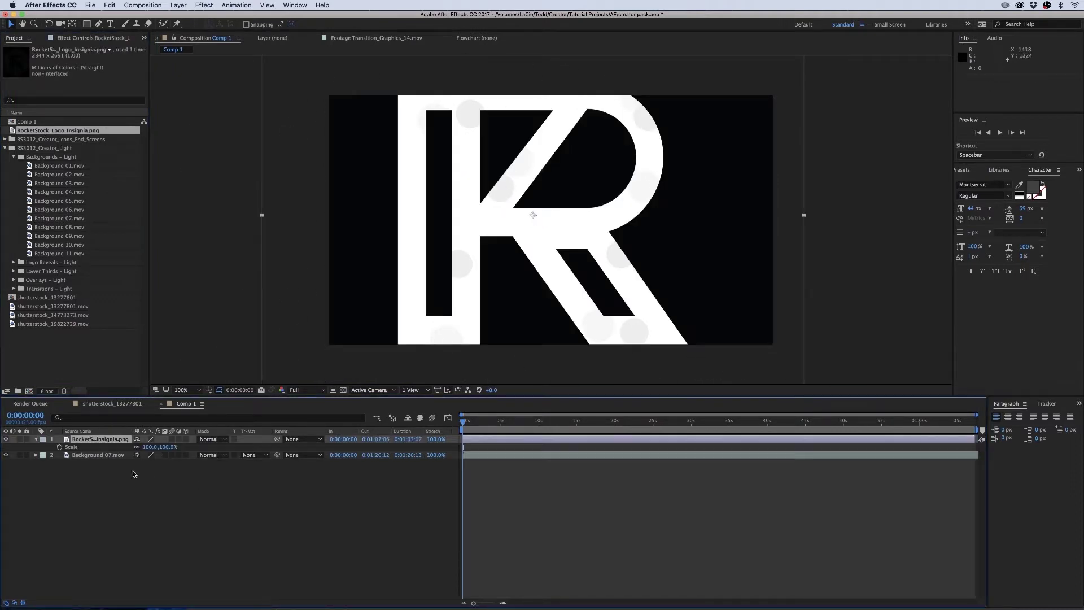
drag(152, 447, 119, 451)
drag(539, 246, 554, 251)
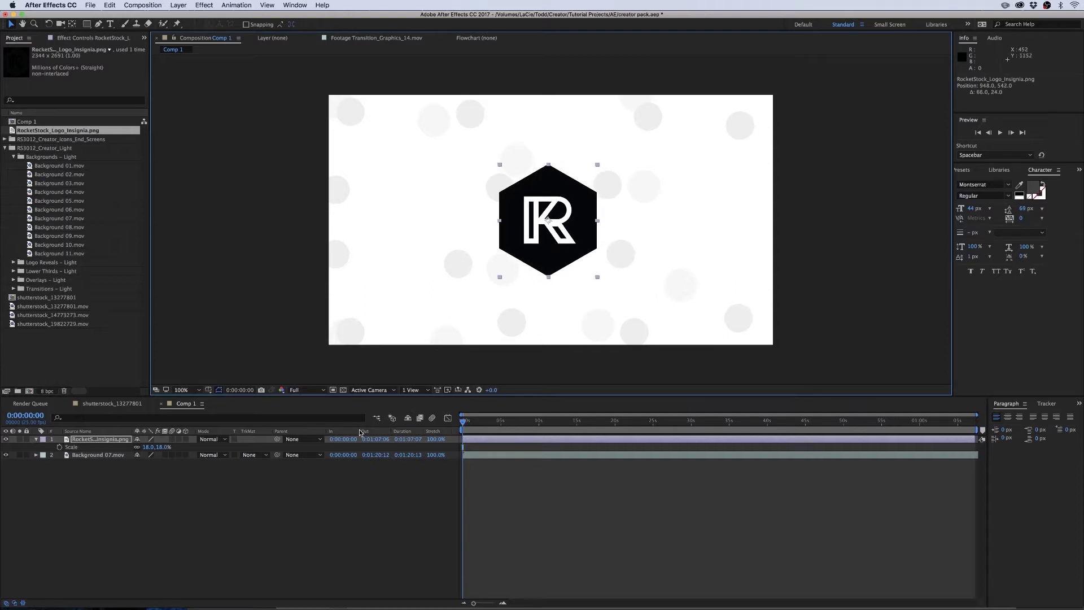
click(187, 568)
Add Multi-Burst – Graphics.mov from the Logo Reveals above the logo, scale it to 50% and preview the burst
click(14, 156)
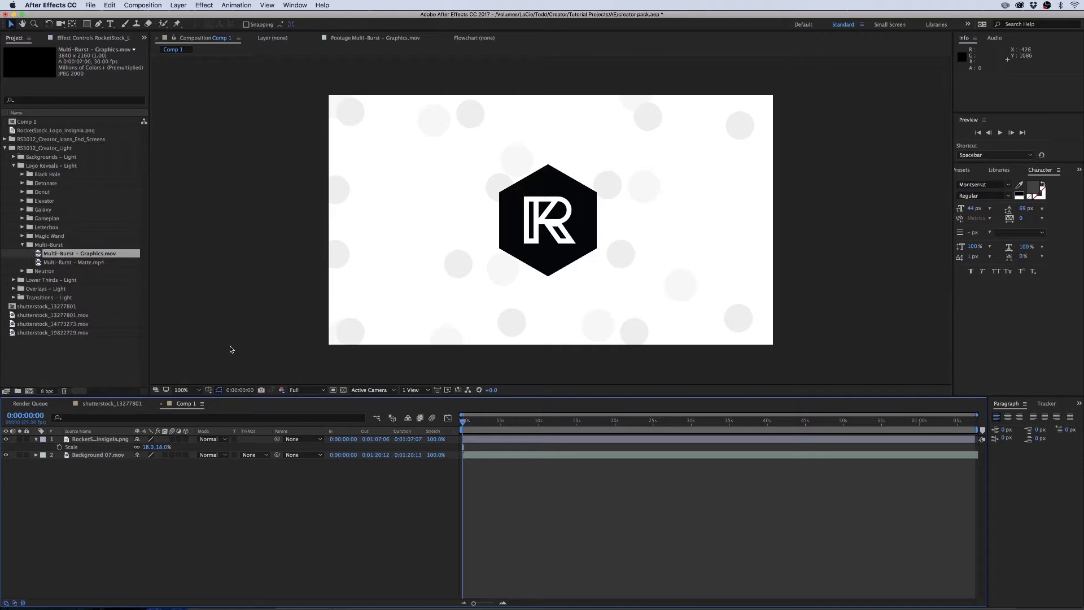
drag(65, 255, 552, 222)
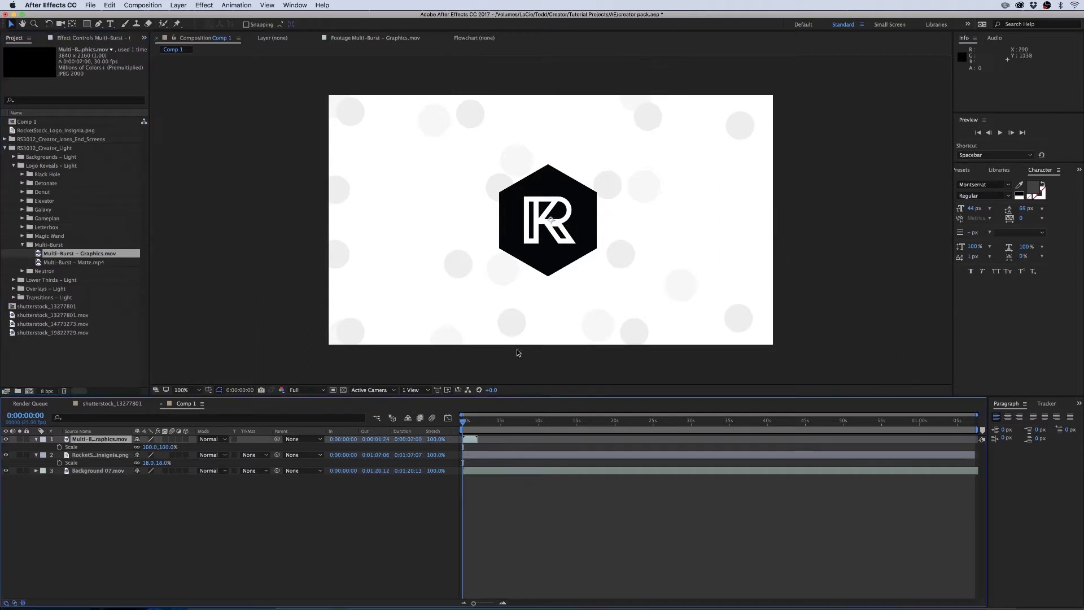
click(151, 447)
text(50)
key(Return)
key(space)
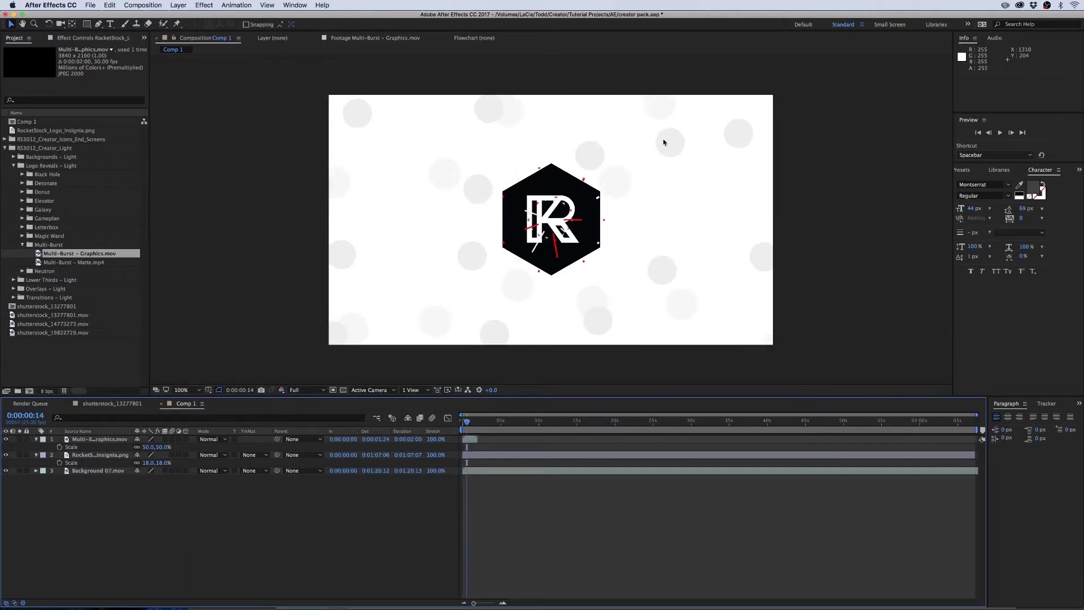
Add Multi-Burst – Matte.mp4 between the burst graphics and the logo in Comp 1 and scale it to 50%
drag(94, 265, 109, 452)
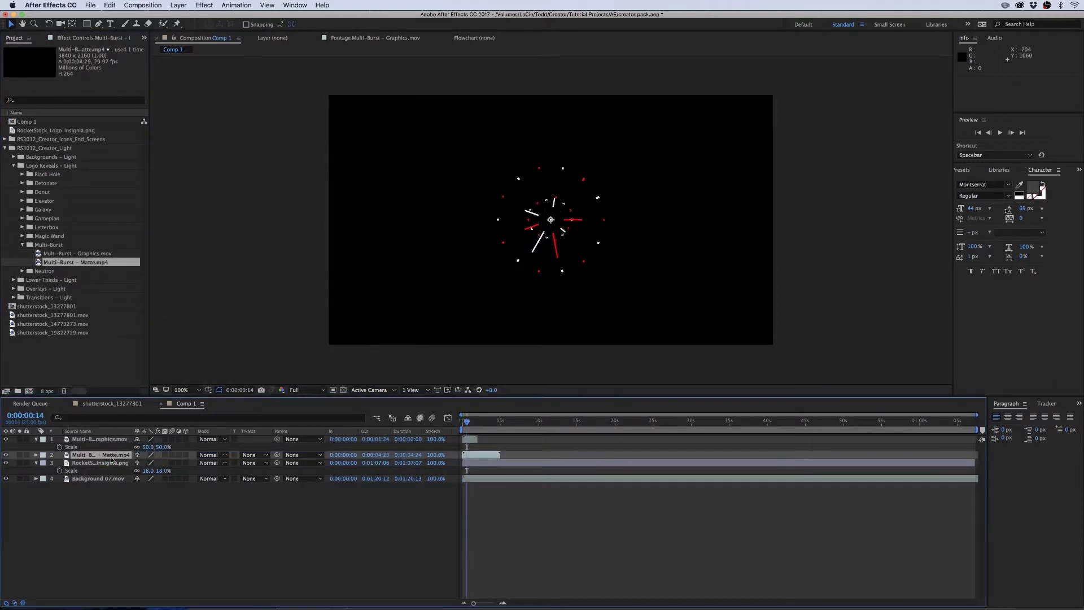
key(s)
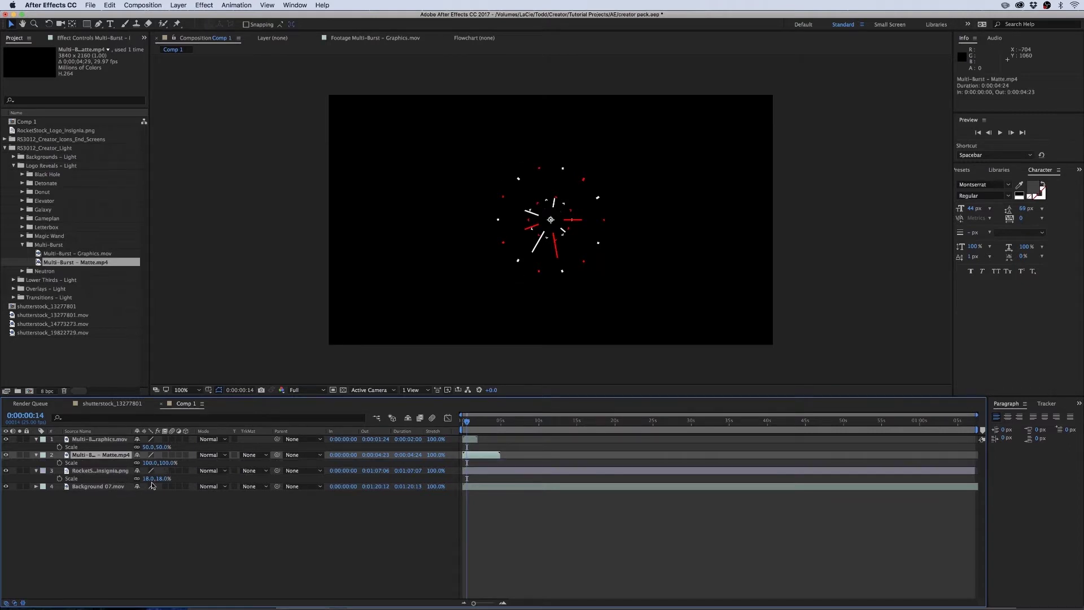
click(150, 463)
key(Return)
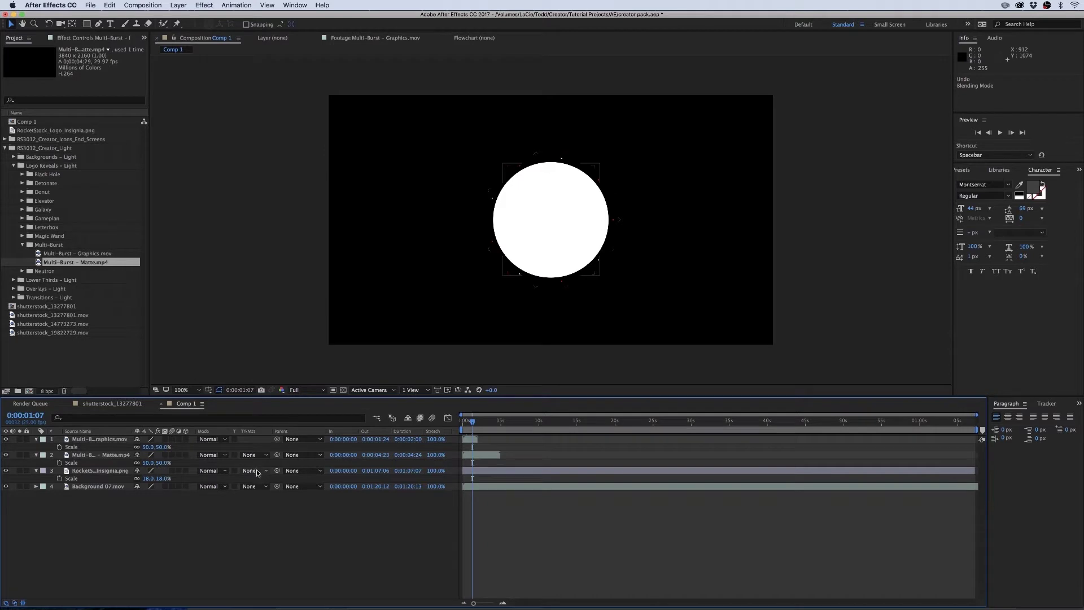
Use the Multi-Burst matte as the logo layer's track matte and preview the logo reveal
click(252, 470)
click(311, 511)
key(space)
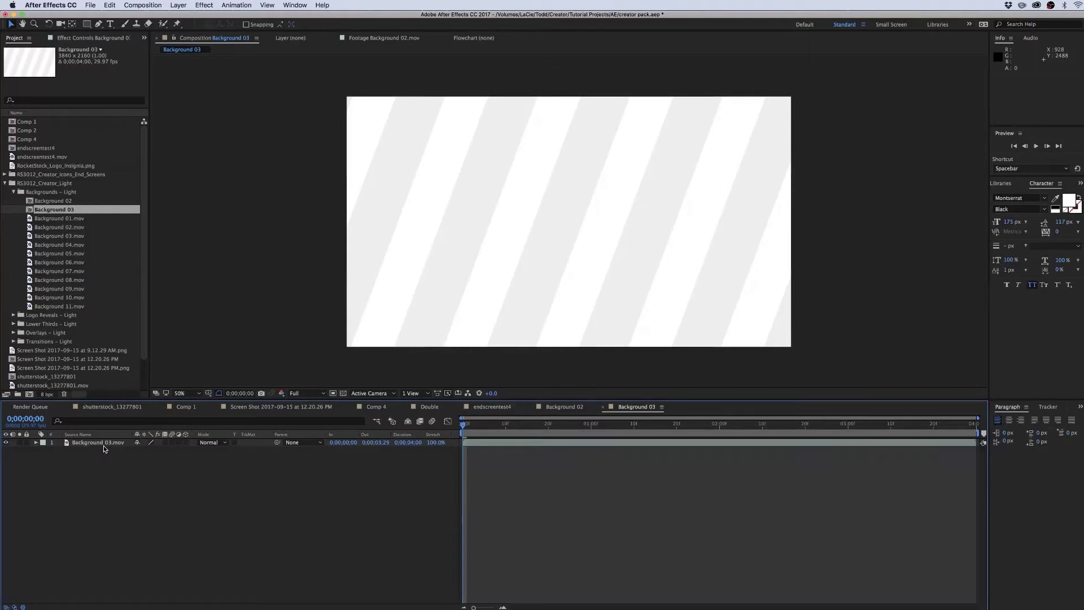
Create an adjustment layer above Background 03.mov in the Background 03 comp and apply Hue/Saturation to it
right_click(129, 499)
mouse_move(186, 504)
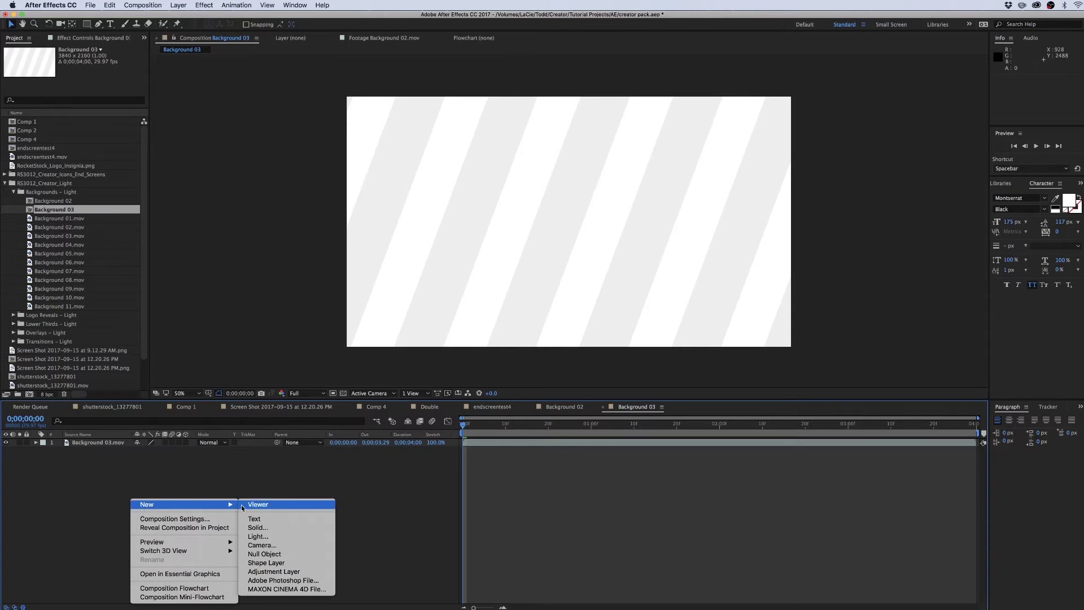
click(285, 572)
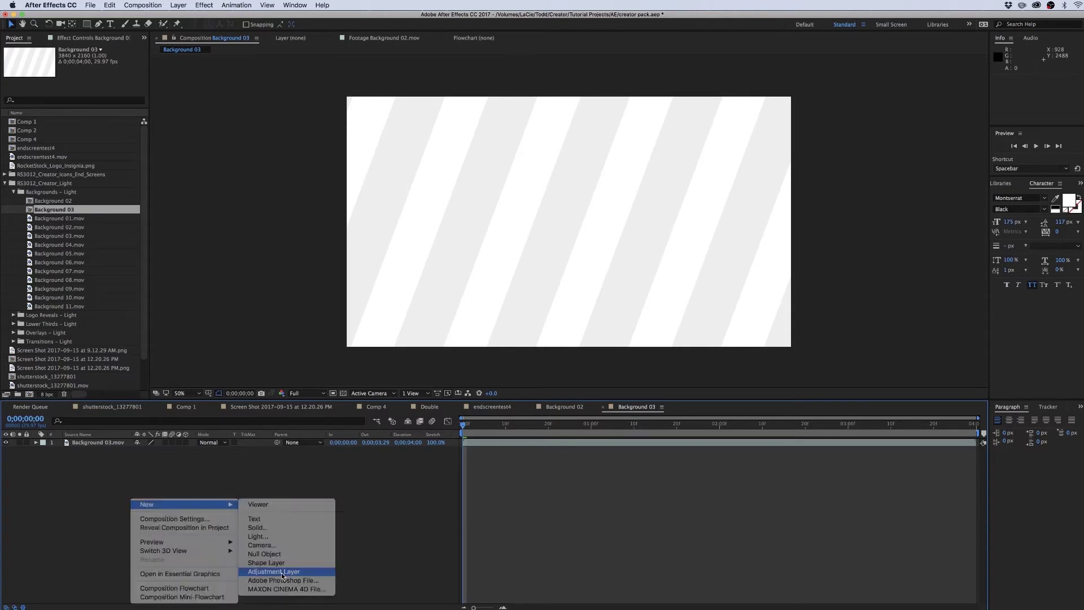
click(204, 5)
mouse_move(237, 92)
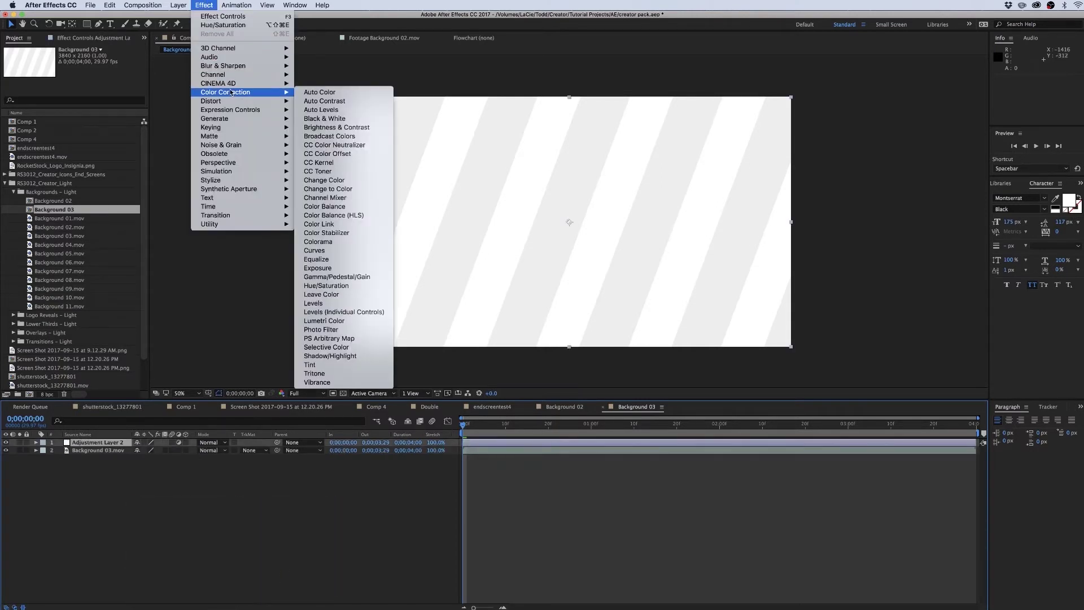
click(325, 286)
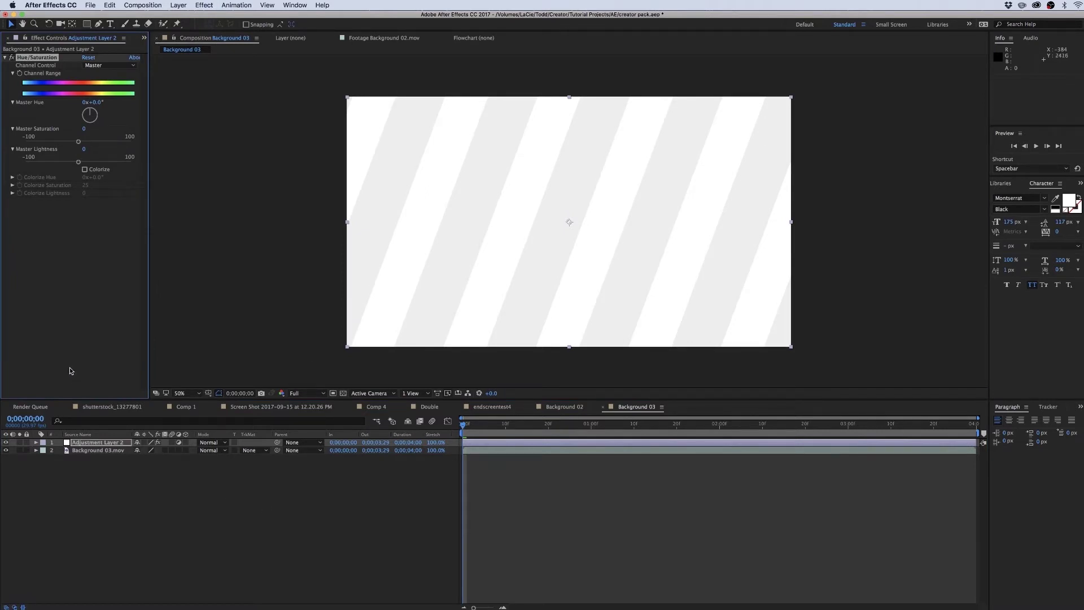
Colorize the striped background dark blue with hue 203°, a reduced saturation and lightness -75
click(85, 169)
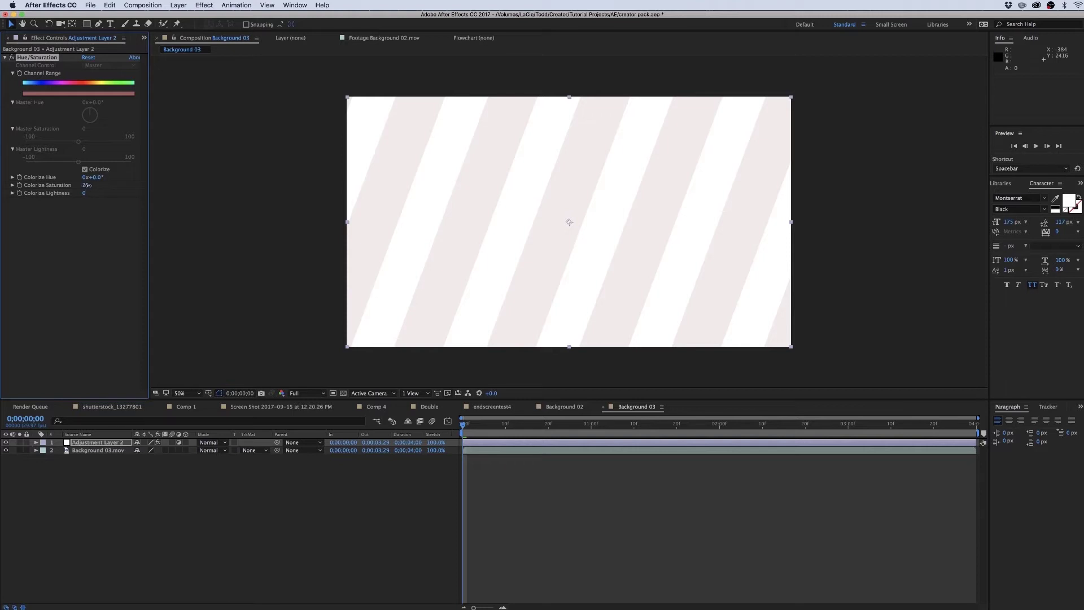
drag(88, 185, 213, 194)
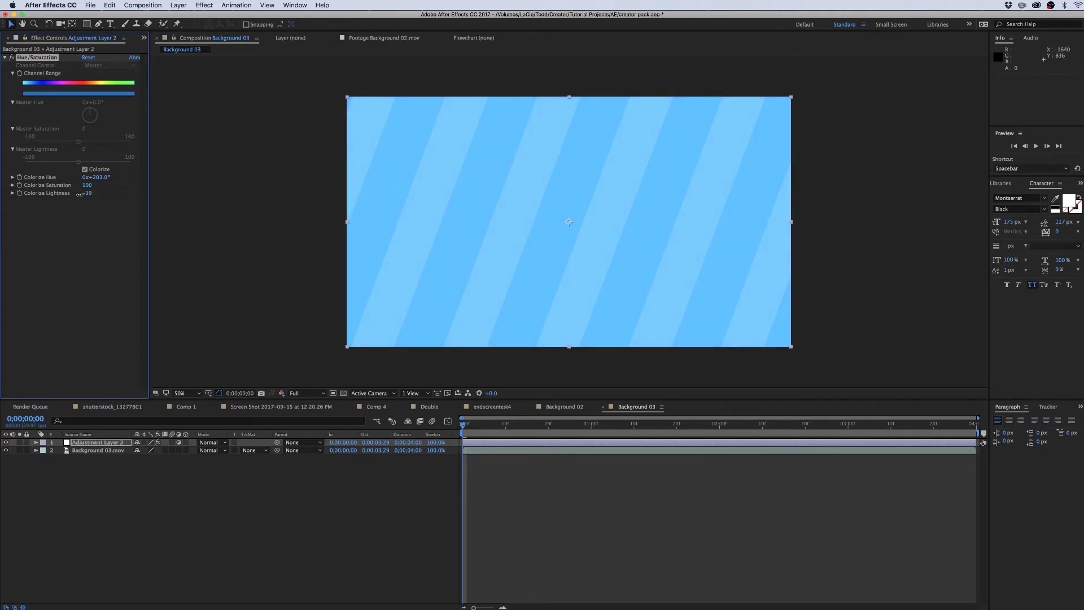
drag(79, 194, 70, 194)
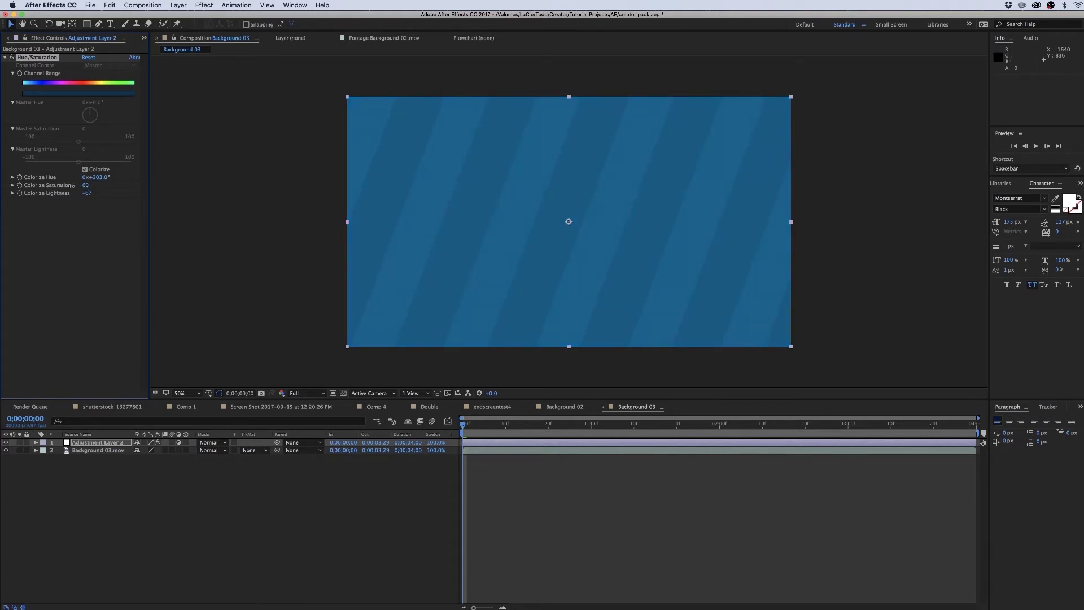
drag(72, 186, 69, 185)
drag(84, 192, 80, 192)
click(125, 325)
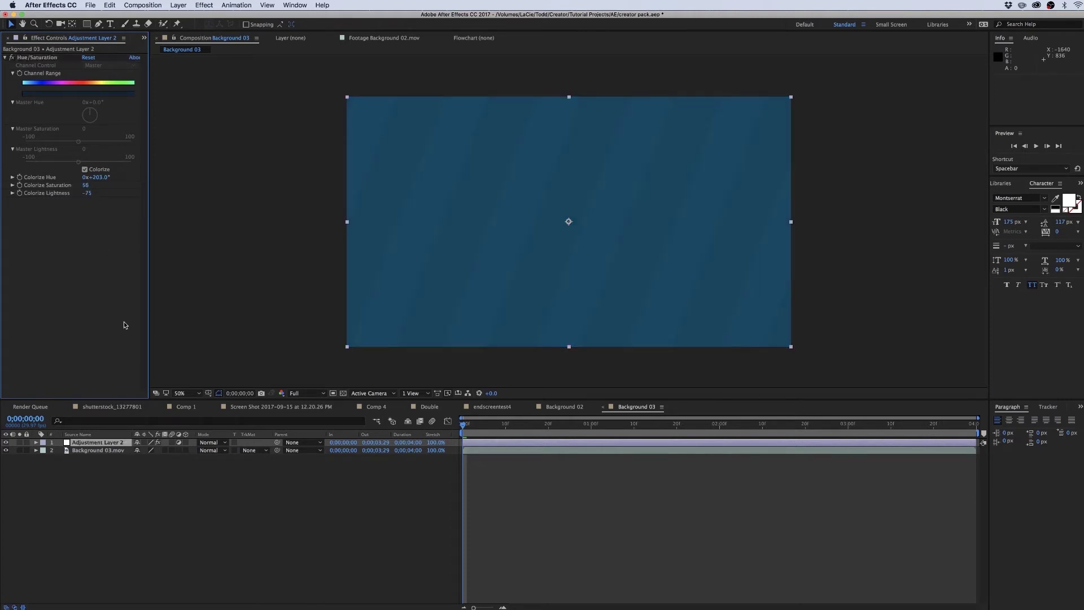
click(484, 509)
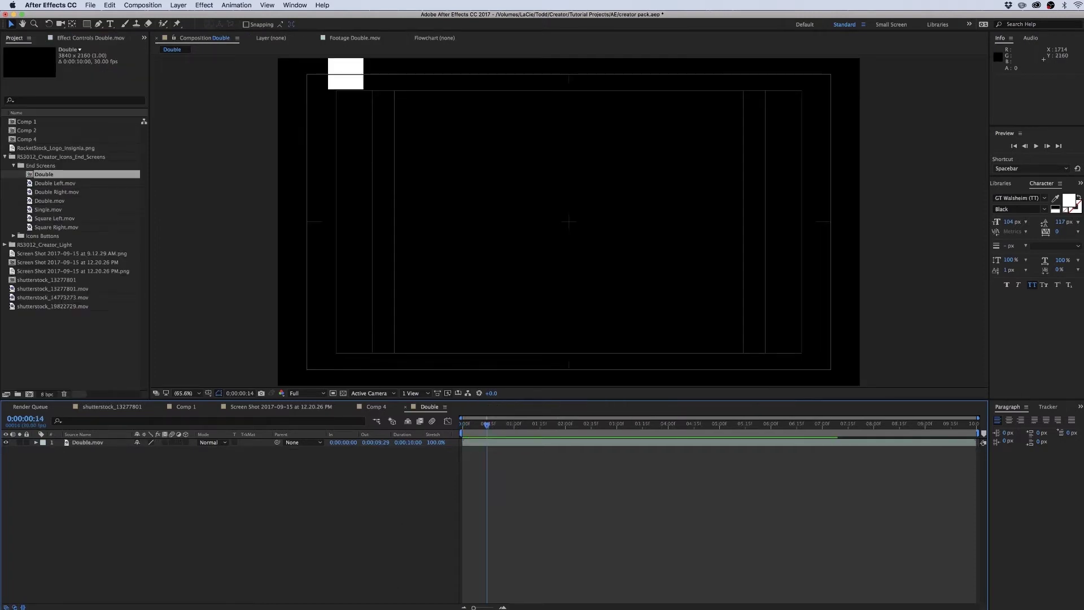
Review the End Screens folder and preview the two-panel animation in the Double comp
click(14, 167)
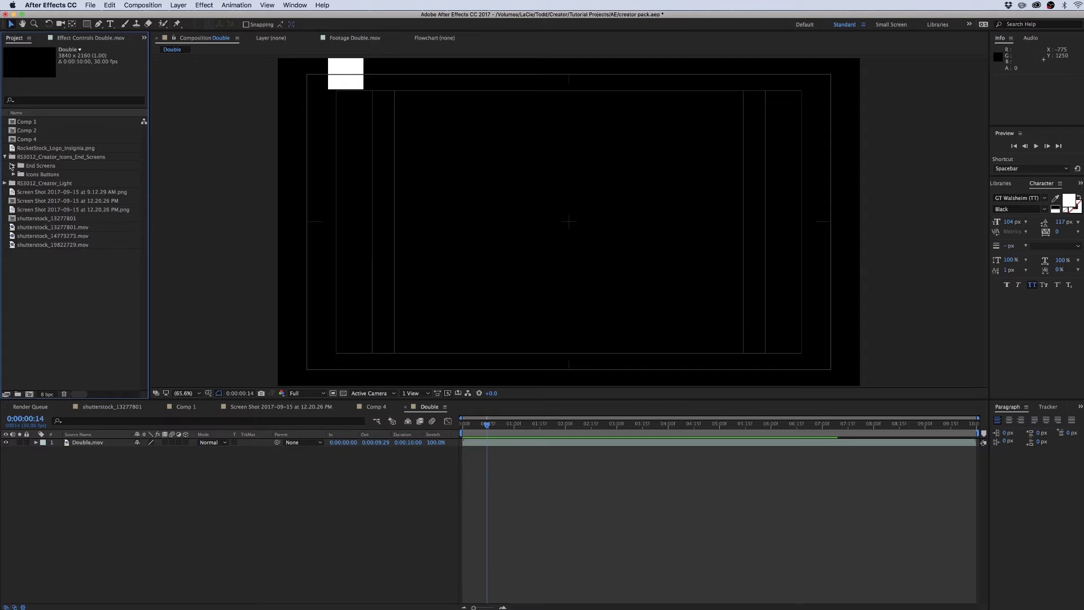
click(14, 167)
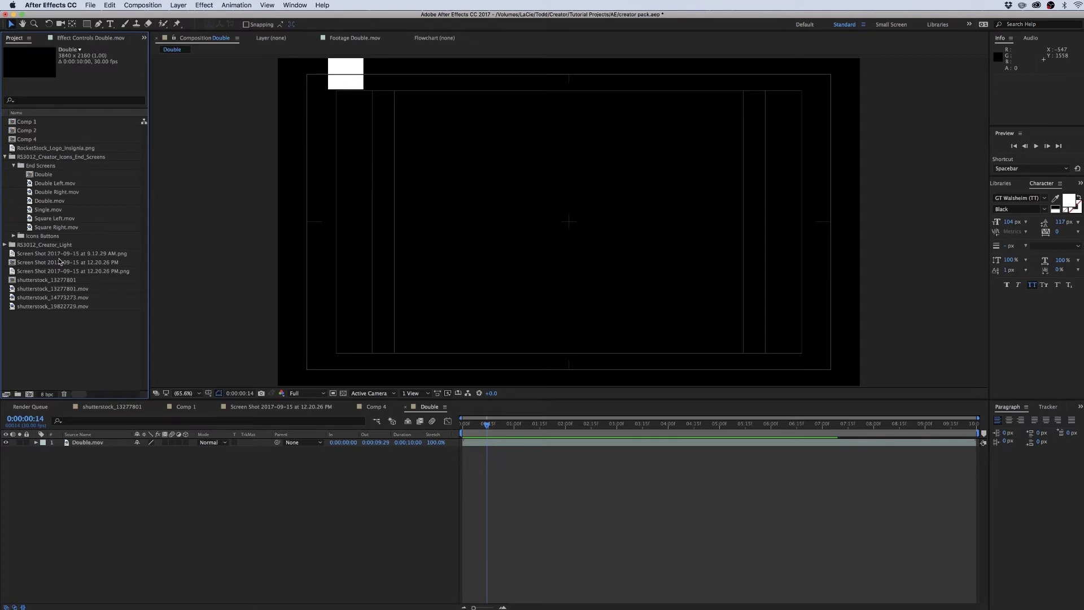
key(space)
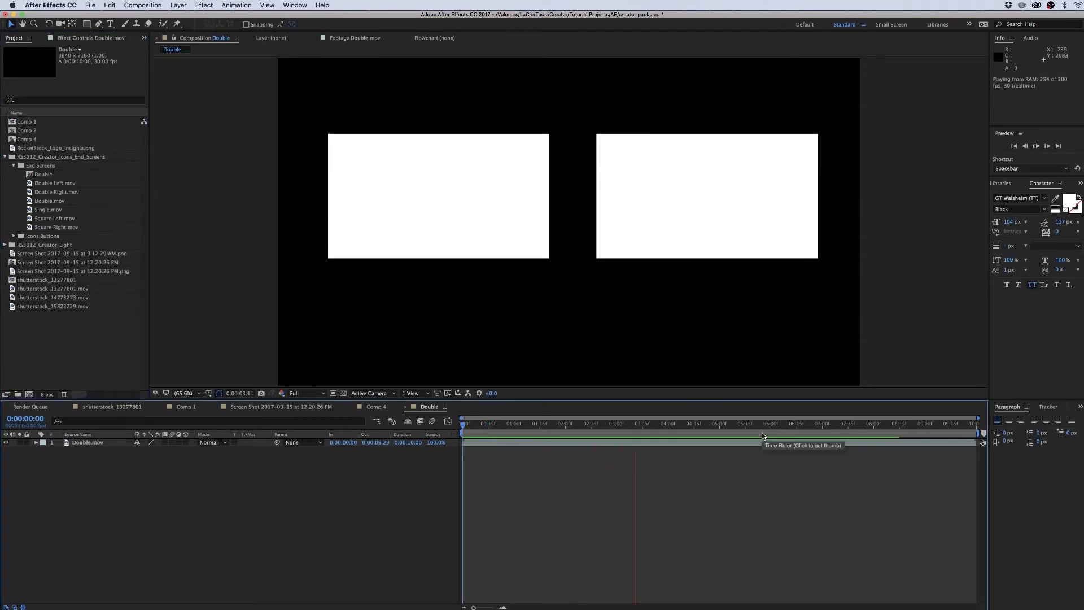
drag(613, 427, 483, 437)
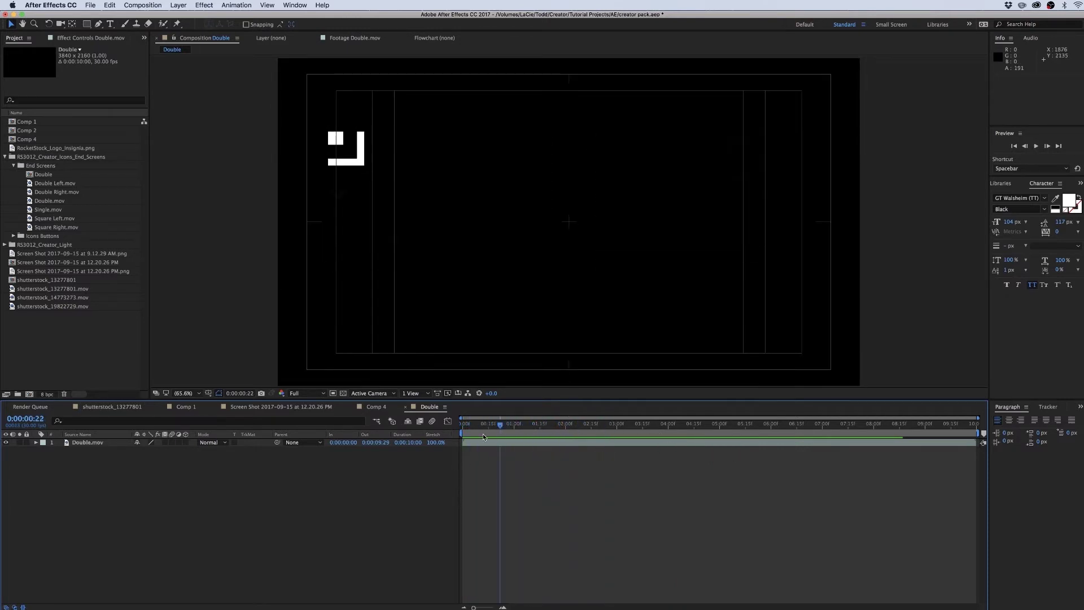
Add the hiker footage shutterstock_18955577.mov beneath Double.mov and scale it to 206% to fill the frame
click(51, 330)
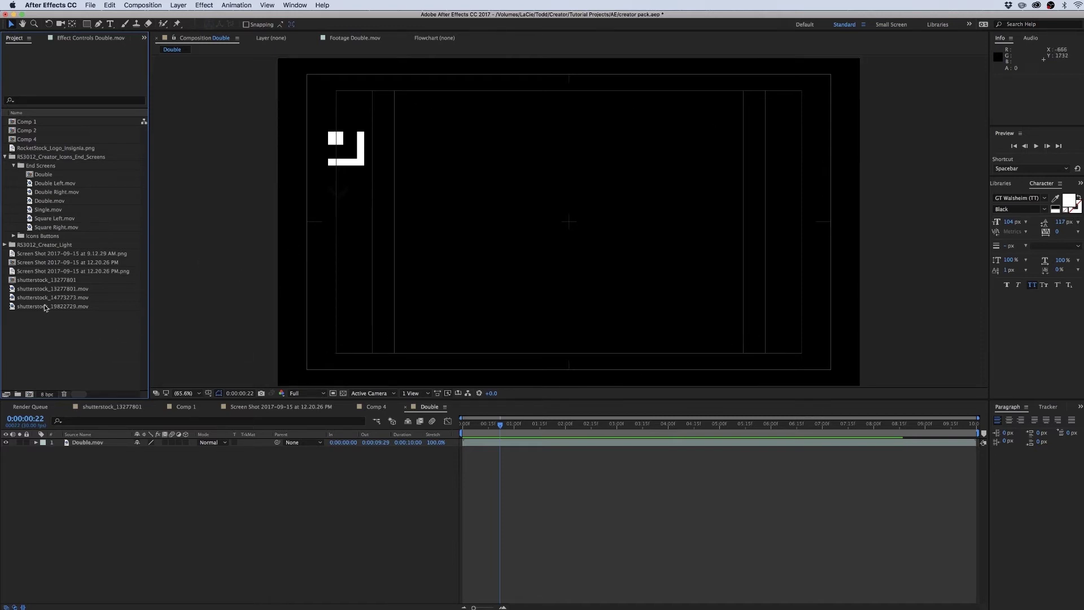
drag(58, 308, 17, 330)
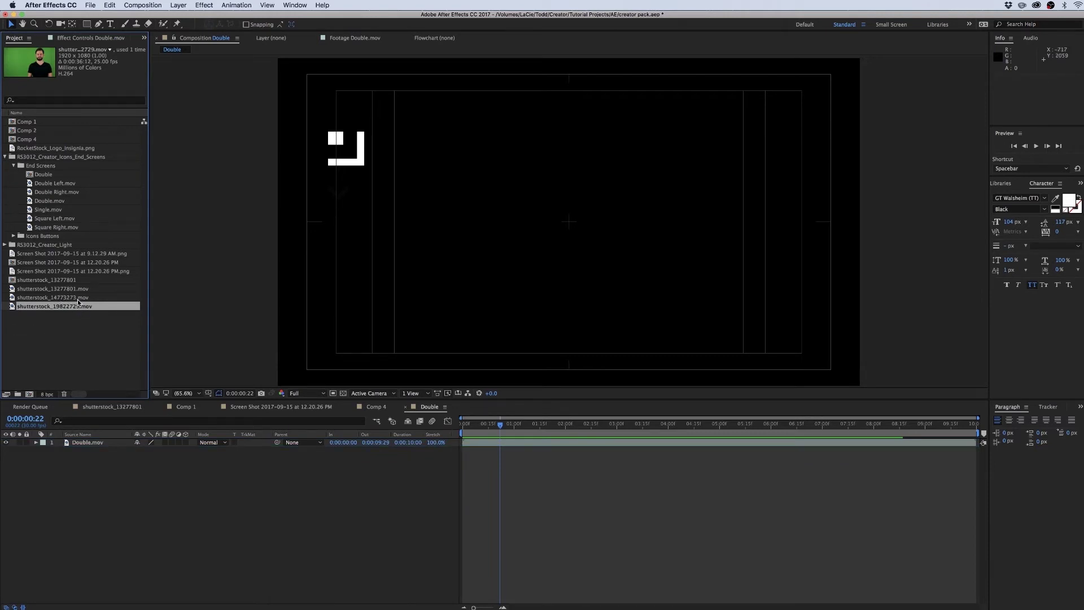
mouse_move(78, 299)
mouse_down()
mouse_move(108, 479)
mouse_move(60, 300)
mouse_up()
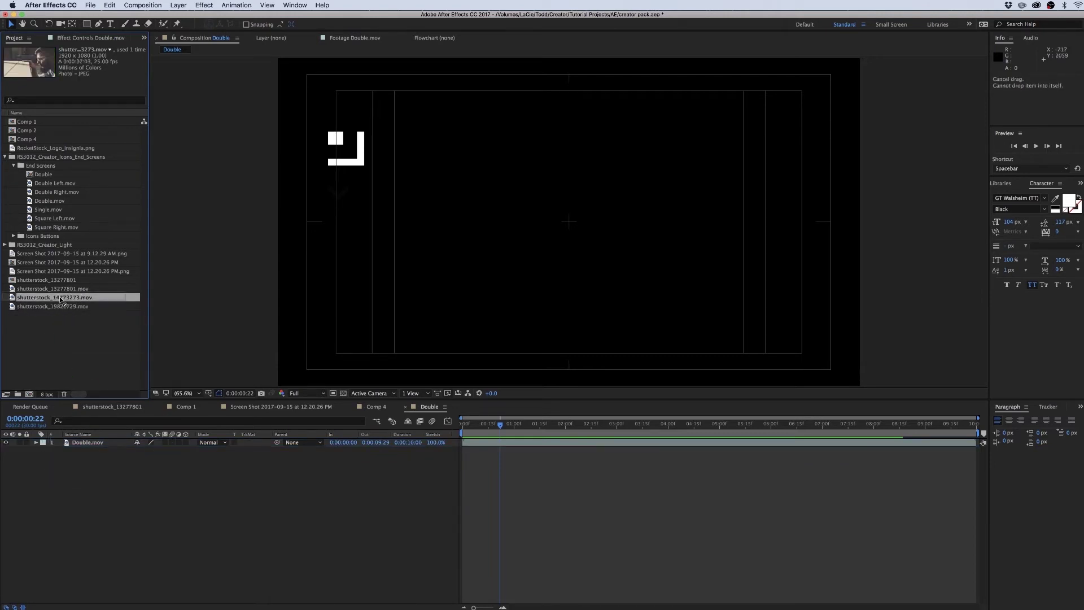
click(35, 272)
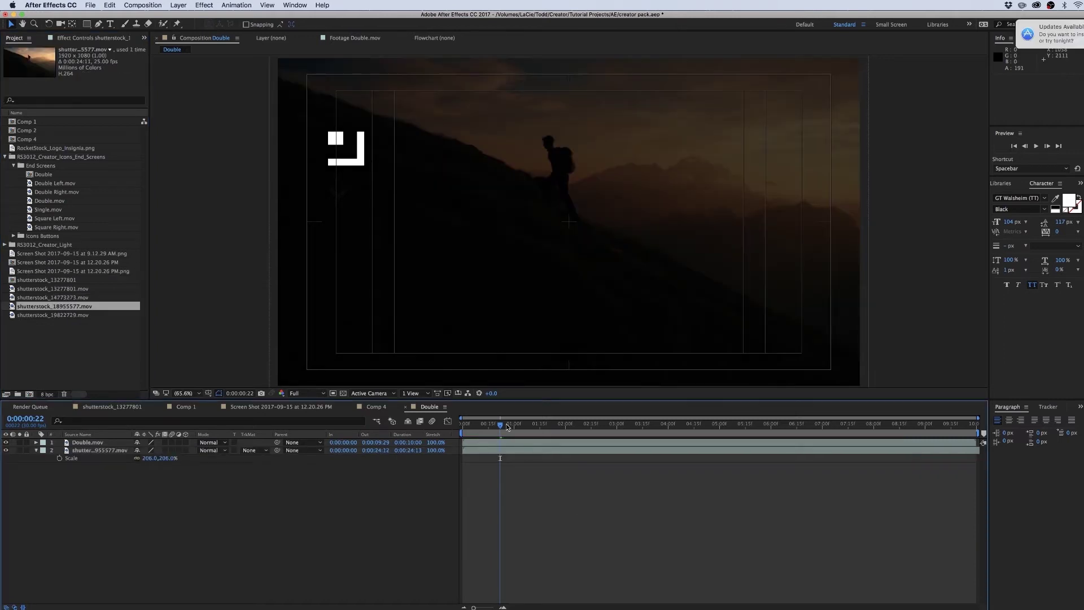
Preview the double end screen animating over the hiker footage and return to the start of the comp
drag(500, 425, 463, 424)
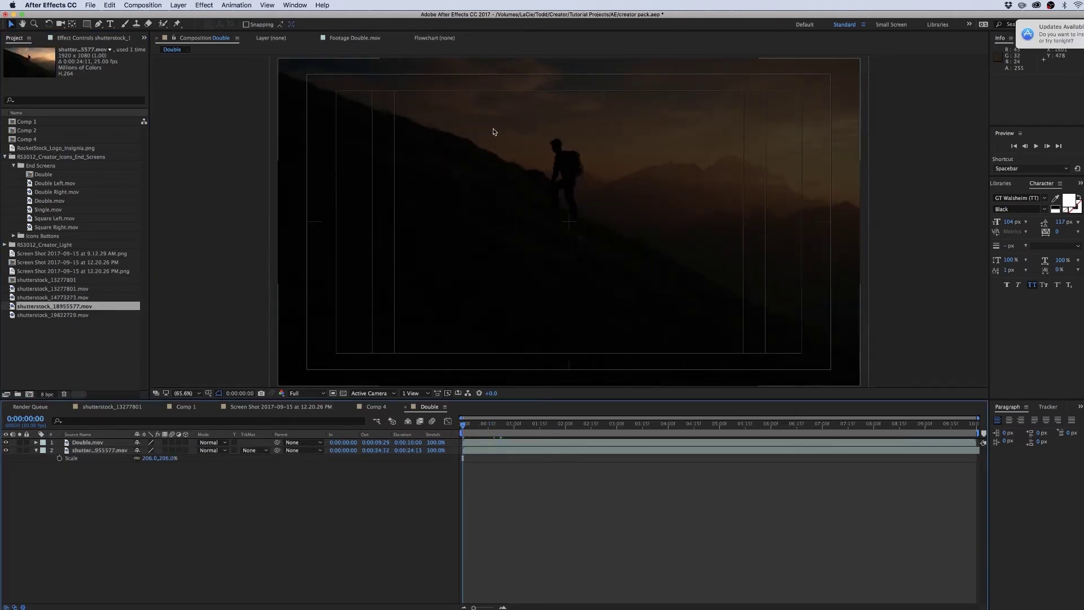
key(space)
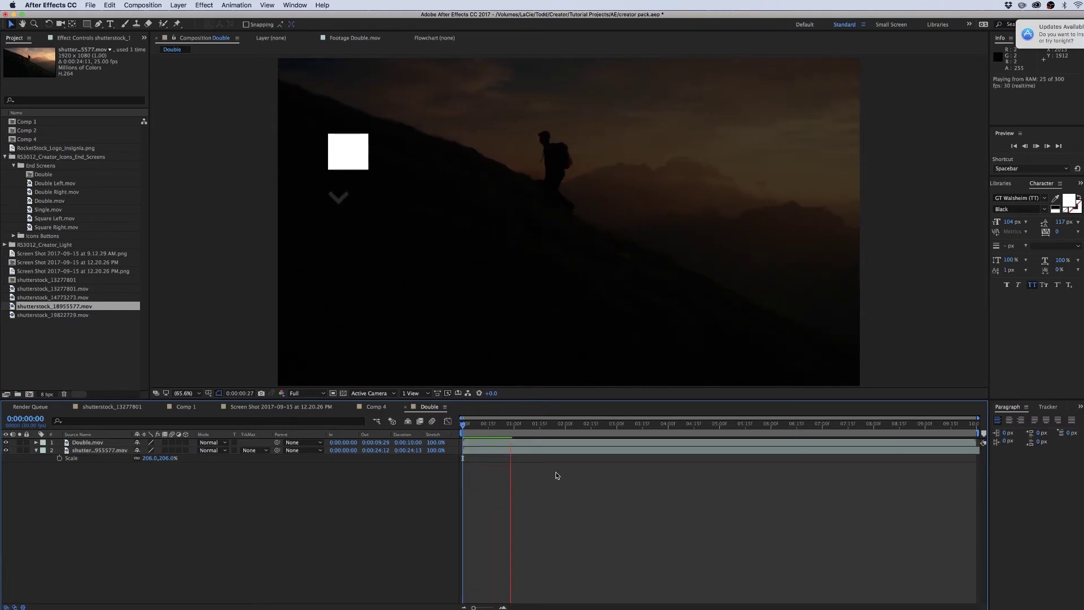
key(space)
drag(466, 425, 599, 438)
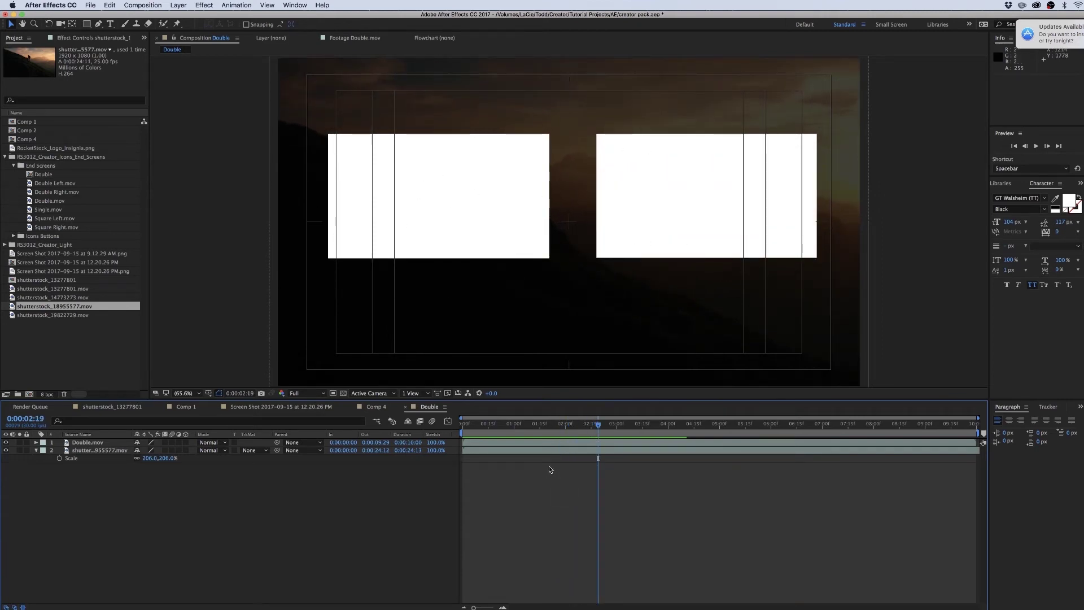
key(Home)
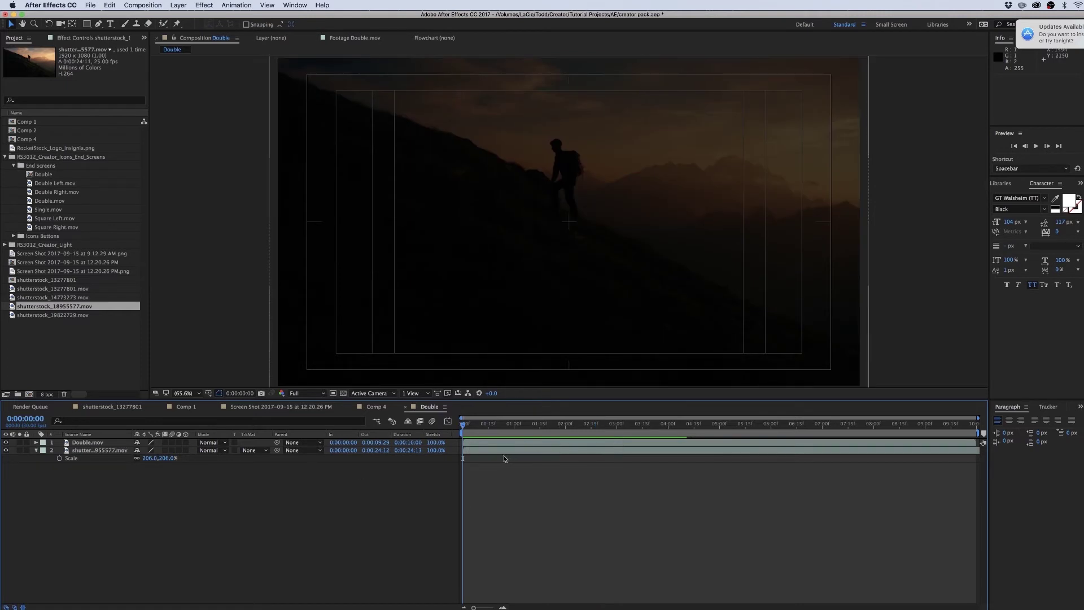
Try placing the Social Media Instagram.mov icon below the second end-screen panel and preview its animation
click(13, 165)
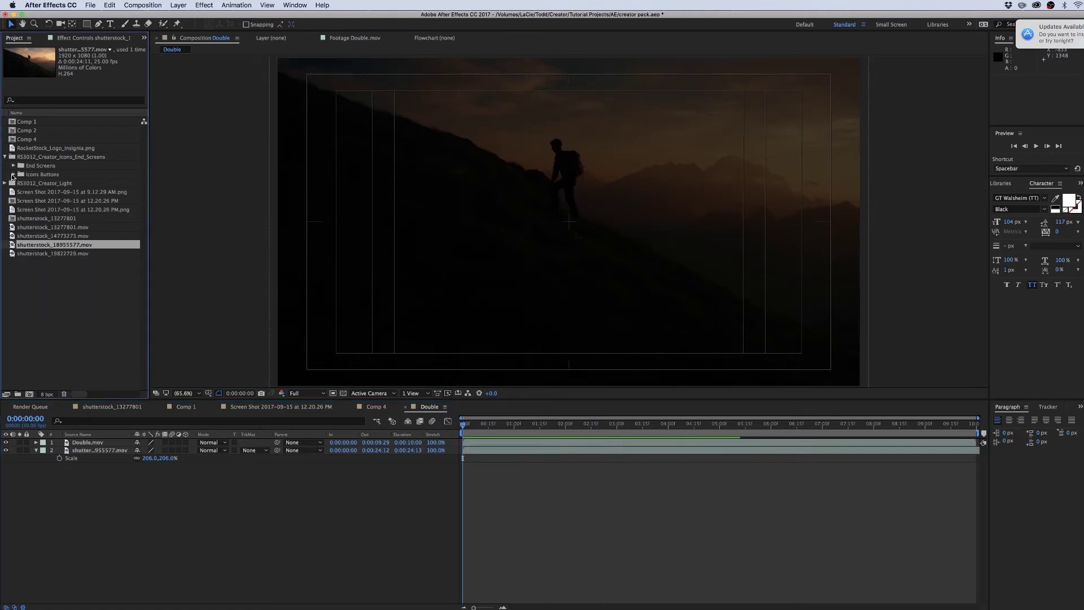
click(13, 174)
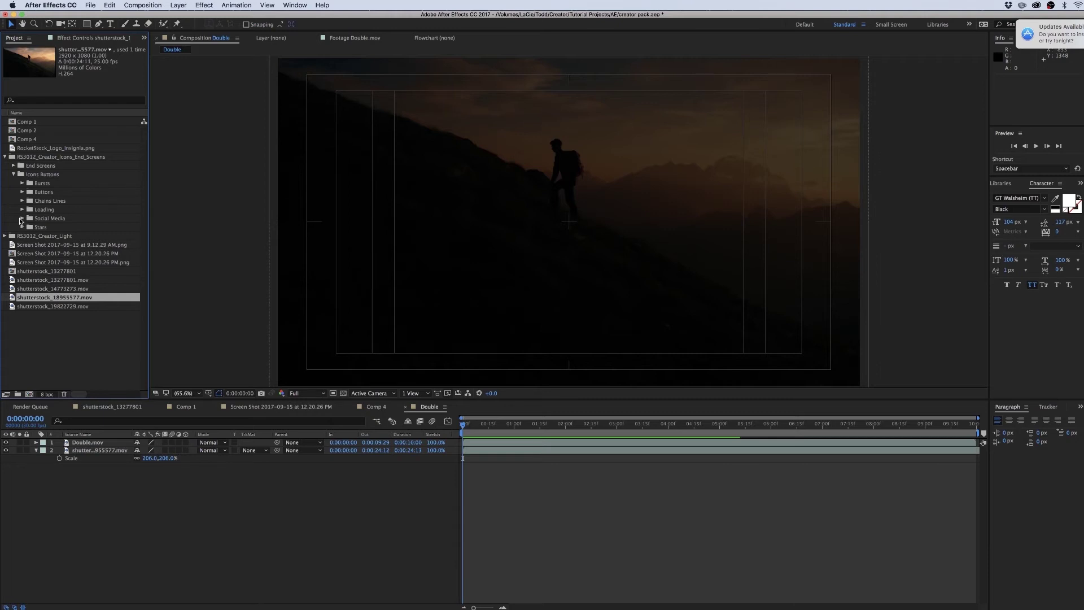
click(22, 219)
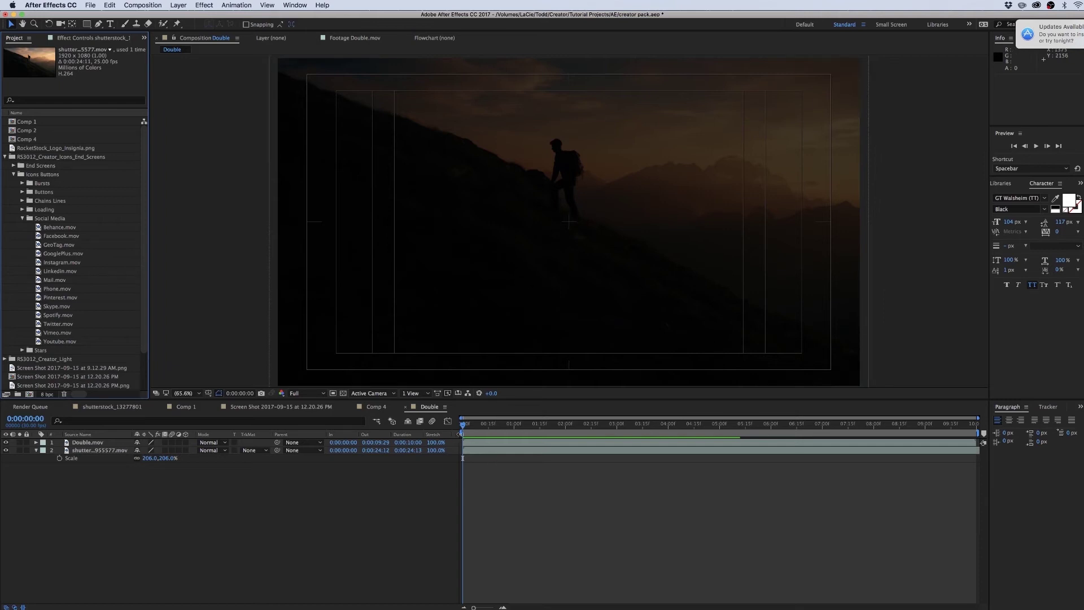
drag(59, 262, 656, 311)
key(space)
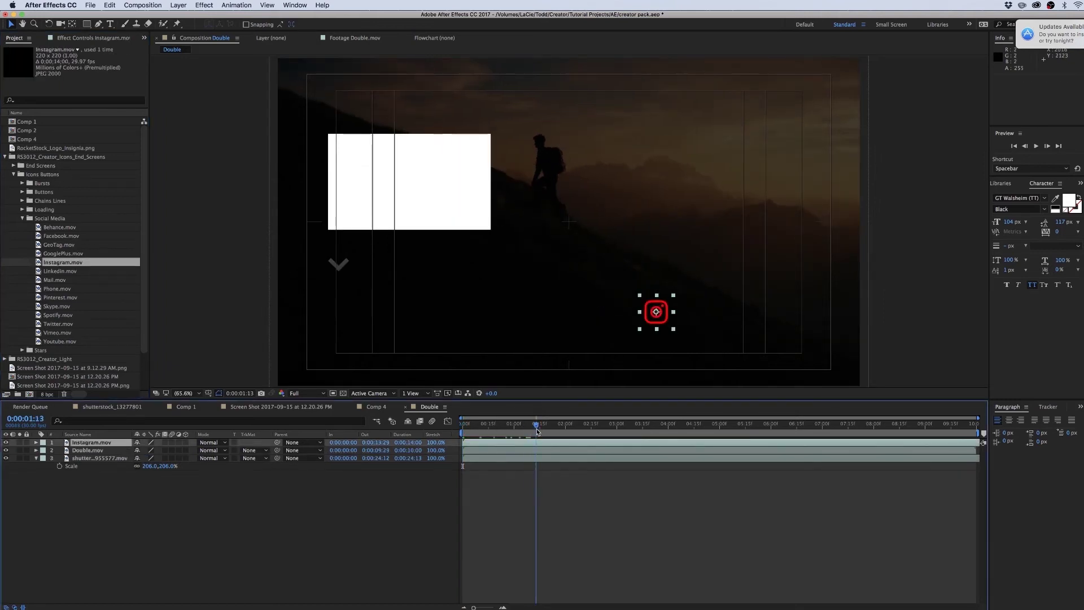
Try recoloring the Instagram icon orange with a Fill effect and moving it further right
click(205, 5)
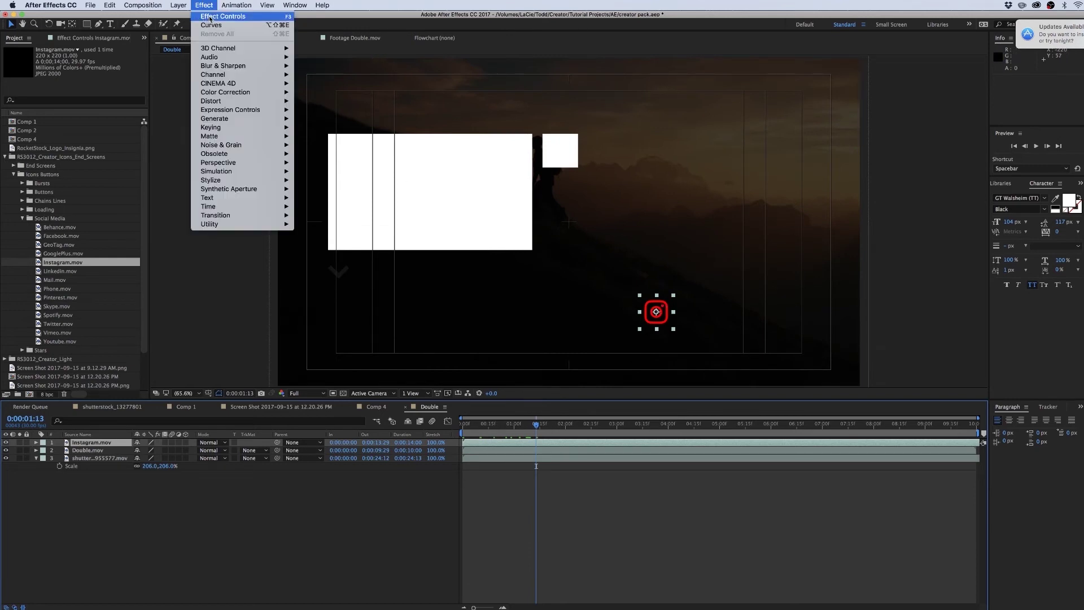
mouse_move(221, 121)
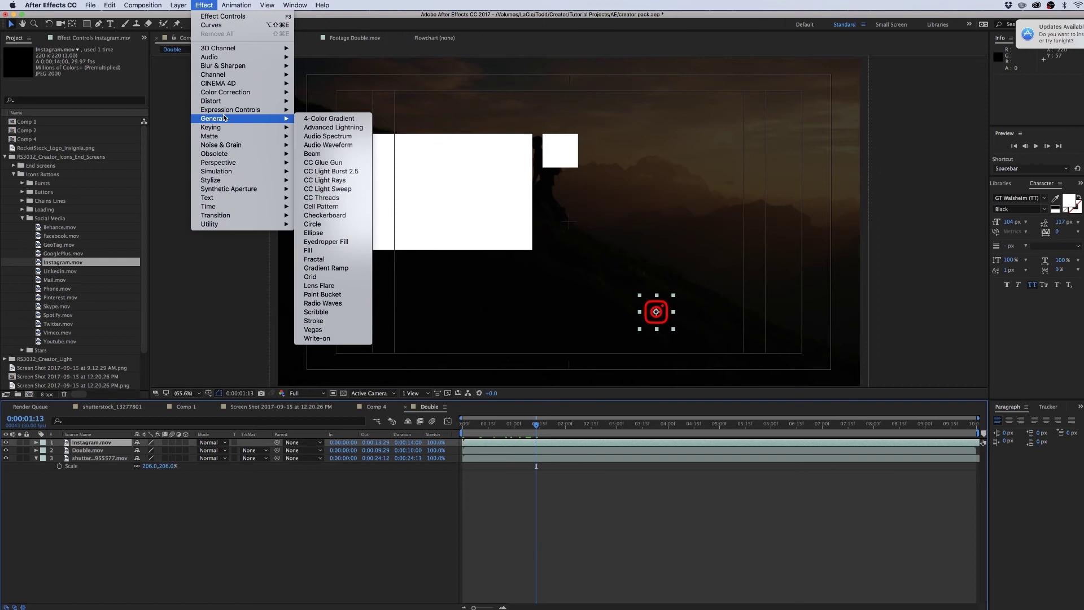
click(308, 250)
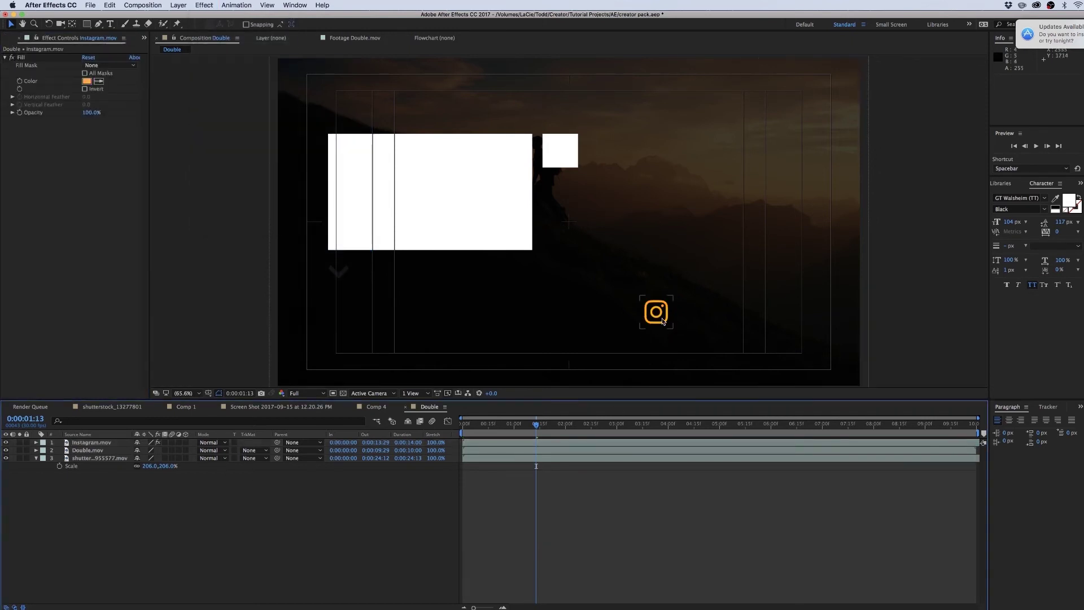
drag(660, 315, 728, 326)
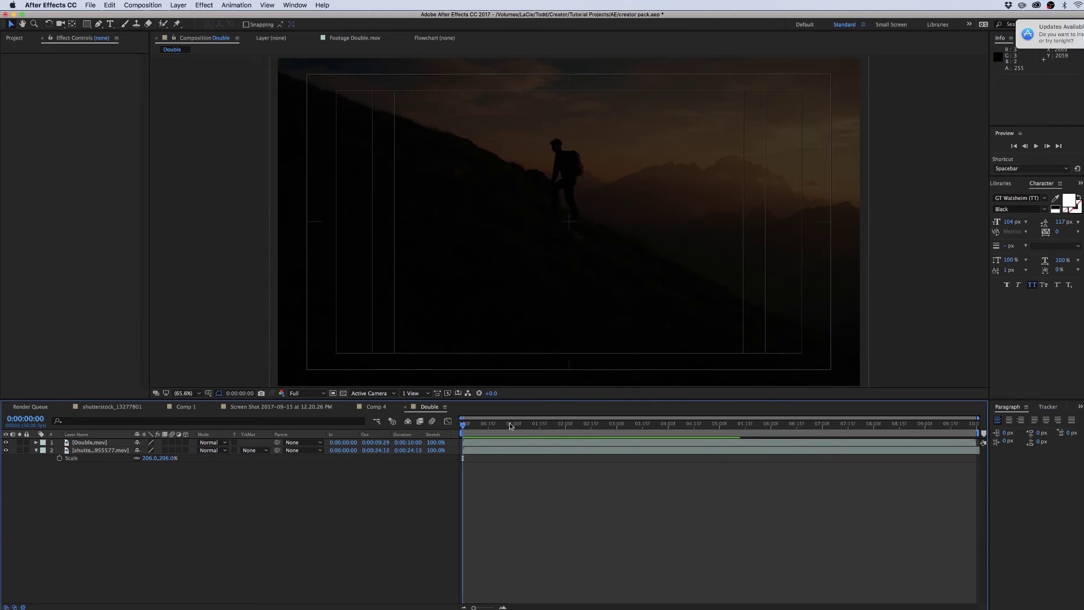
Add the title "WATCH MORE OF OUR VIDEOS!" to the double end screen in Montserrat Black at 175 px
drag(510, 424, 575, 424)
key(space)
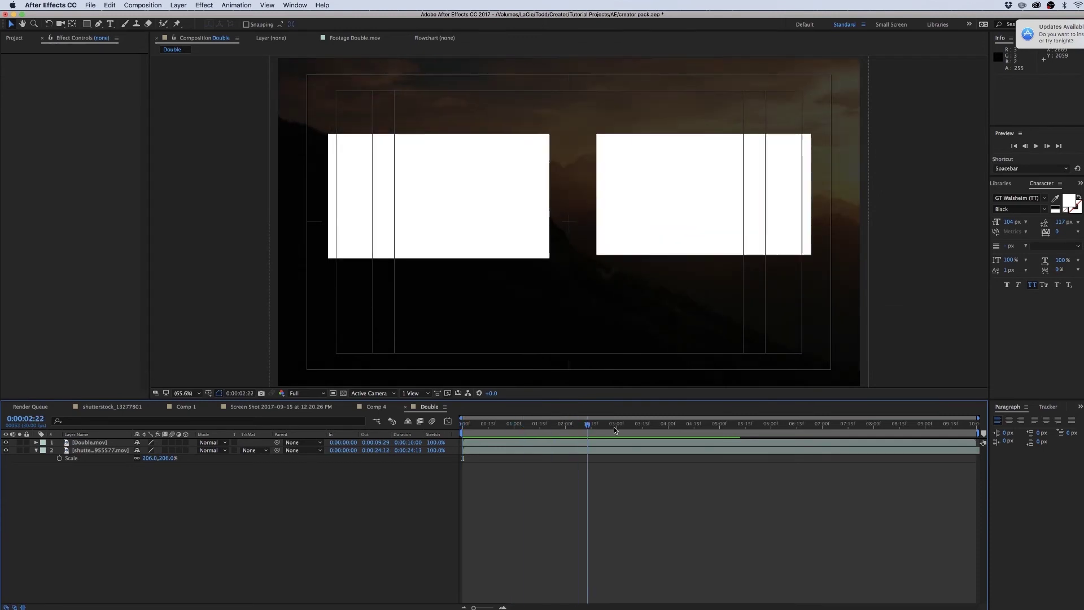
click(109, 24)
click(453, 306)
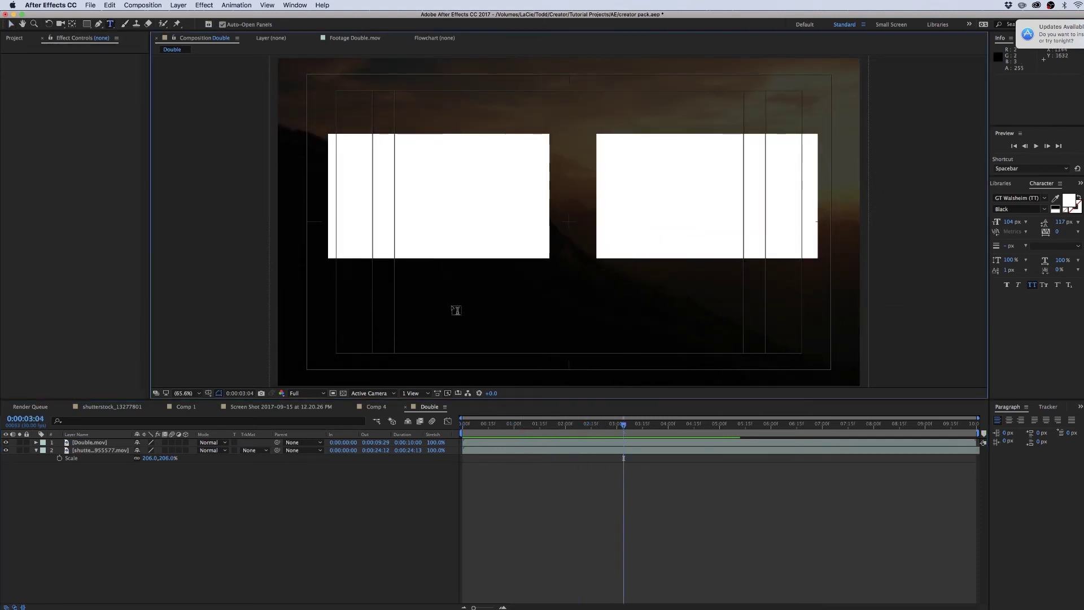
text(WATCH MORE OF OUR VID)
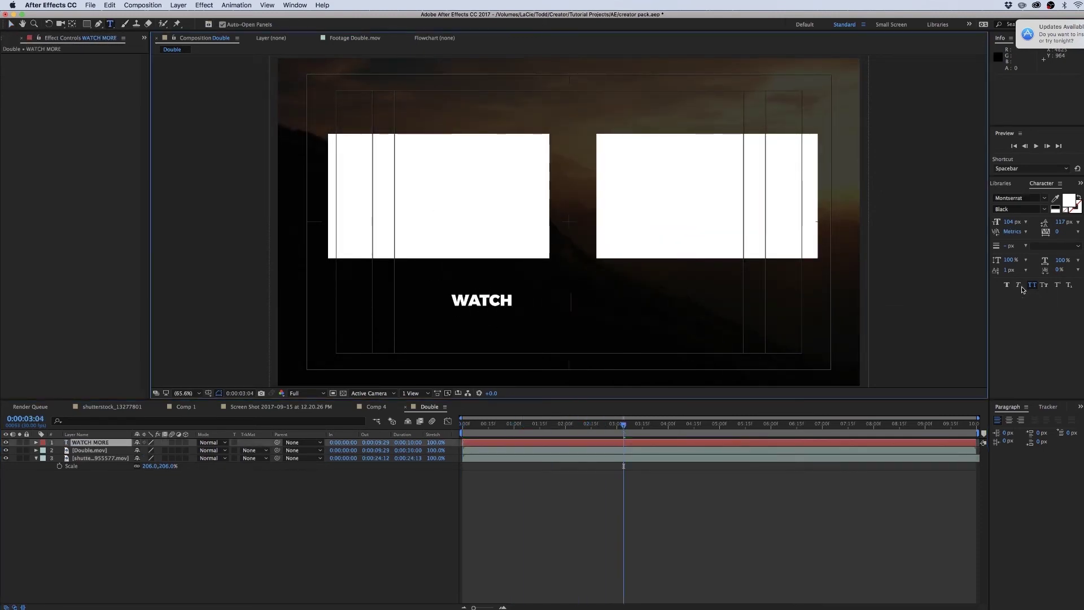
text(EOS!)
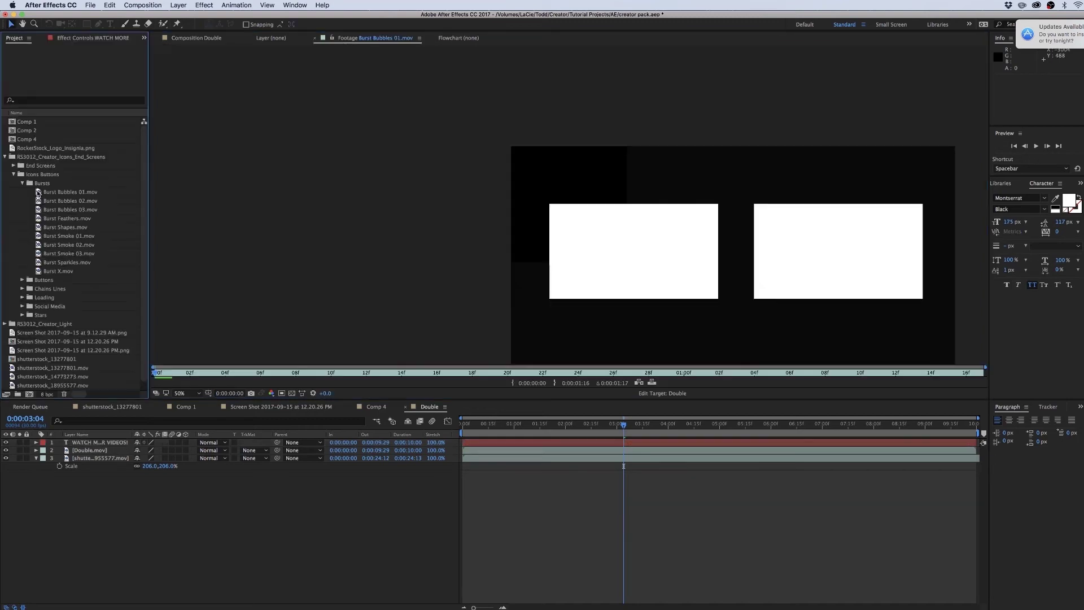
Preview the Burst Bubbles 02.mov and Burst Bubbles 01.mov animations from the Bursts folder
double_click(39, 194)
double_click(40, 202)
key(space)
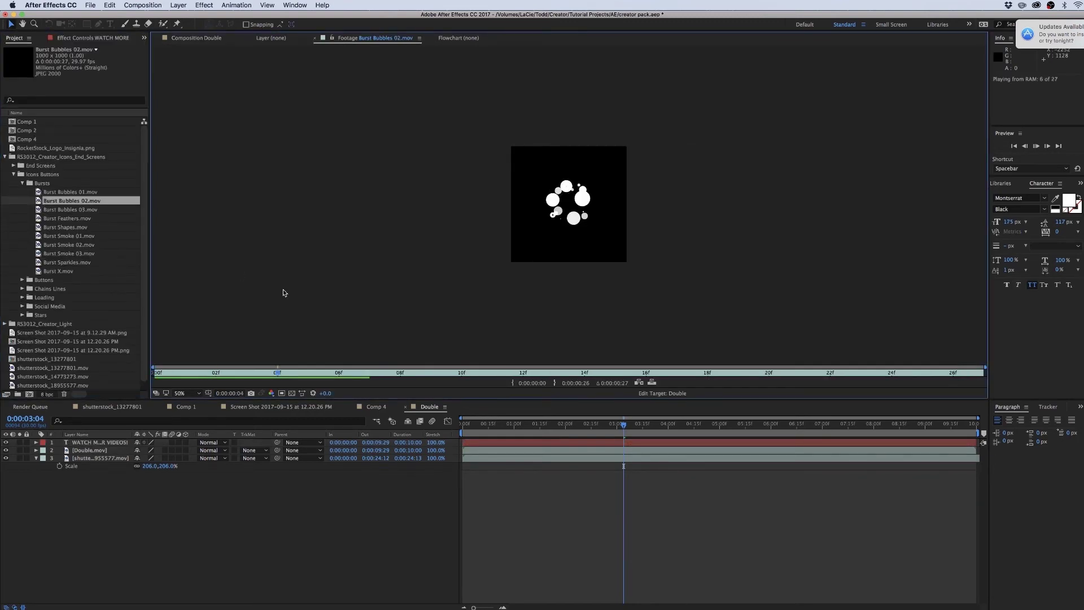
double_click(39, 192)
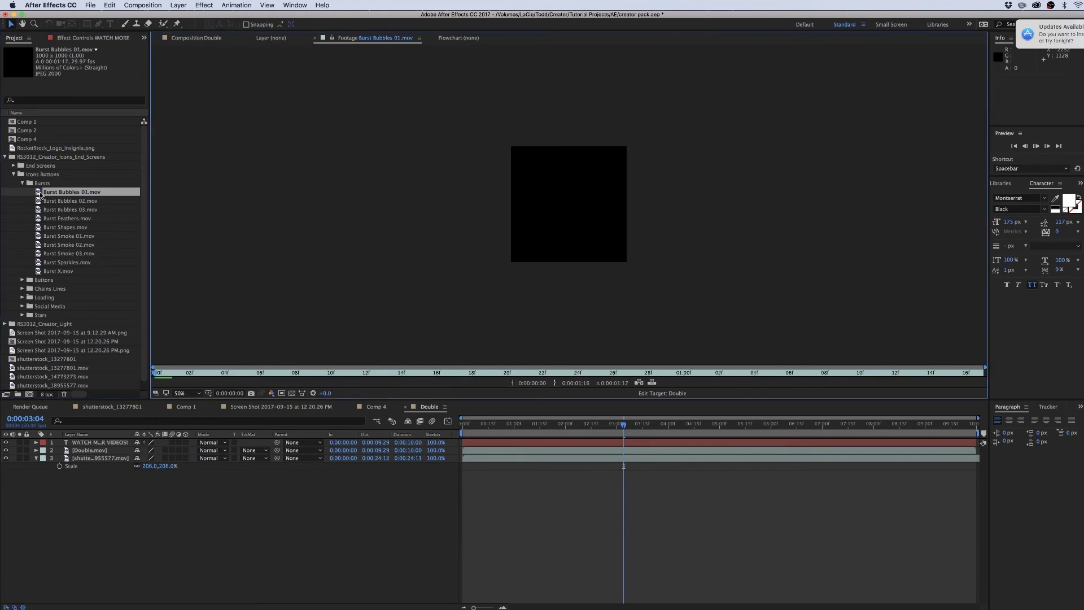
key(space)
key(space)
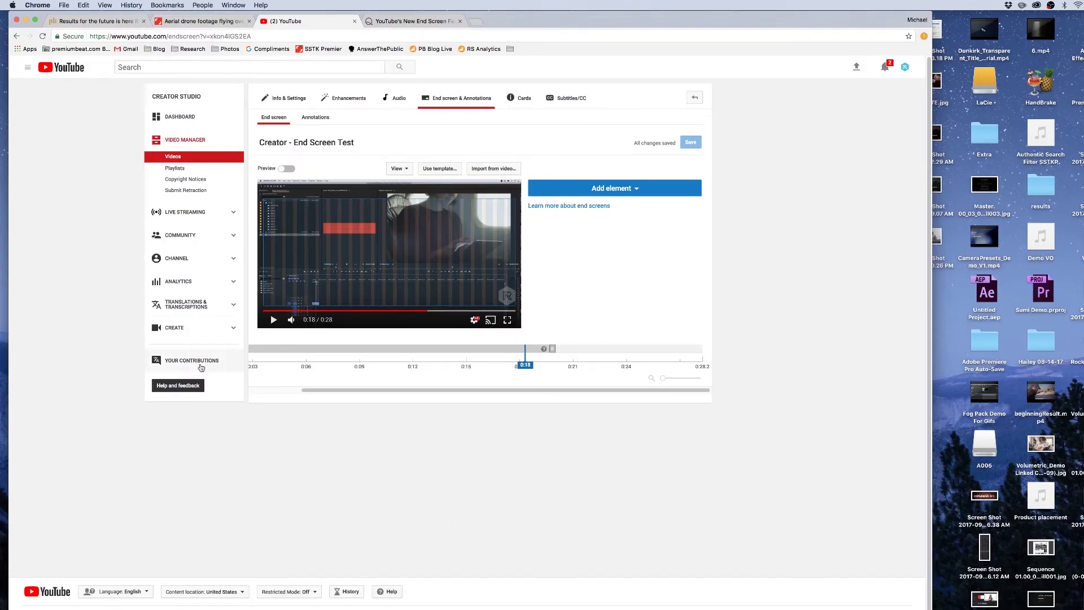
In YouTube's end screen editor, add the 1:15 Geneva upload as a video element at 0:21 and fit it over the first white panel
click(274, 320)
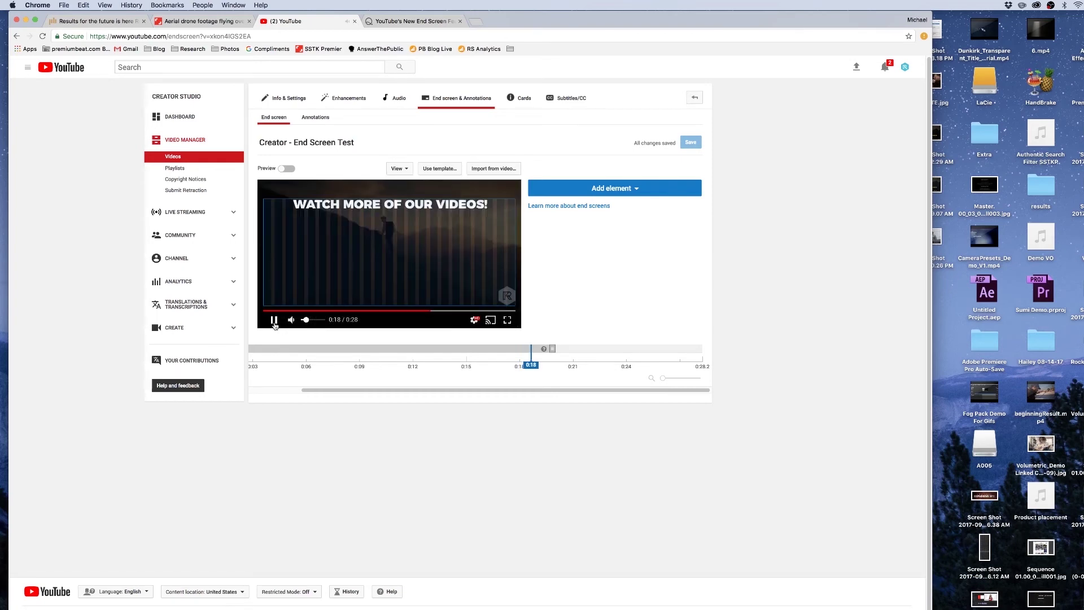
click(274, 320)
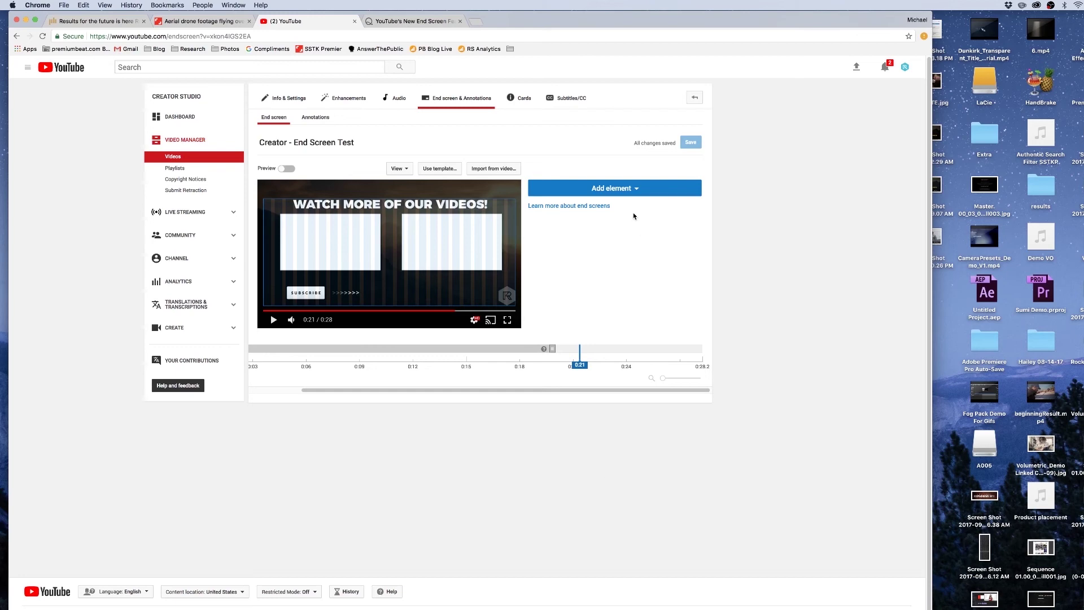
click(604, 189)
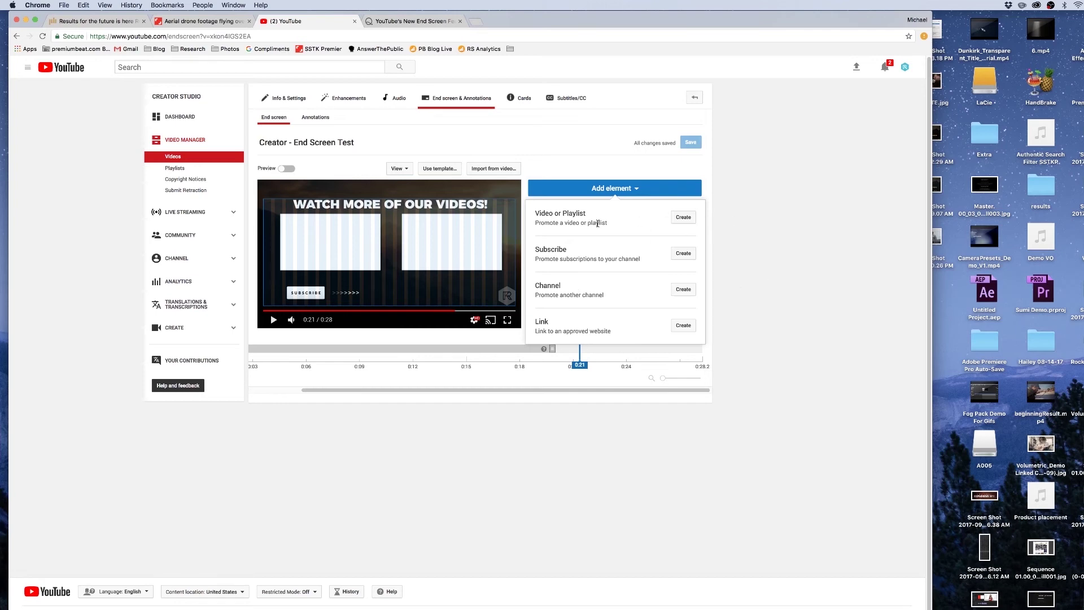
click(684, 219)
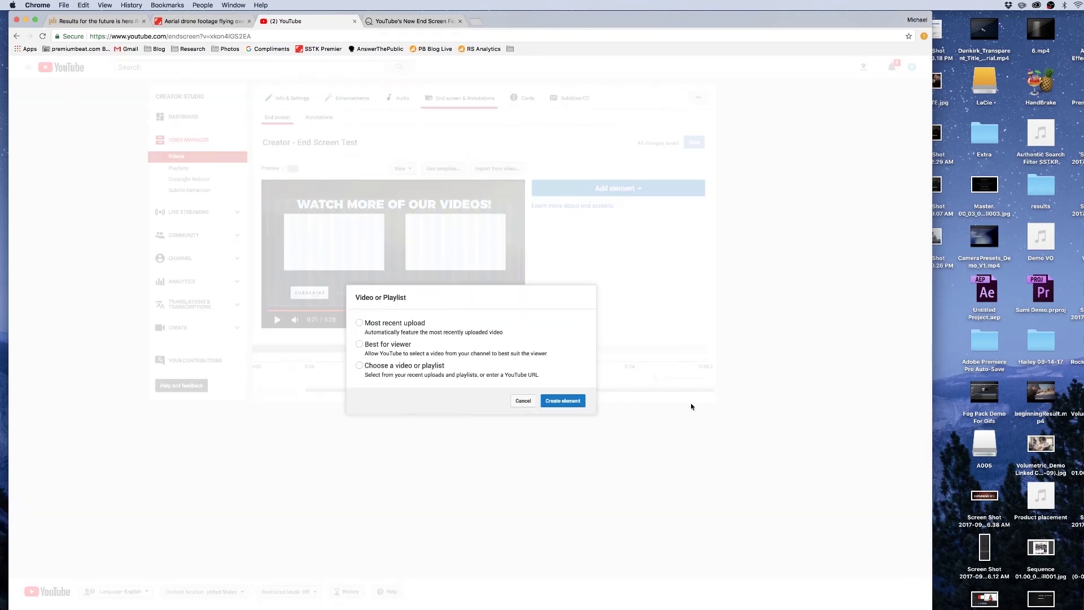
click(359, 366)
scroll(480, 389, down, 2)
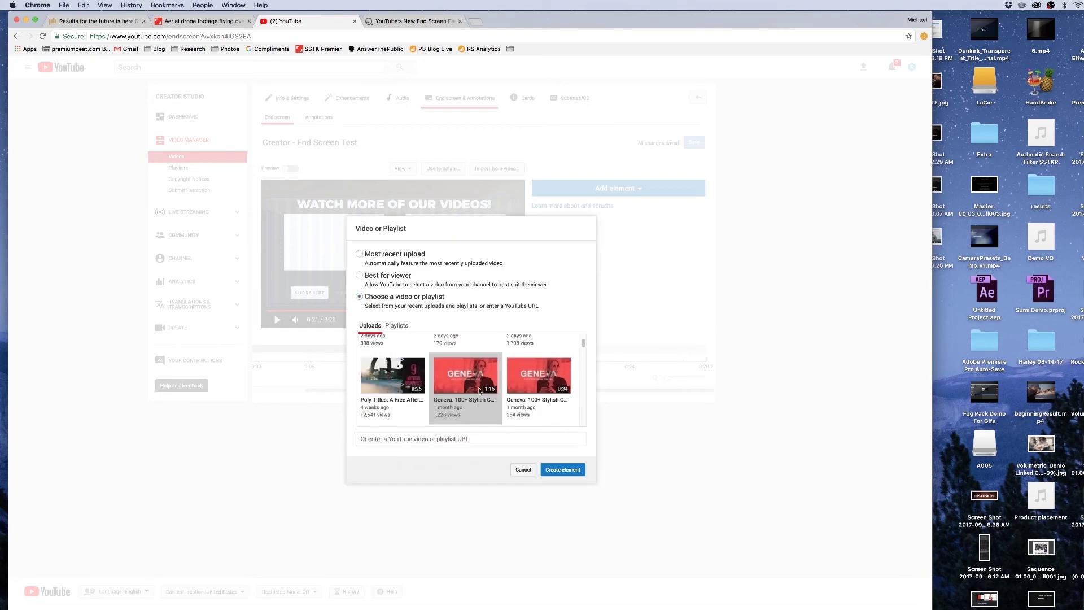
click(563, 470)
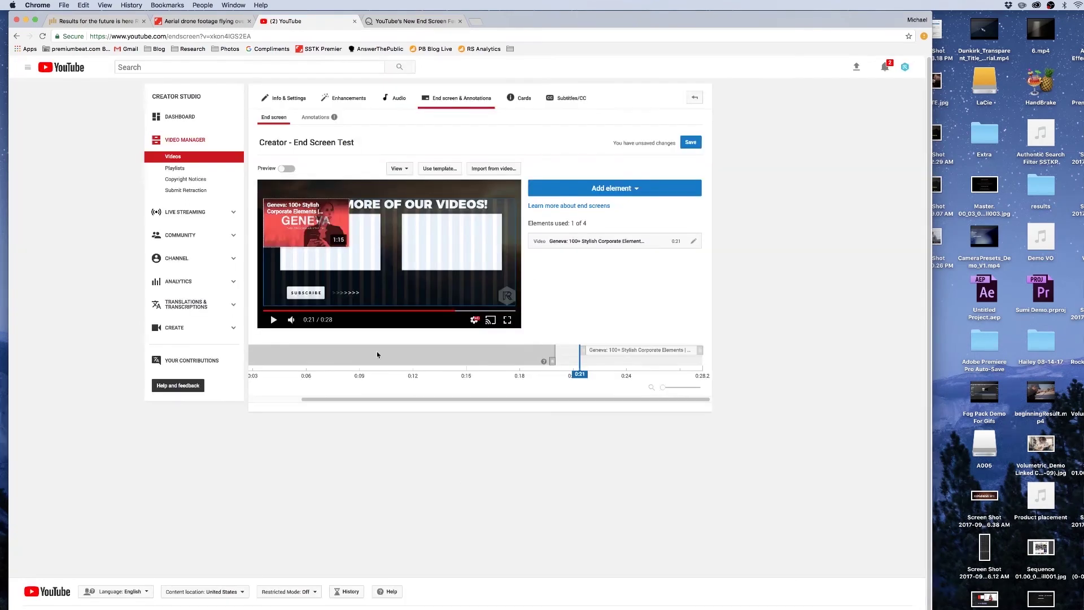
drag(300, 231, 377, 214)
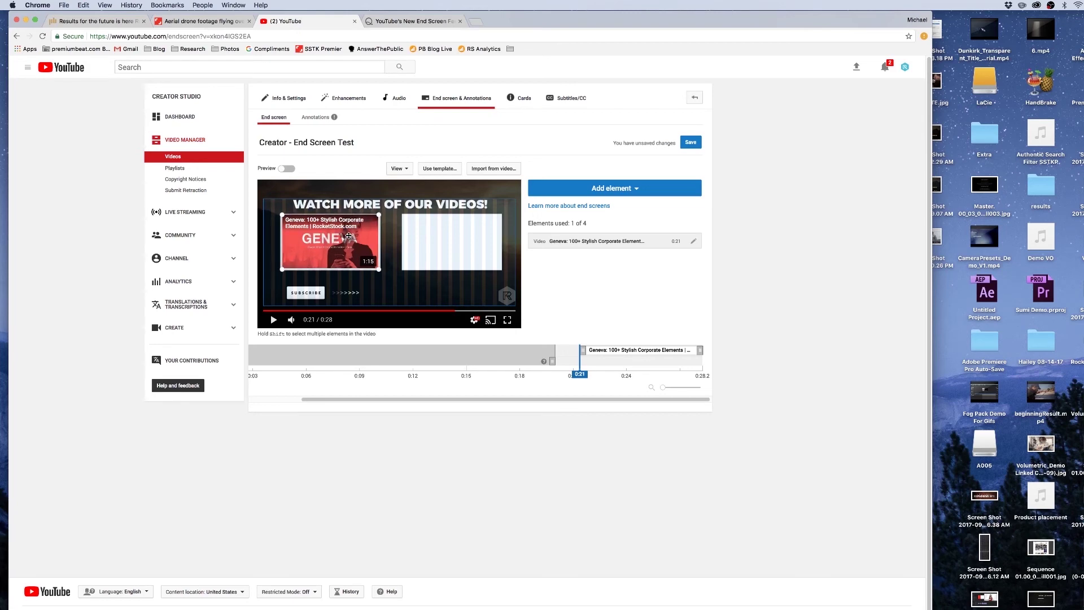
Add a Most recent upload element and fit it over the second white panel
click(621, 192)
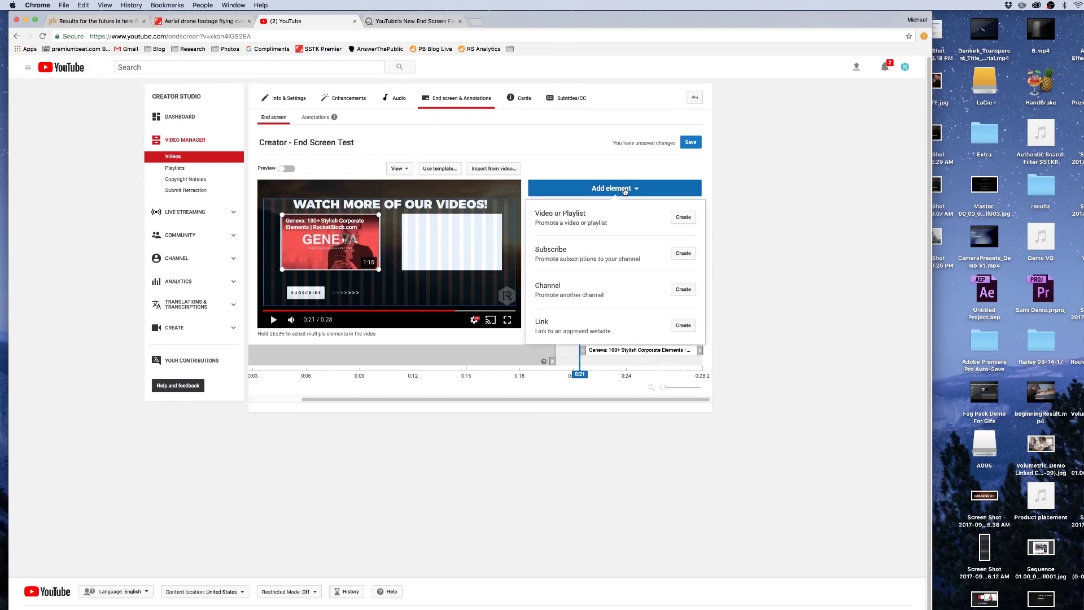
click(619, 223)
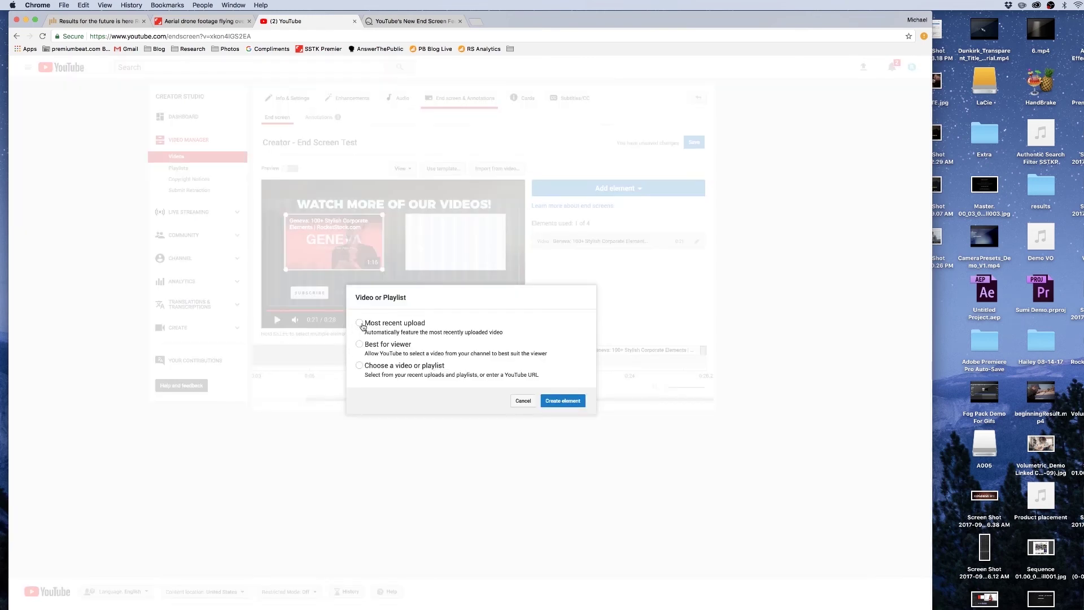
click(572, 401)
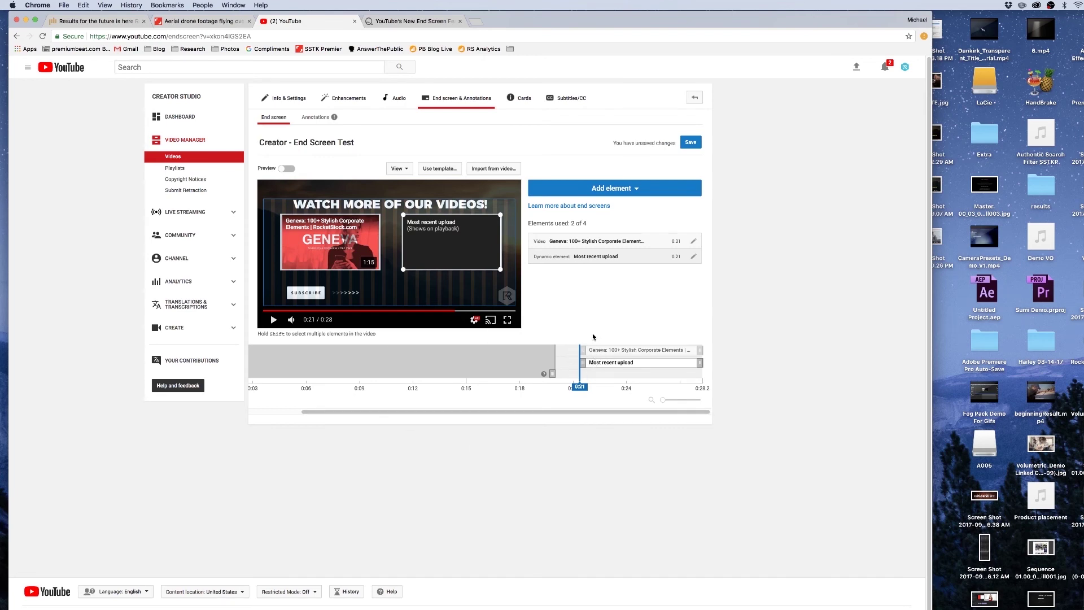
Start the end-screen elements slightly earlier to match the panel animation, and check them in the video's playback
drag(579, 388, 557, 389)
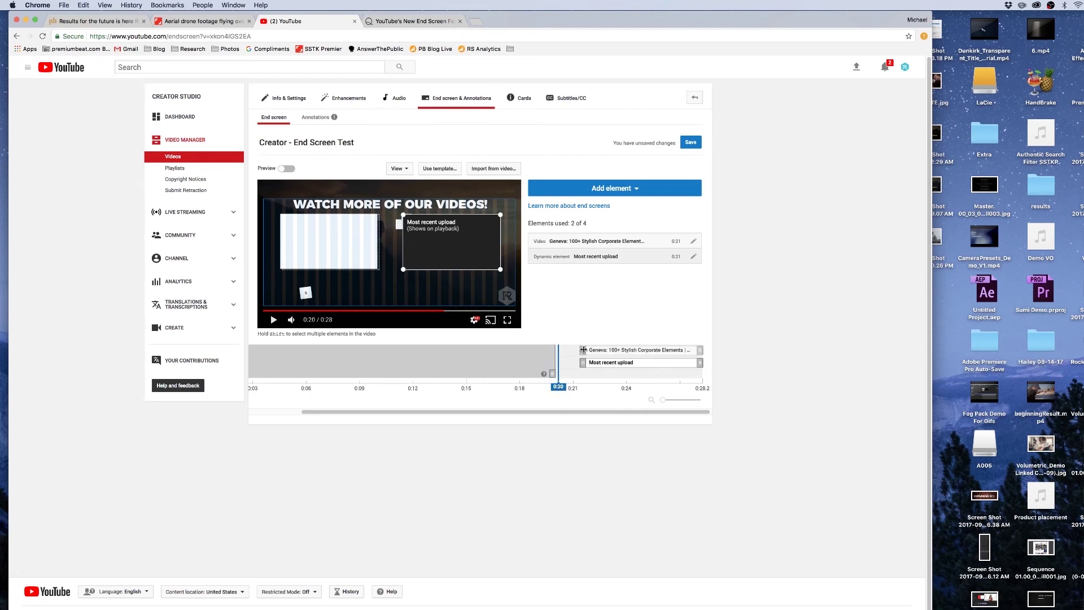
mouse_move(583, 350)
mouse_down()
mouse_move(560, 351)
mouse_move(559, 388)
mouse_move(576, 387)
mouse_move(576, 364)
mouse_up()
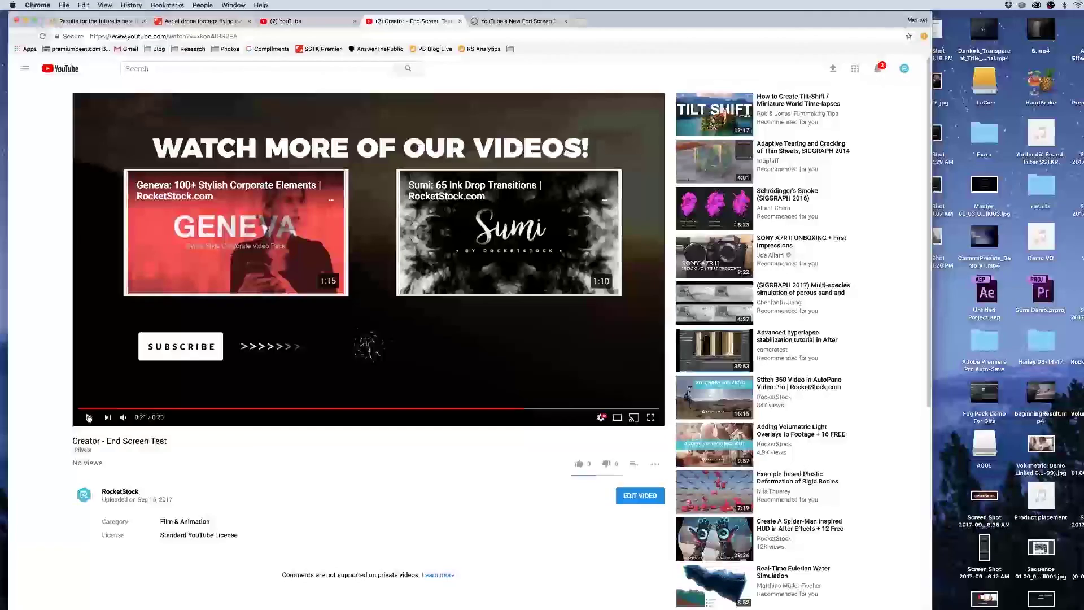
key(Escape)
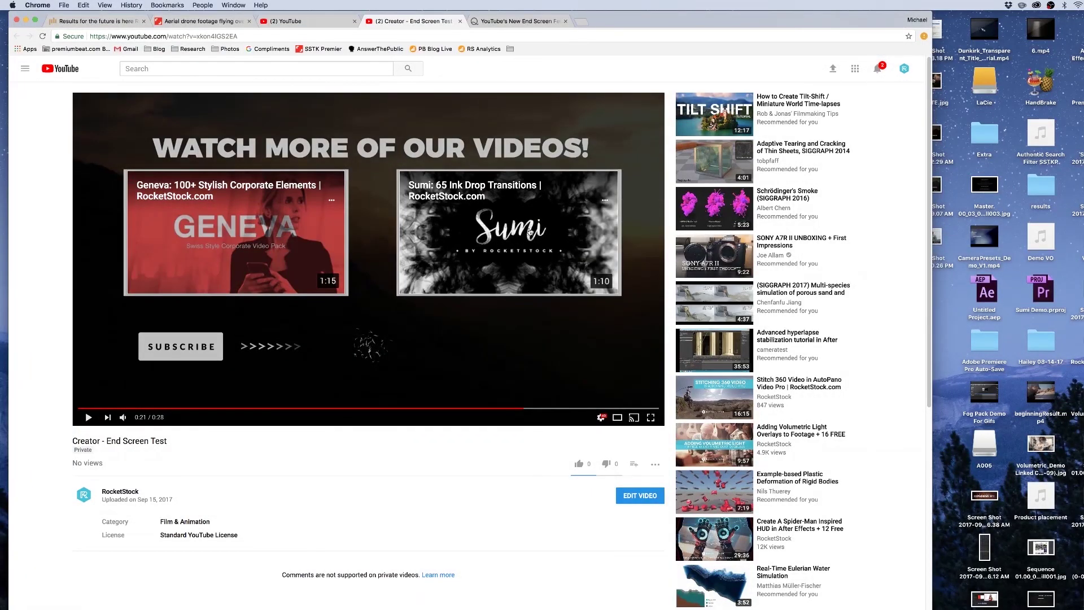